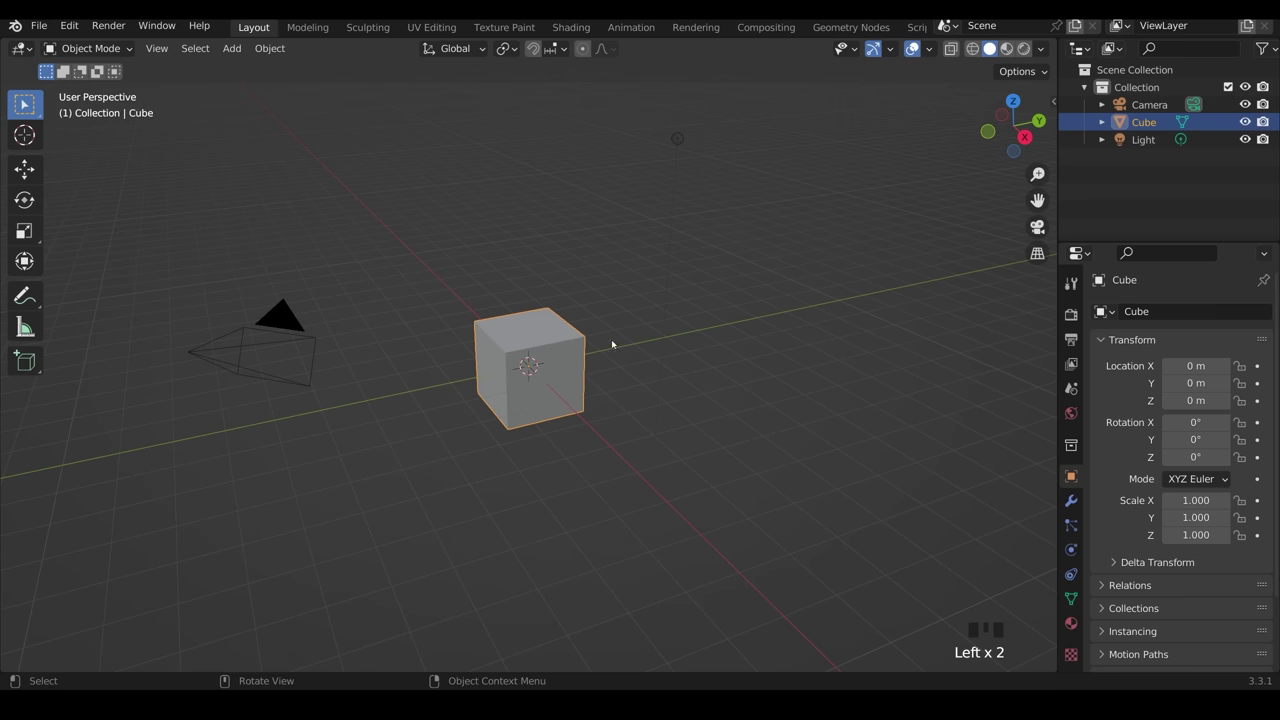
In Edit Mode, merge all the cube's vertices at the centre into a single vertex.
{"action": "key", "text": "Tab"}
{"action": "key", "text": "m"}
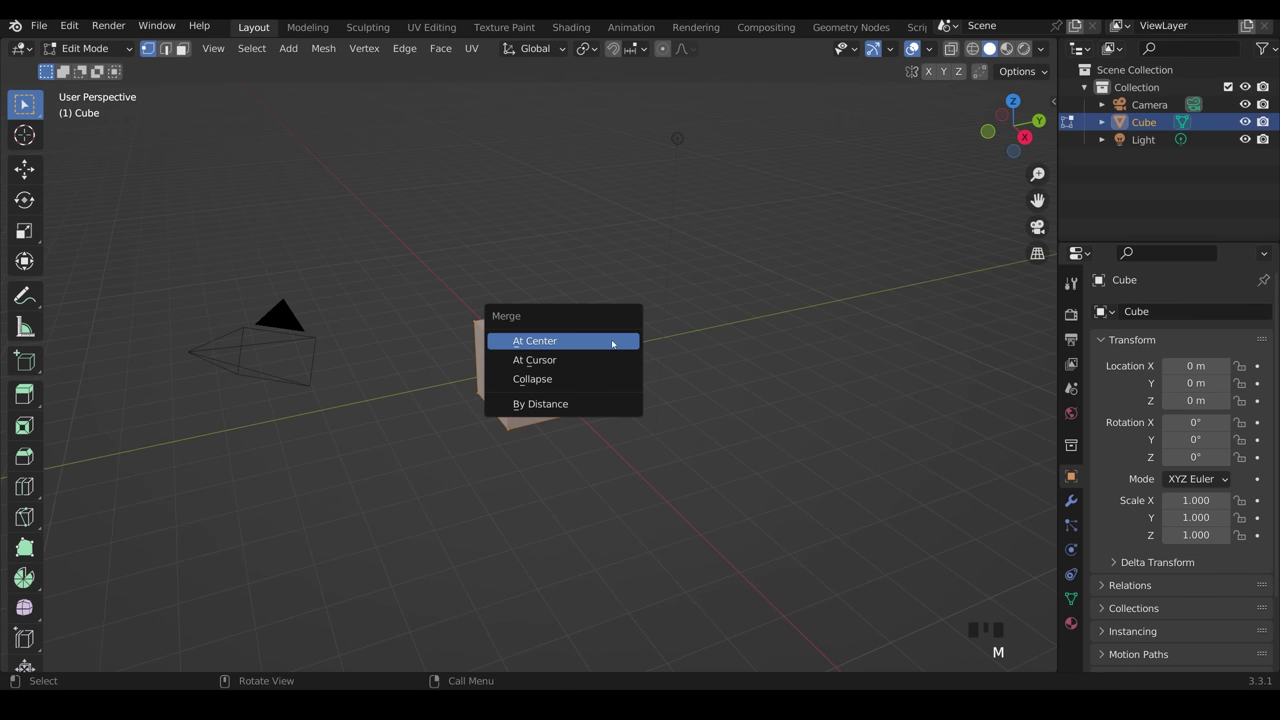
{"action": "left_click", "coordinate": [609, 347]}
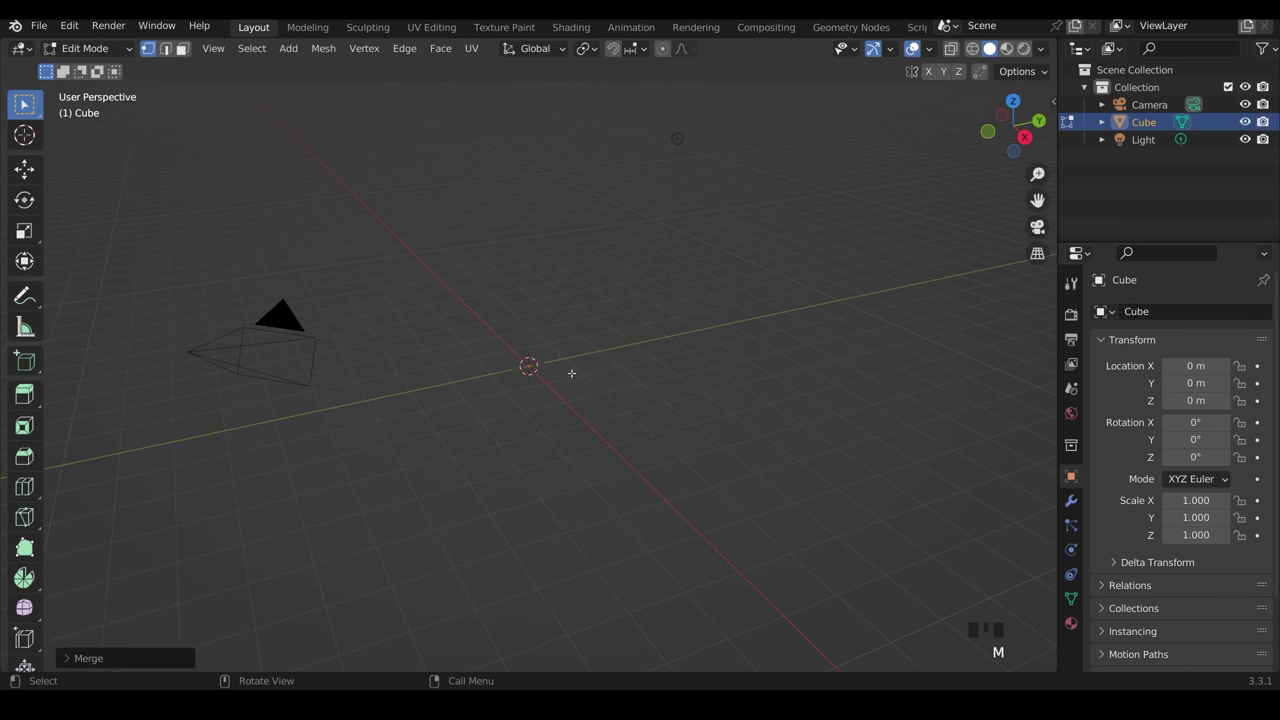
{"action": "middle_click_drag", "start_coordinate": [572, 373], "coordinate": [609, 340]}
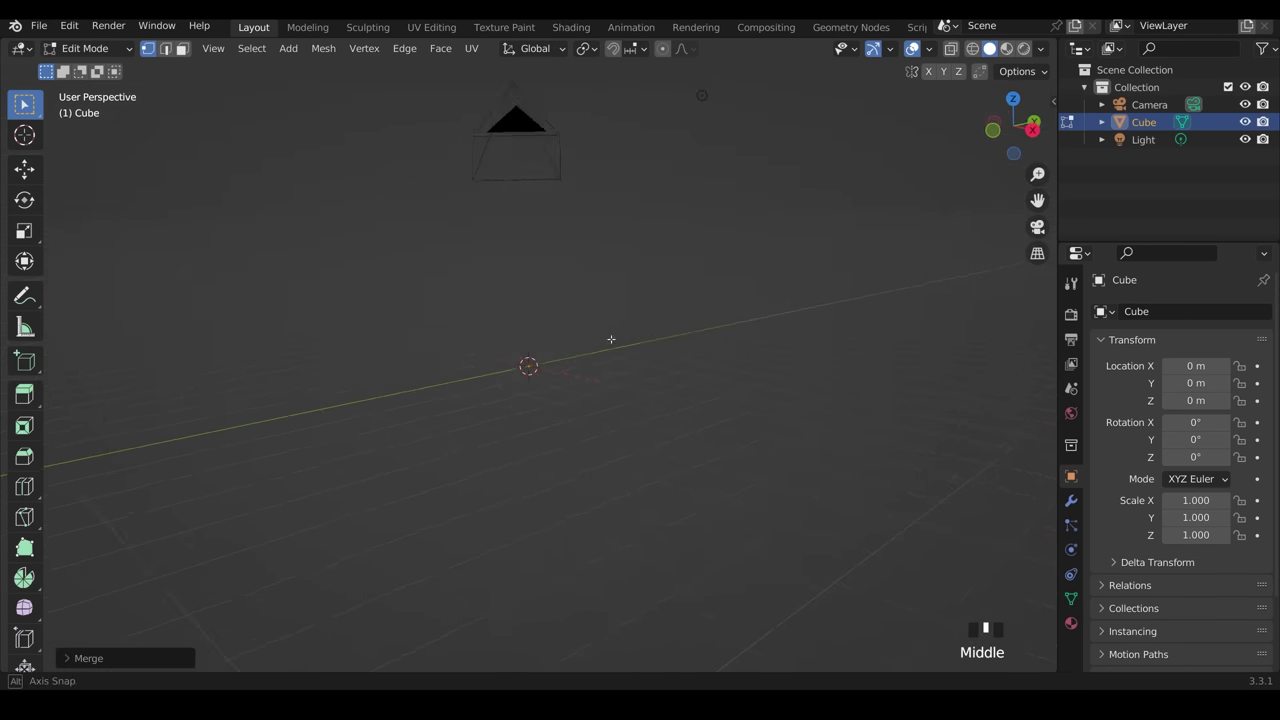
{"action": "scroll", "coordinate": [563, 357], "scroll_direction": "up", "scroll_amount": 6}
Extrude a chain of vertices upward to form the trunk.
{"action": "key", "text": "e"}
{"action": "left_click", "coordinate": [586, 278]}
{"action": "middle_click_drag", "start_coordinate": [586, 278], "coordinate": [559, 437], "text": "shift"}
{"action": "key", "text": "e"}
{"action": "key", "text": "e"}
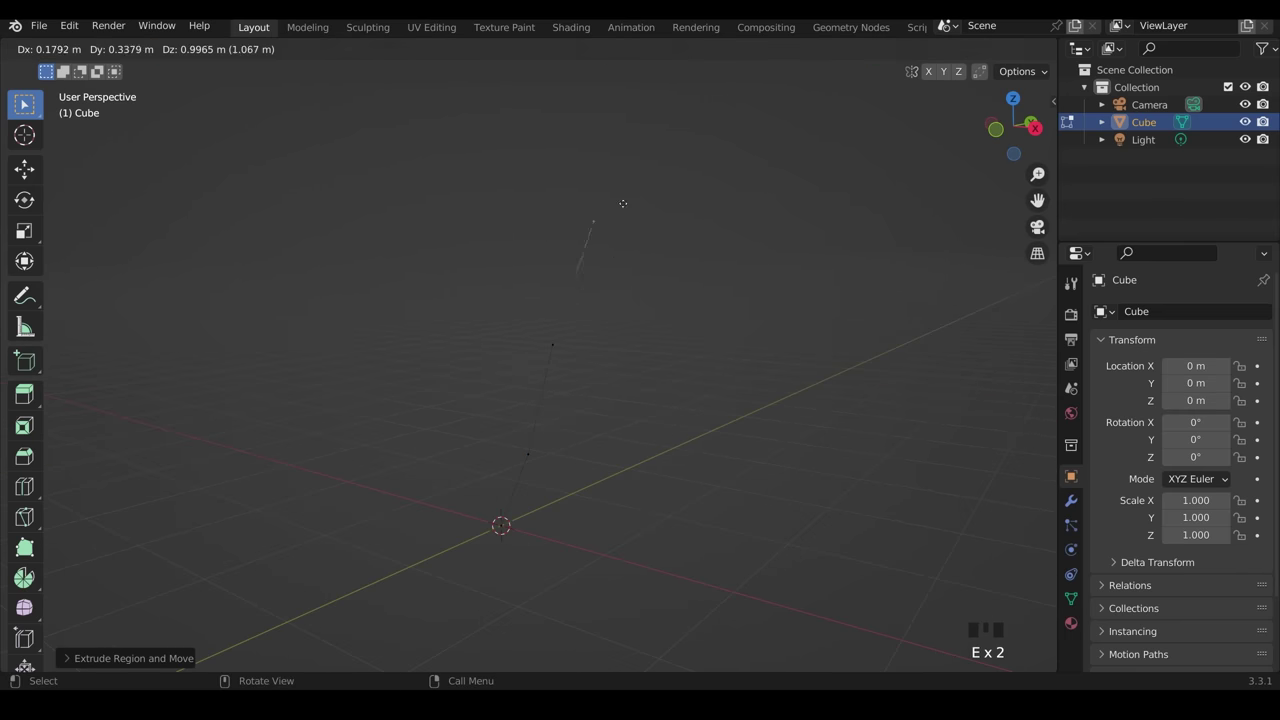
{"action": "left_click", "coordinate": [623, 203]}
{"action": "middle_click_drag", "start_coordinate": [623, 203], "coordinate": [623, 374]}
{"action": "key", "text": "e"}
{"action": "key", "text": "e"}
{"action": "left_click", "coordinate": [437, 214]}
{"action": "middle_click_drag", "start_coordinate": [437, 214], "coordinate": [563, 325]}
Extrude and reposition further vertices to fork the chain into a Y shape.
{"action": "key", "text": "e"}
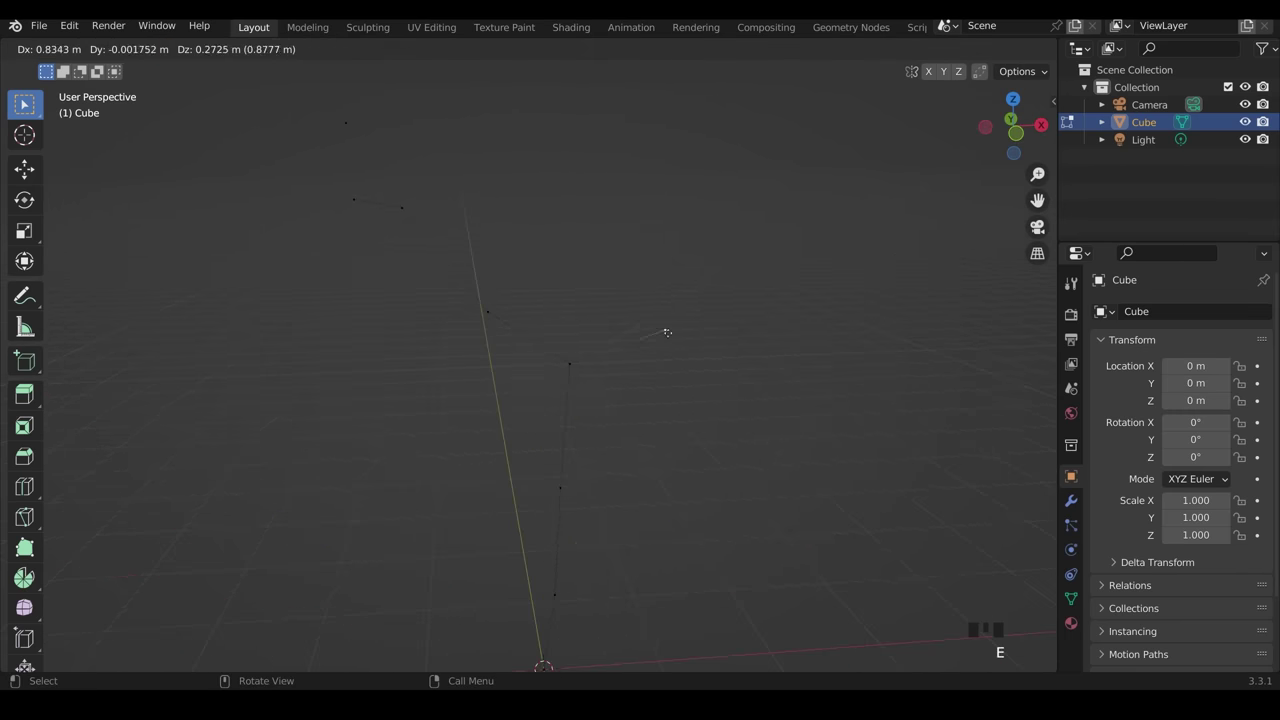
{"action": "left_click", "coordinate": [666, 331]}
{"action": "middle_click_drag", "start_coordinate": [666, 331], "coordinate": [657, 289]}
{"action": "key", "text": "e"}
{"action": "left_click", "coordinate": [729, 271]}
{"action": "key", "text": "g"}
{"action": "left_click", "coordinate": [577, 345]}
{"action": "key", "text": "g"}
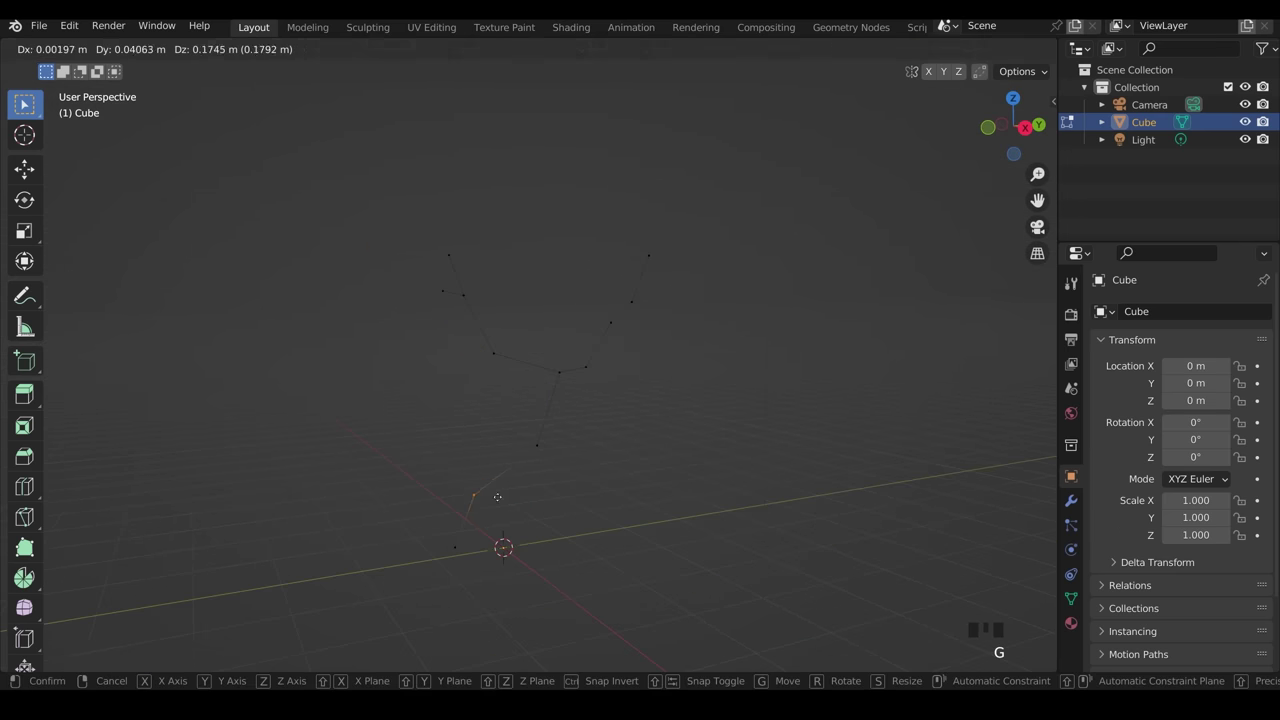
Add Skin and Subdivision Surface modifiers, then thicken the trunk's skin radius with Ctrl+A.
{"action": "left_click", "coordinate": [1071, 500]}
{"action": "left_click", "coordinate": [1222, 315]}
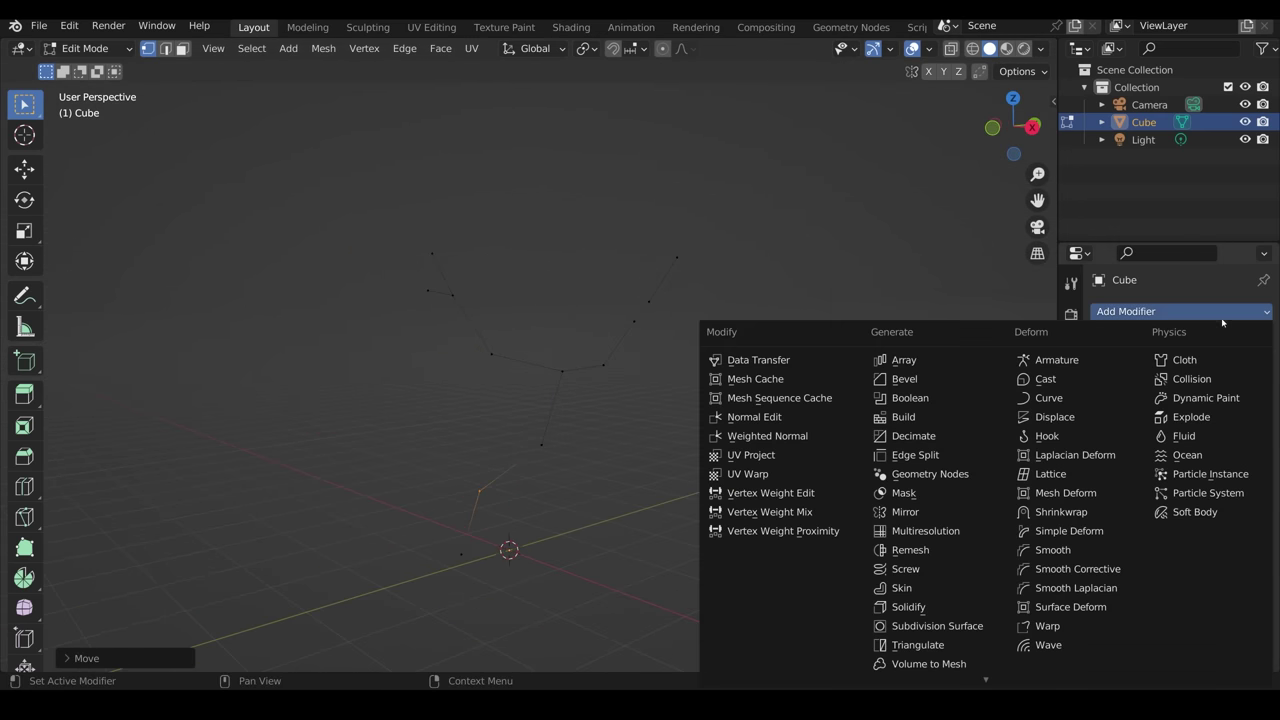
{"action": "left_click", "coordinate": [929, 581]}
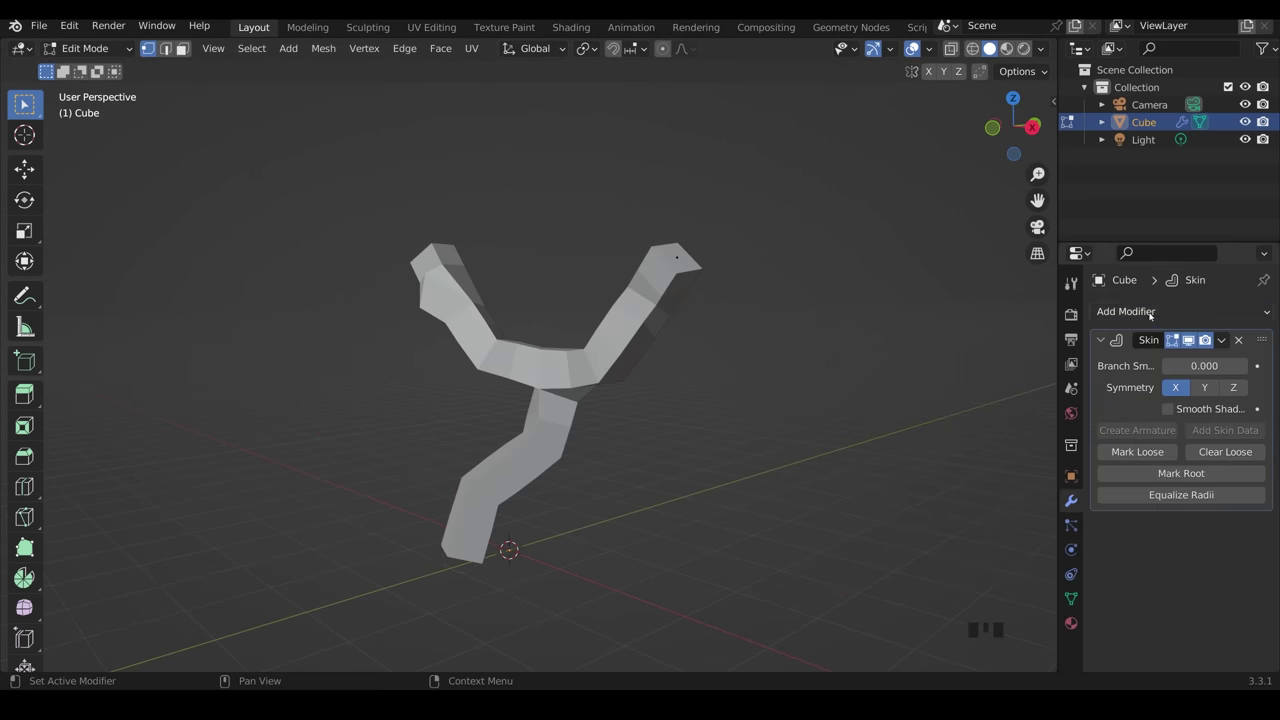
{"action": "left_click", "coordinate": [1150, 312]}
{"action": "left_click", "coordinate": [895, 625]}
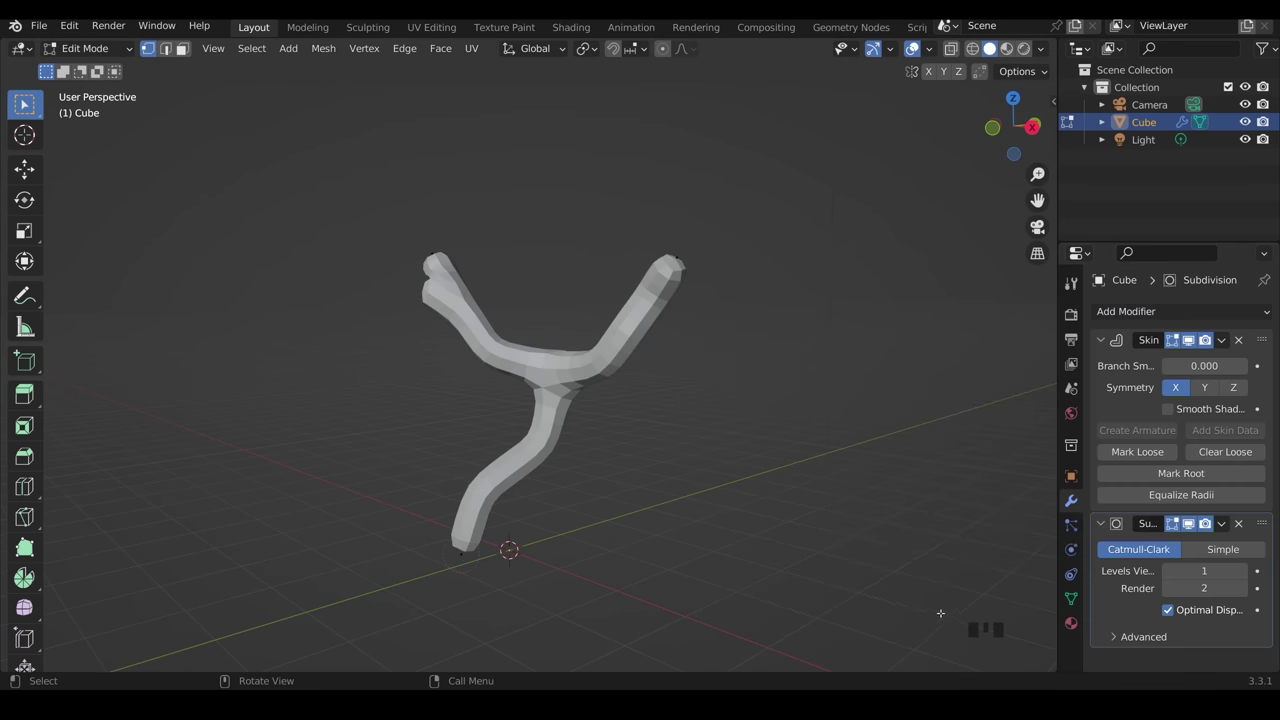
{"action": "key", "text": "ctrl+a"}
{"action": "left_click", "coordinate": [418, 470]}
{"action": "middle_click_drag", "start_coordinate": [418, 470], "coordinate": [771, 163]}
Extrude a new branch from the trunk top and thin its skin radius.
{"action": "key", "text": "Escape"}
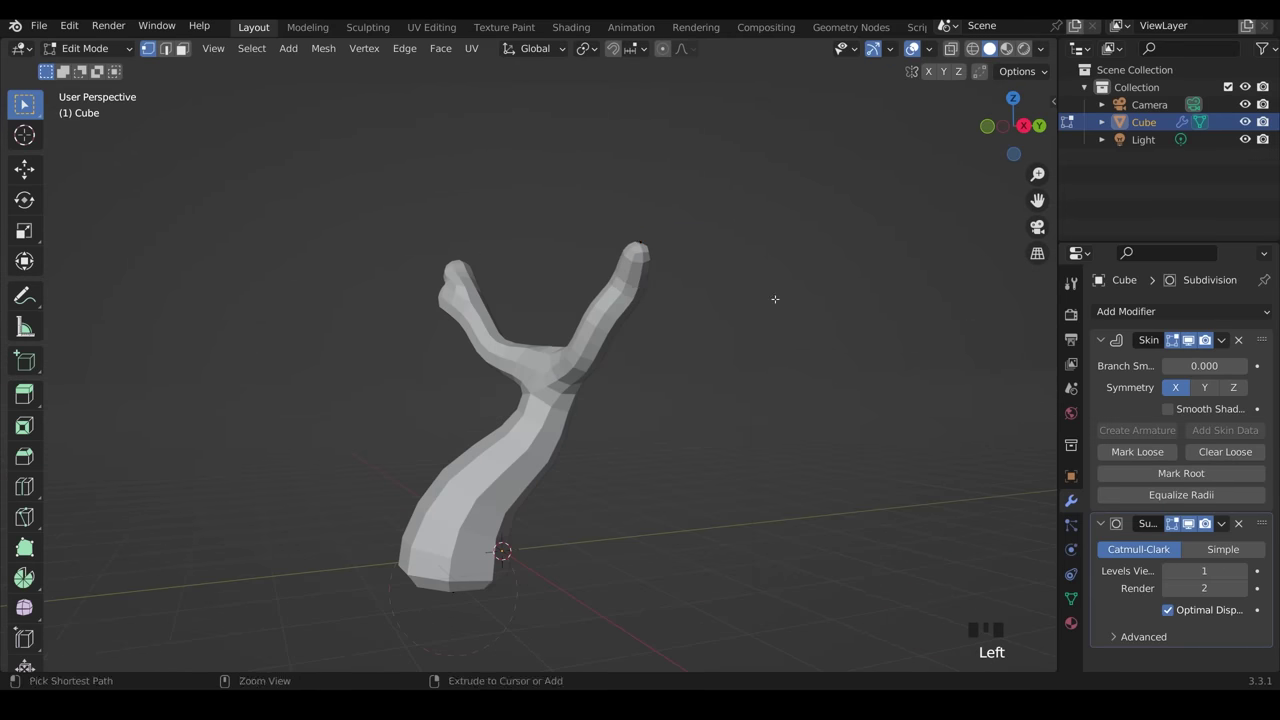
{"action": "middle_click_drag", "start_coordinate": [774, 298], "coordinate": [651, 277]}
{"action": "key", "text": "e"}
{"action": "left_click", "coordinate": [656, 232]}
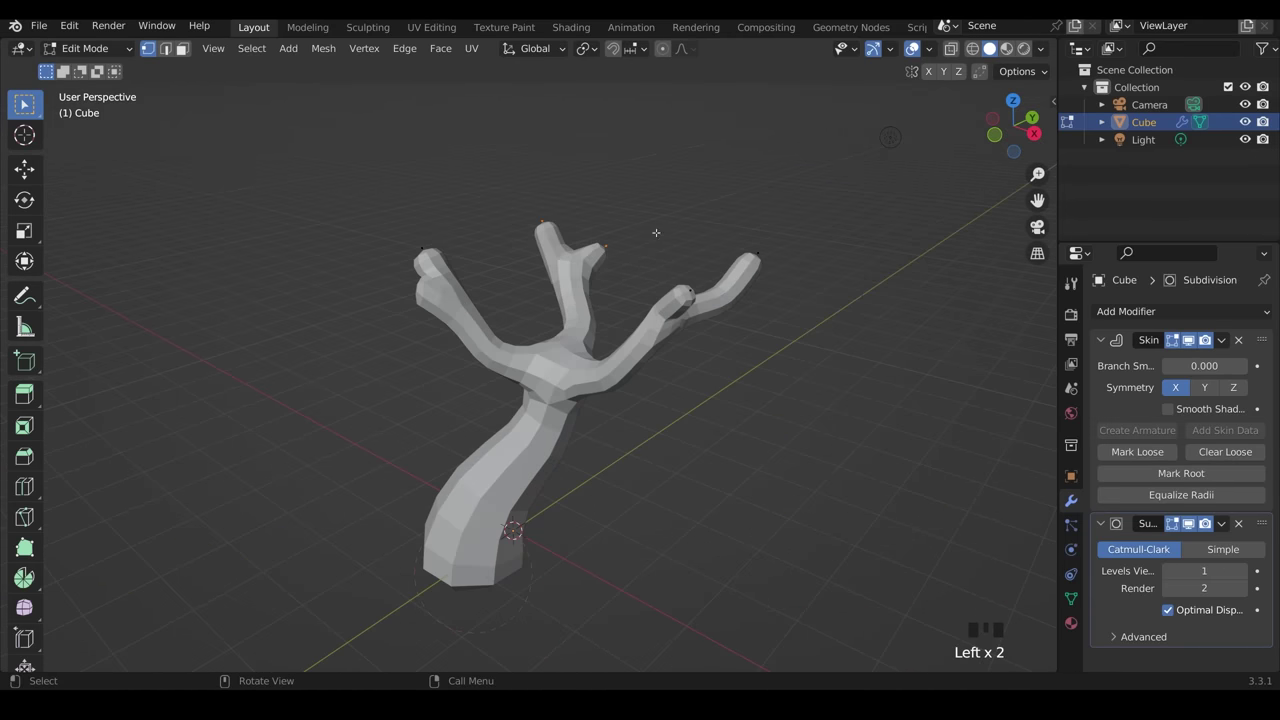
{"action": "middle_click_drag", "start_coordinate": [656, 232], "coordinate": [790, 294]}
{"action": "key", "text": "e"}
{"action": "left_click", "coordinate": [660, 255]}
{"action": "key", "text": "ctrl+a"}
{"action": "left_click", "coordinate": [650, 250]}
Extrude two more branch tips and shrink their skin radius.
{"action": "left_click", "coordinate": [705, 275]}
{"action": "key", "text": "e"}
{"action": "left_click", "coordinate": [766, 337]}
{"action": "key", "text": "ctrl+a"}
{"action": "left_click", "coordinate": [686, 286]}
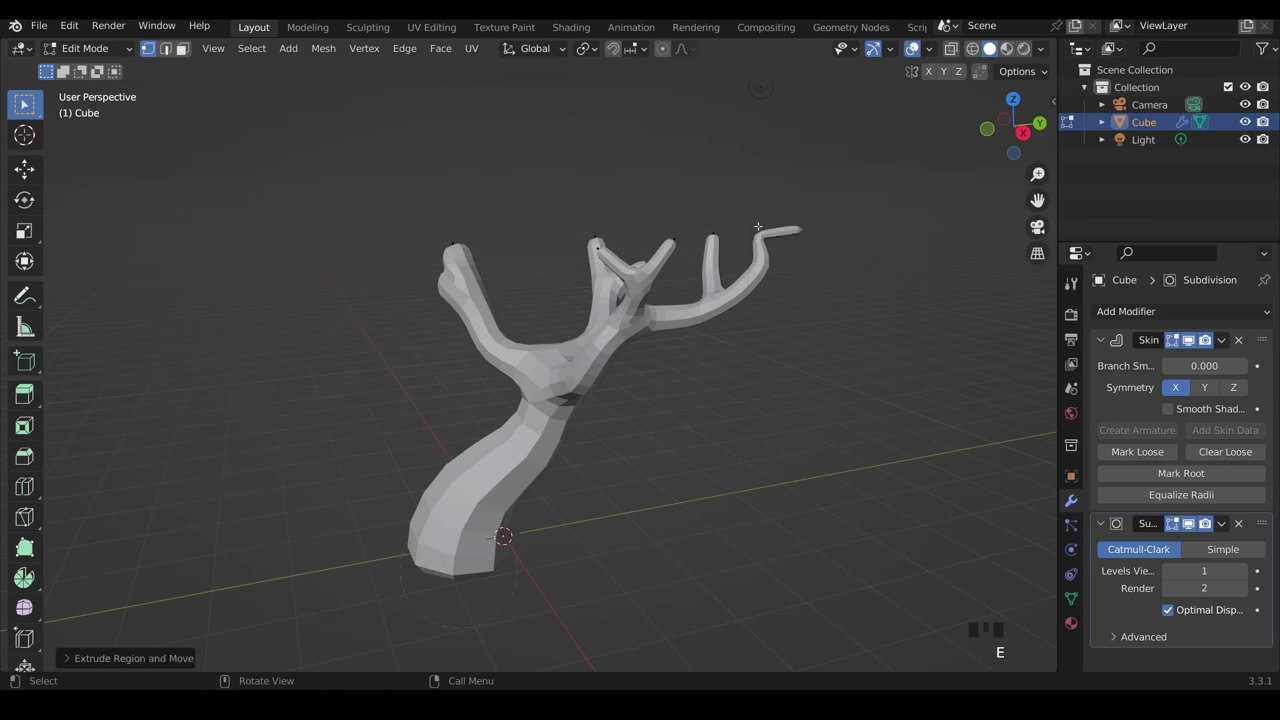
{"action": "key", "text": "e"}
{"action": "left_click", "coordinate": [790, 235]}
{"action": "key", "text": "ctrl+a"}
{"action": "left_click", "coordinate": [740, 210]}
Extrude further twig tips and thin the selected tips twice with Ctrl+A.
{"action": "left_click_drag", "start_coordinate": [737, 209], "coordinate": [755, 220]}
{"action": "middle_click_drag", "start_coordinate": [755, 220], "coordinate": [760, 286]}
{"action": "left_click", "coordinate": [671, 214]}
{"action": "key", "text": "e"}
{"action": "key", "text": "e"}
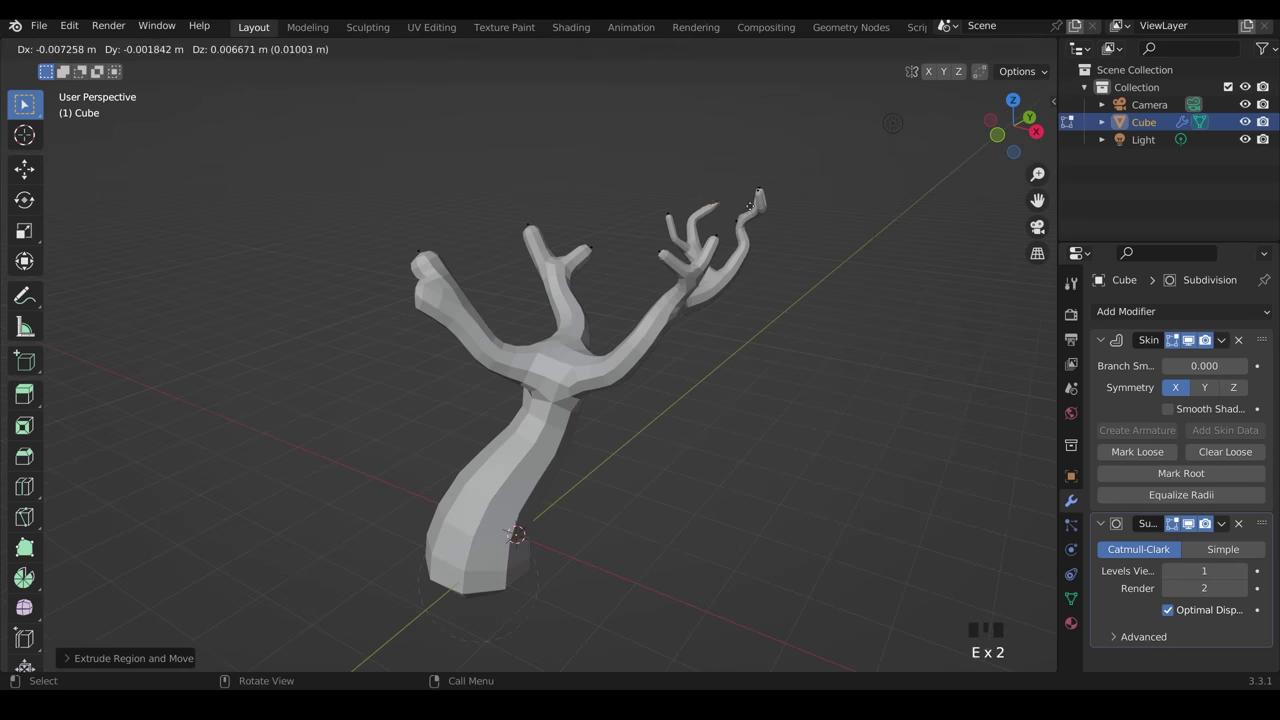
{"action": "left_click", "coordinate": [750, 206]}
{"action": "left_click_drag", "start_coordinate": [697, 180], "coordinate": [760, 208]}
{"action": "middle_click_drag", "start_coordinate": [714, 268], "coordinate": [440, 290]}
{"action": "key", "text": "ctrl+a"}
{"action": "left_click", "coordinate": [784, 202]}
{"action": "key", "text": "ctrl+c"}
{"action": "key", "text": "ctrl+a"}
{"action": "left_click", "coordinate": [403, 296]}
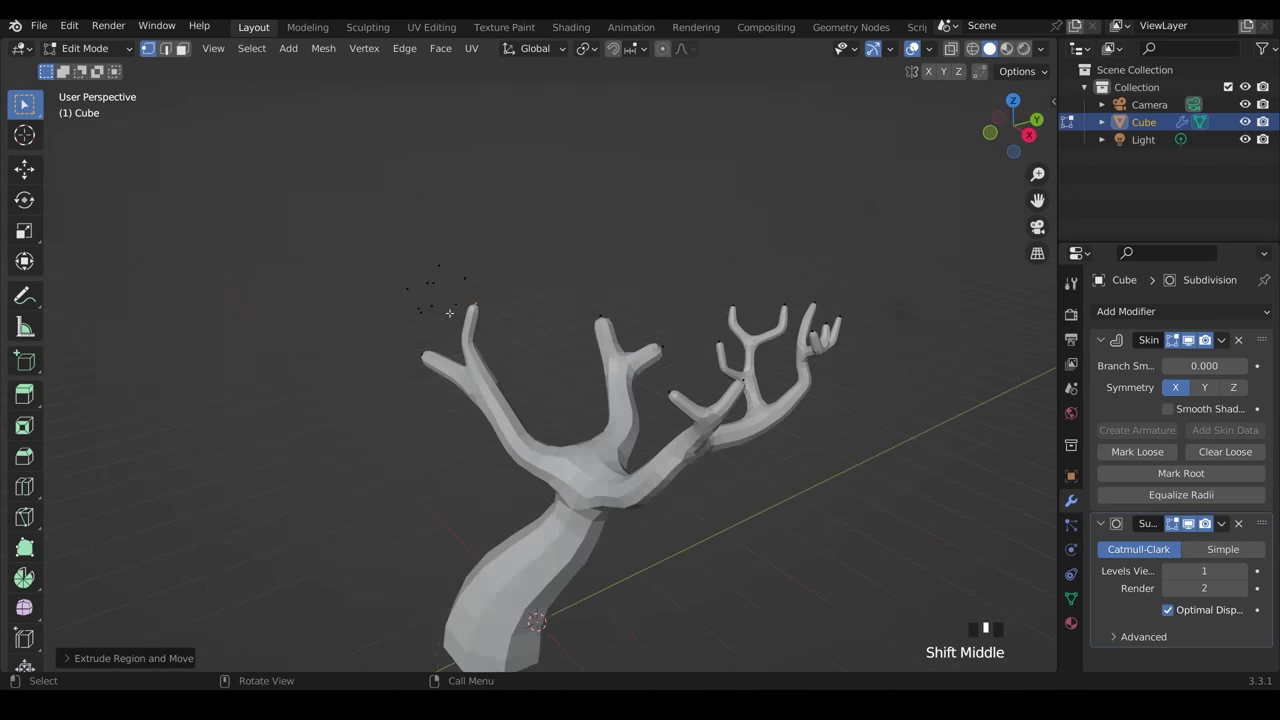
Select two branch vertices and rotate them to reshape the crown.
{"action": "left_click", "coordinate": [440, 290]}
{"action": "left_click", "coordinate": [465, 235], "text": "shift"}
{"action": "scroll", "coordinate": [465, 235], "scroll_direction": "up", "scroll_amount": 3}
{"action": "key", "text": "j"}
{"action": "middle_click_drag", "start_coordinate": [465, 235], "coordinate": [560, 260]}
{"action": "key", "text": "r"}
{"action": "left_click", "coordinate": [400, 240]}
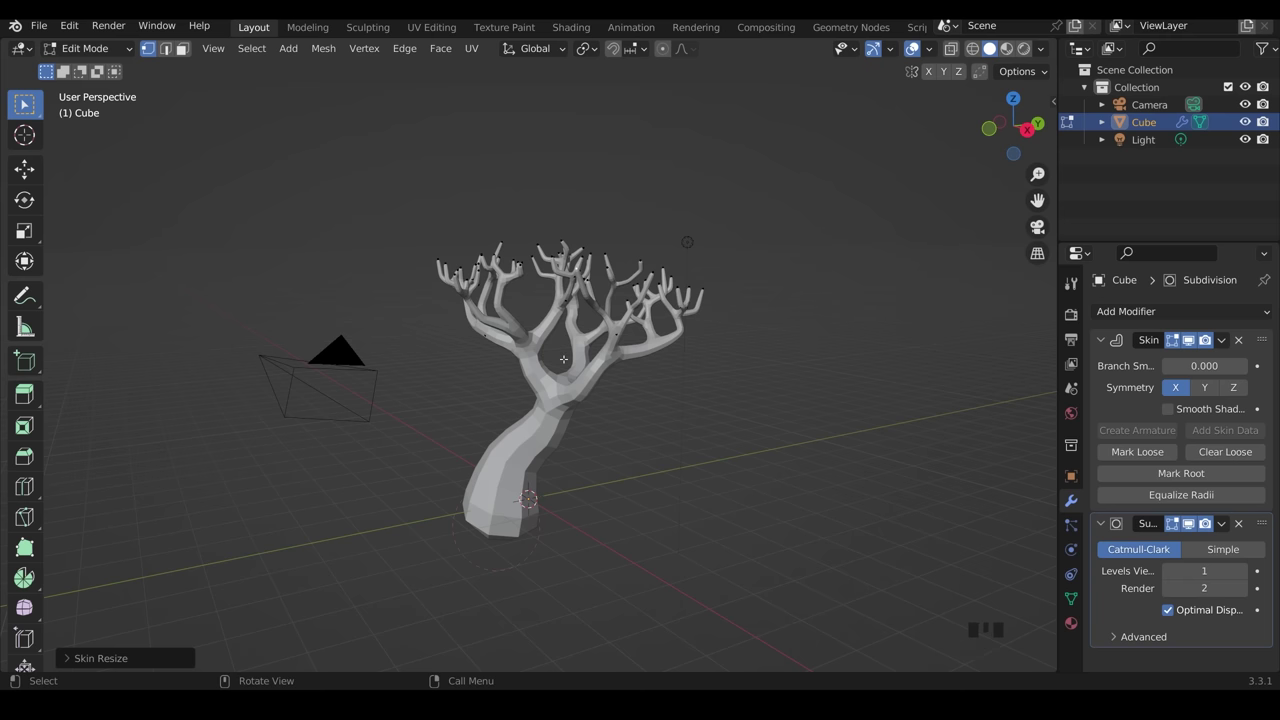
Return to Object Mode and add an Ico Sphere to the scene.
{"action": "key", "text": "Tab"}
{"action": "key", "text": "shift+a"}
{"action": "mouse_move", "coordinate": [494, 241]}
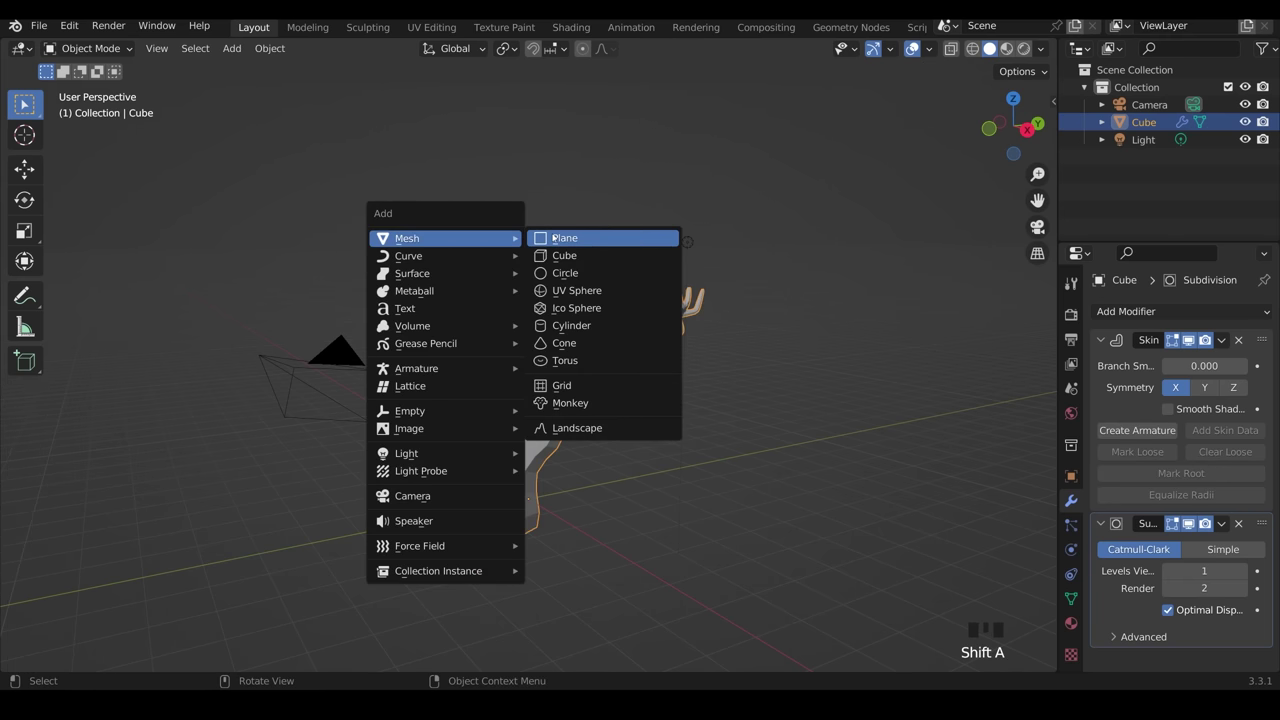
{"action": "left_click", "coordinate": [565, 308]}
{"action": "middle_click_drag", "start_coordinate": [560, 308], "coordinate": [500, 300]}
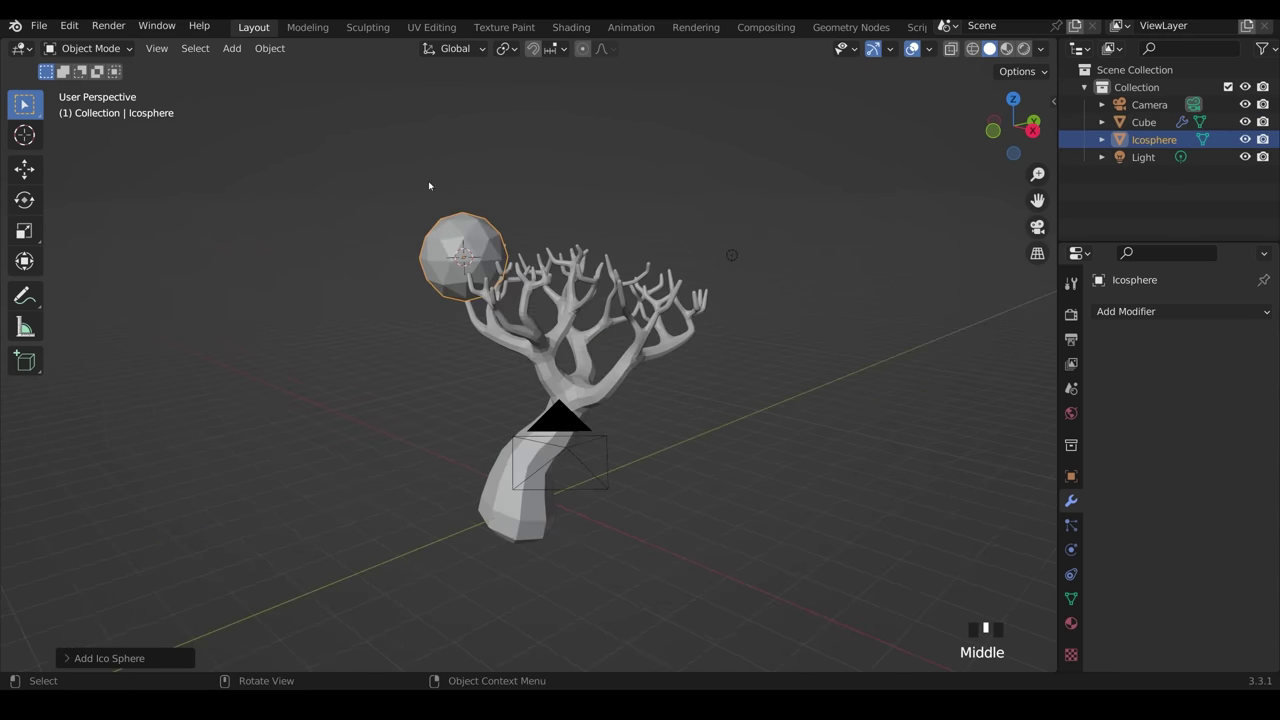
In Sculpting, pick the Grab brush and remesh the icosphere into denser, lumpy canopy blobs.
{"action": "left_click", "coordinate": [367, 27]}
{"action": "scroll", "coordinate": [540, 300], "scroll_direction": "down", "scroll_amount": 6}
{"action": "mouse_move", "coordinate": [560, 244]}
{"action": "middle_mouse_down", "text": "shift"}
{"action": "mouse_move", "coordinate": [542, 304]}
{"action": "mouse_move", "coordinate": [566, 345]}
{"action": "middle_mouse_up", "text": "shift"}
{"action": "key", "text": "g"}
{"action": "scroll", "coordinate": [551, 277], "scroll_direction": "up", "scroll_amount": 5}
{"action": "left_click", "coordinate": [962, 72]}
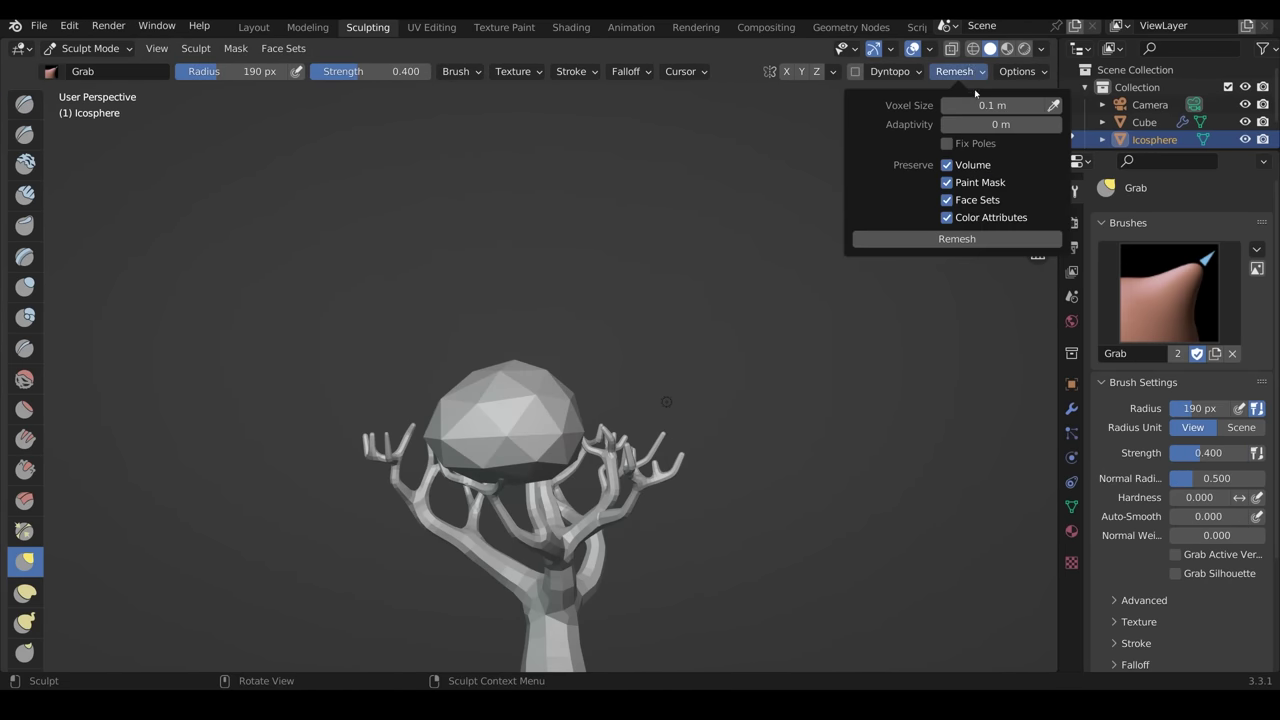
{"action": "left_click", "coordinate": [957, 238]}
{"action": "middle_click_drag", "start_coordinate": [460, 371], "coordinate": [560, 348]}
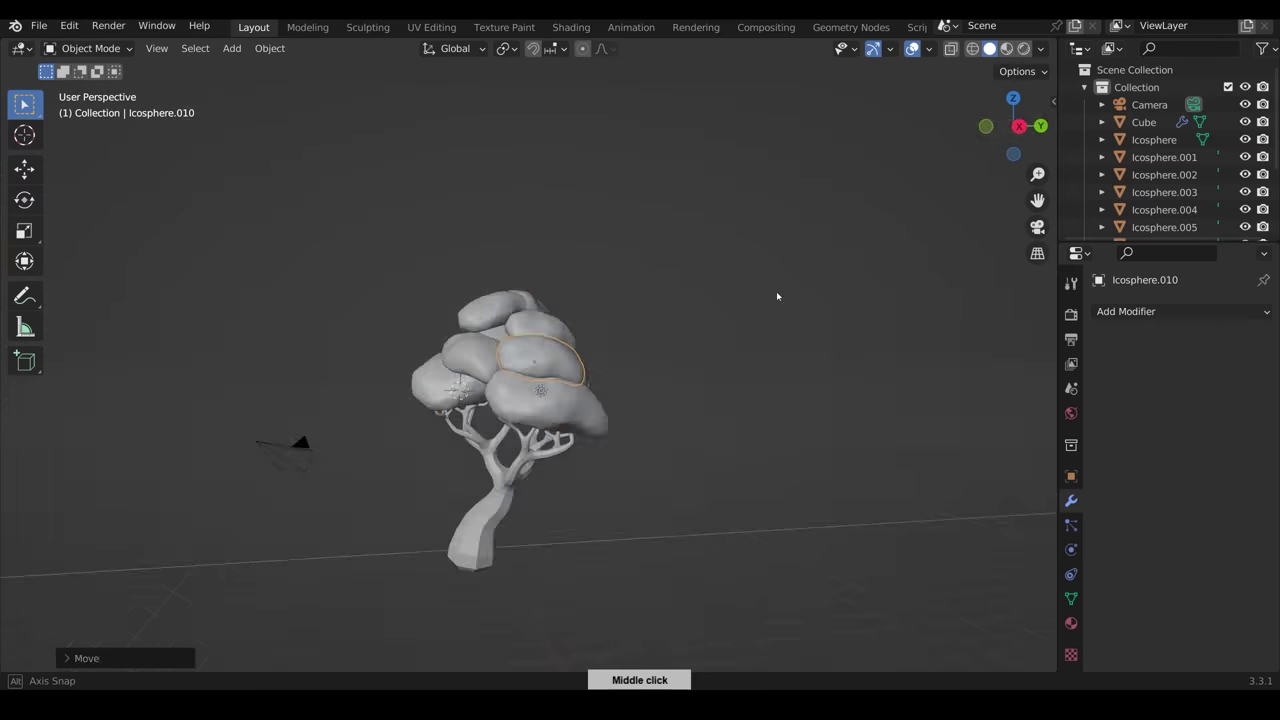
{"action": "left_click", "coordinate": [636, 384]}
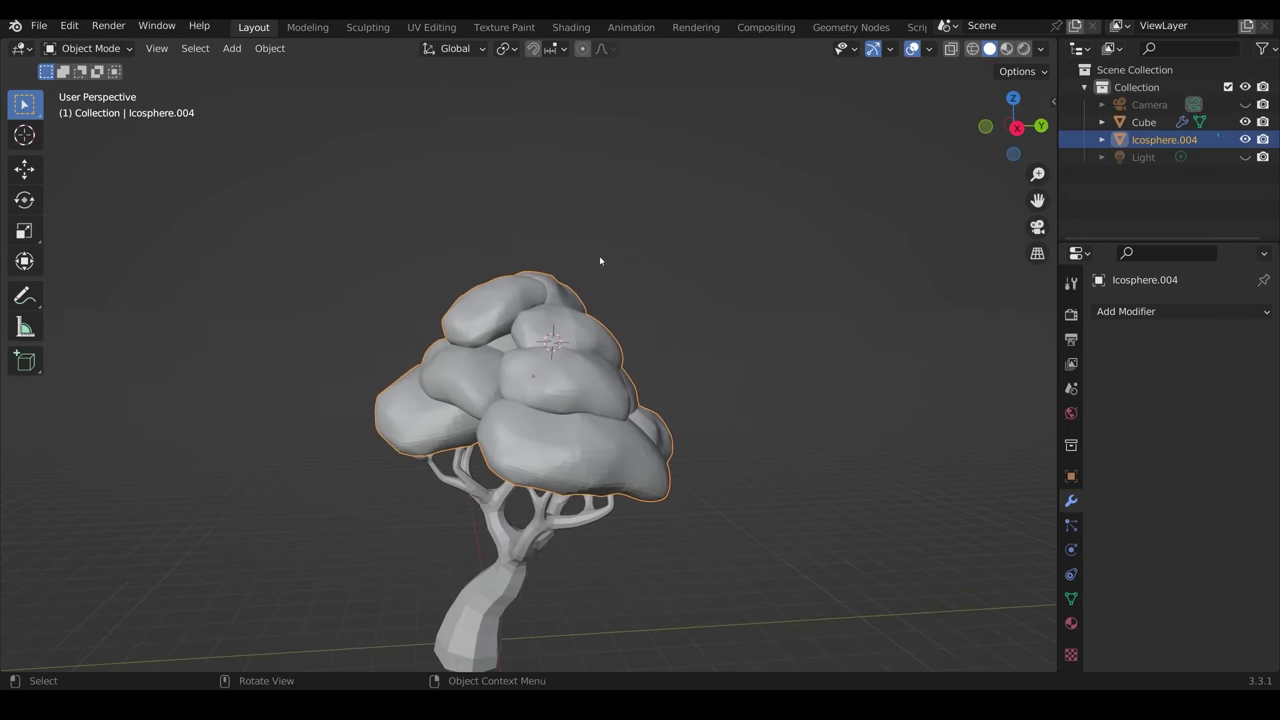
In Sculpting's Remesh panel, turn off preserve colour attributes, set voxel size 0.05 m, and remesh.
{"action": "left_click", "coordinate": [370, 30]}
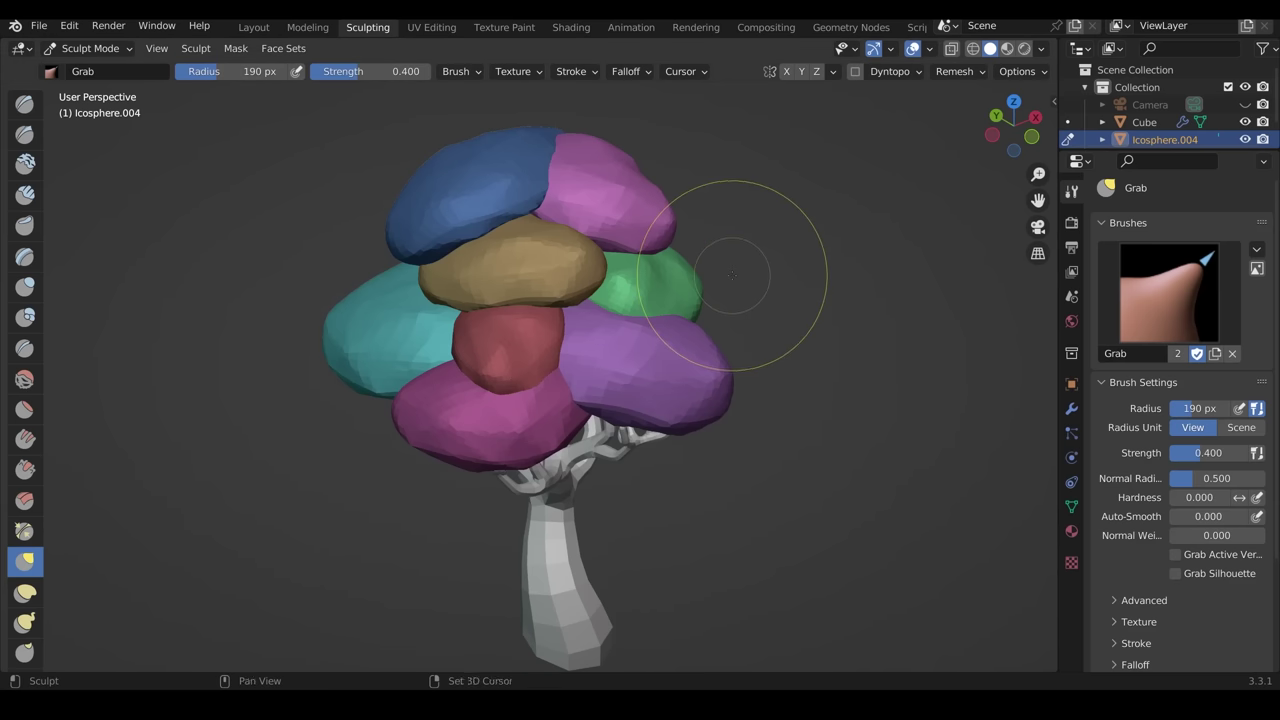
{"action": "middle_click_drag", "start_coordinate": [731, 275], "coordinate": [749, 253]}
{"action": "left_click", "coordinate": [954, 71]}
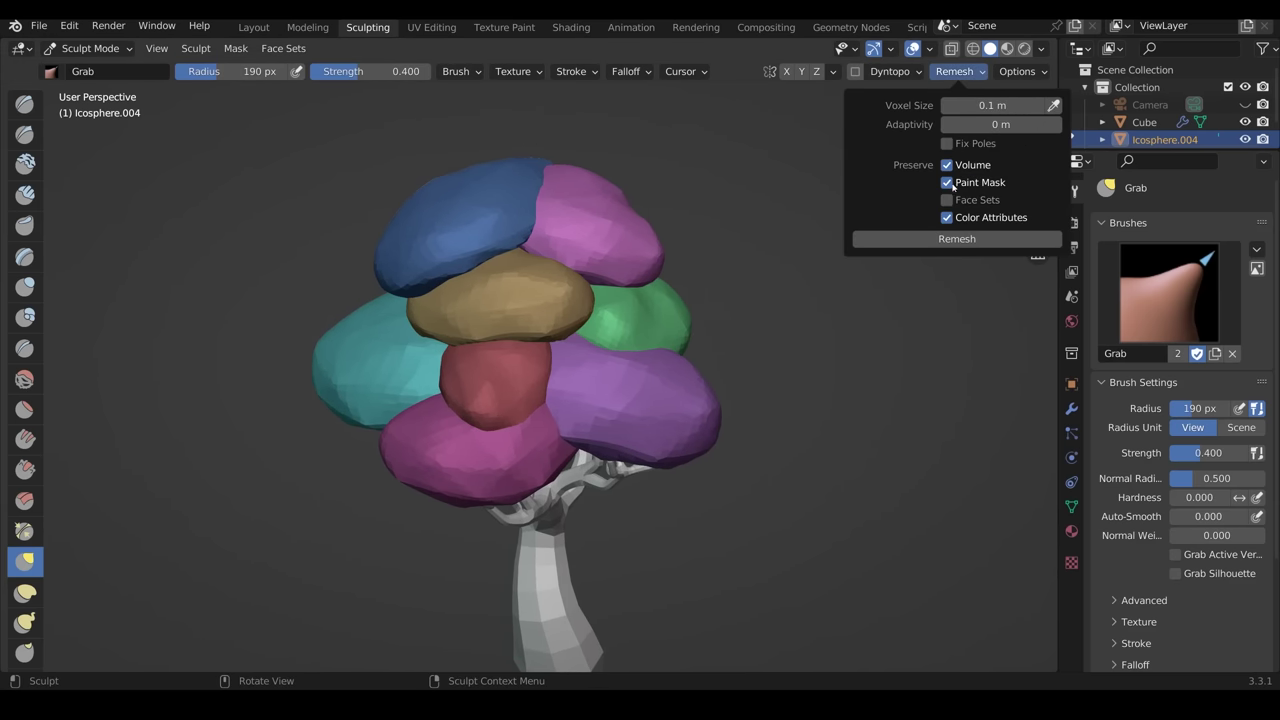
{"action": "left_click", "coordinate": [947, 217]}
{"action": "left_click", "coordinate": [990, 105]}
{"action": "type", "text": "0.05"}
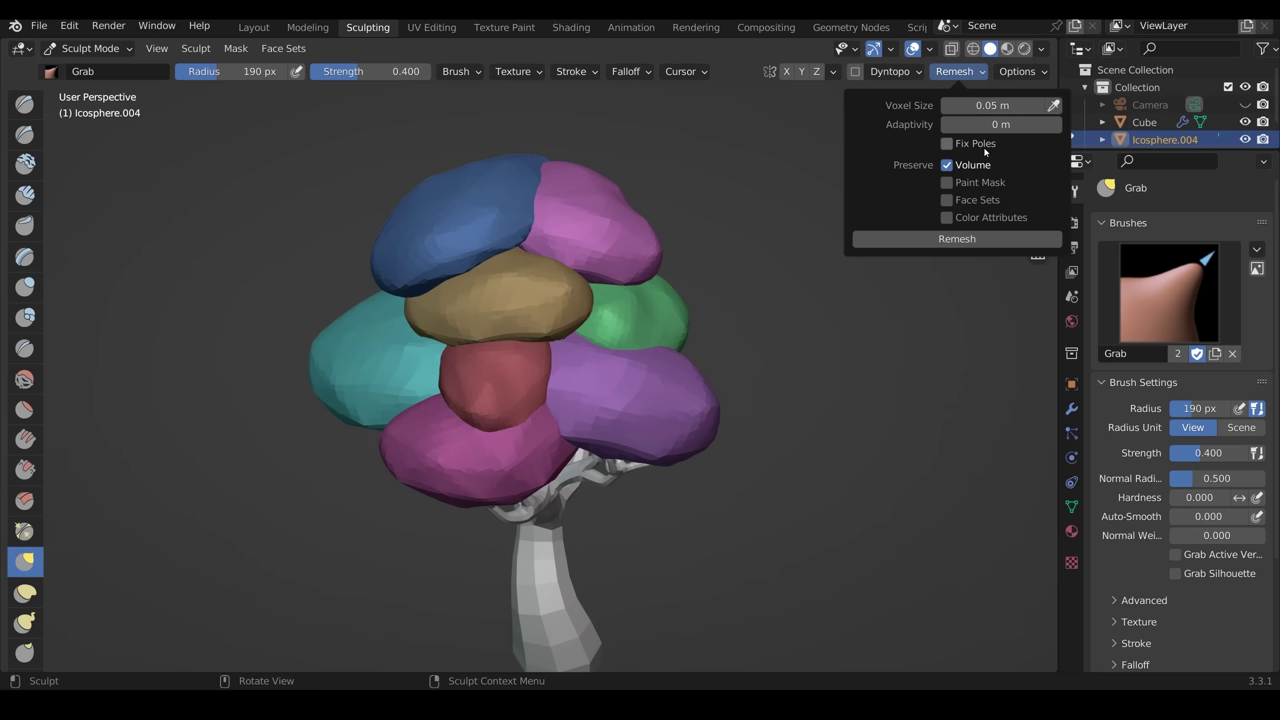
{"action": "left_click", "coordinate": [957, 238]}
{"action": "mouse_move", "coordinate": [560, 400]}
{"action": "middle_mouse_down"}
{"action": "mouse_move", "coordinate": [389, 401]}
{"action": "mouse_move", "coordinate": [509, 337]}
{"action": "mouse_move", "coordinate": [673, 350]}
{"action": "mouse_move", "coordinate": [614, 443]}
{"action": "mouse_move", "coordinate": [671, 400]}
{"action": "mouse_move", "coordinate": [770, 400]}
{"action": "mouse_move", "coordinate": [486, 408]}
{"action": "mouse_move", "coordinate": [457, 271]}
{"action": "mouse_move", "coordinate": [598, 297]}
{"action": "mouse_move", "coordinate": [663, 386]}
{"action": "mouse_move", "coordinate": [457, 271]}
{"action": "mouse_move", "coordinate": [666, 381]}
{"action": "middle_mouse_up"}
{"action": "scroll", "coordinate": [666, 381], "scroll_direction": "down", "scroll_amount": 4}
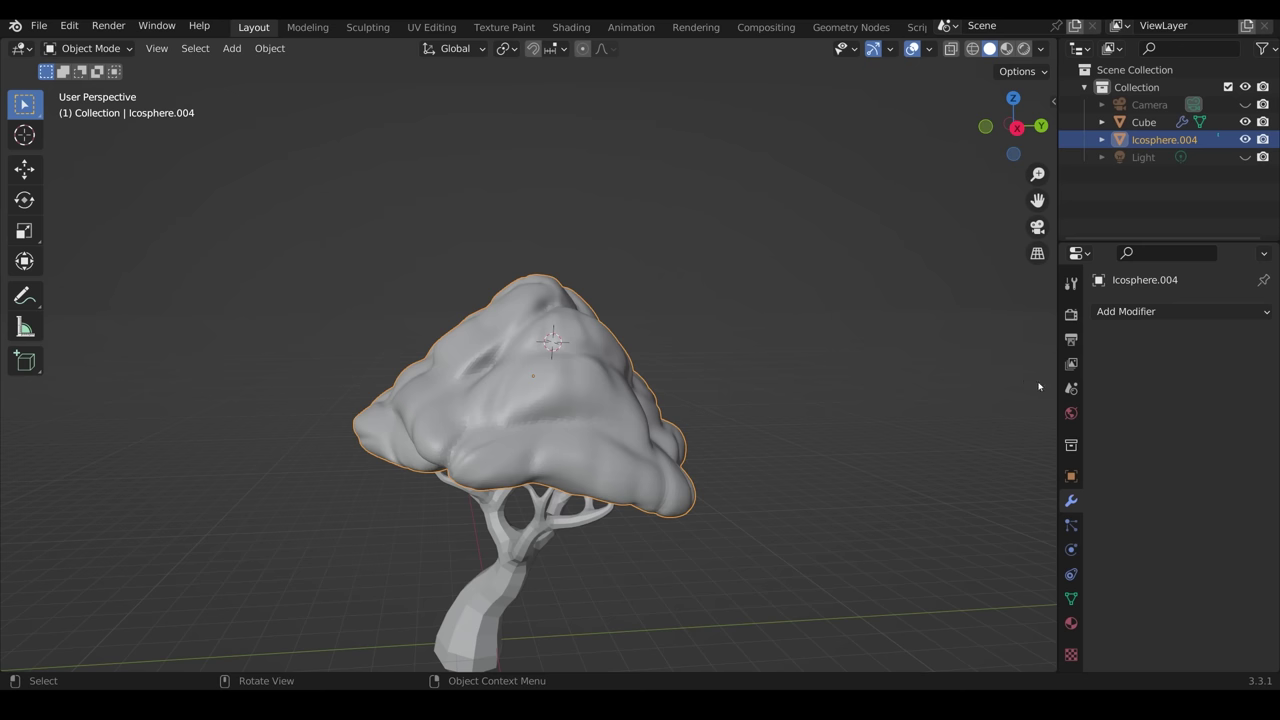
Add a Decimate modifier to the canopy and look over its options.
{"action": "left_click", "coordinate": [1133, 312]}
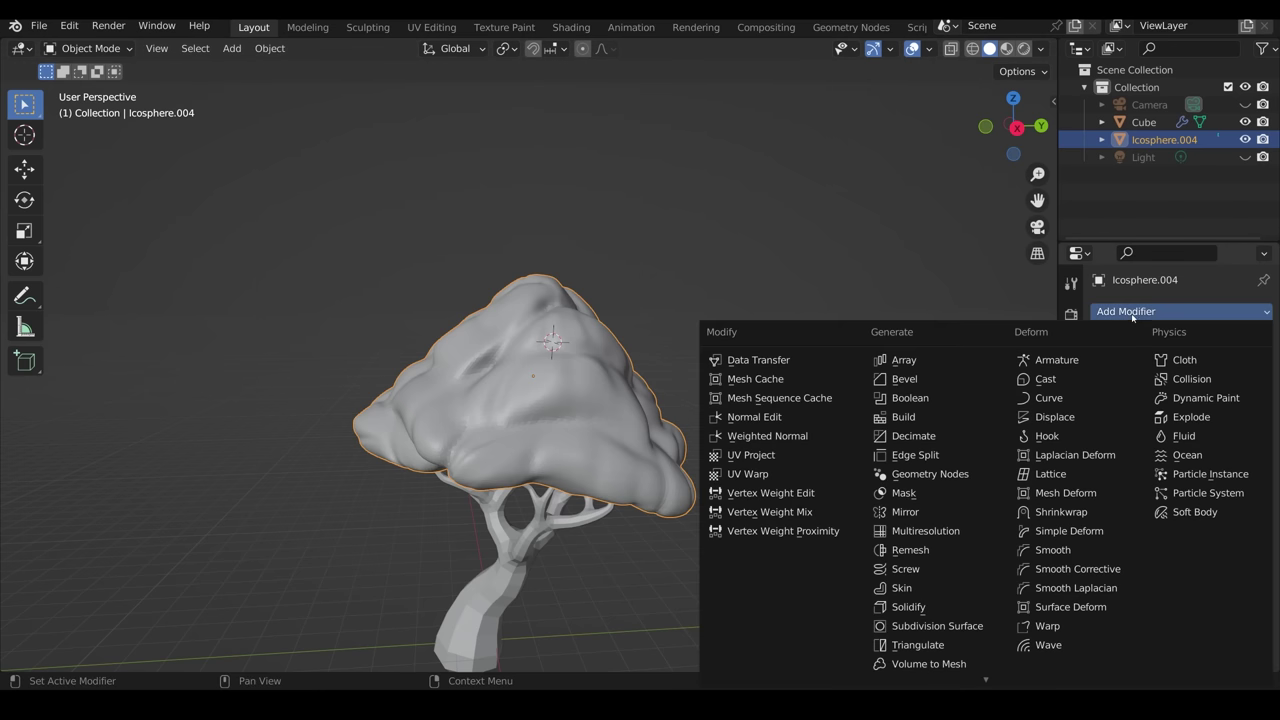
{"action": "left_click", "coordinate": [963, 436]}
{"action": "middle_click_drag", "start_coordinate": [960, 420], "coordinate": [714, 390]}
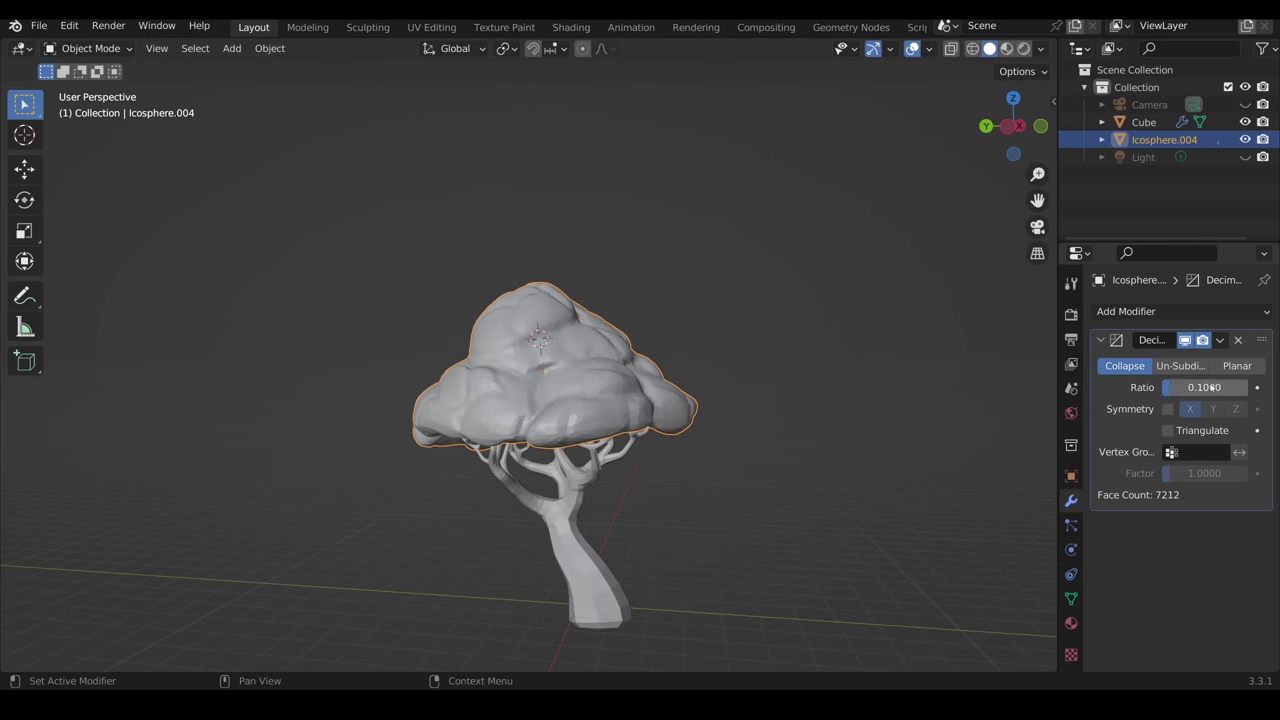
{"action": "left_click", "coordinate": [1220, 341]}
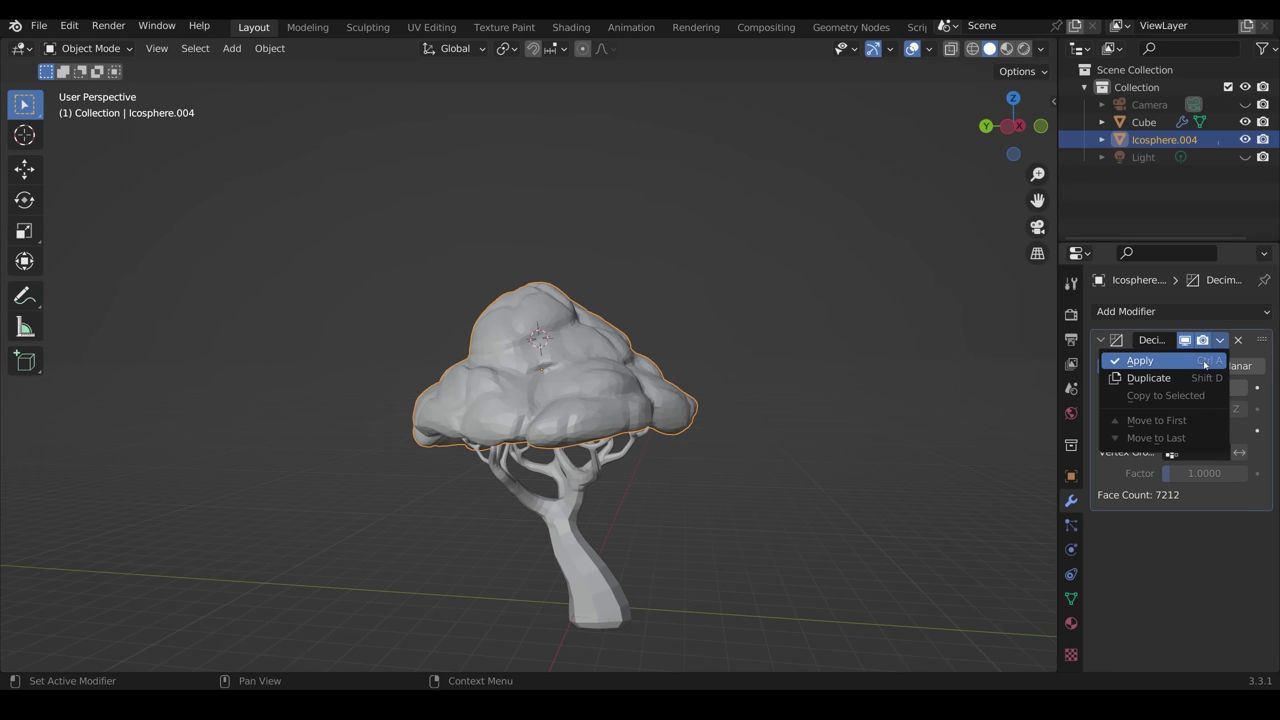
{"action": "middle_click_drag", "start_coordinate": [731, 413], "coordinate": [848, 403]}
Set the Decimate ratio to 0.1 and apply the modifier.
{"action": "left_click", "coordinate": [1152, 312]}
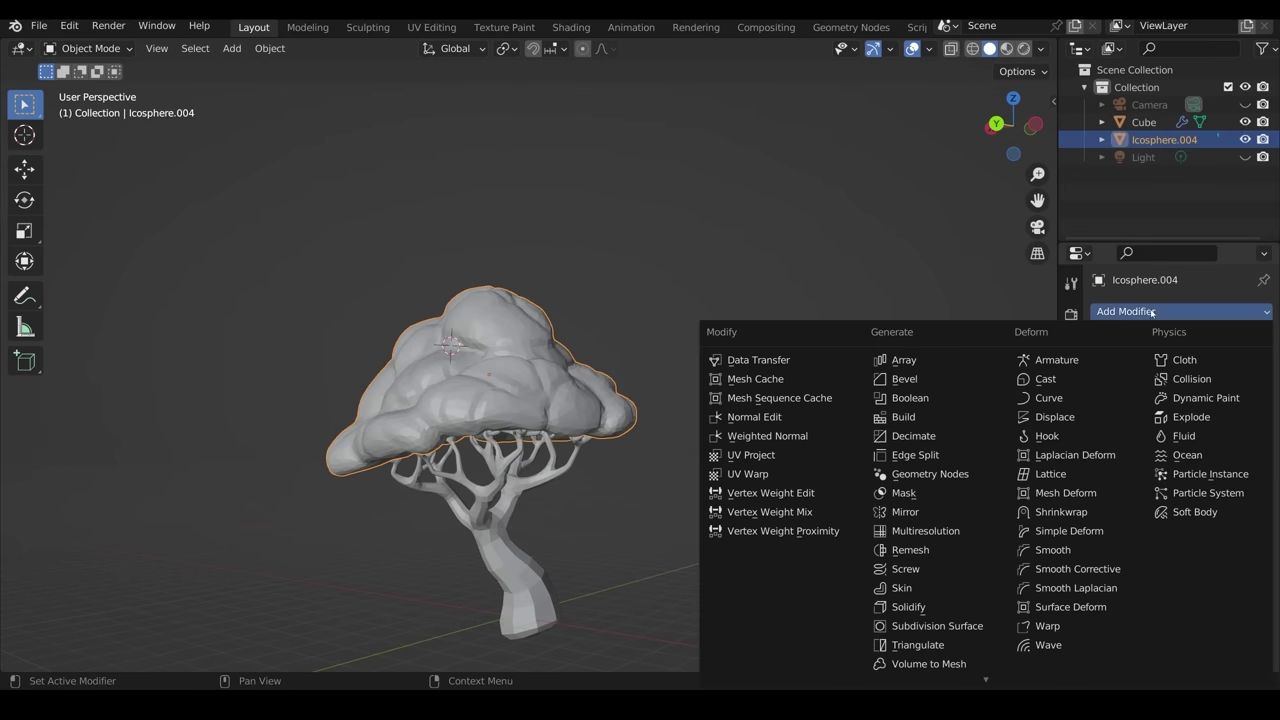
{"action": "left_click", "coordinate": [946, 436]}
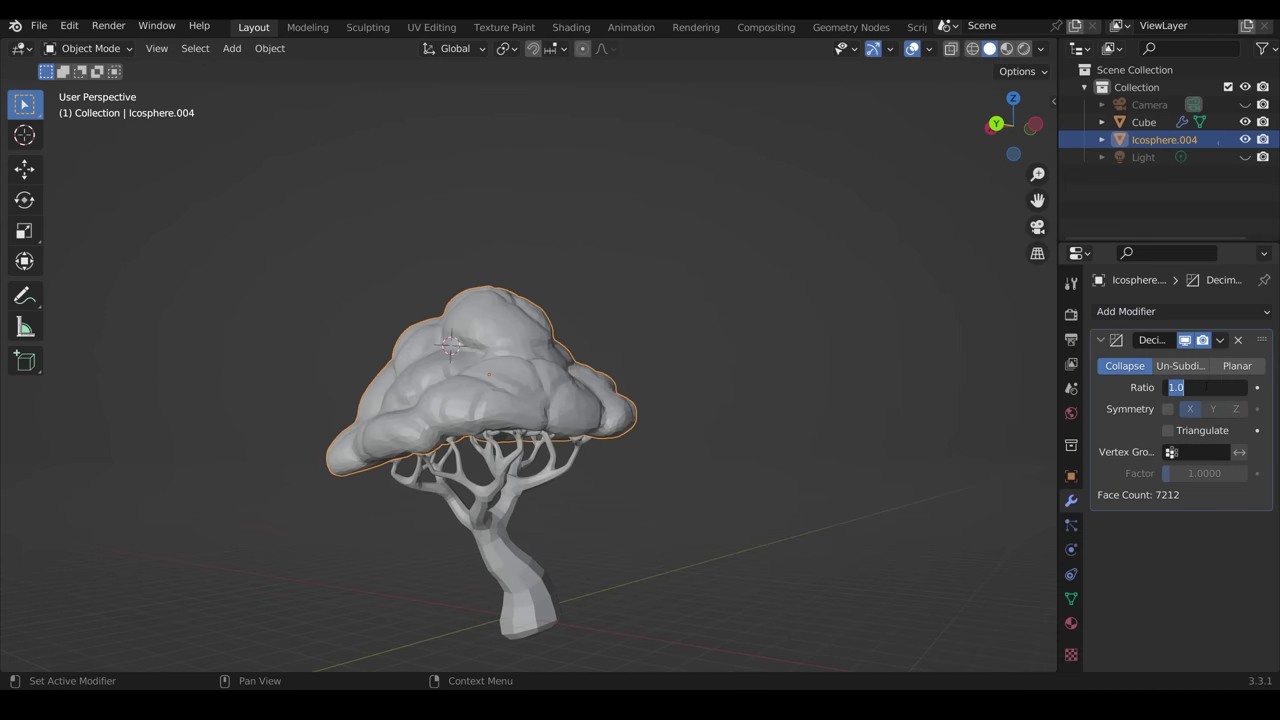
{"action": "type", "text": "0.1"}
{"action": "key", "text": "Return"}
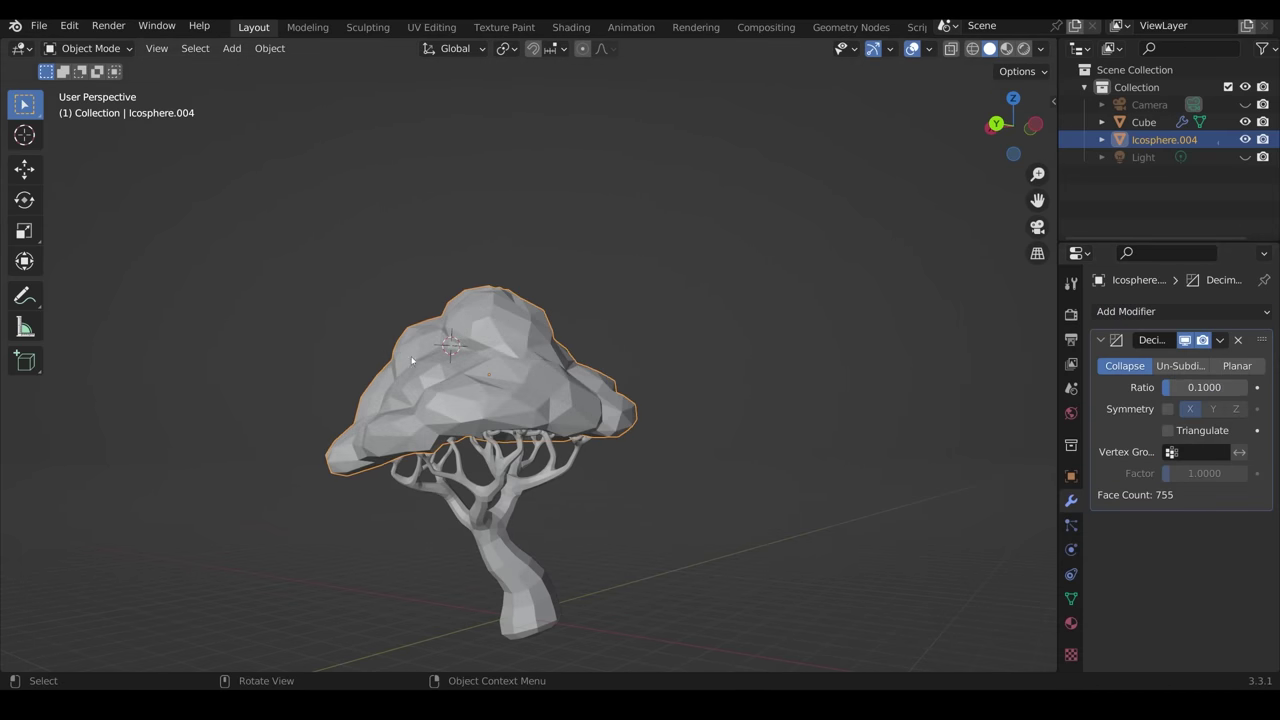
{"action": "middle_click_drag", "start_coordinate": [411, 361], "coordinate": [925, 442]}
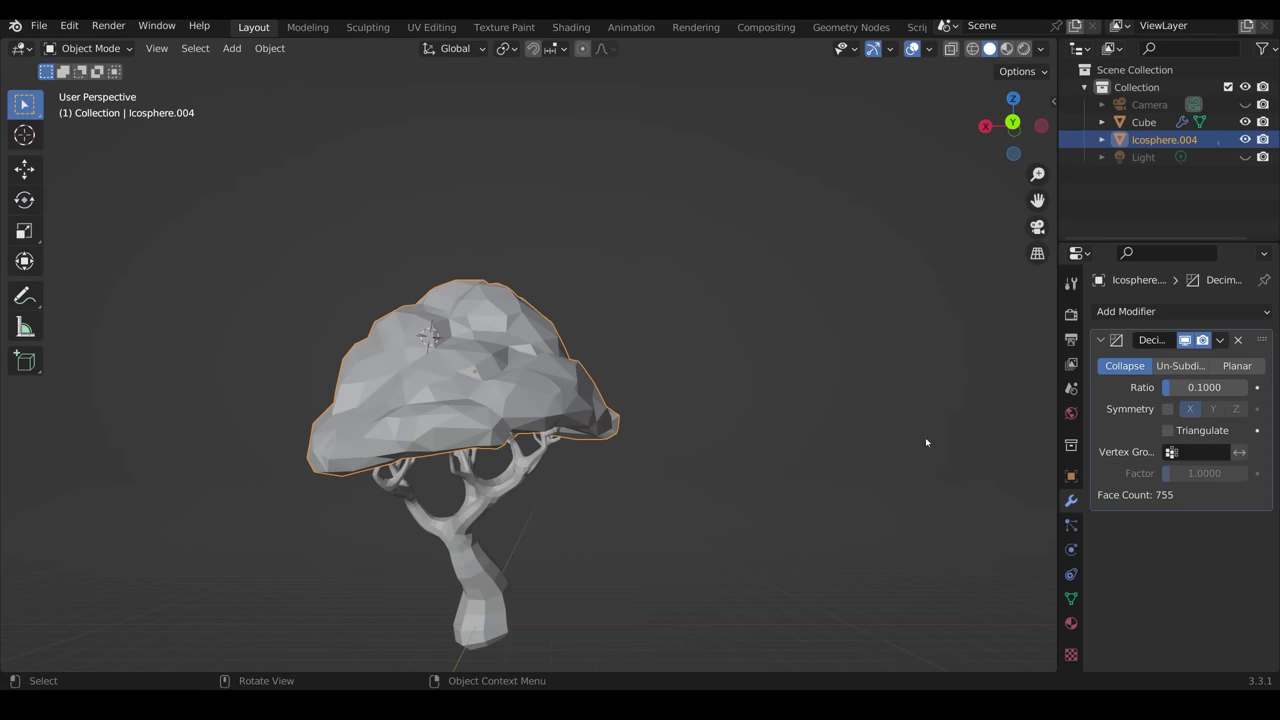
{"action": "left_click", "coordinate": [1219, 340]}
{"action": "left_click", "coordinate": [1187, 362]}
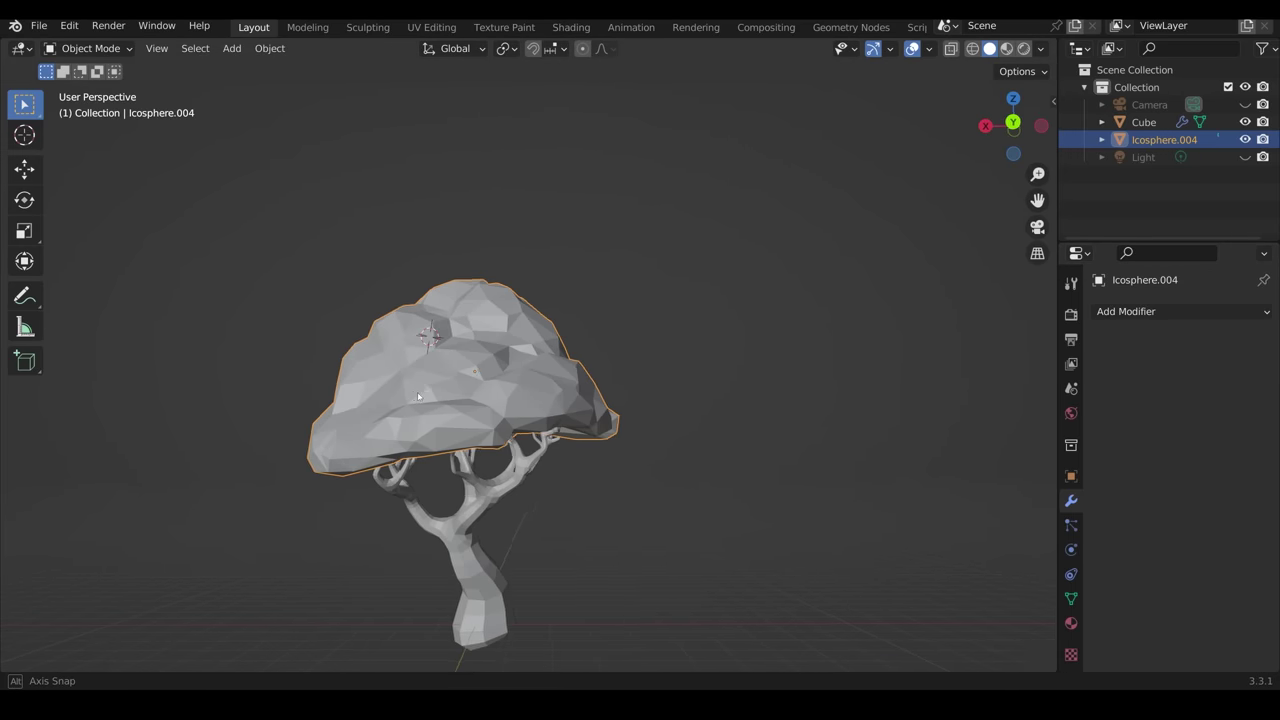
{"action": "middle_click_drag", "start_coordinate": [610, 393], "coordinate": [777, 366]}
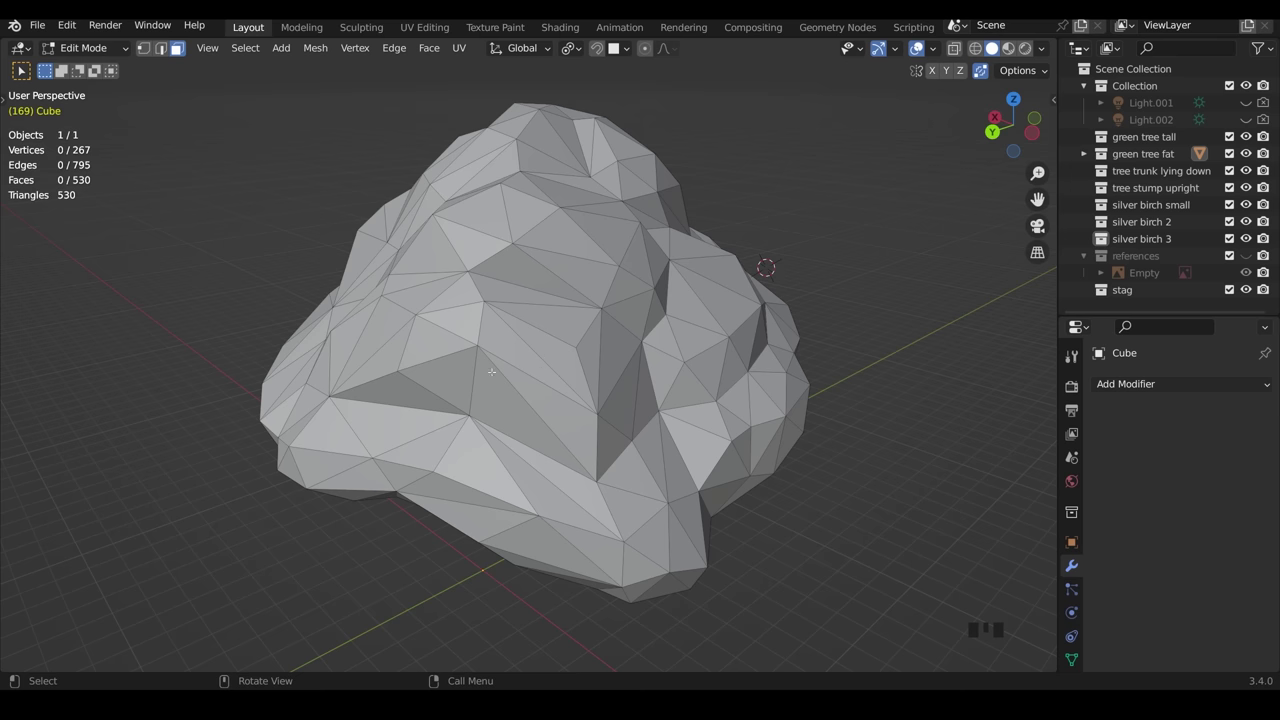
Smooth a box-selected patch of rock faces with Smooth Vertices, settling on about 0.48 smoothing.
{"action": "middle_click_drag", "start_coordinate": [491, 372], "coordinate": [577, 347]}
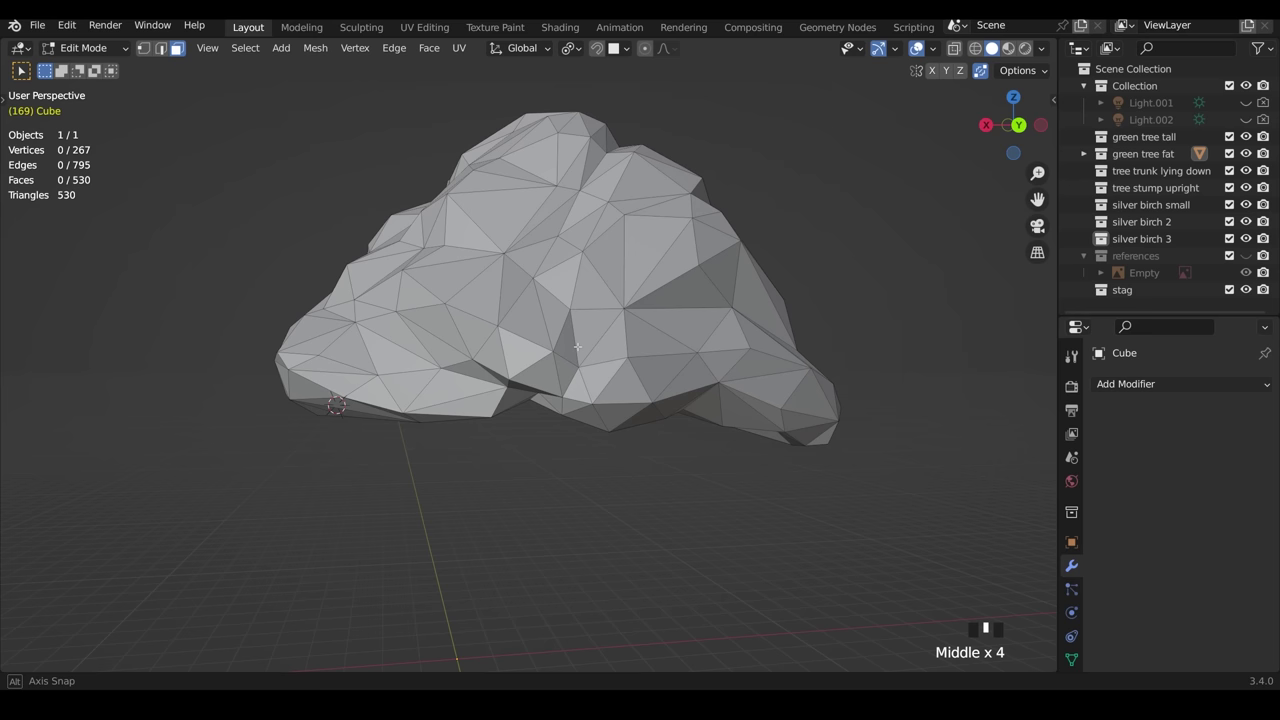
{"action": "middle_click_drag", "start_coordinate": [516, 415], "coordinate": [531, 394]}
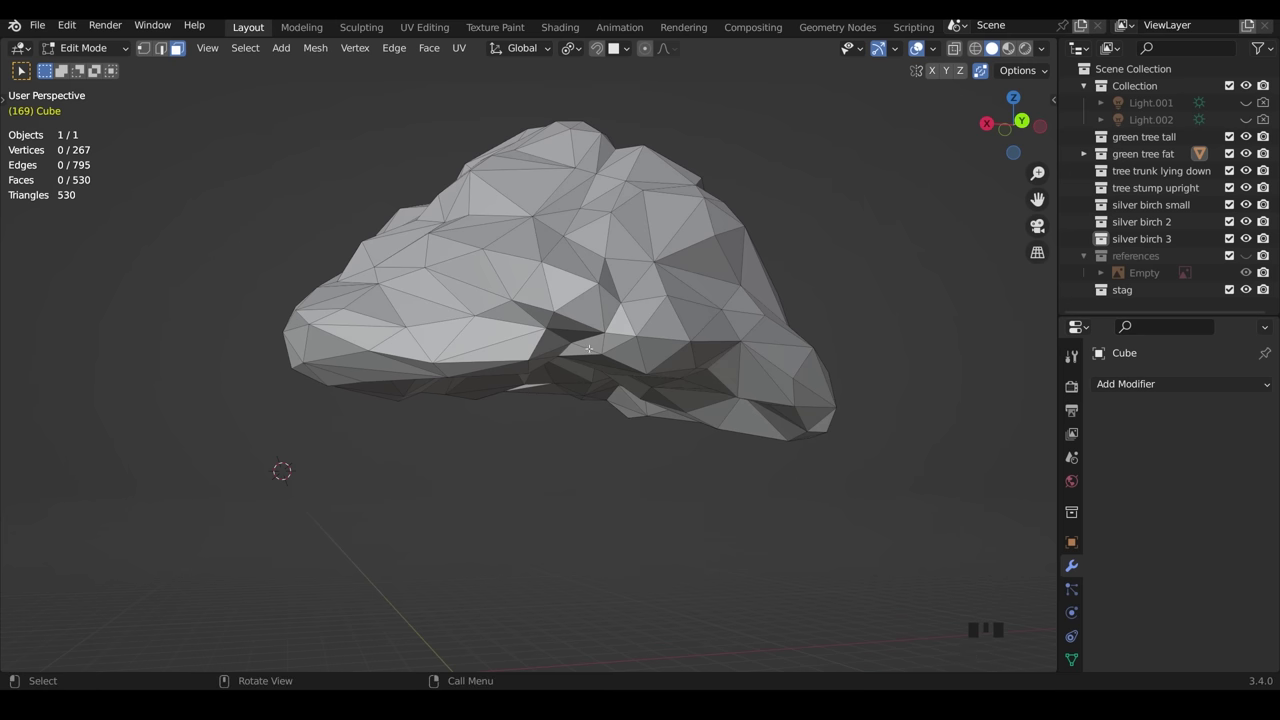
{"action": "left_click_drag", "start_coordinate": [528, 311], "coordinate": [611, 369]}
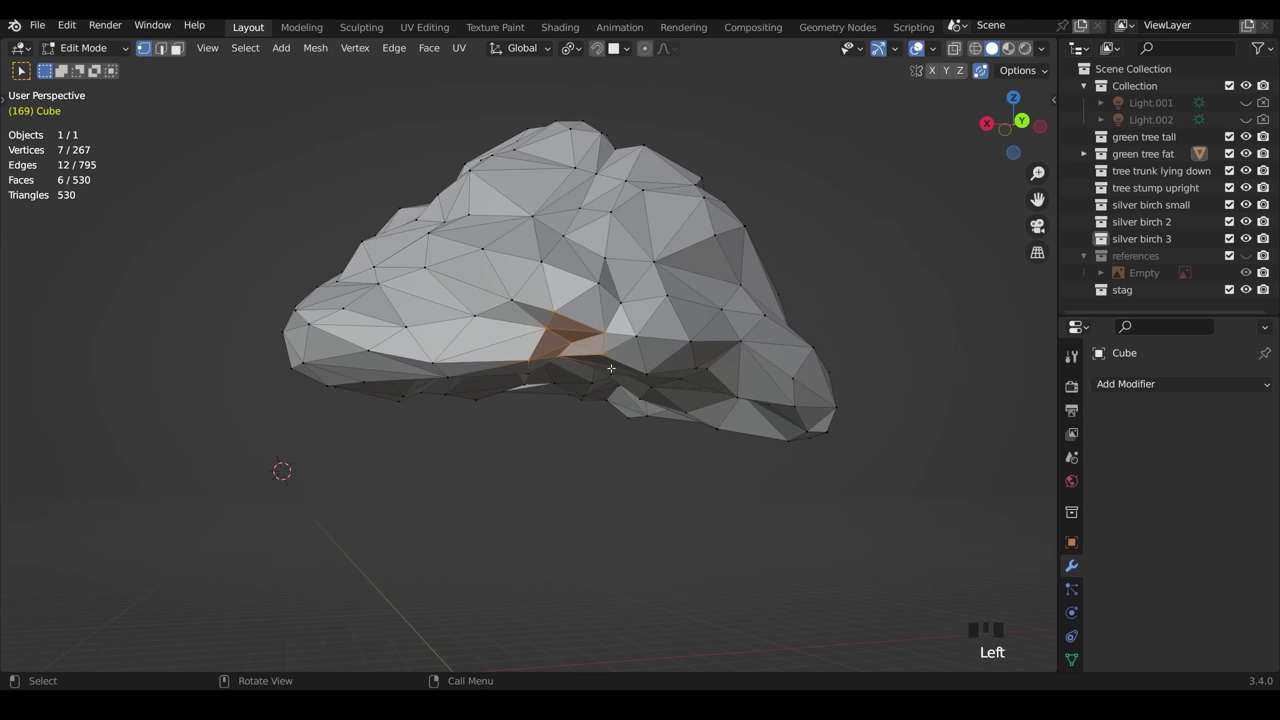
{"action": "left_click", "coordinate": [354, 48]}
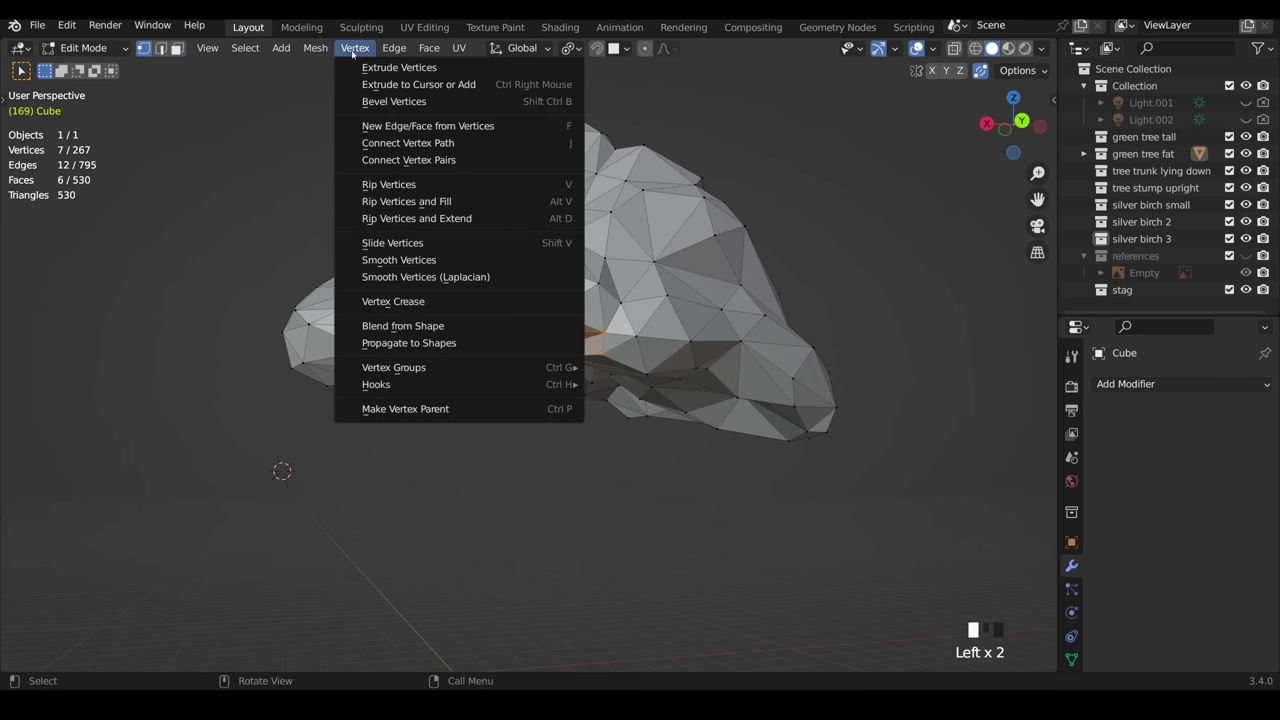
{"action": "left_click", "coordinate": [408, 246]}
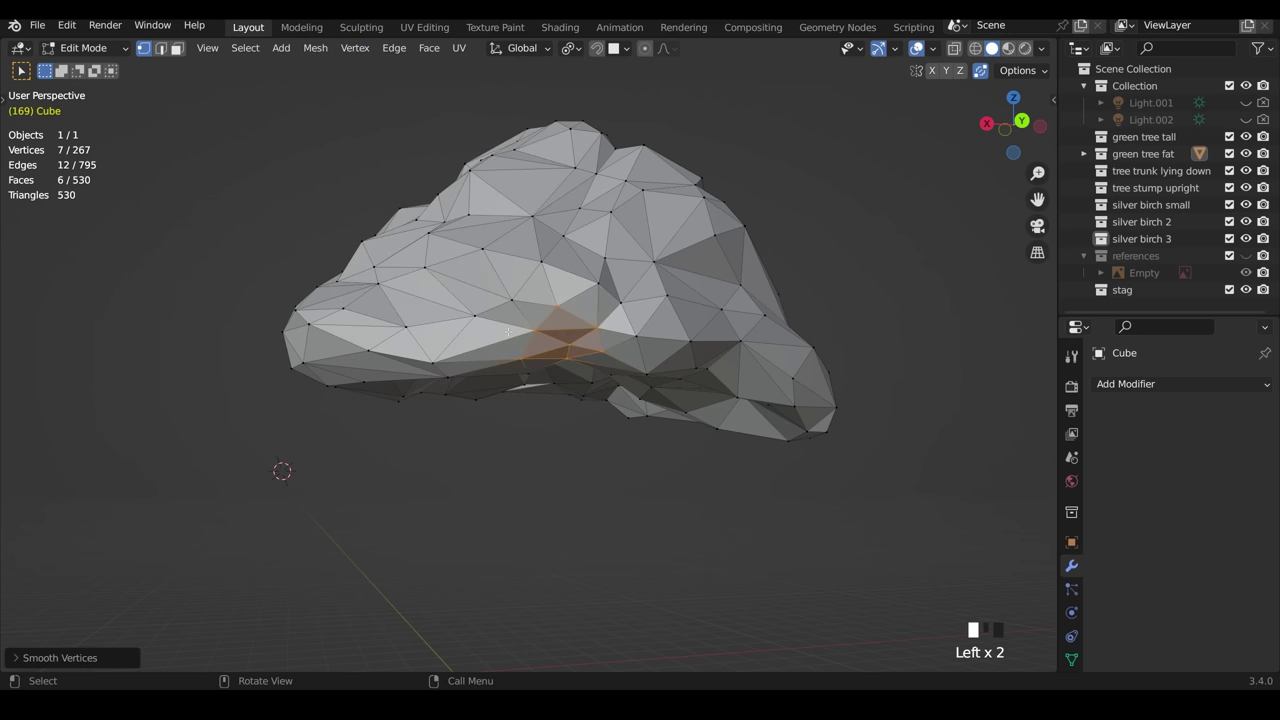
{"action": "middle_click_drag", "start_coordinate": [508, 332], "coordinate": [515, 332]}
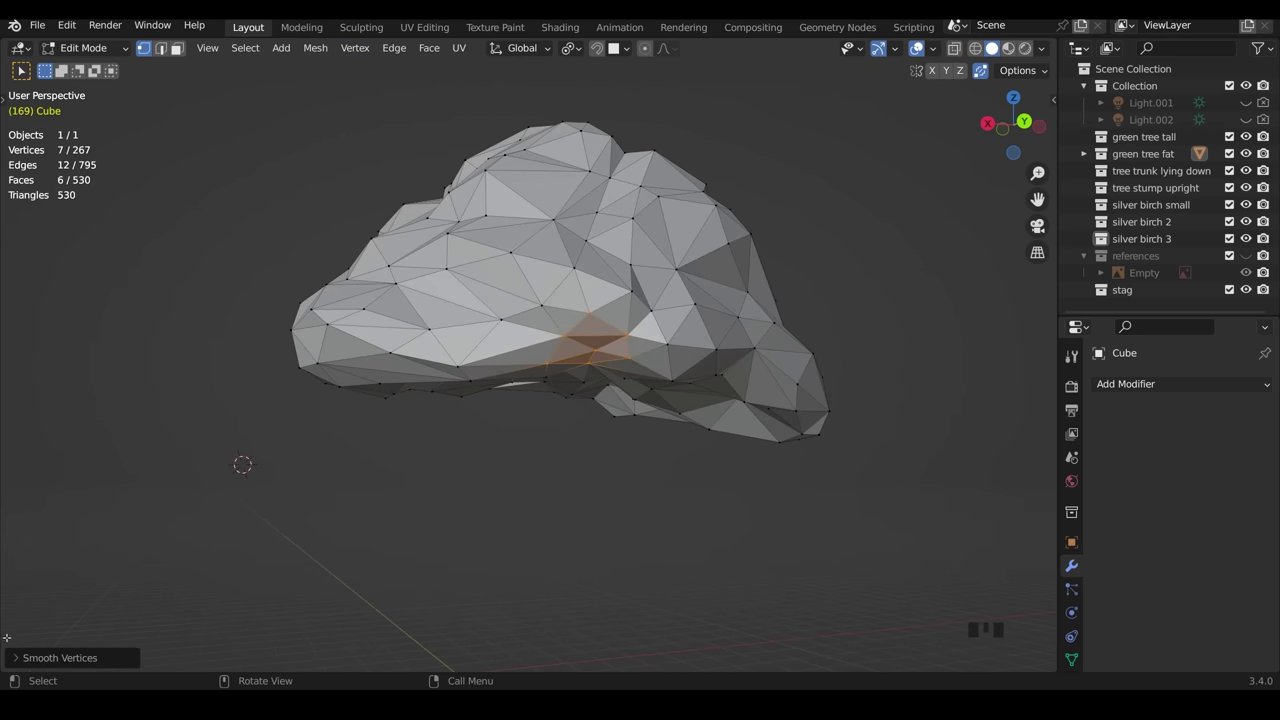
{"action": "left_click", "coordinate": [15, 660]}
{"action": "left_click_drag", "start_coordinate": [173, 580], "coordinate": [234, 578]}
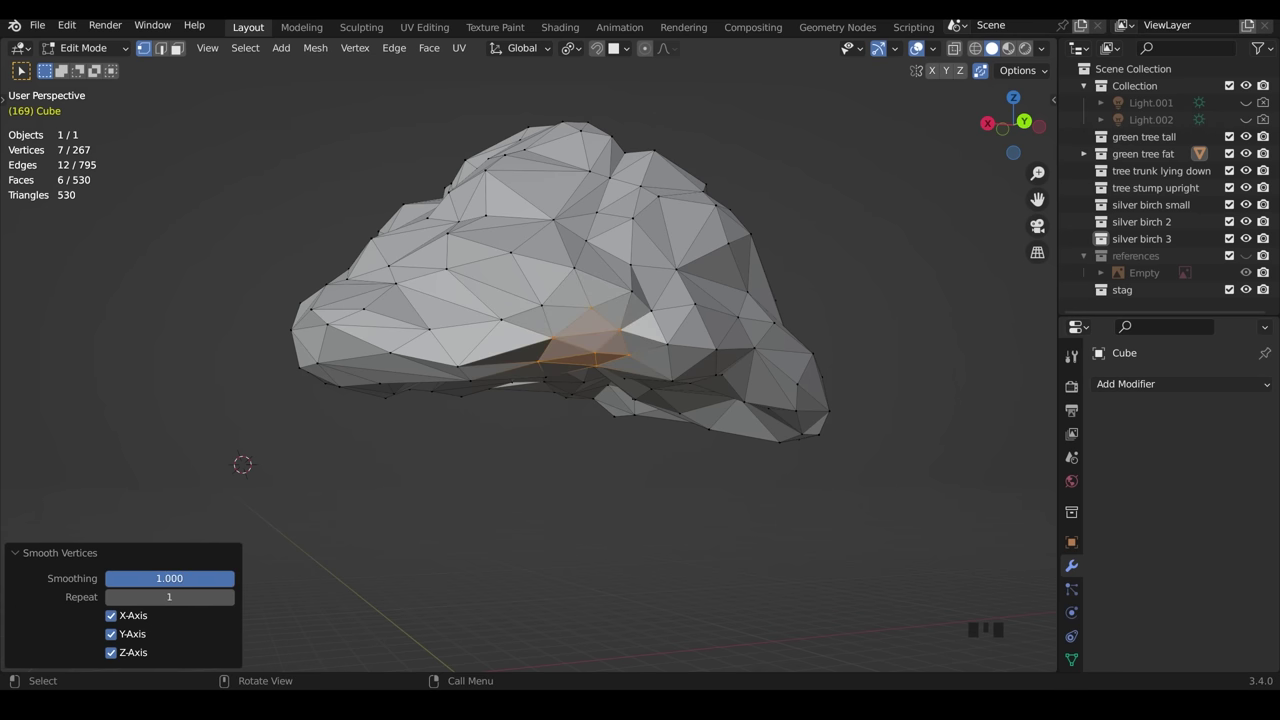
{"action": "left_click_drag", "start_coordinate": [230, 578], "coordinate": [168, 578]}
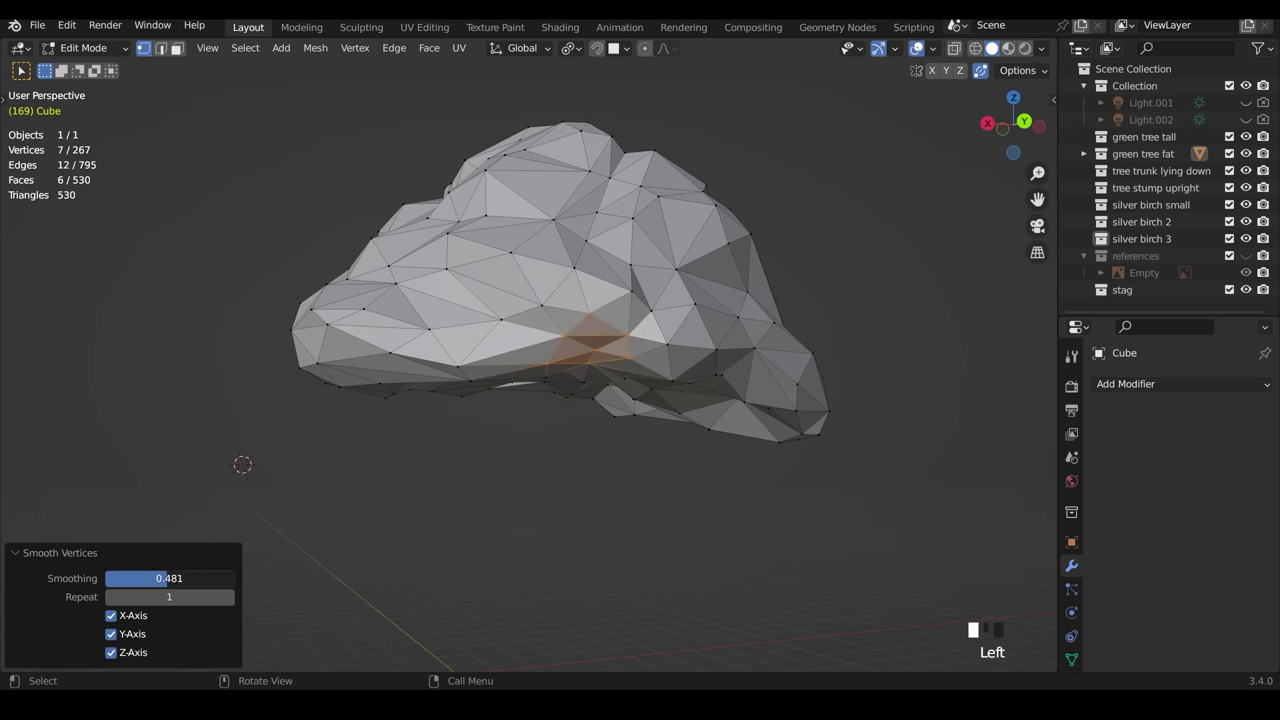
Select a single rock vertex and slide it along its edge with G G.
{"action": "middle_click_drag", "start_coordinate": [433, 431], "coordinate": [451, 308]}
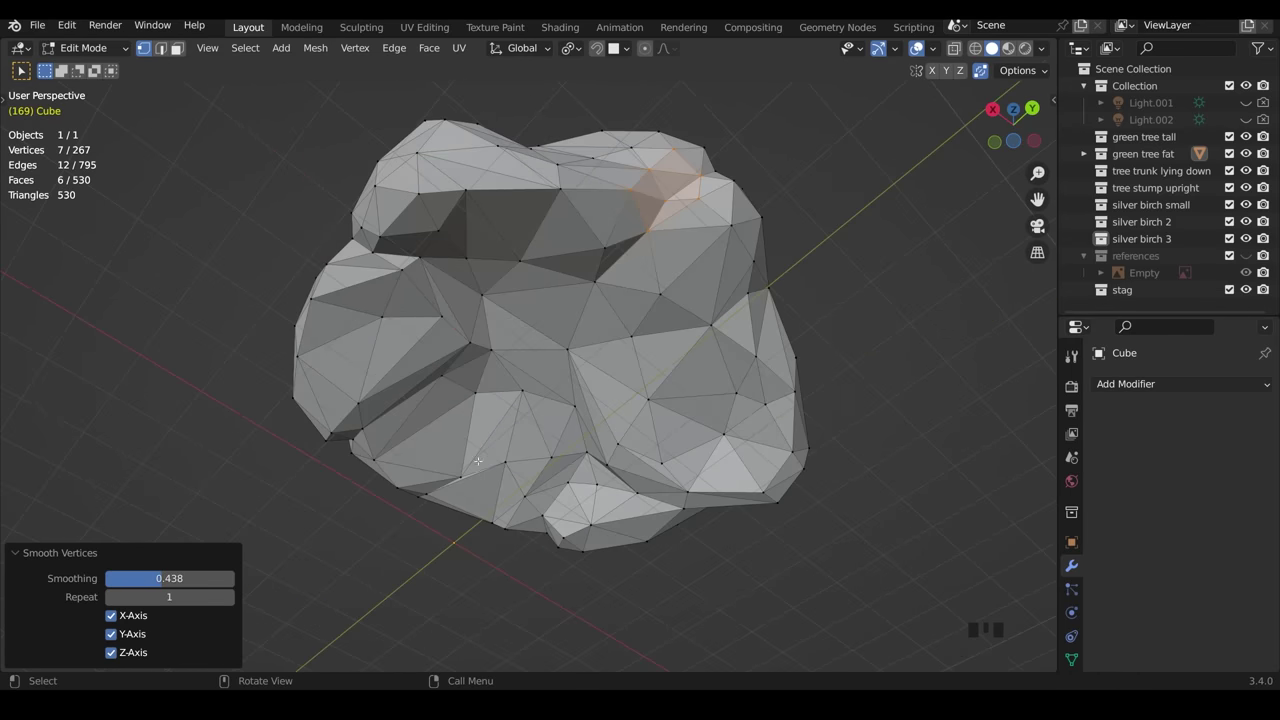
{"action": "middle_click_drag", "start_coordinate": [478, 461], "coordinate": [523, 439]}
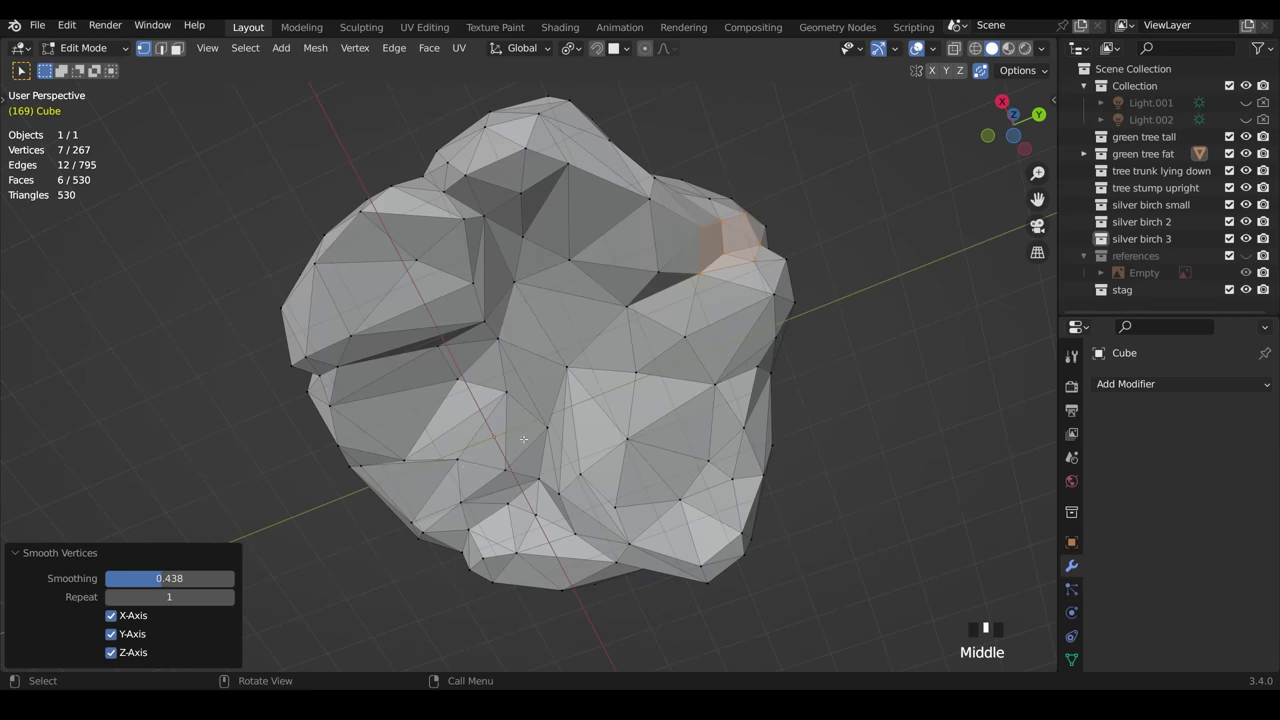
{"action": "left_click", "coordinate": [401, 460]}
{"action": "middle_click_drag", "start_coordinate": [401, 460], "coordinate": [608, 518], "text": "shift"}
{"action": "scroll", "coordinate": [430, 480], "scroll_direction": "up", "scroll_amount": 2}
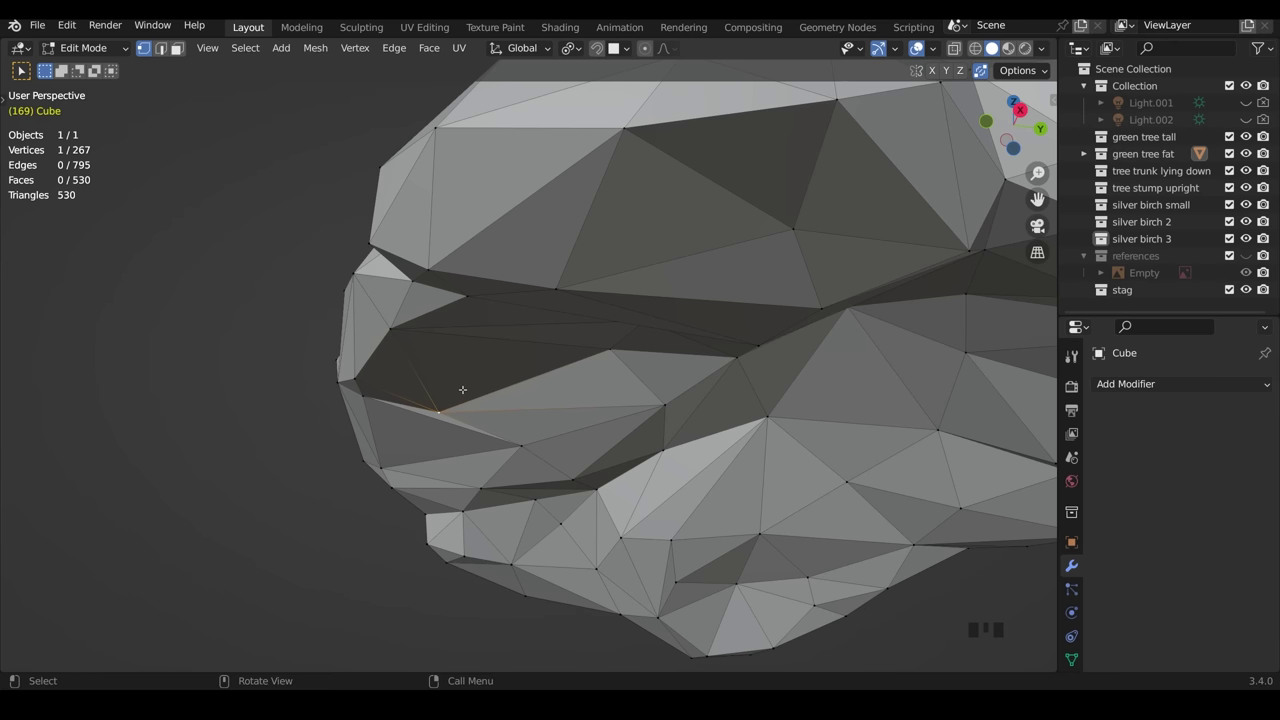
{"action": "key", "text": "g"}
{"action": "key", "text": "g"}
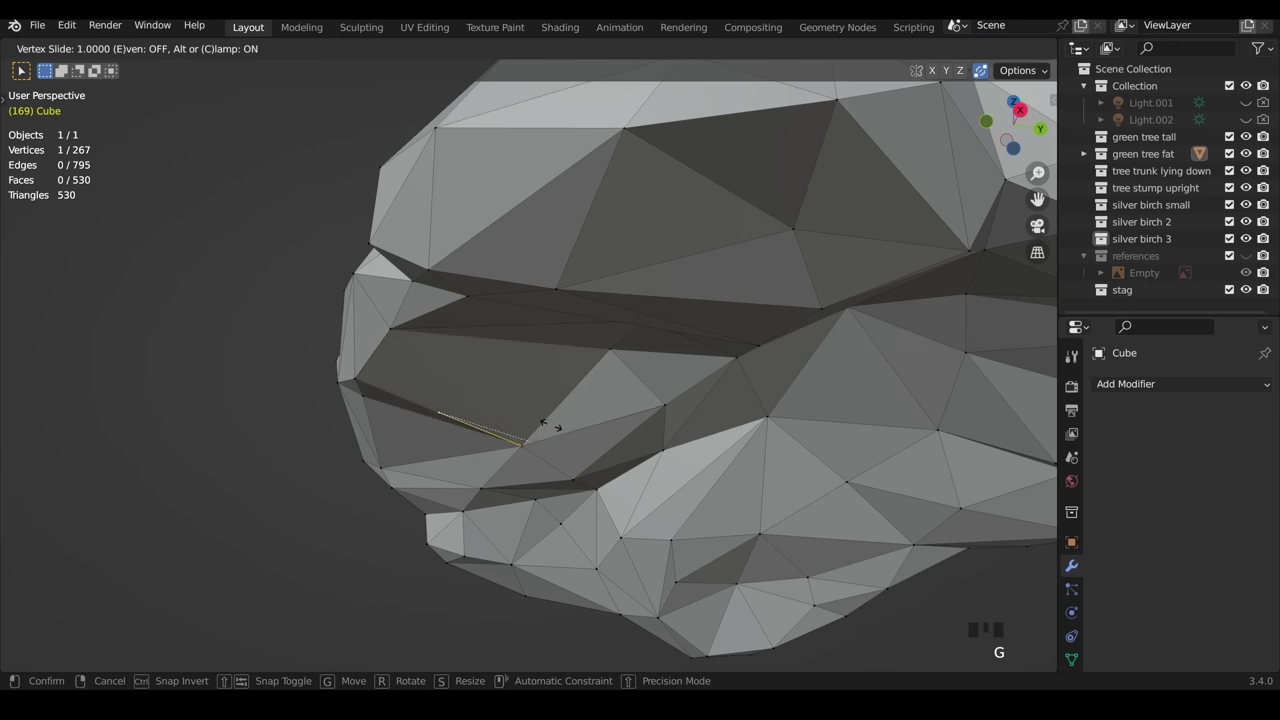
{"action": "left_click", "coordinate": [552, 426]}
{"action": "middle_click_drag", "start_coordinate": [481, 489], "coordinate": [556, 486]}
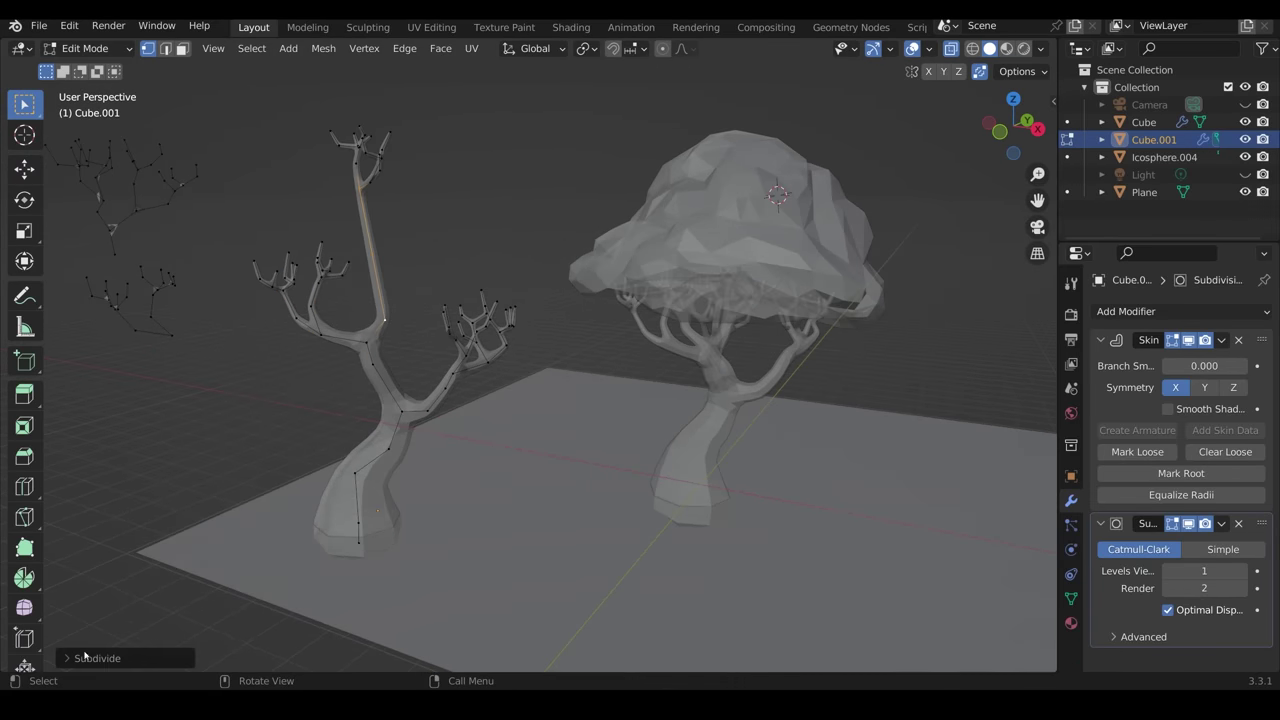
Reshape the bare tree's right branch cluster by duplicating, scaling, deleting and moving skeleton vertices.
{"action": "middle_click_drag", "start_coordinate": [84, 655], "coordinate": [430, 292]}
{"action": "left_click_drag", "start_coordinate": [430, 292], "coordinate": [521, 387]}
{"action": "middle_click_drag", "start_coordinate": [459, 337], "coordinate": [427, 302]}
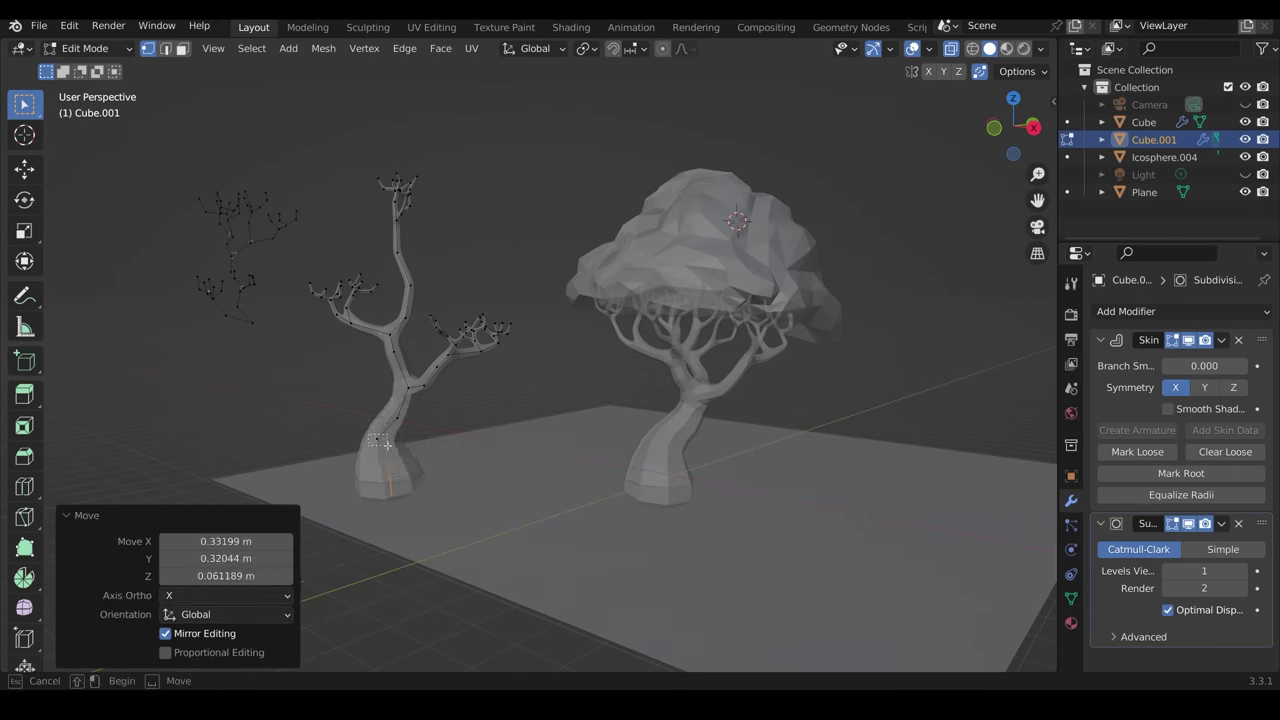
{"action": "middle_click_drag", "start_coordinate": [407, 347], "coordinate": [248, 271]}
{"action": "key", "text": "shift+d"}
{"action": "key", "text": "s"}
{"action": "middle_click_drag", "start_coordinate": [526, 438], "coordinate": [450, 390]}
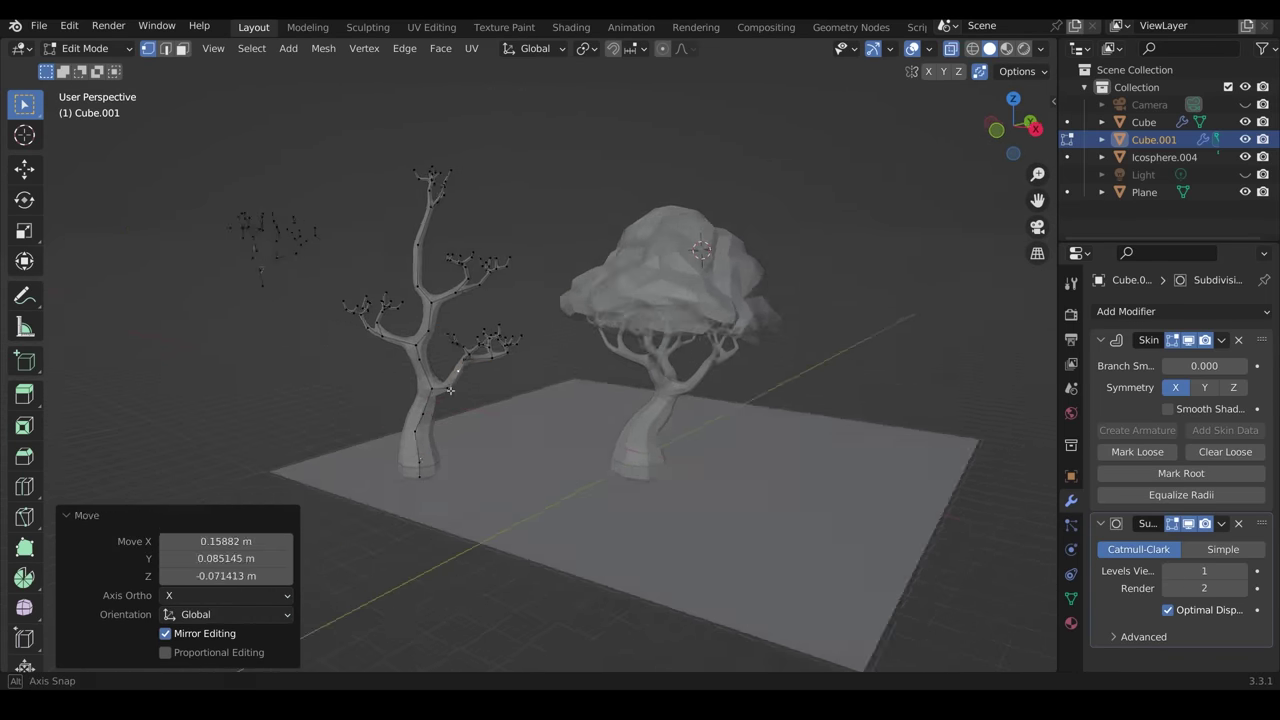
{"action": "key", "text": "x"}
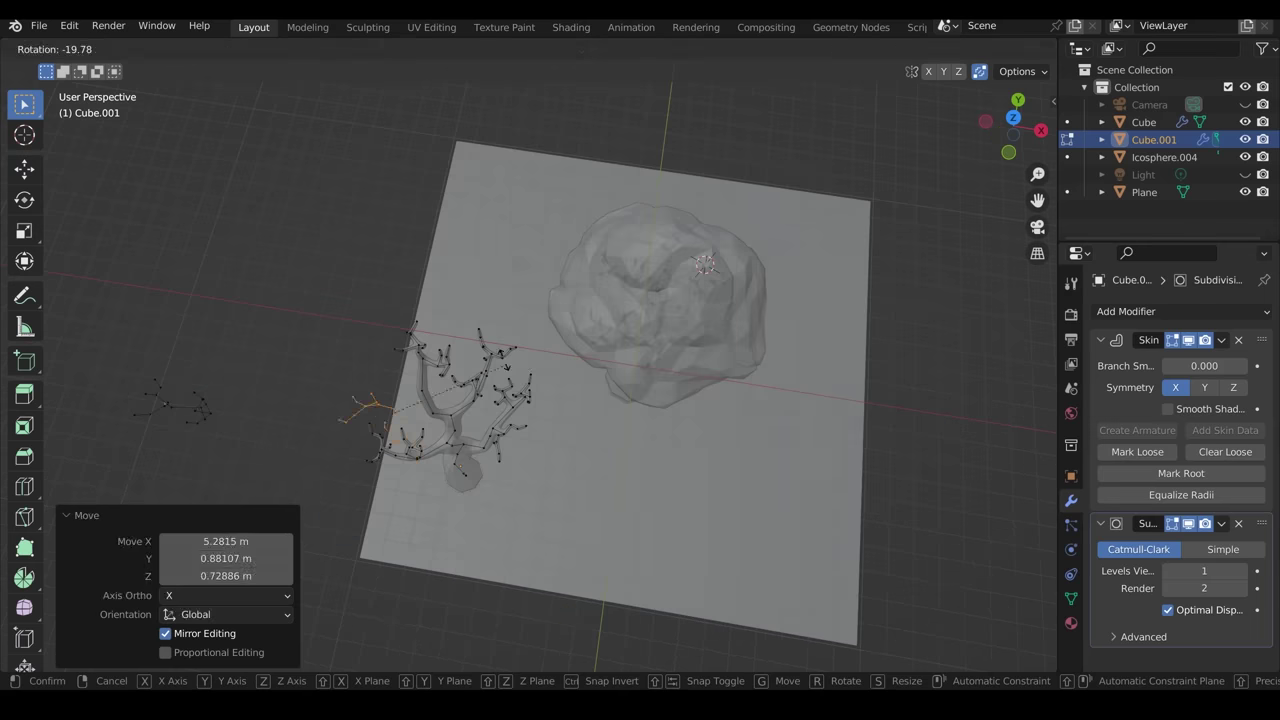
{"action": "key", "text": "g"}
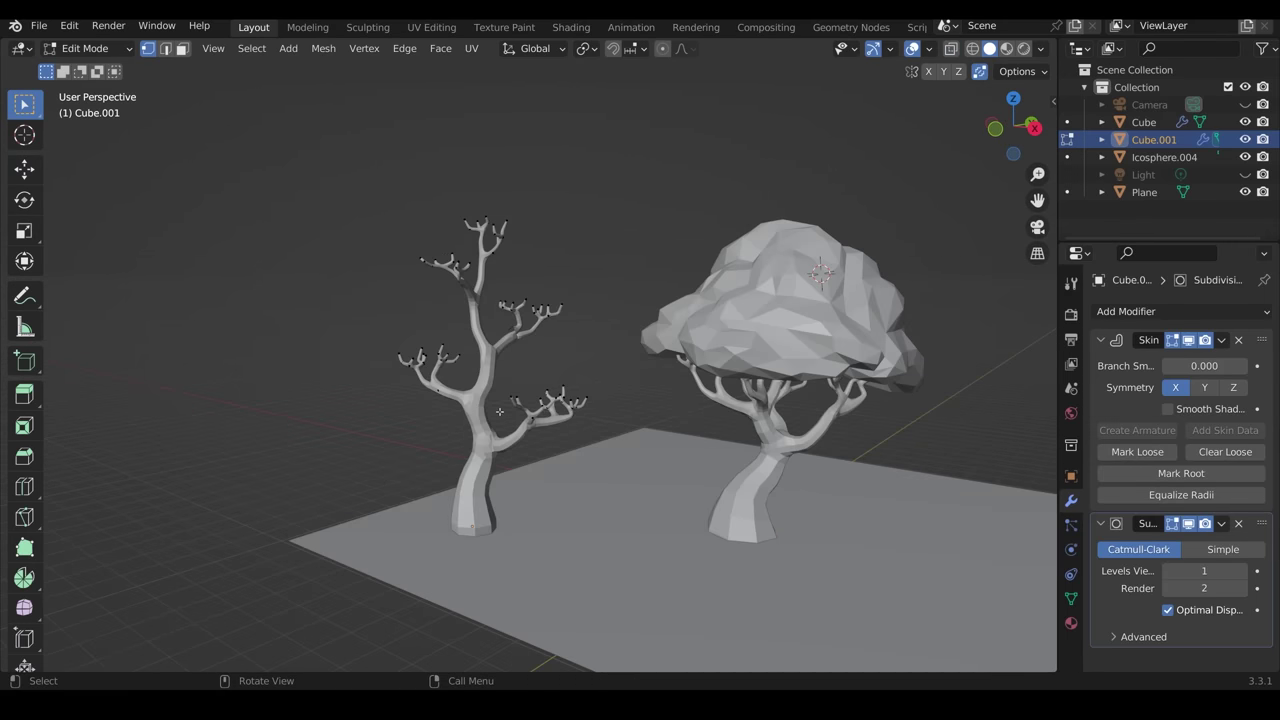
Back in Object Mode, add ico spheres and grab-sculpt them into stacked foliage pads.
{"action": "key", "text": "Tab"}
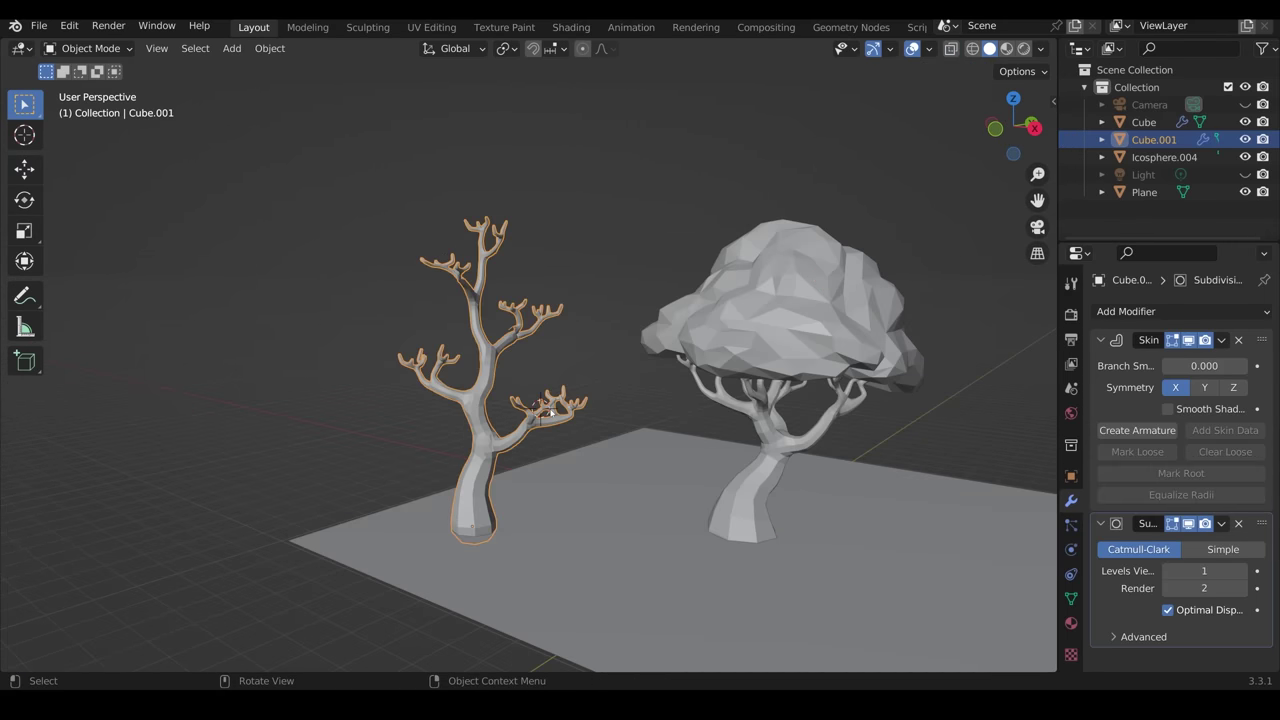
{"action": "left_click", "coordinate": [640, 409]}
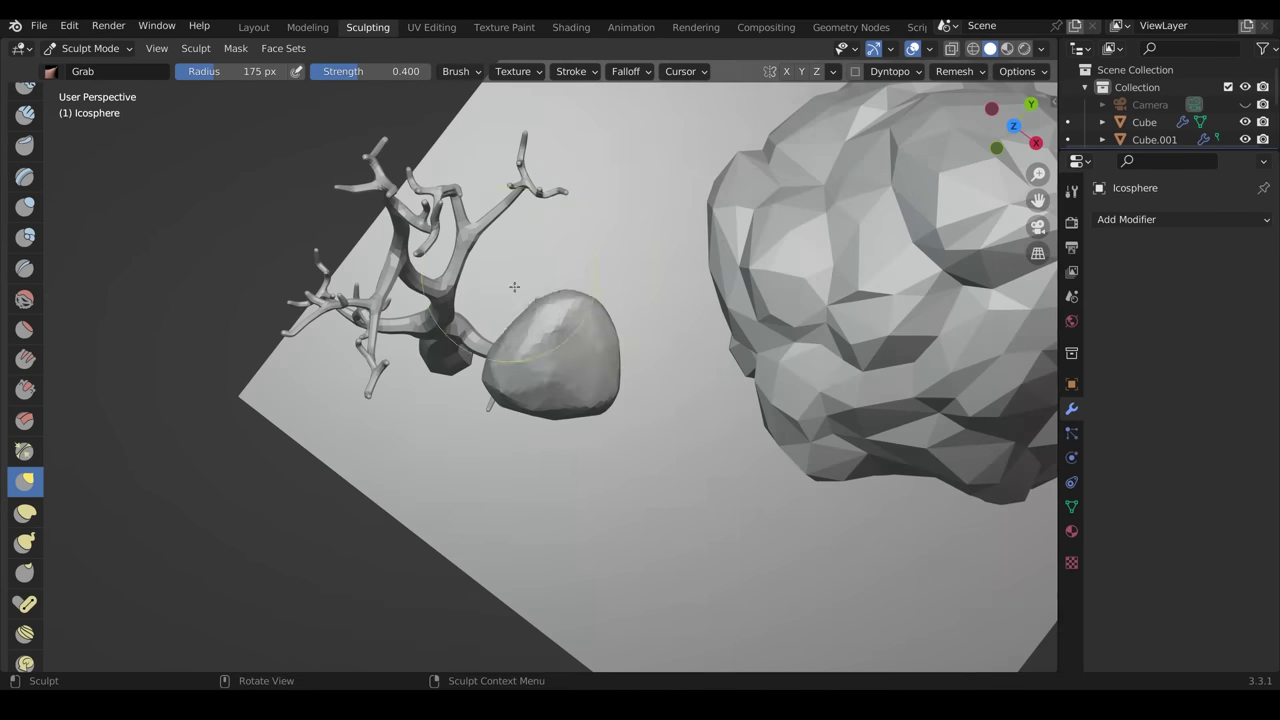
{"action": "mouse_move", "coordinate": [514, 286]}
{"action": "middle_mouse_down"}
{"action": "mouse_move", "coordinate": [678, 513]}
{"action": "mouse_move", "coordinate": [586, 300]}
{"action": "mouse_move", "coordinate": [529, 314]}
{"action": "middle_mouse_up"}
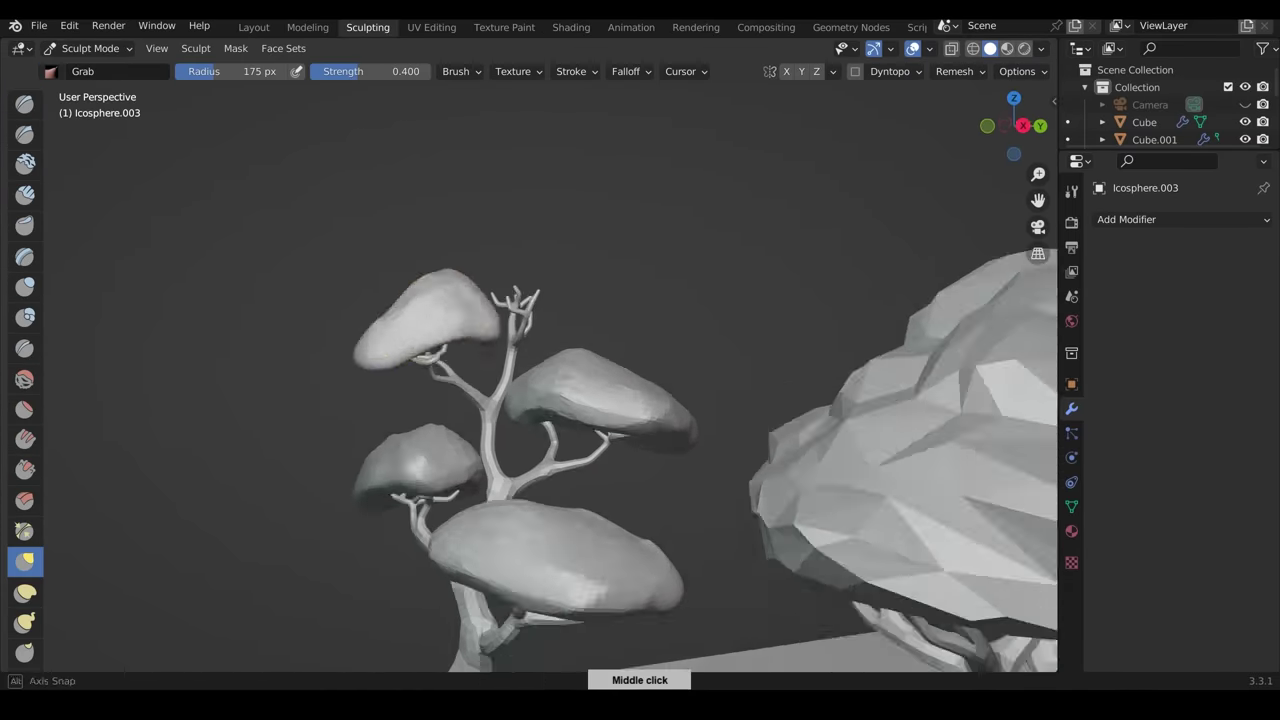
{"action": "middle_click_drag", "start_coordinate": [400, 340], "coordinate": [577, 347]}
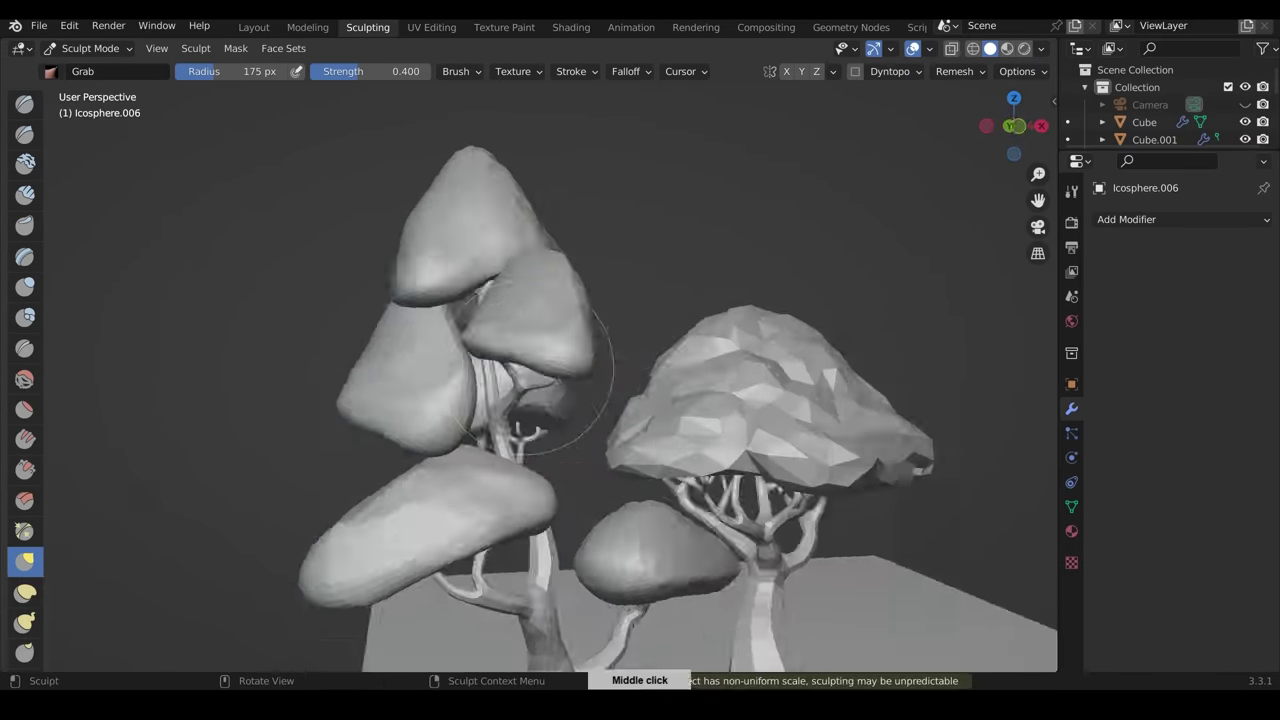
{"action": "middle_click_drag", "start_coordinate": [586, 429], "coordinate": [760, 430]}
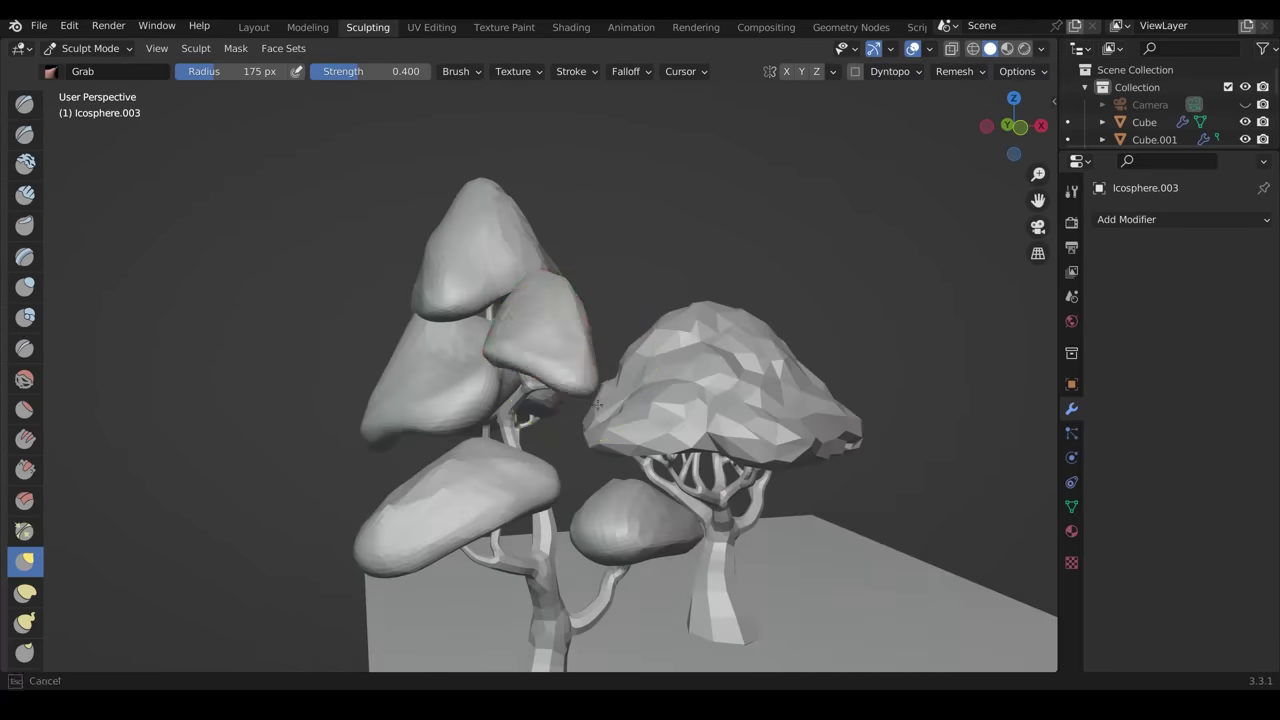
{"action": "middle_click_drag", "start_coordinate": [700, 400], "coordinate": [790, 400]}
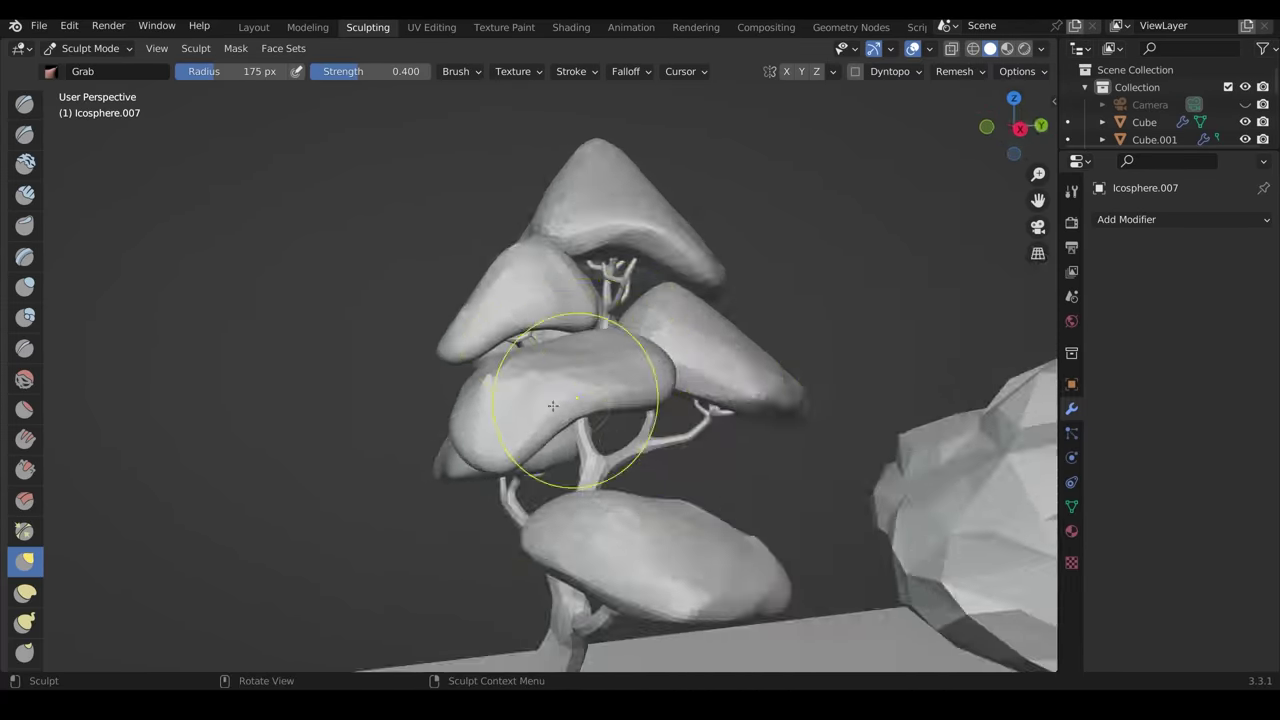
{"action": "middle_click_drag", "start_coordinate": [557, 400], "coordinate": [700, 426]}
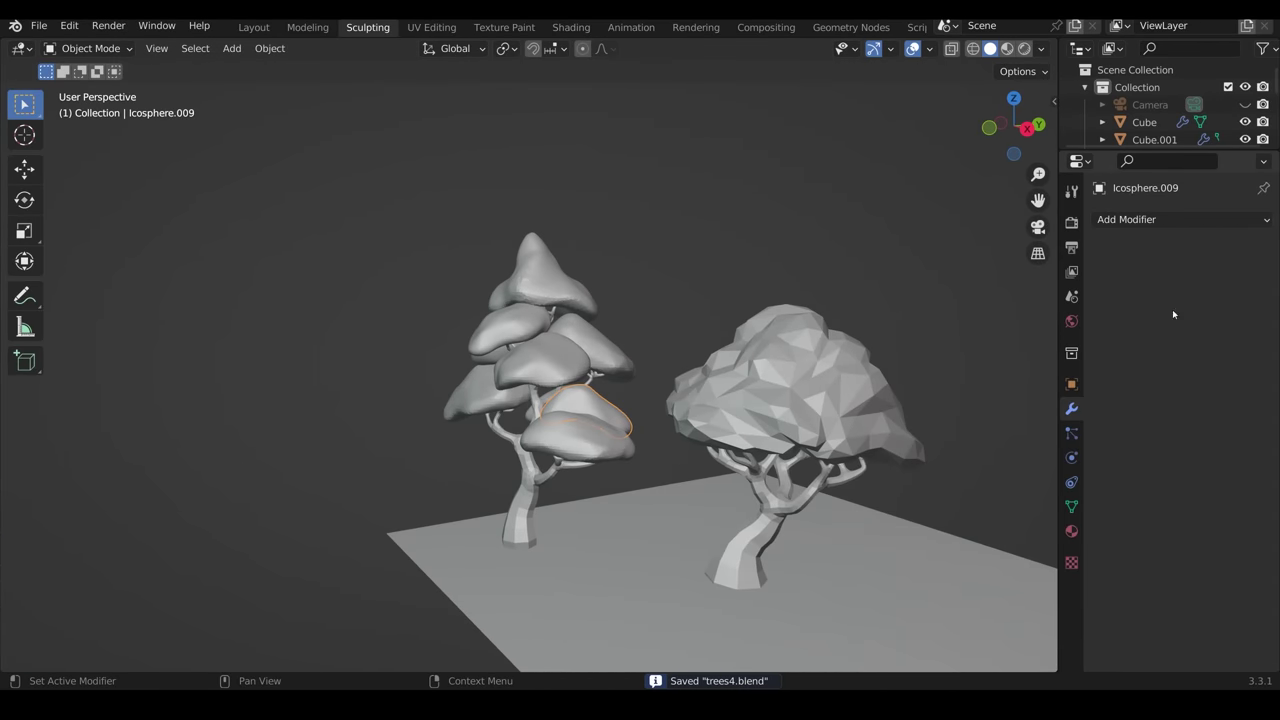
Add a Decimate modifier with Ratio 0.02 to one foliage clump of the new tree.
{"action": "left_click", "coordinate": [1180, 219]}
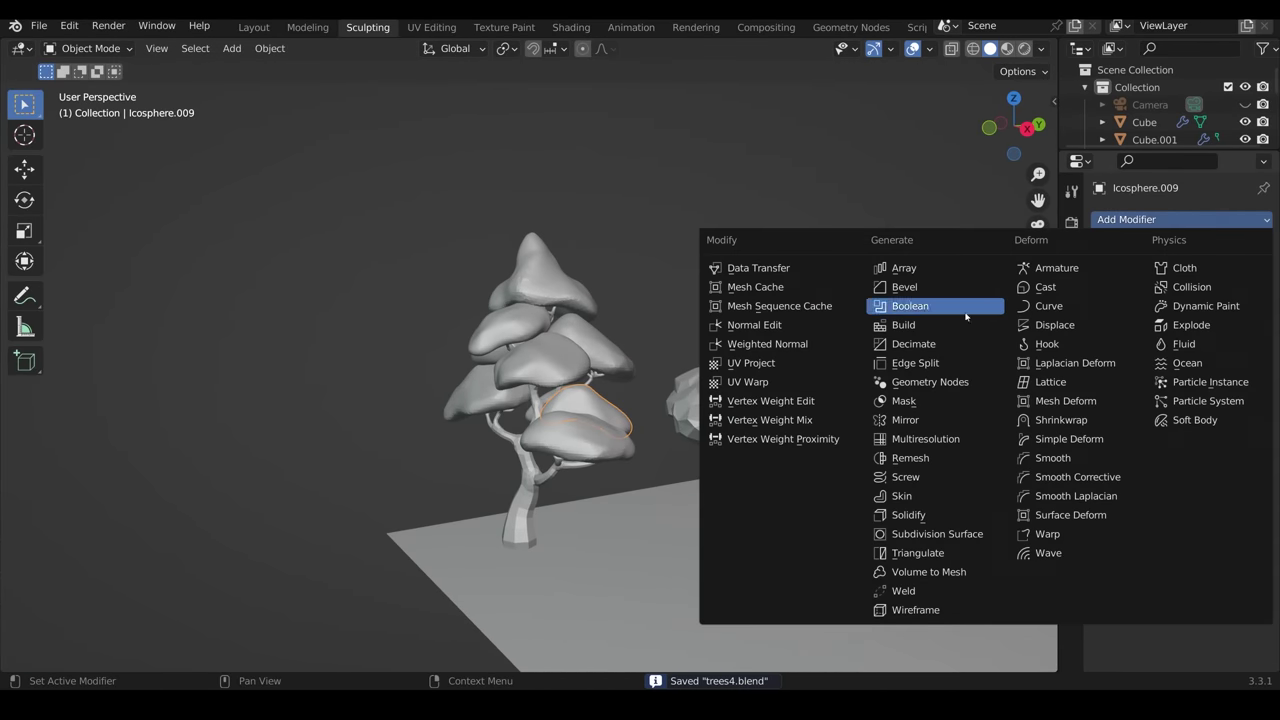
{"action": "left_click", "coordinate": [936, 310]}
{"action": "key", "text": "KP_Decimal"}
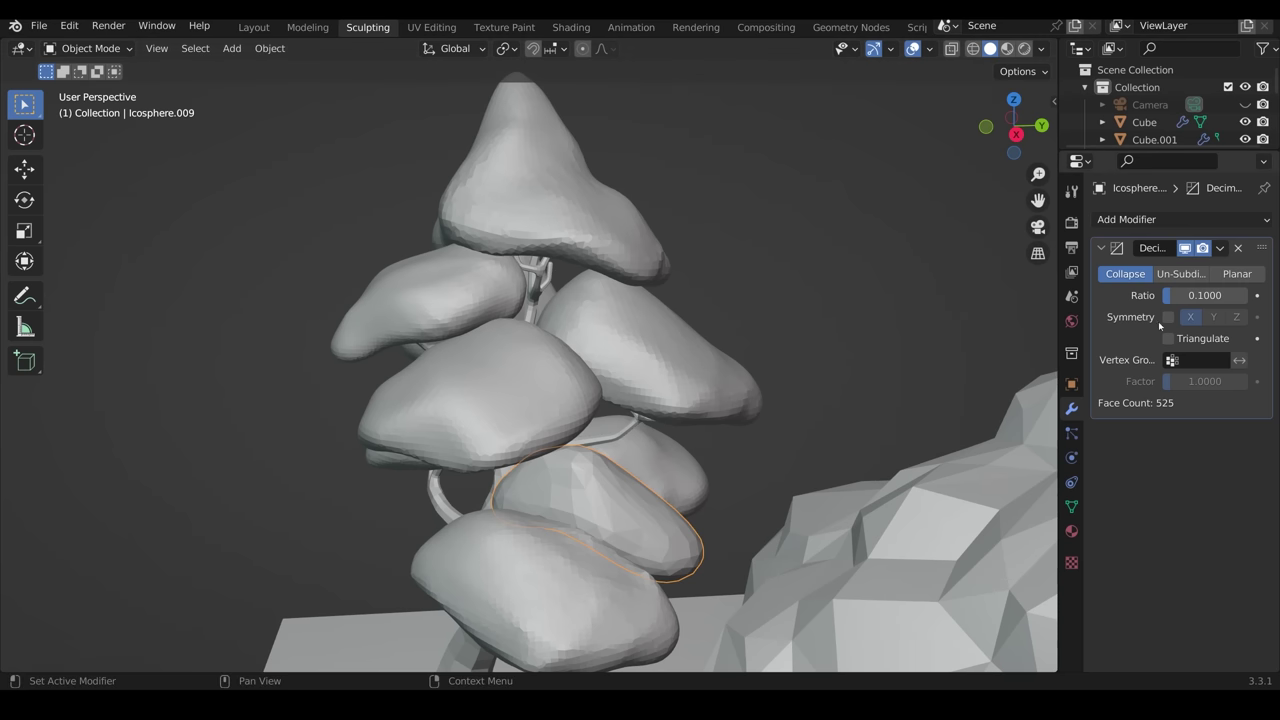
{"action": "middle_click_drag", "start_coordinate": [560, 450], "coordinate": [400, 480]}
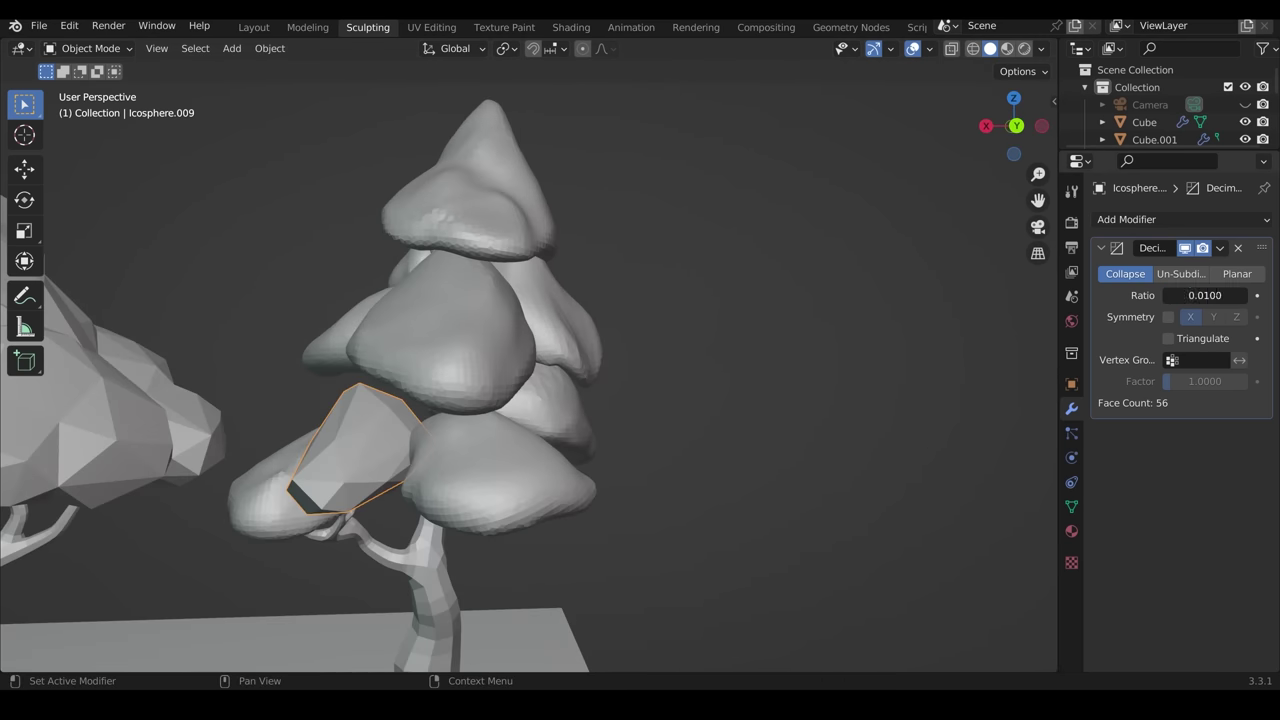
{"action": "scroll", "coordinate": [674, 383], "scroll_direction": "down", "scroll_amount": 3}
Select all the tree's parts and copy the Decimate modifier to them with Ctrl+L.
{"action": "middle_click_drag", "start_coordinate": [674, 383], "coordinate": [700, 400]}
{"action": "left_click_drag", "start_coordinate": [442, 192], "coordinate": [615, 476]}
{"action": "middle_click_drag", "start_coordinate": [615, 476], "coordinate": [605, 483]}
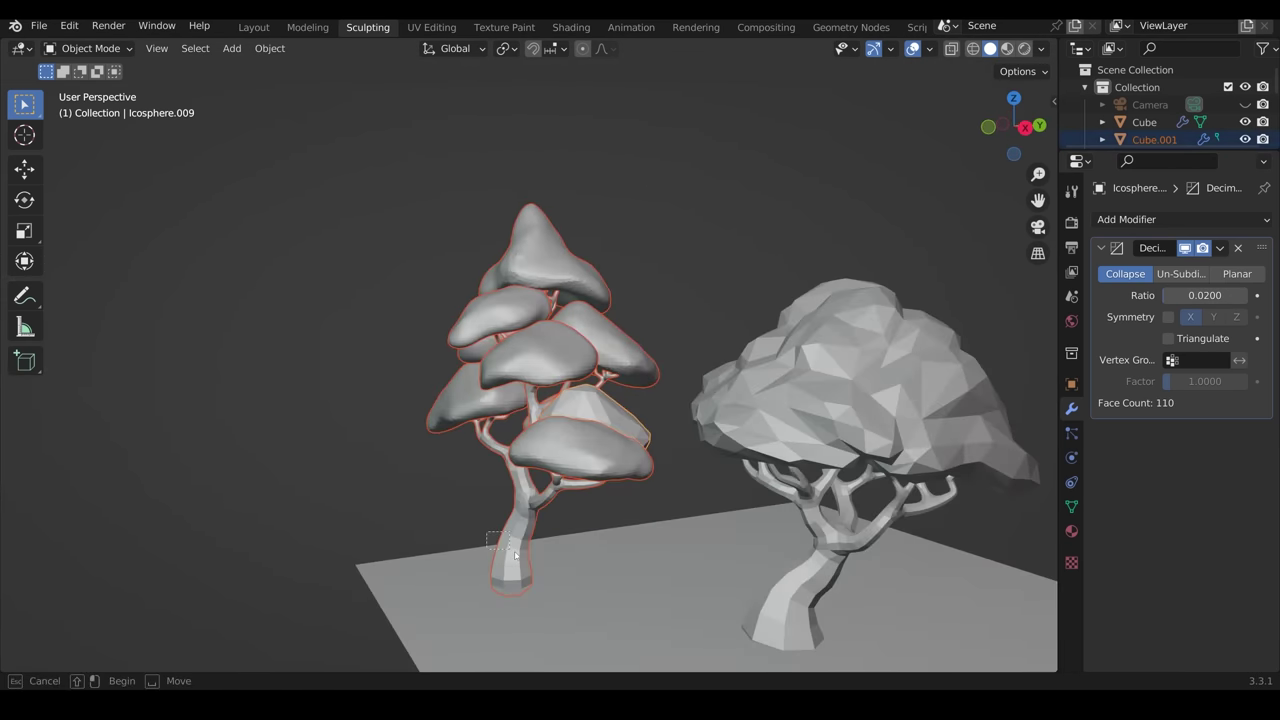
{"action": "key", "text": "ctrl+l"}
{"action": "mouse_move", "coordinate": [659, 404]}
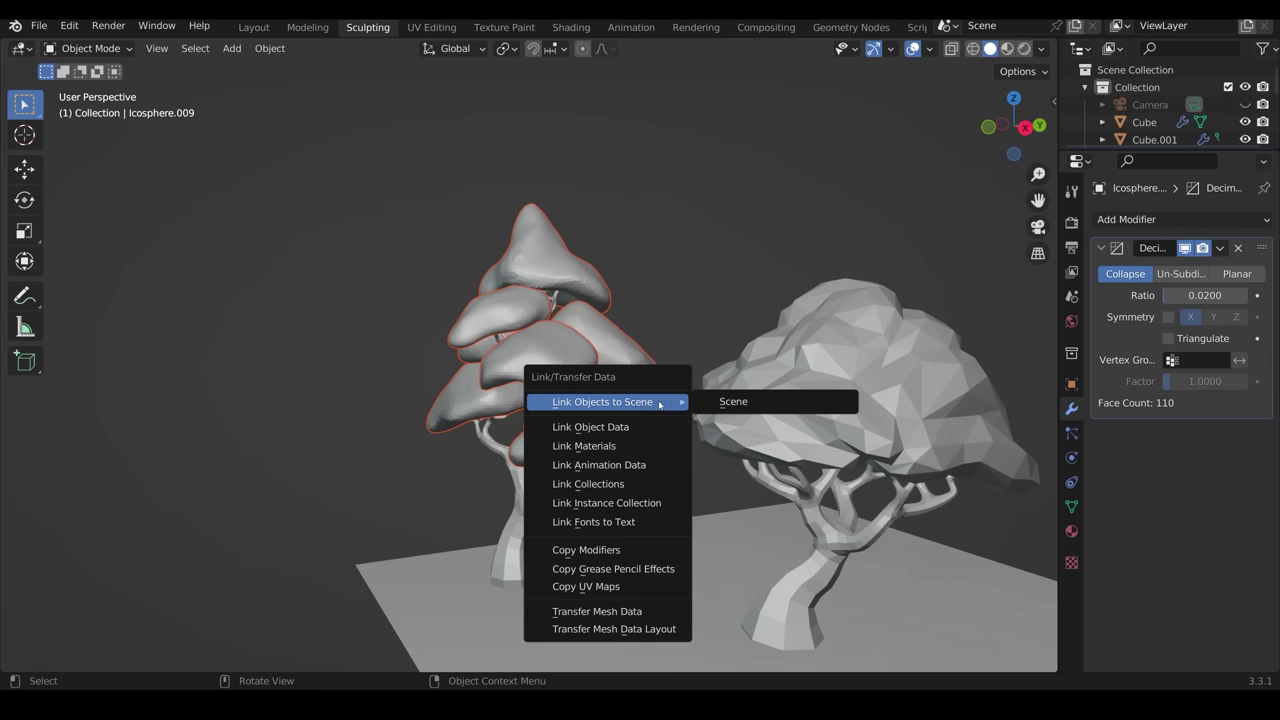
{"action": "left_click", "coordinate": [622, 556]}
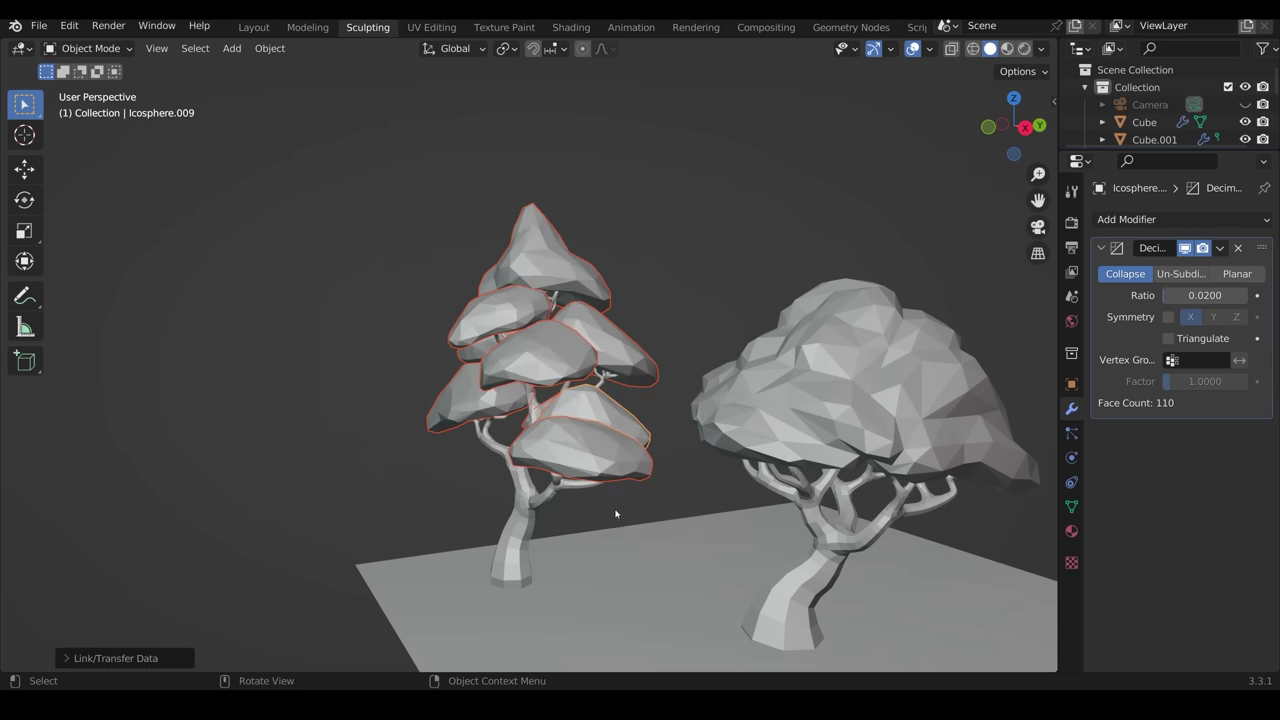
{"action": "middle_click_drag", "start_coordinate": [614, 514], "coordinate": [689, 309]}
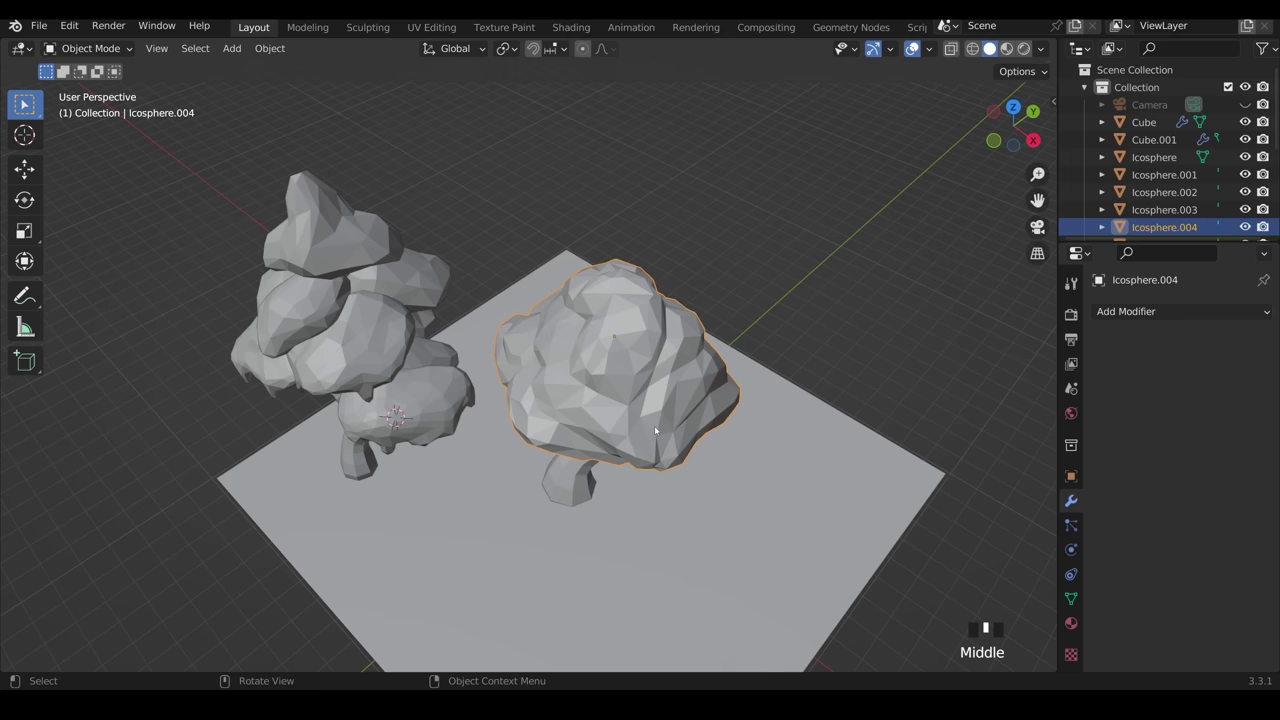
Isolate the rock in Edit Mode and circle-select its top faces.
{"action": "key", "text": "KP_Divide"}
{"action": "key", "text": "Tab"}
{"action": "middle_click_drag", "start_coordinate": [655, 430], "coordinate": [632, 462]}
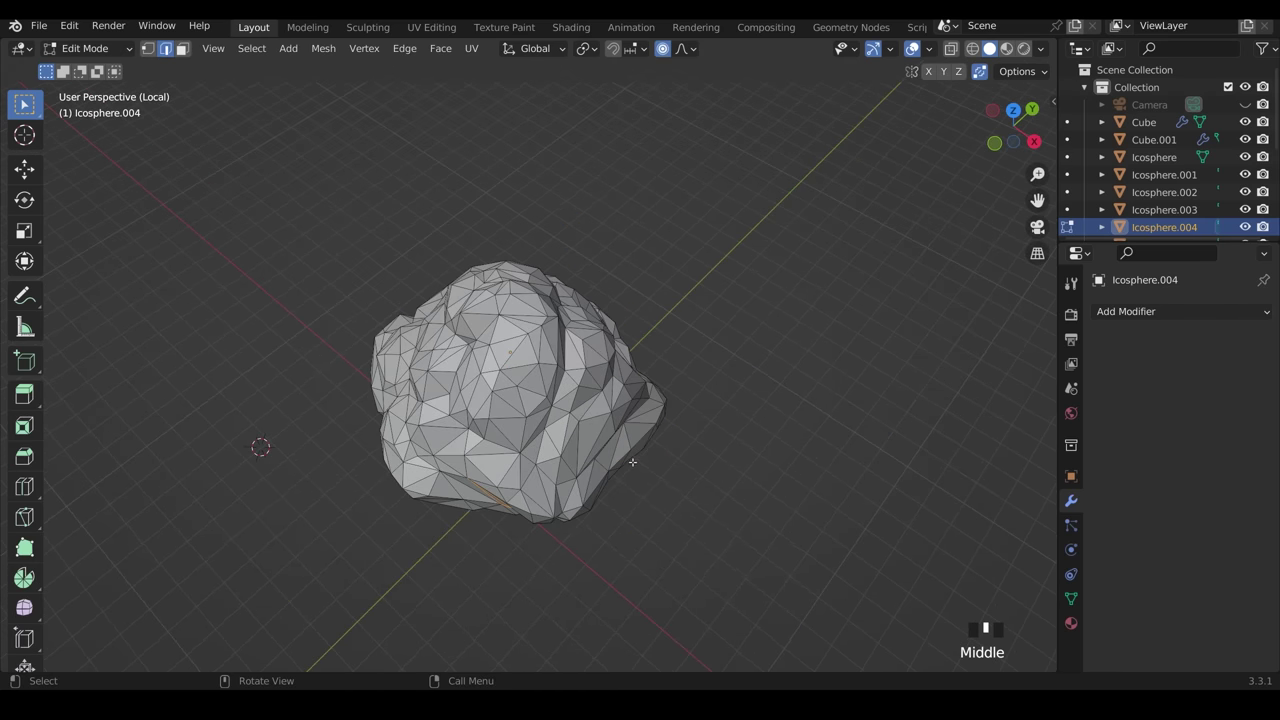
{"action": "mouse_move", "coordinate": [555, 275]}
{"action": "middle_mouse_down"}
{"action": "mouse_move", "coordinate": [558, 371]}
{"action": "mouse_move", "coordinate": [817, 440]}
{"action": "mouse_move", "coordinate": [720, 466]}
{"action": "mouse_move", "coordinate": [717, 369]}
{"action": "mouse_move", "coordinate": [552, 346]}
{"action": "mouse_move", "coordinate": [594, 563]}
{"action": "mouse_move", "coordinate": [551, 491]}
{"action": "mouse_move", "coordinate": [695, 381]}
{"action": "middle_mouse_up"}
{"action": "key", "text": "c"}
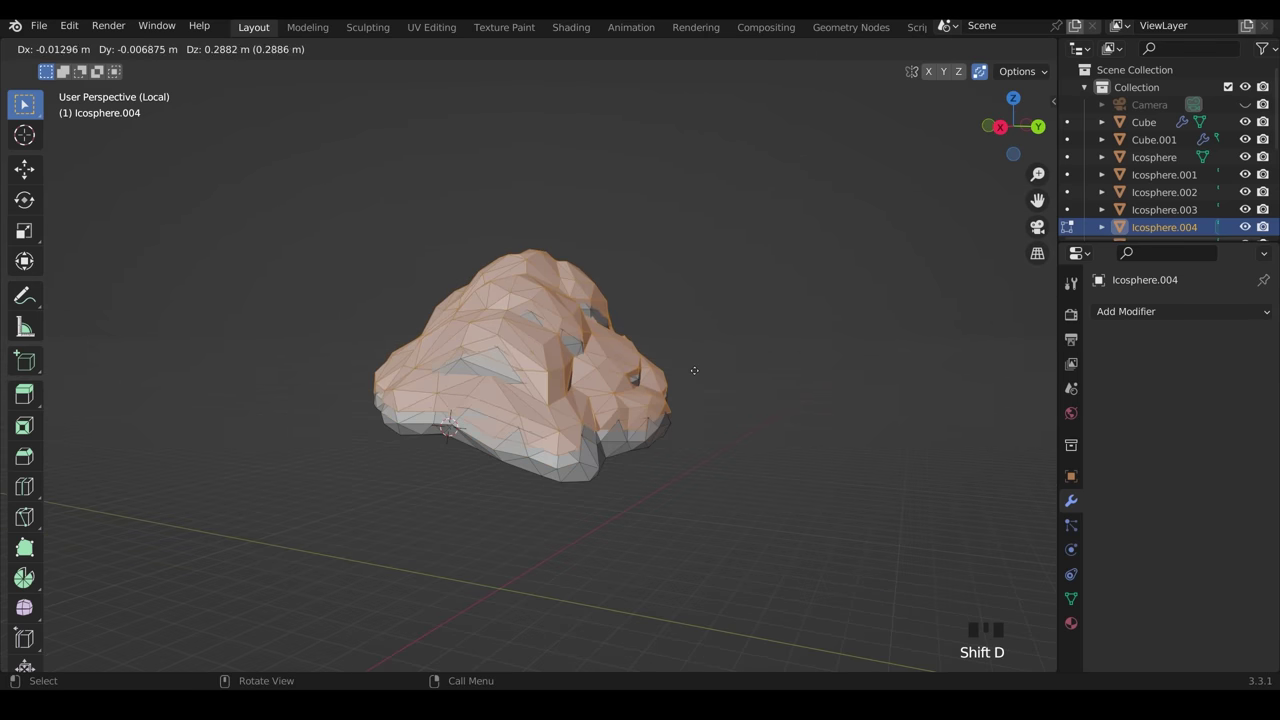
Duplicate the top faces, fatten them, scale the extruded rim inward, and fill the underside.
{"action": "right_click", "coordinate": [700, 324]}
{"action": "key", "text": "alt+s"}
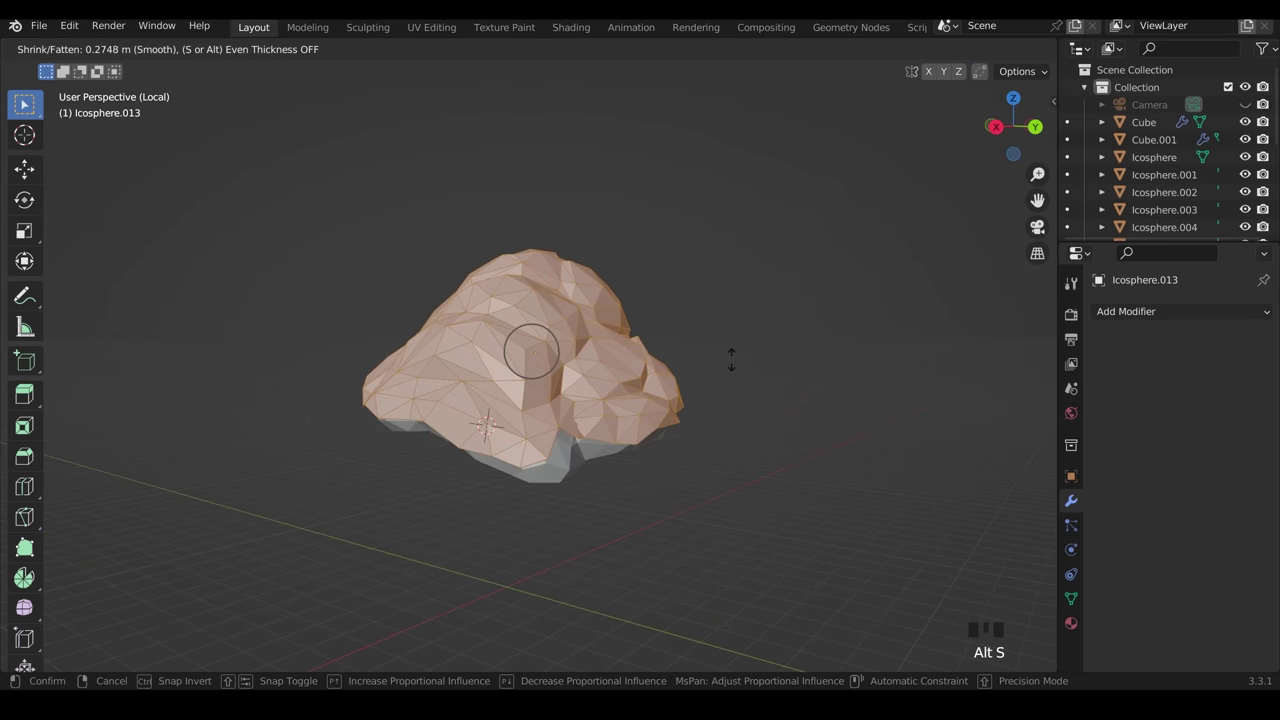
{"action": "left_click", "coordinate": [734, 357]}
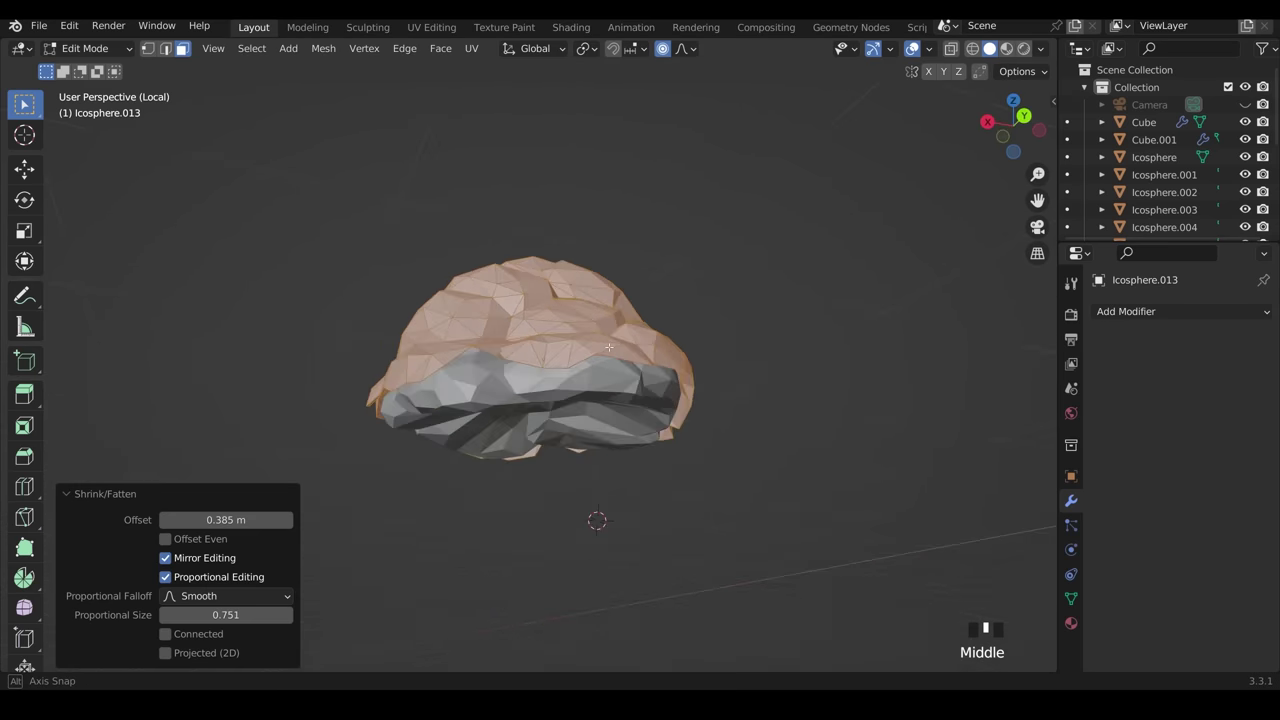
{"action": "key", "text": "2"}
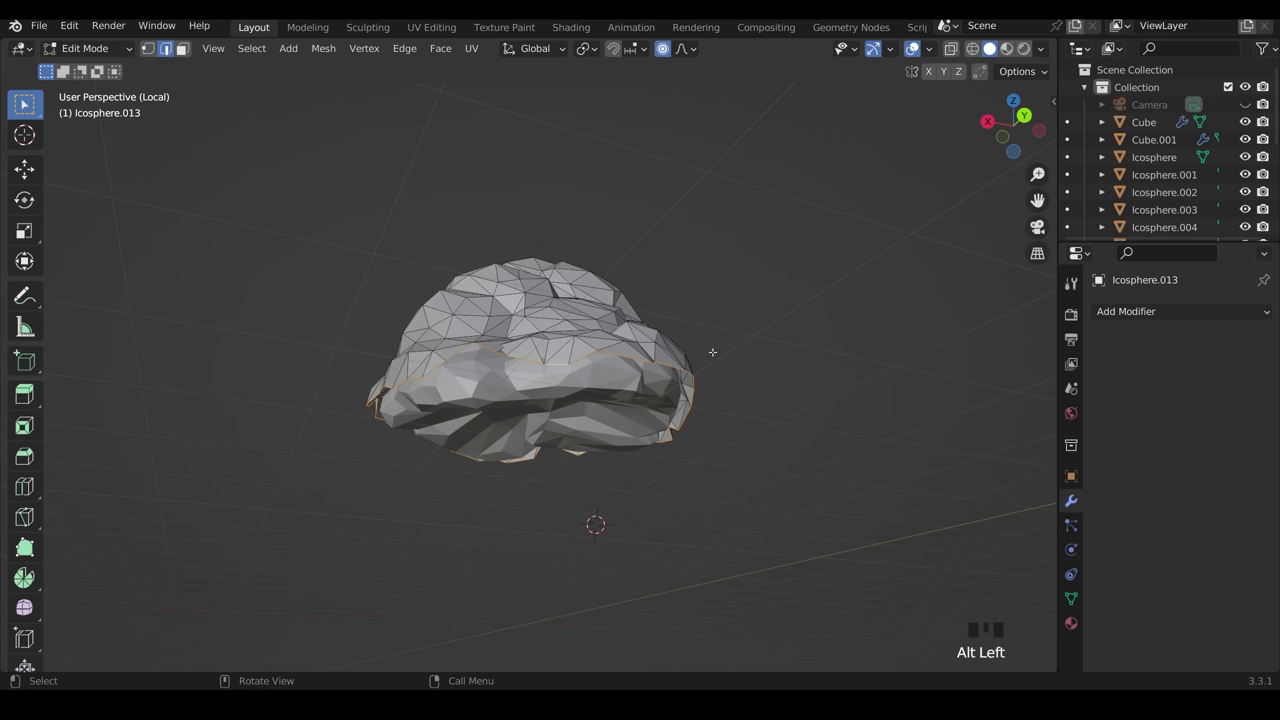
{"action": "left_click", "coordinate": [676, 360]}
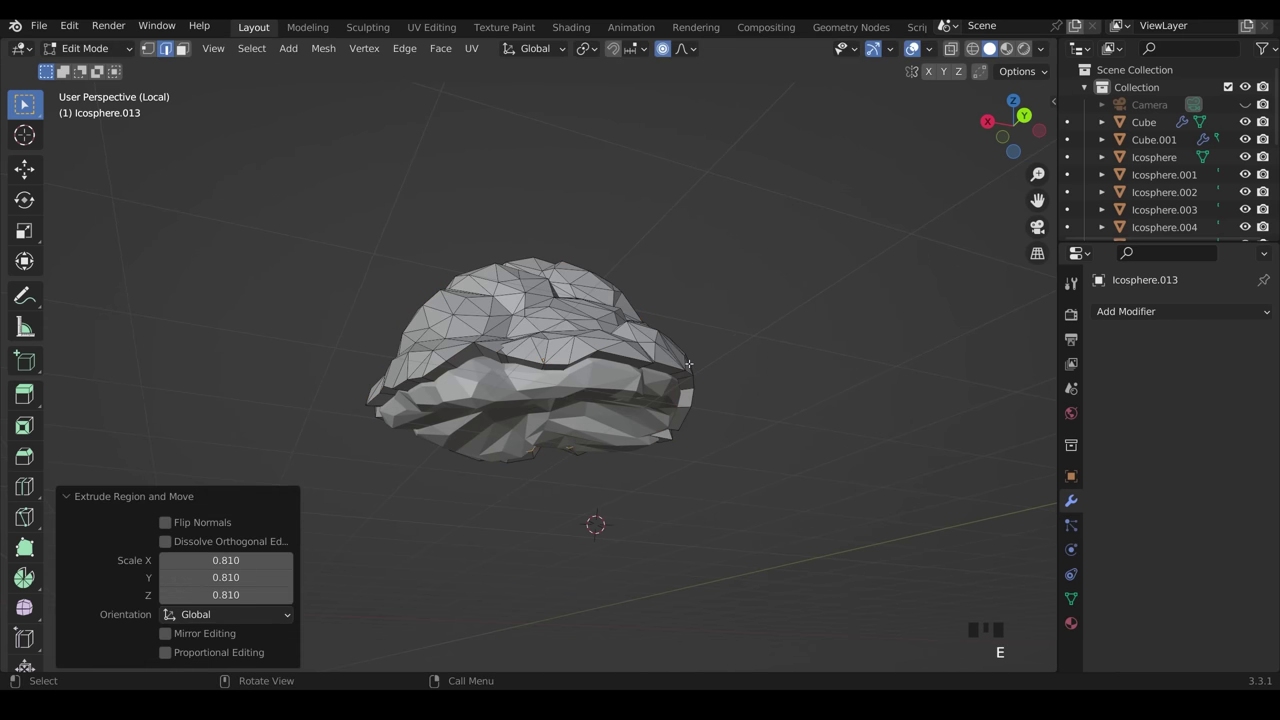
{"action": "key", "text": "f"}
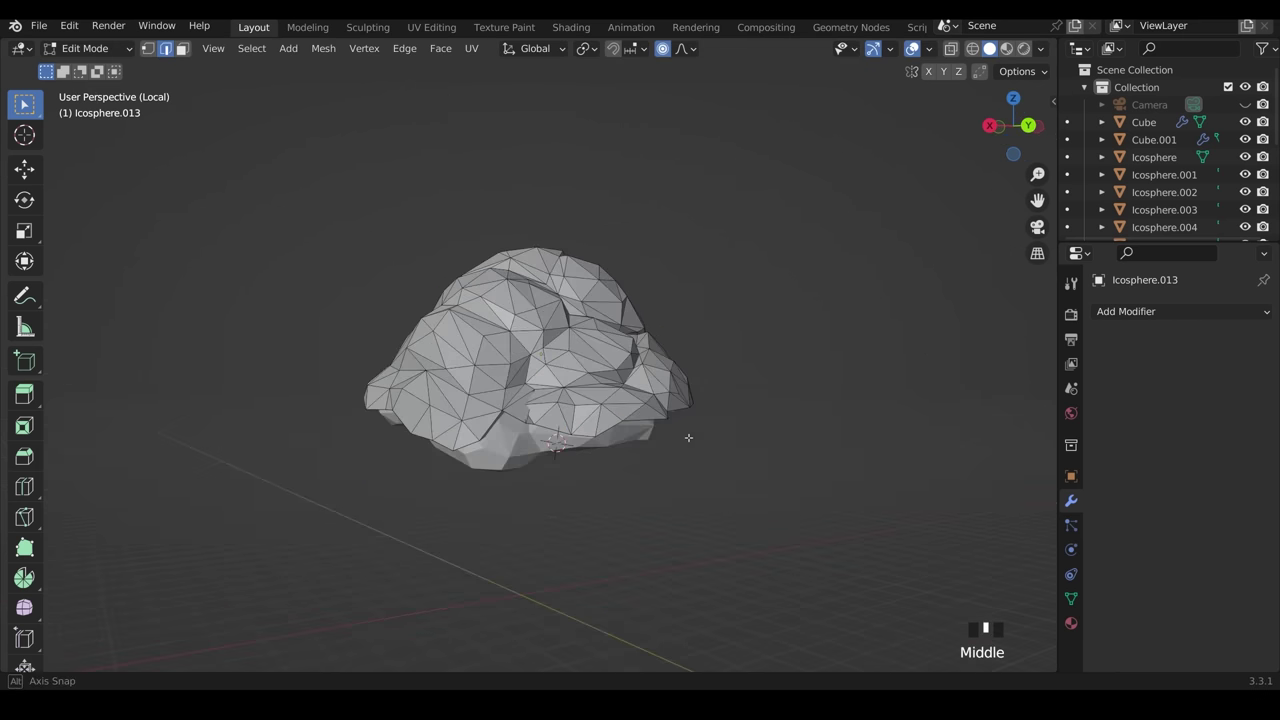
{"action": "key", "text": "ctrl+Tab"}
Remesh the snow cap at 0.105 m voxel size and sculpt it into a softer shape.
{"action": "key", "text": "shift+r"}
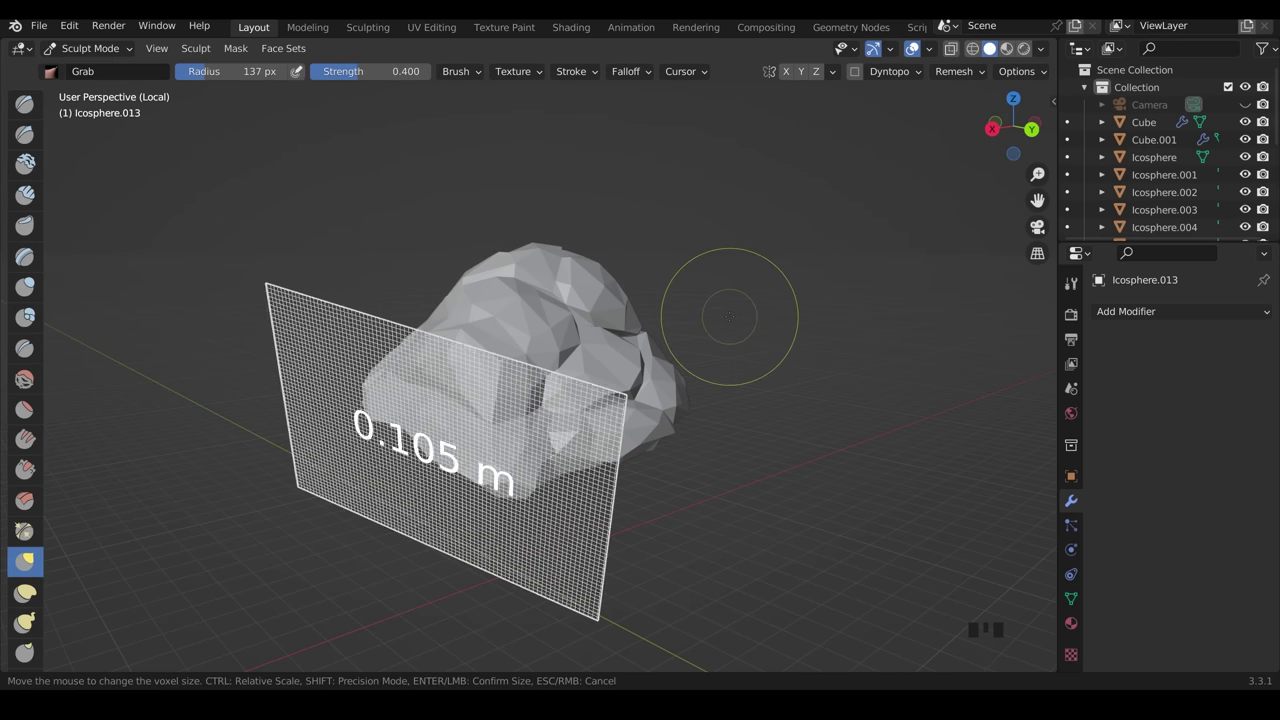
{"action": "left_click", "coordinate": [729, 316]}
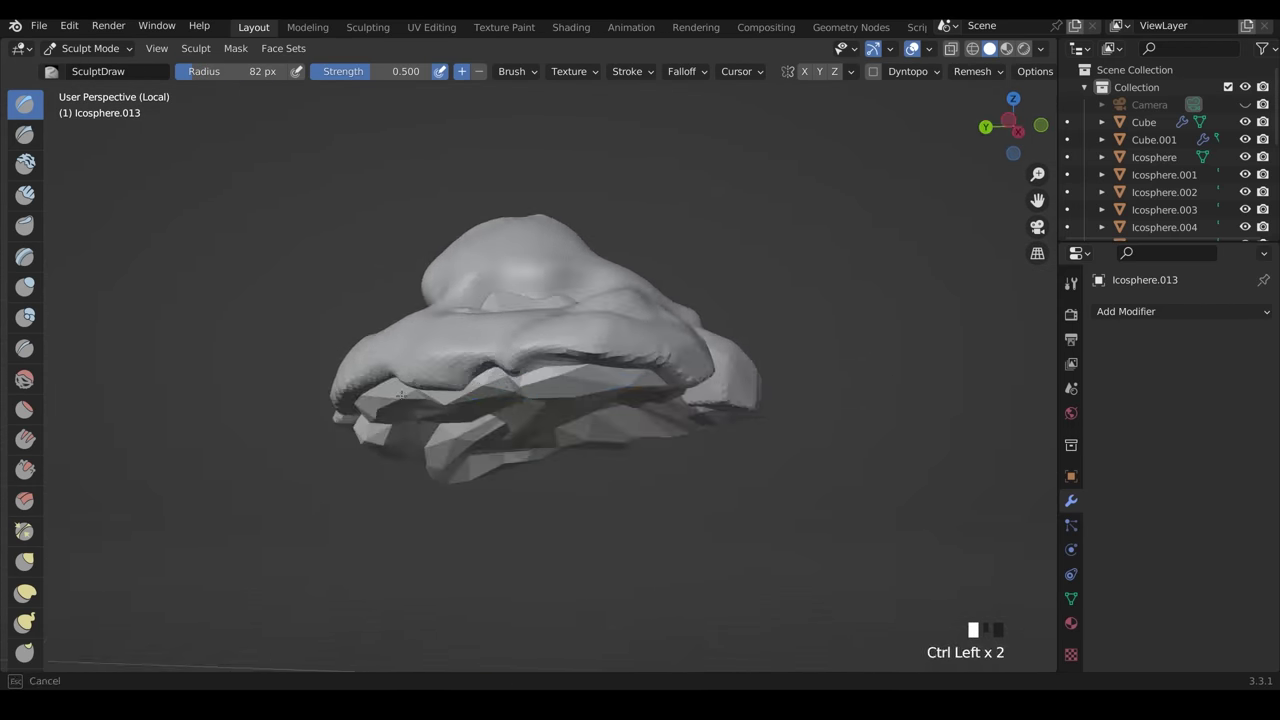
{"action": "mouse_move", "coordinate": [473, 357]}
{"action": "left_mouse_down", "text": "ctrl"}
{"action": "mouse_move", "coordinate": [486, 343]}
{"action": "mouse_move", "coordinate": [520, 420]}
{"action": "left_mouse_up", "text": "ctrl"}
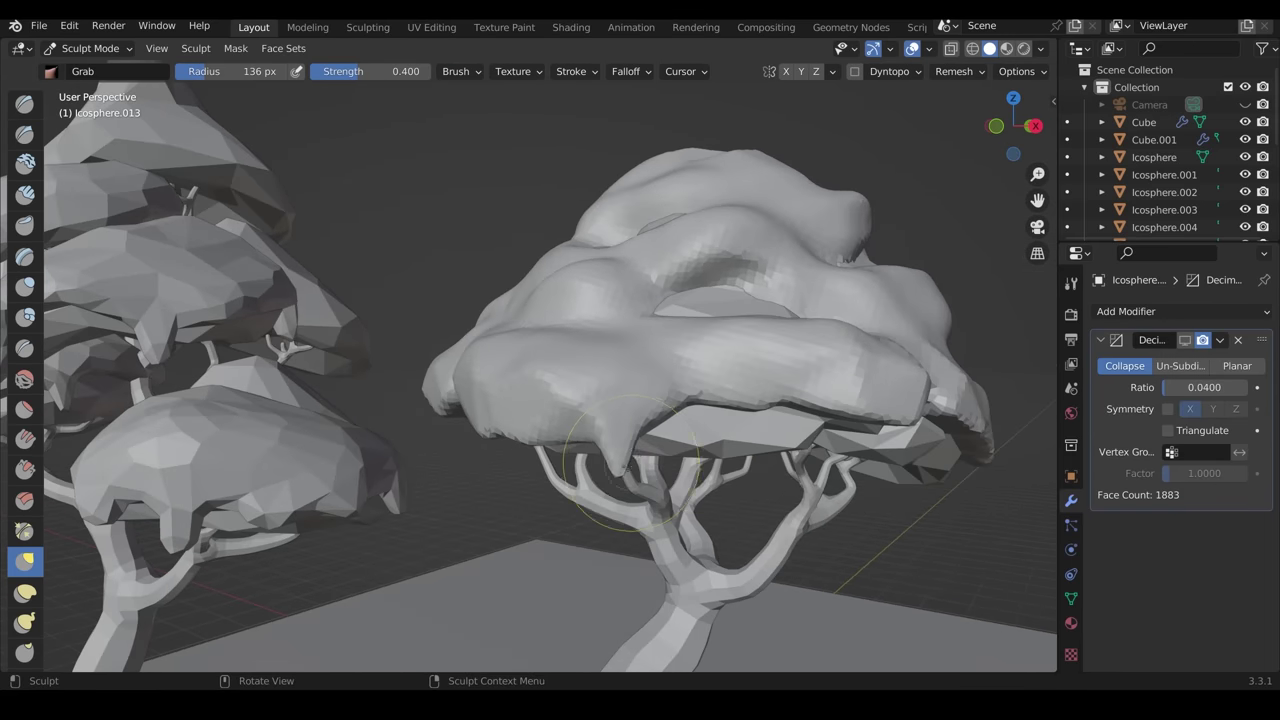
{"action": "middle_click_drag", "start_coordinate": [630, 462], "coordinate": [771, 480]}
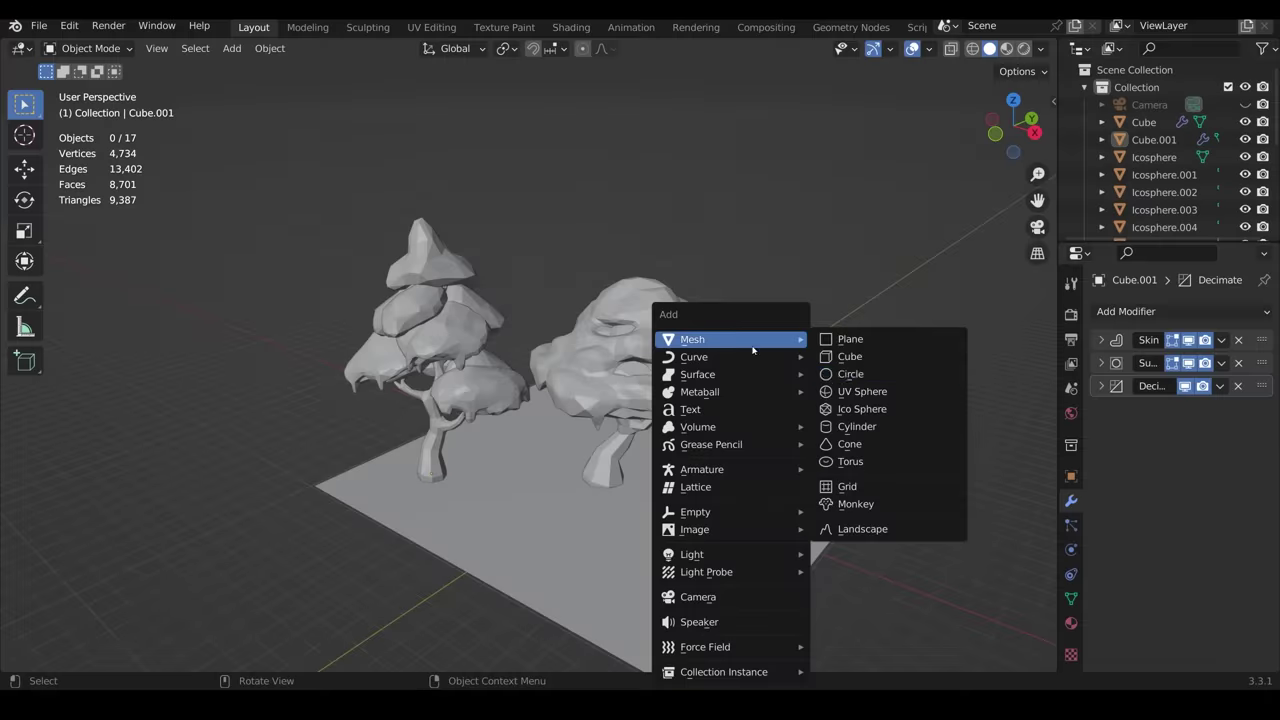
Add a cylinder for the tree stump and extrude its top rim.
{"action": "left_click", "coordinate": [857, 506]}
{"action": "scroll", "coordinate": [640, 400], "scroll_direction": "up", "scroll_amount": 3}
{"action": "key", "text": "g"}
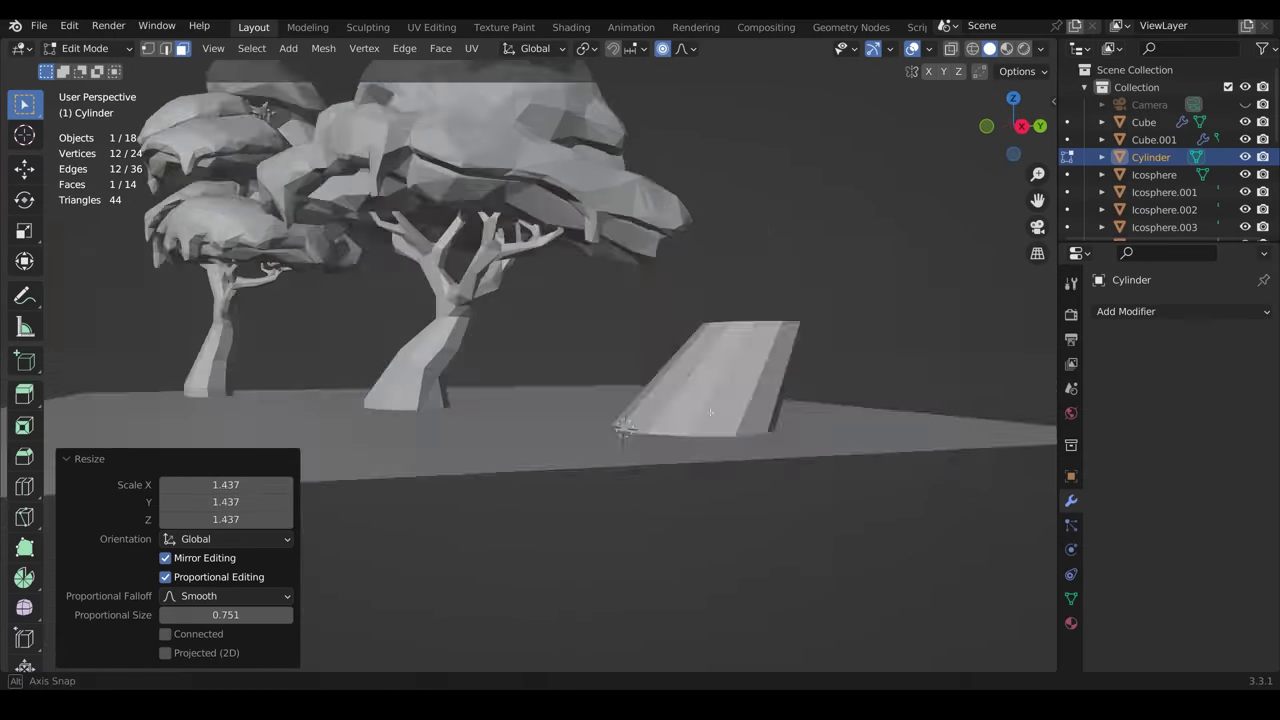
{"action": "left_click", "coordinate": [593, 405], "text": "ctrl"}
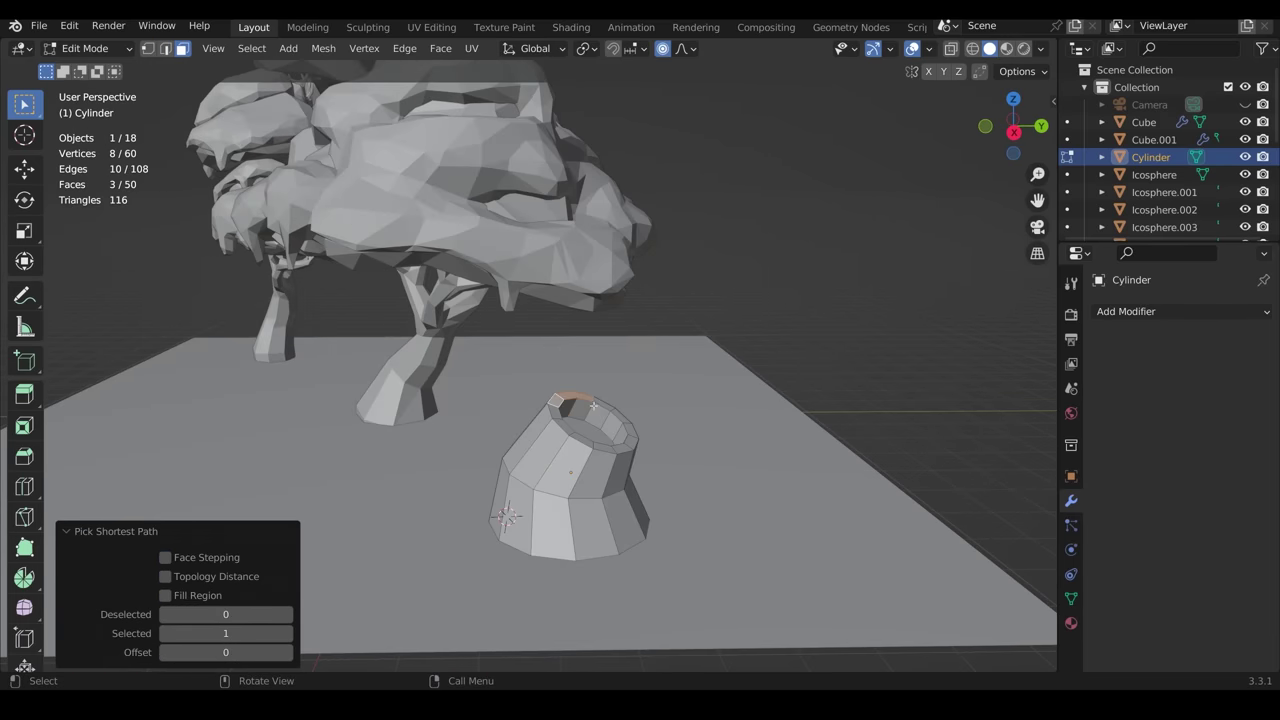
{"action": "key", "text": "e"}
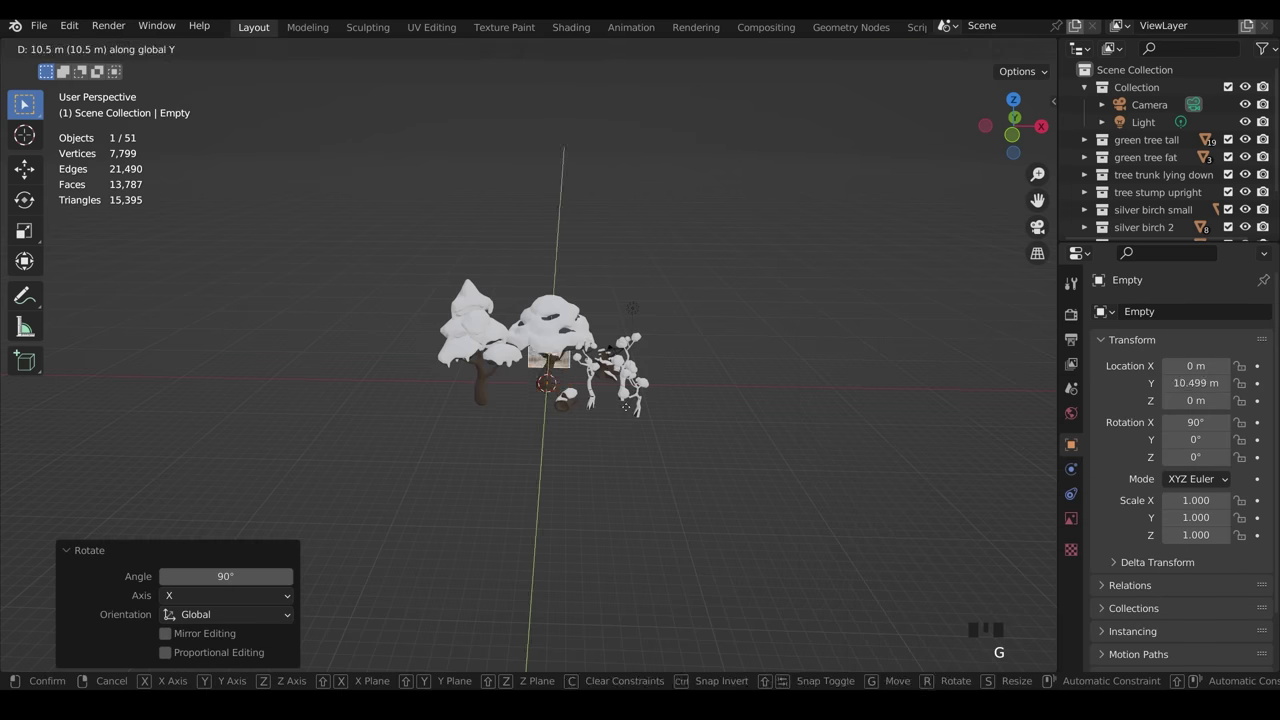
Hide the trees, raise the elk reference image and move it into a new references collection.
{"action": "key", "text": "KP_1"}
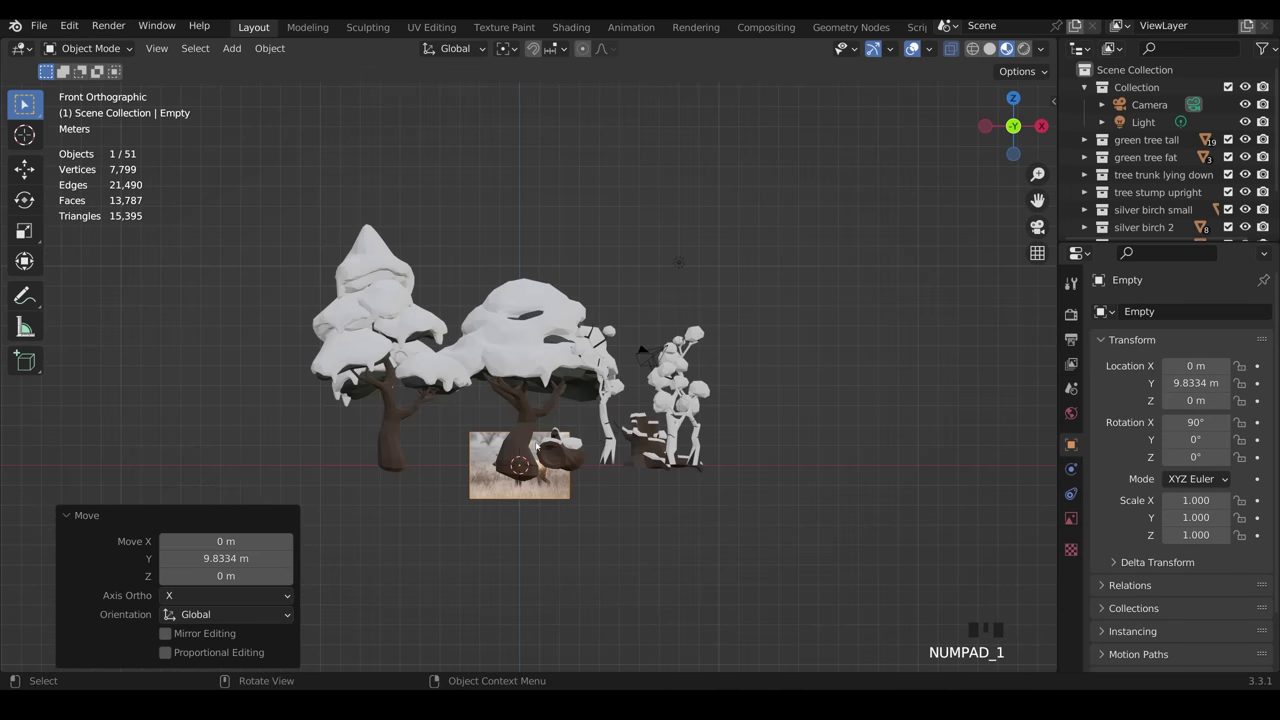
{"action": "key", "text": "shift+h"}
{"action": "key", "text": "g"}
{"action": "left_click", "coordinate": [618, 422]}
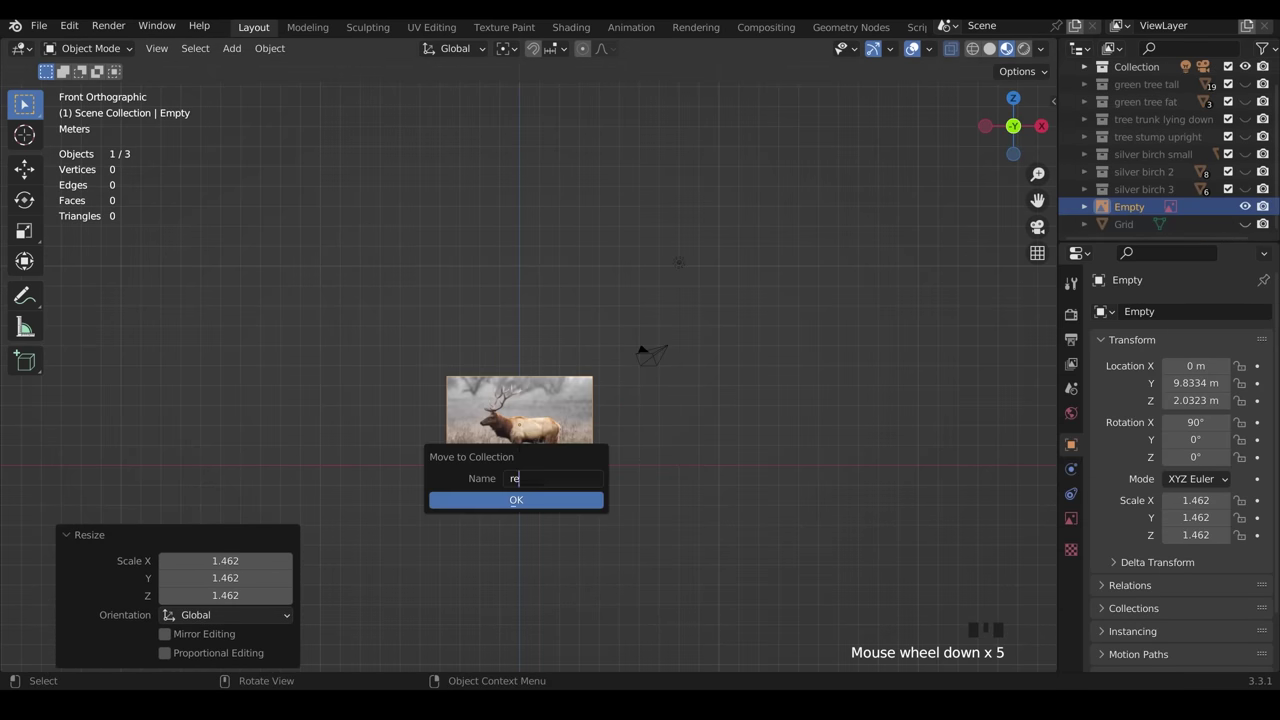
{"action": "key", "text": "Return"}
{"action": "scroll", "coordinate": [520, 425], "scroll_direction": "up", "scroll_amount": 5}
{"action": "middle_click_drag", "start_coordinate": [520, 425], "coordinate": [478, 380], "text": "shift"}
Add a plane and loop-cut and extrude it along the elk's body outline.
{"action": "key", "text": "shift+a"}
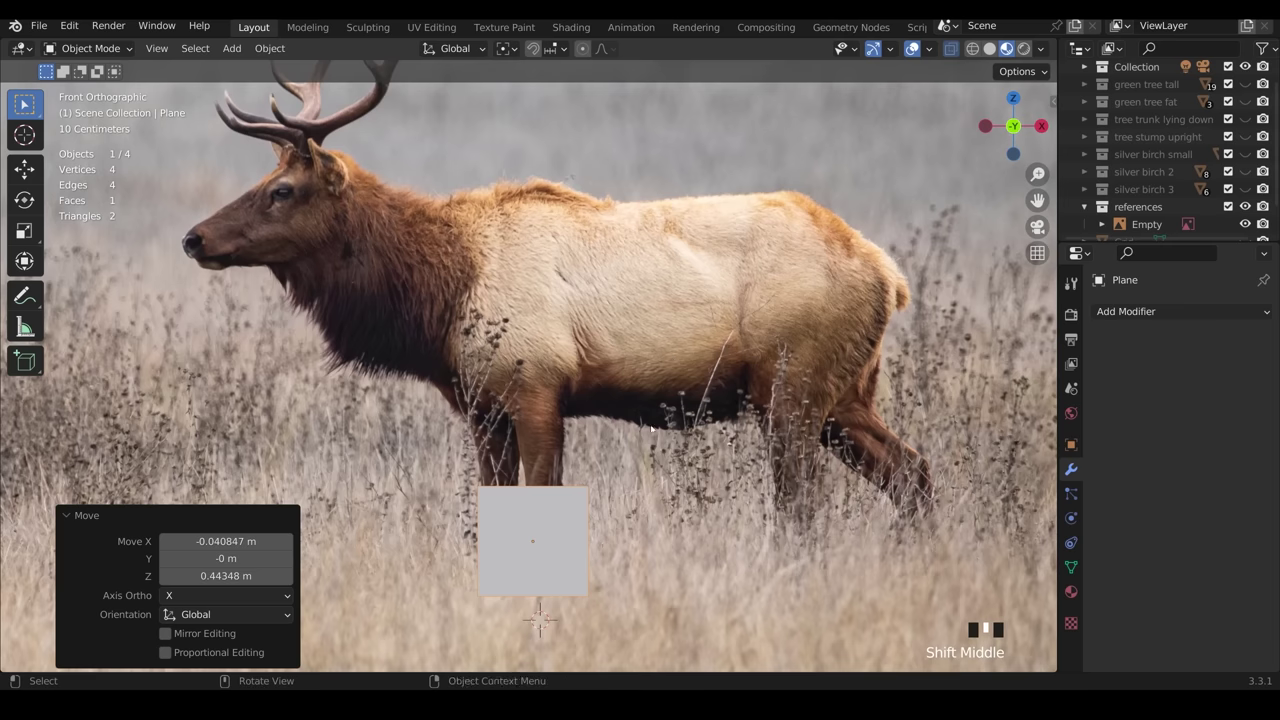
{"action": "key", "text": "Tab"}
{"action": "key", "text": "1"}
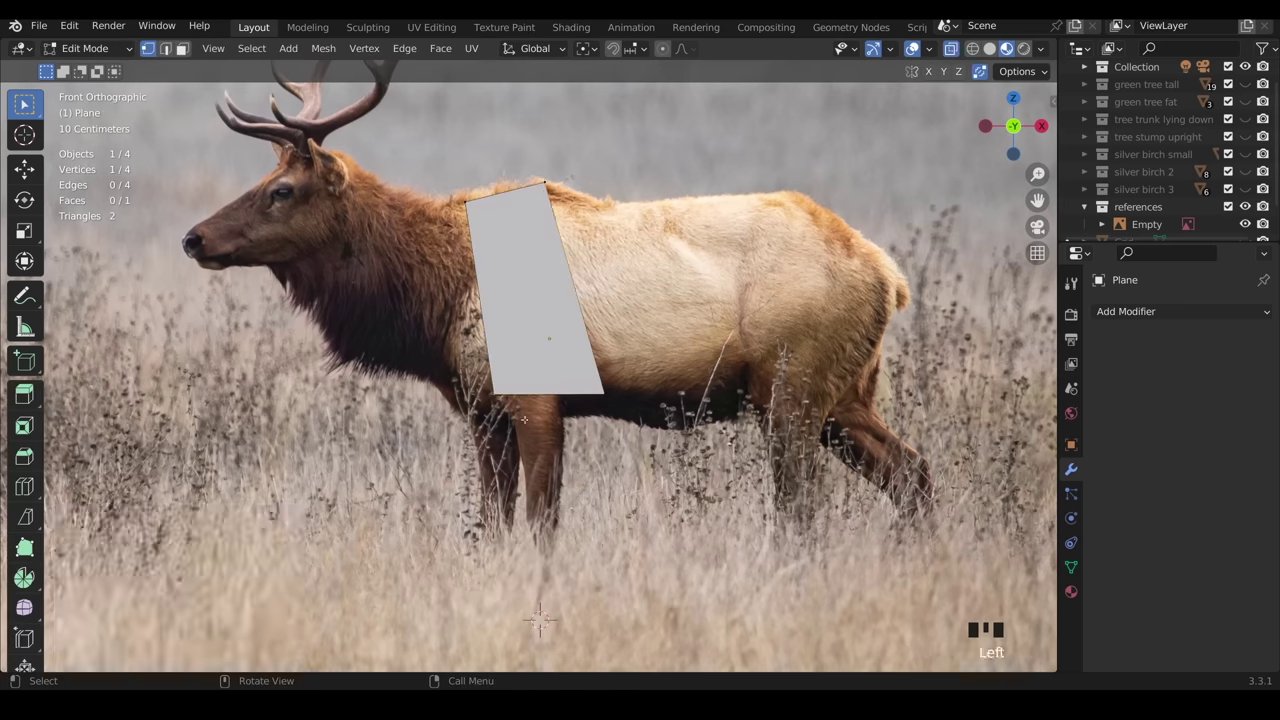
{"action": "key", "text": "g"}
{"action": "left_click", "coordinate": [407, 451]}
{"action": "key", "text": "ctrl+r"}
{"action": "left_click", "coordinate": [503, 270]}
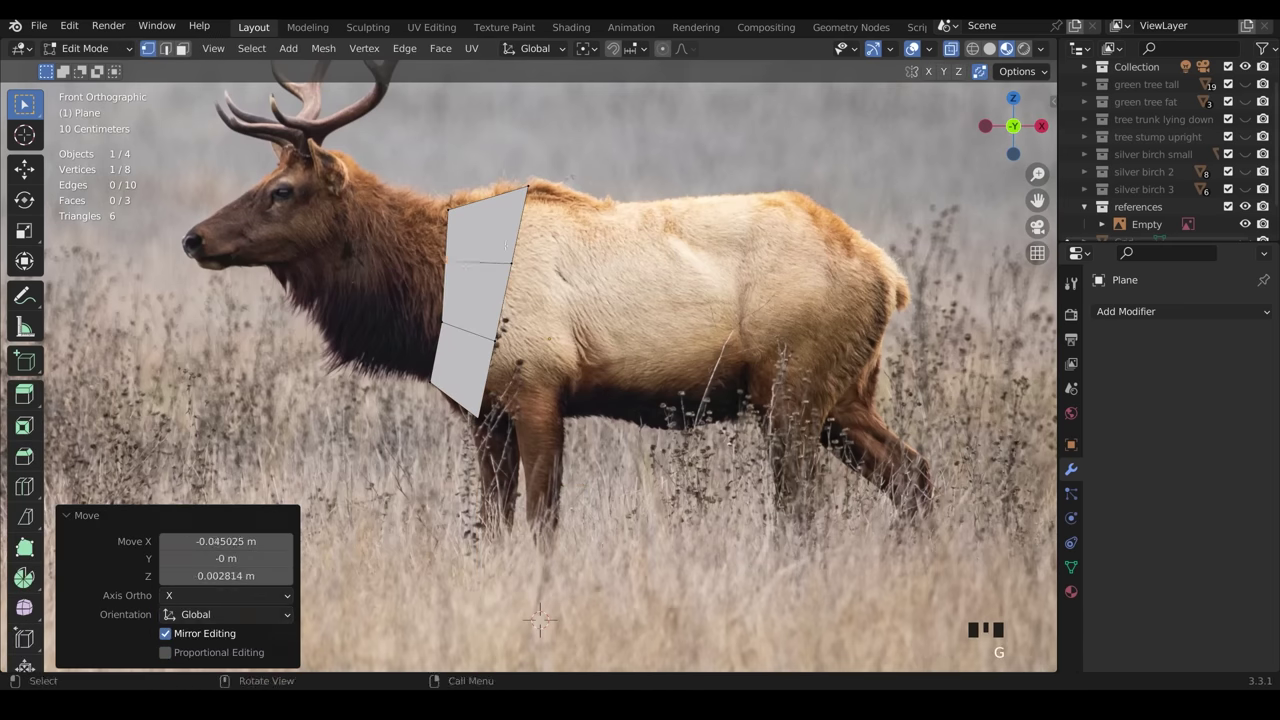
{"action": "key", "text": "ctrl+r"}
{"action": "left_click", "coordinate": [503, 300]}
{"action": "left_click", "coordinate": [510, 300], "text": "alt"}
{"action": "key", "text": "e"}
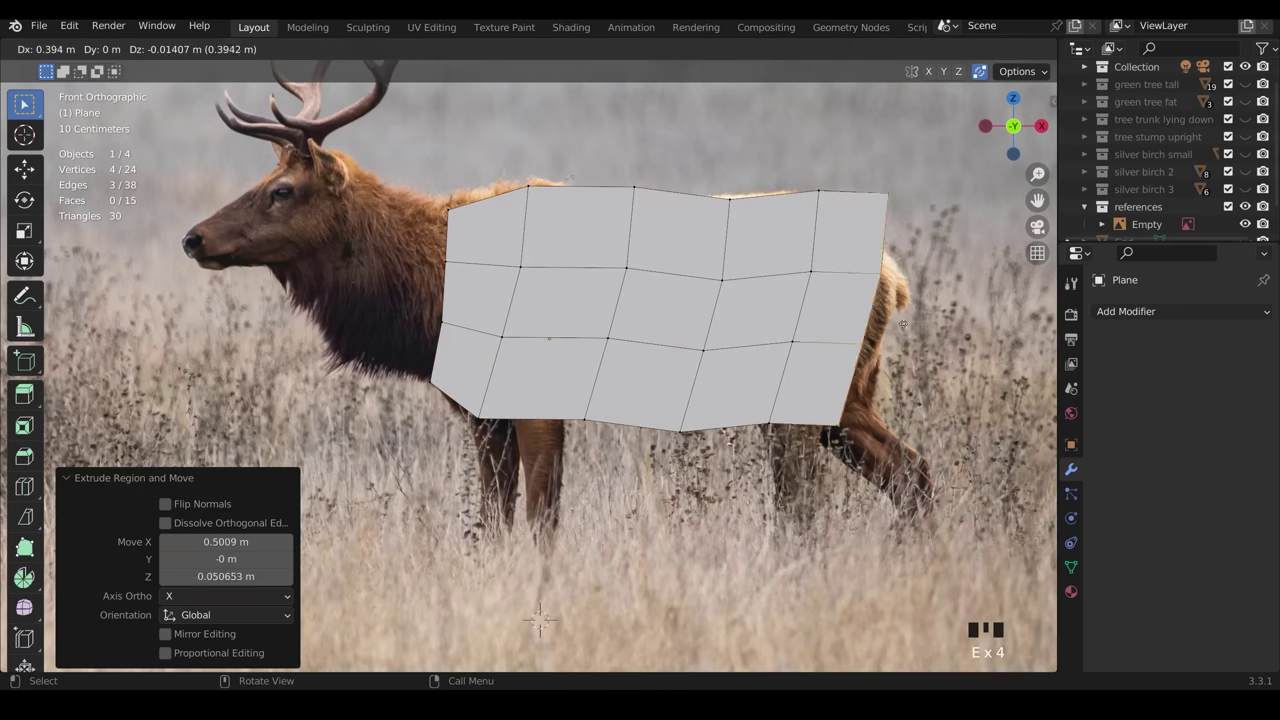
{"action": "key", "text": "g"}
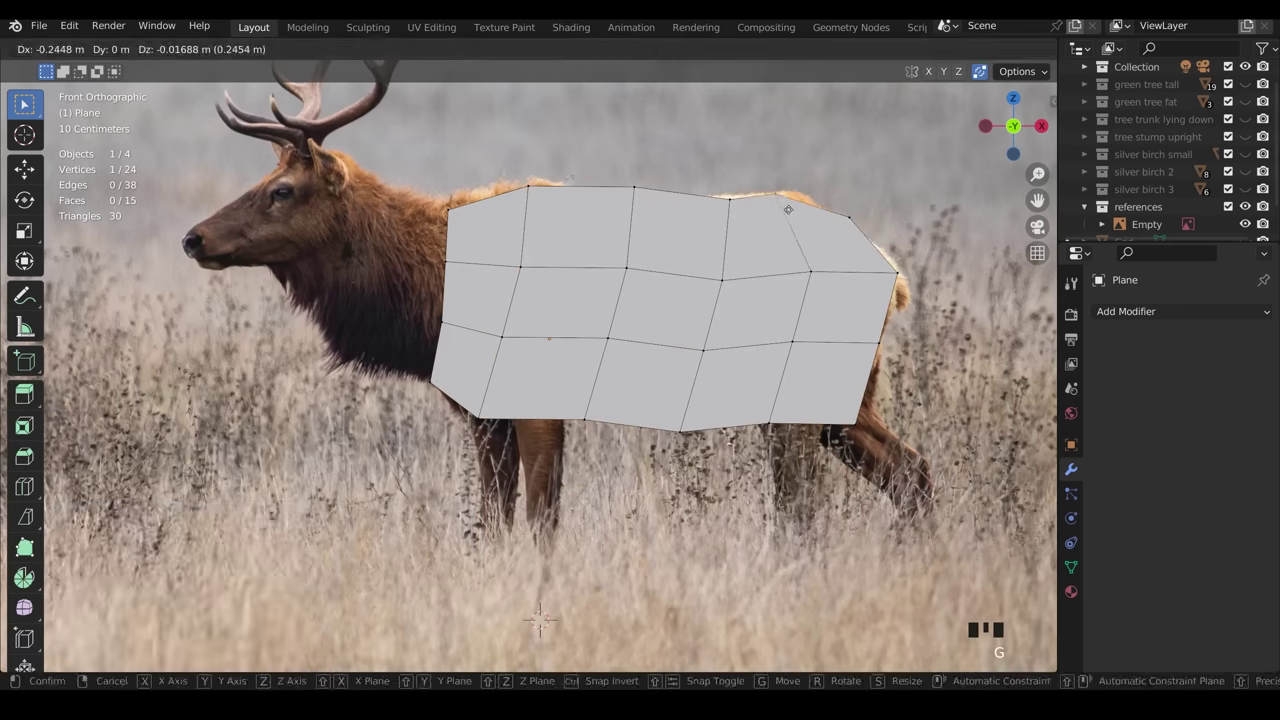
{"action": "left_click", "coordinate": [540, 620]}
With X-ray on, extrude vertices up the neck and out to the head and muzzle.
{"action": "key", "text": "alt+z"}
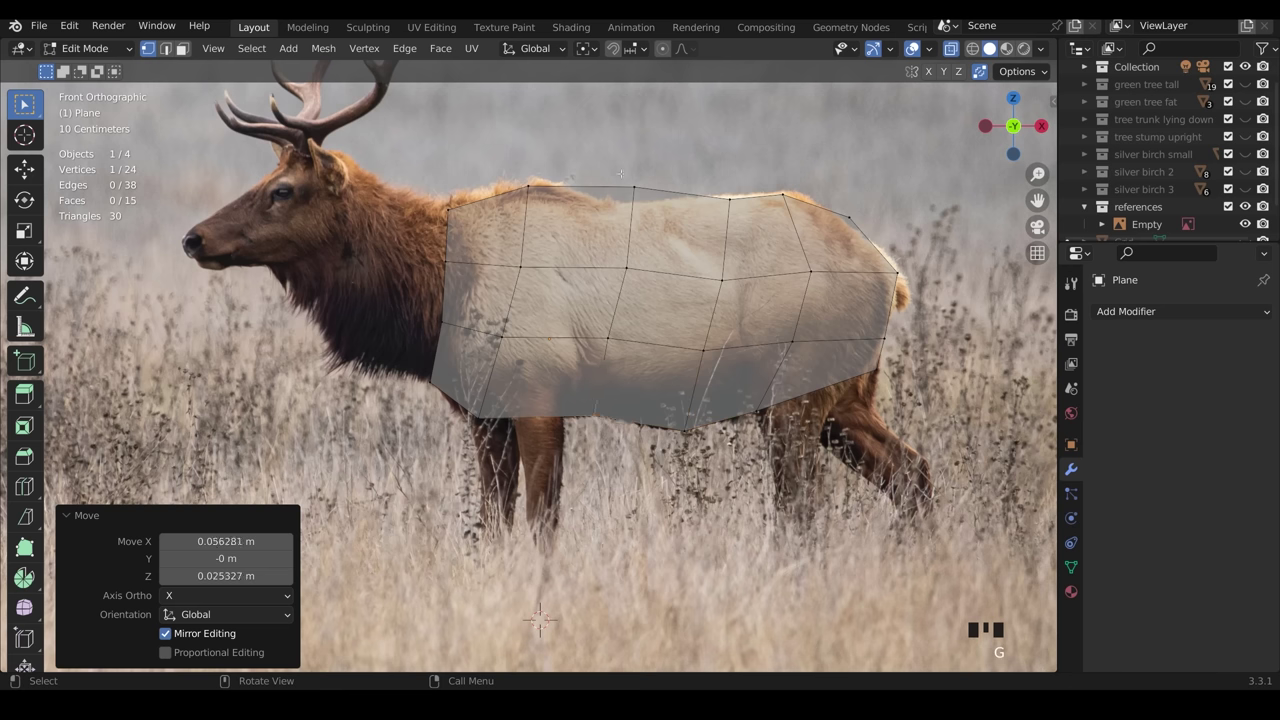
{"action": "left_click", "coordinate": [540, 620]}
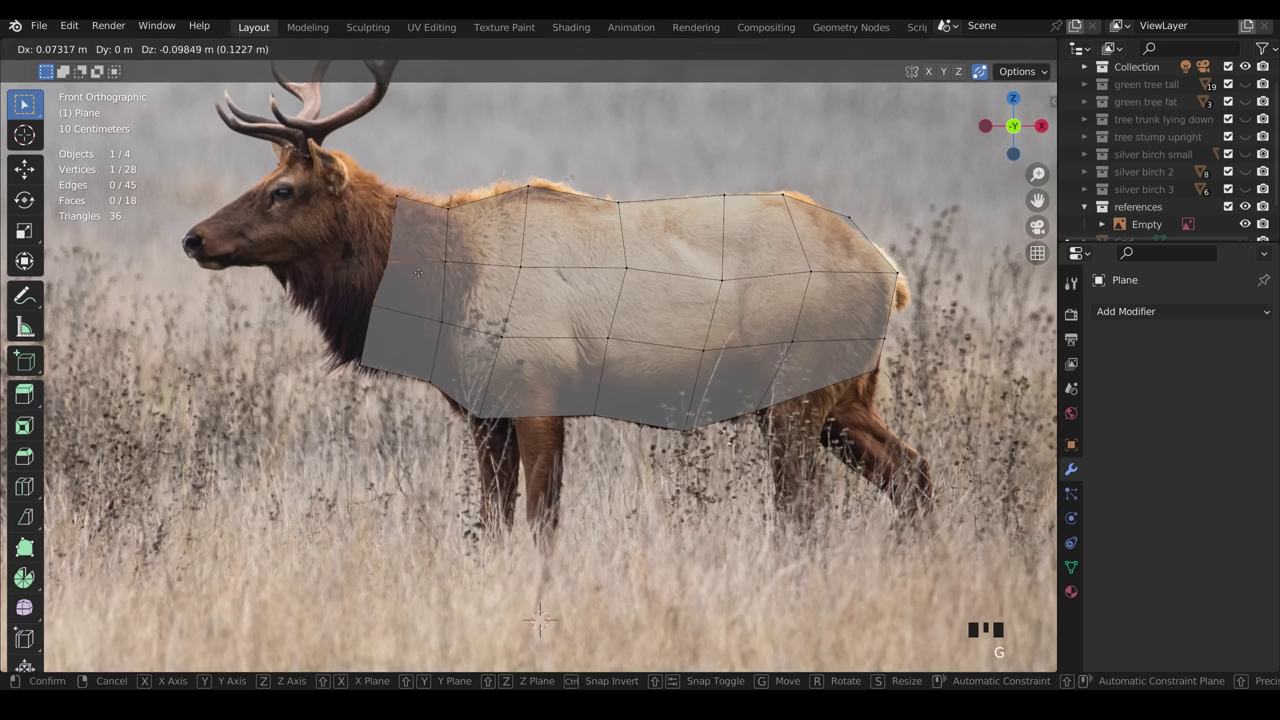
{"action": "left_click", "coordinate": [418, 272]}
{"action": "key", "text": "e"}
{"action": "left_click", "coordinate": [345, 170]}
{"action": "key", "text": "e"}
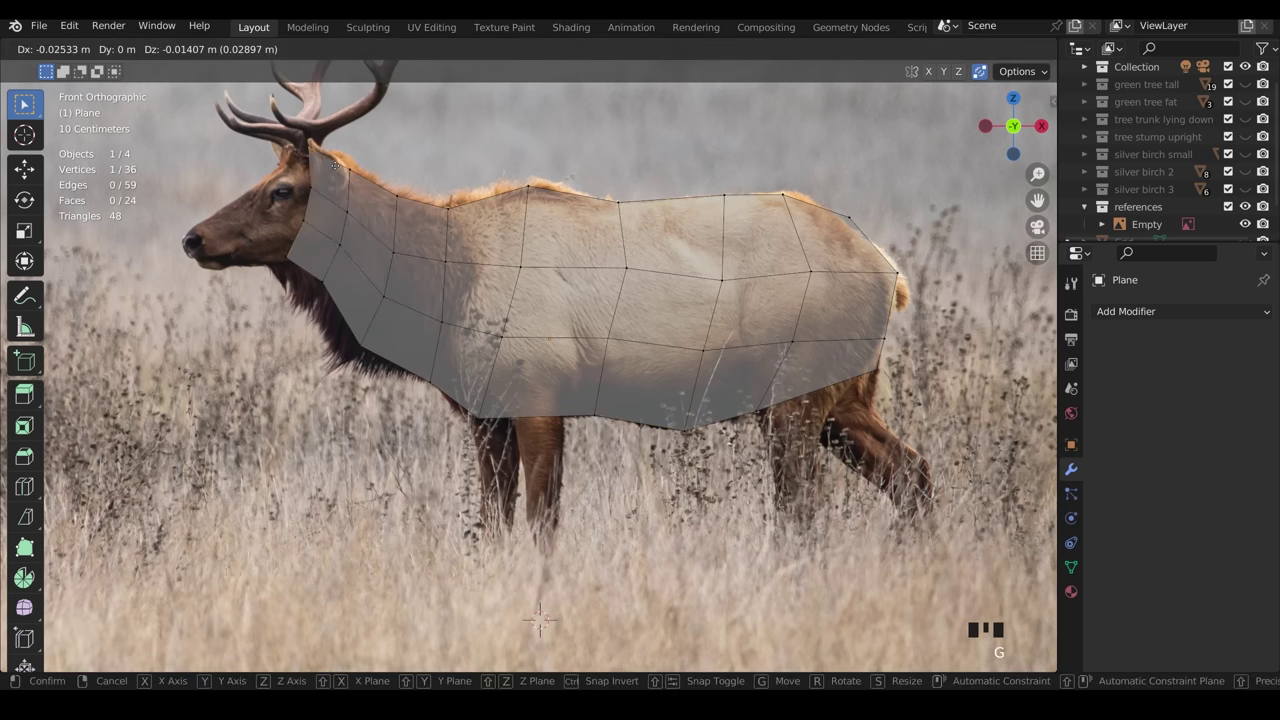
{"action": "left_click", "coordinate": [312, 232]}
{"action": "key", "text": "e"}
{"action": "left_click", "coordinate": [250, 232]}
{"action": "key", "text": "e"}
{"action": "left_click", "coordinate": [195, 238]}
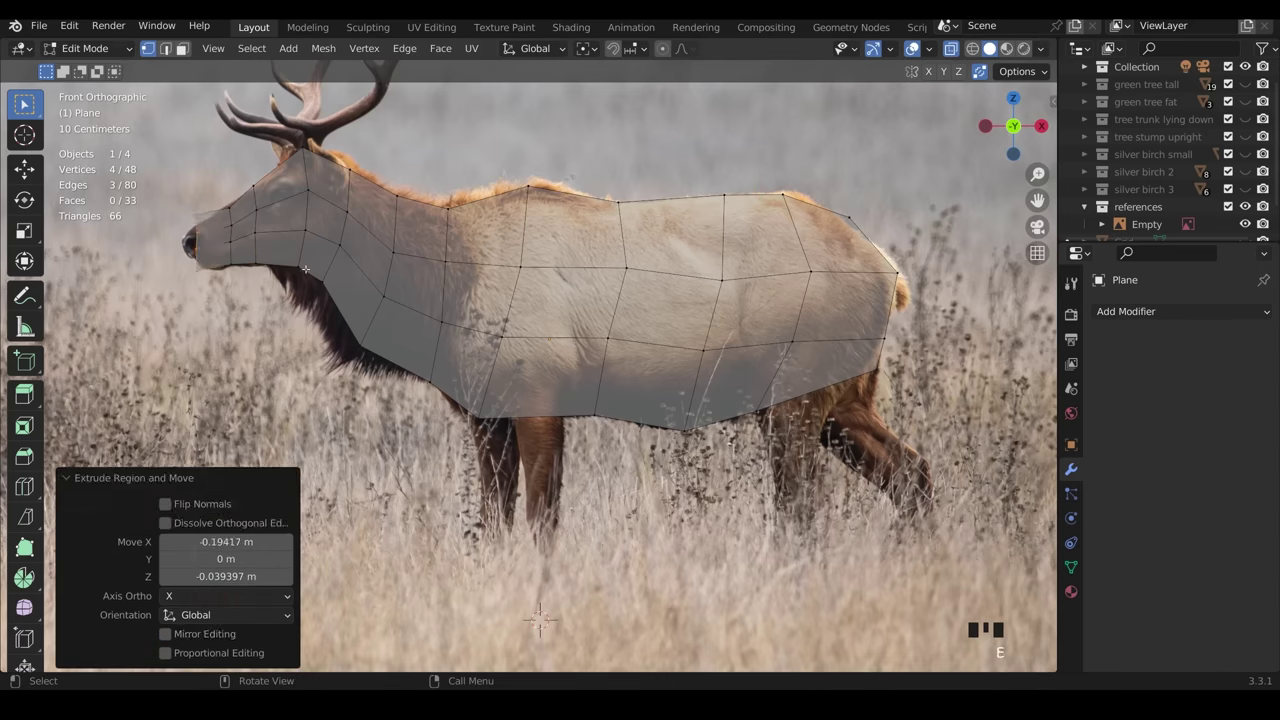
{"action": "left_click", "coordinate": [195, 255]}
{"action": "key", "text": "g"}
{"action": "left_click", "coordinate": [207, 265]}
Extrude the flat elk outline to give it thickness.
{"action": "middle_click_drag", "start_coordinate": [251, 186], "coordinate": [683, 423]}
{"action": "key", "text": "Tab"}
{"action": "scroll", "coordinate": [585, 365], "scroll_direction": "up", "scroll_amount": 2}
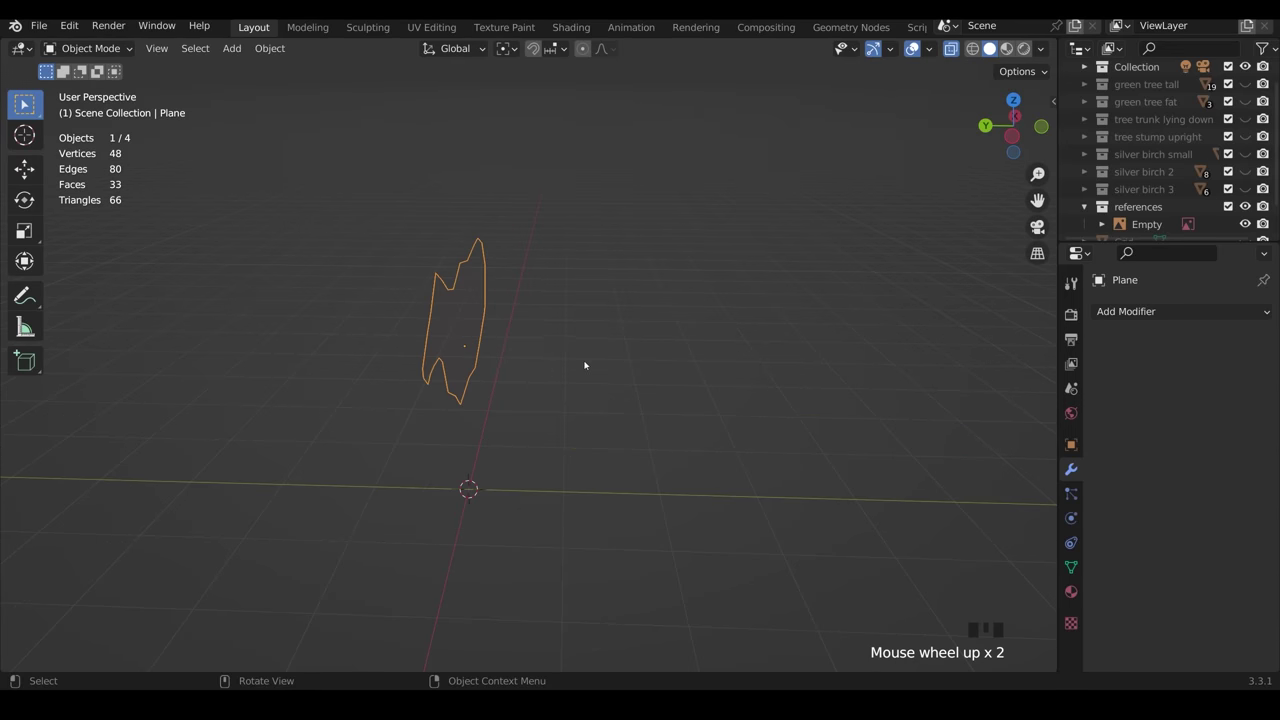
{"action": "key", "text": "e"}
{"action": "left_click", "coordinate": [507, 352]}
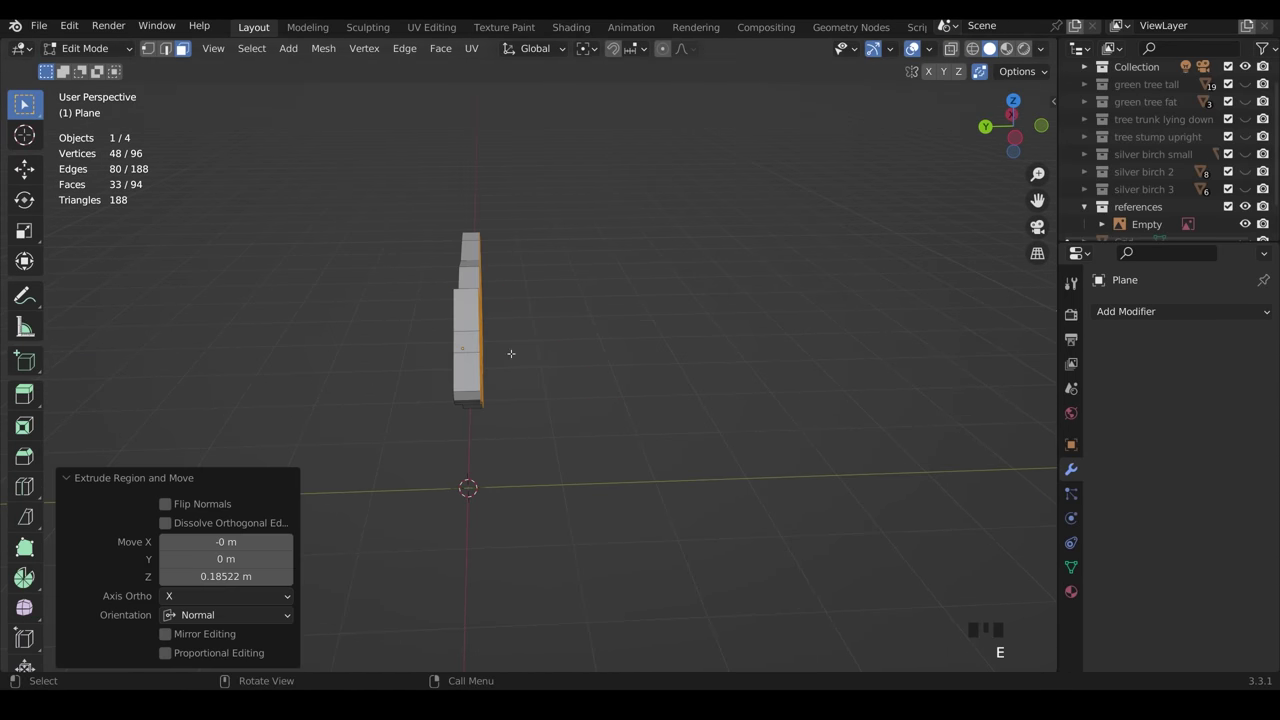
Add a Mirror modifier to the elk and apply its scale.
{"action": "left_click", "coordinate": [1126, 311]}
{"action": "left_click", "coordinate": [895, 514]}
{"action": "middle_click_drag", "start_coordinate": [650, 450], "coordinate": [300, 240]}
{"action": "key", "text": "Tab"}
{"action": "key", "text": "ctrl+a"}
{"action": "left_click", "coordinate": [554, 364]}
Delete the centre faces, enable mirror Clipping, and move and scale the selected faces.
{"action": "key", "text": "Tab"}
{"action": "key", "text": "KP_7"}
{"action": "key", "text": "x"}
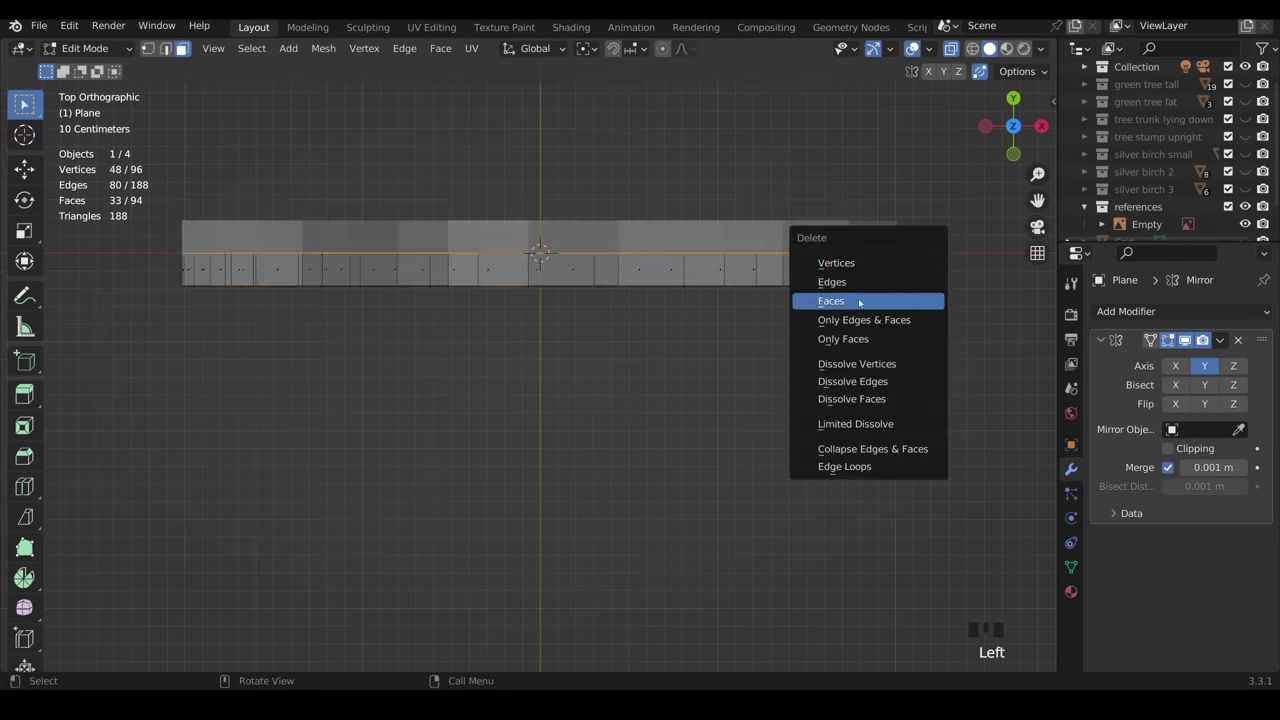
{"action": "left_click", "coordinate": [857, 300]}
{"action": "middle_click_drag", "start_coordinate": [857, 300], "coordinate": [717, 249]}
{"action": "key", "text": "Escape"}
{"action": "left_click", "coordinate": [1167, 448]}
{"action": "key", "text": "g"}
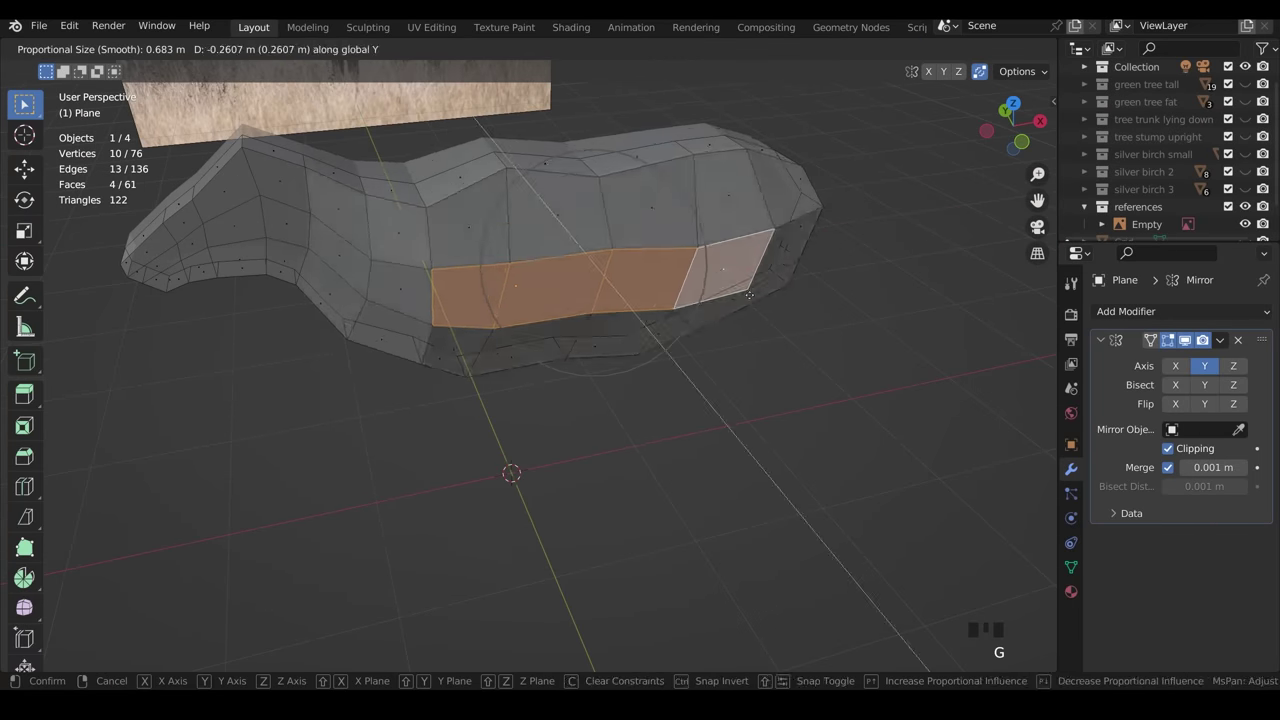
{"action": "key", "text": "Escape"}
{"action": "middle_click_drag", "start_coordinate": [600, 400], "coordinate": [300, 330]}
{"action": "left_click", "coordinate": [227, 305]}
{"action": "left_click", "coordinate": [300, 299]}
Slide an edge along the body and add a loop cut across it.
{"action": "left_click", "coordinate": [340, 245]}
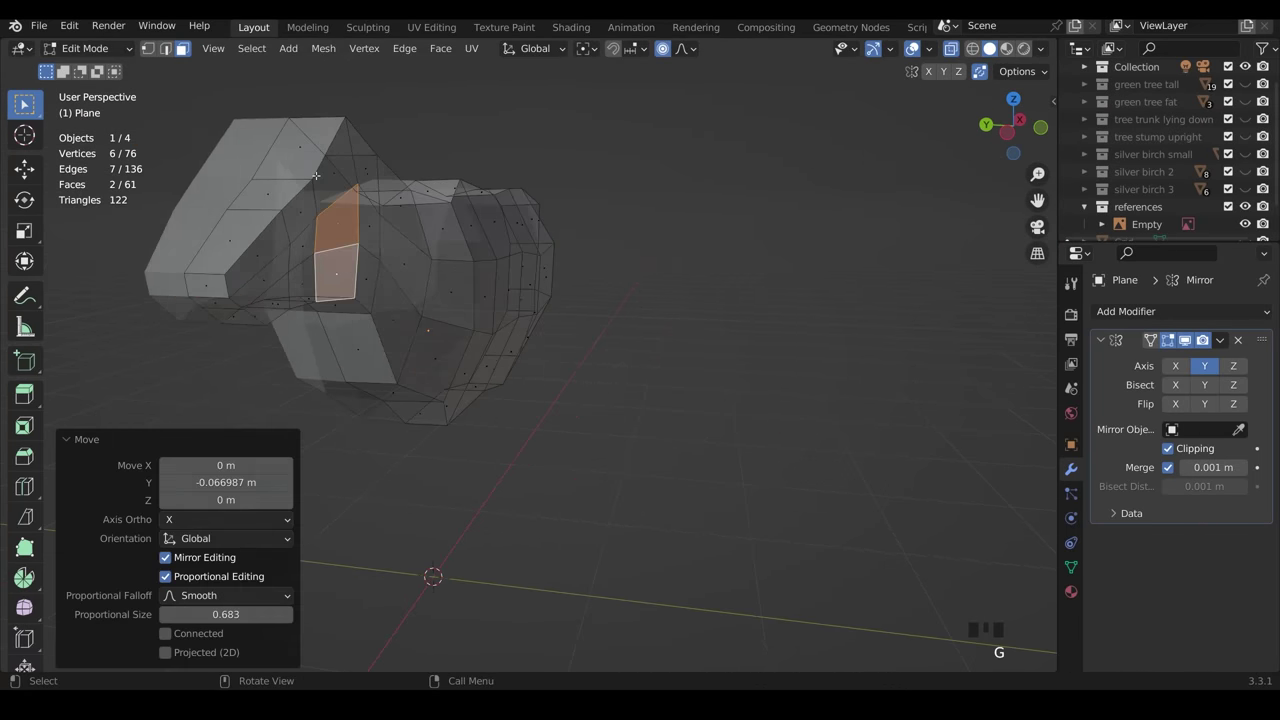
{"action": "middle_click_drag", "start_coordinate": [340, 245], "coordinate": [660, 342]}
{"action": "left_click", "coordinate": [383, 289], "text": "ctrl"}
{"action": "key", "text": "g"}
{"action": "key", "text": "g"}
{"action": "left_click", "coordinate": [395, 298]}
{"action": "key", "text": "ctrl+r"}
{"action": "left_click", "coordinate": [660, 342]}
Rotate a belly face by -14° and move it downward to start a leg.
{"action": "key", "text": "3"}
{"action": "left_click", "coordinate": [663, 341]}
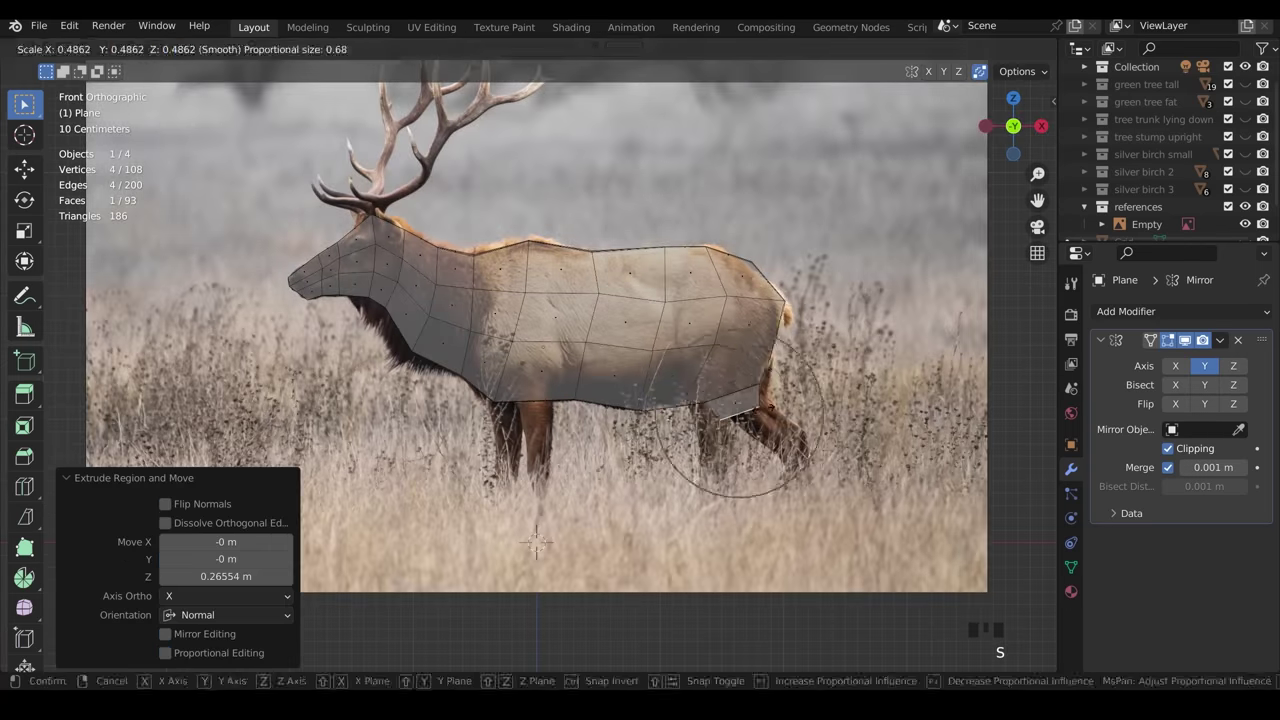
{"action": "left_click", "coordinate": [795, 405]}
{"action": "middle_click_drag", "start_coordinate": [795, 405], "coordinate": [537, 578]}
{"action": "left_click", "coordinate": [571, 453]}
{"action": "left_click", "coordinate": [537, 578]}
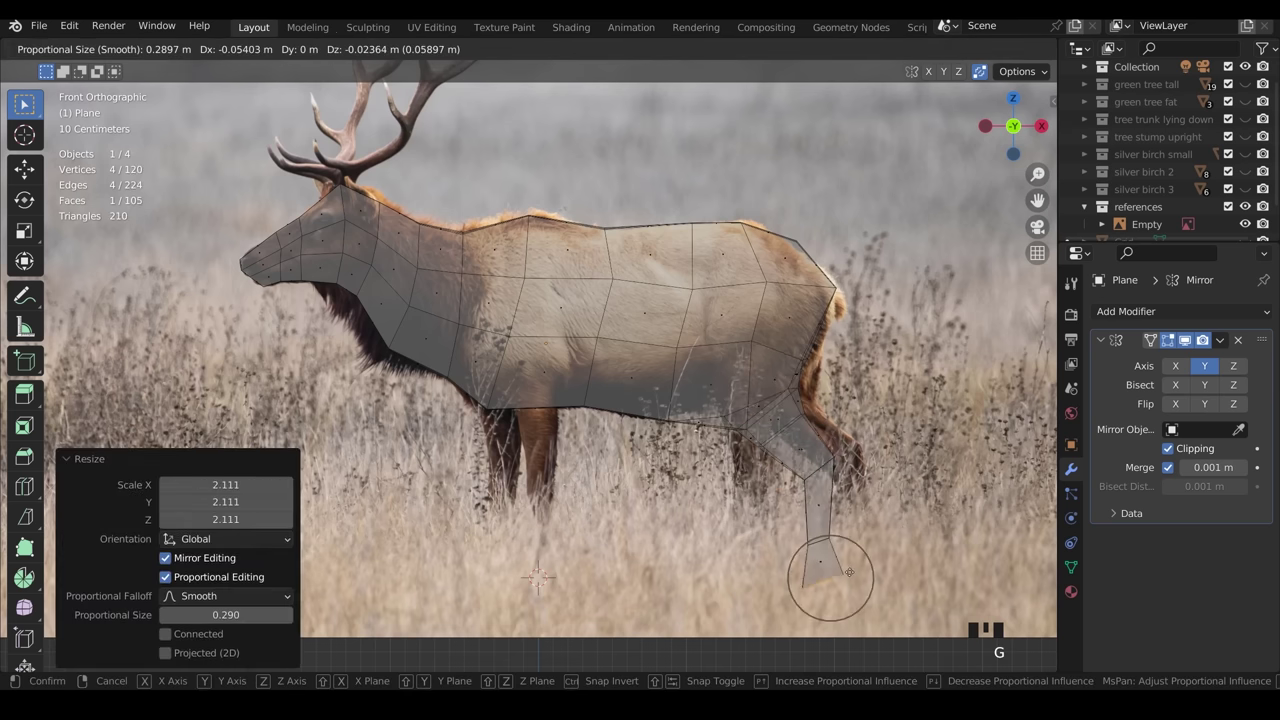
{"action": "left_click", "coordinate": [848, 572]}
{"action": "middle_click_drag", "start_coordinate": [848, 572], "coordinate": [557, 473]}
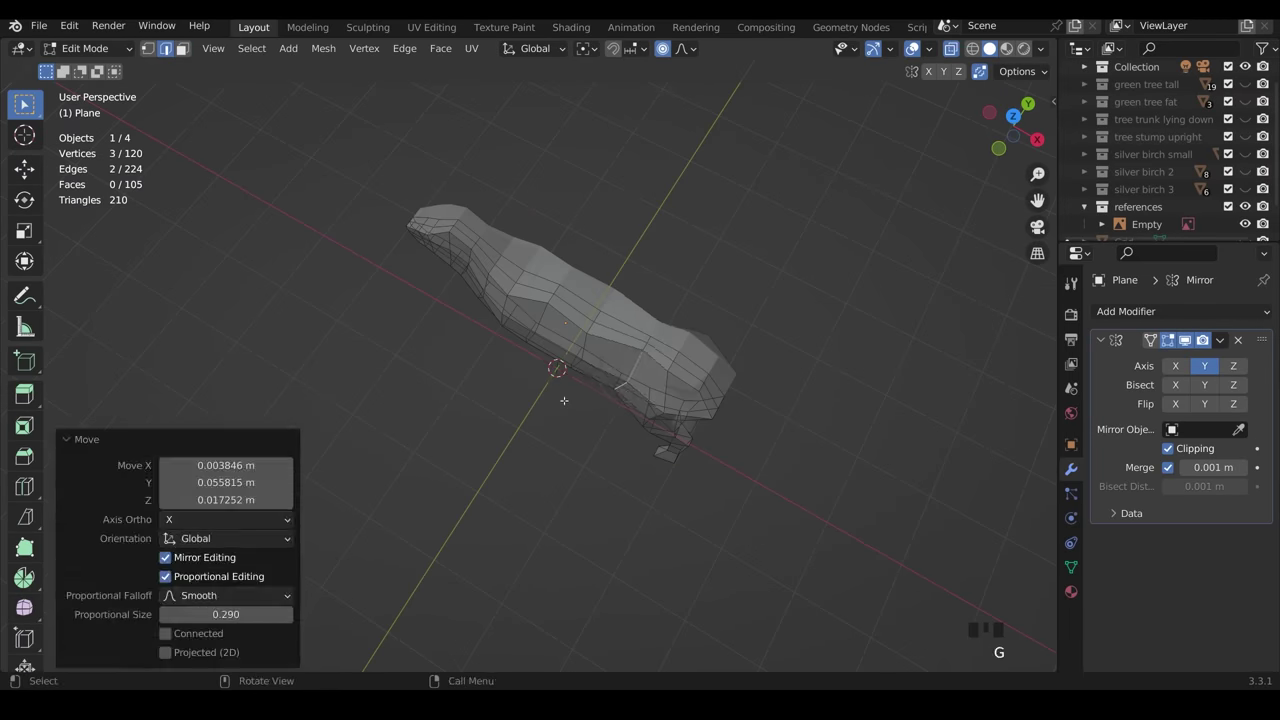
Extrude the legs, inset the four leg faces, and pull body vertices to match the reference.
{"action": "middle_click_drag", "start_coordinate": [563, 418], "coordinate": [531, 566]}
{"action": "left_click", "coordinate": [660, 395]}
{"action": "key", "text": "g"}
{"action": "key", "text": "g"}
{"action": "key", "text": "e"}
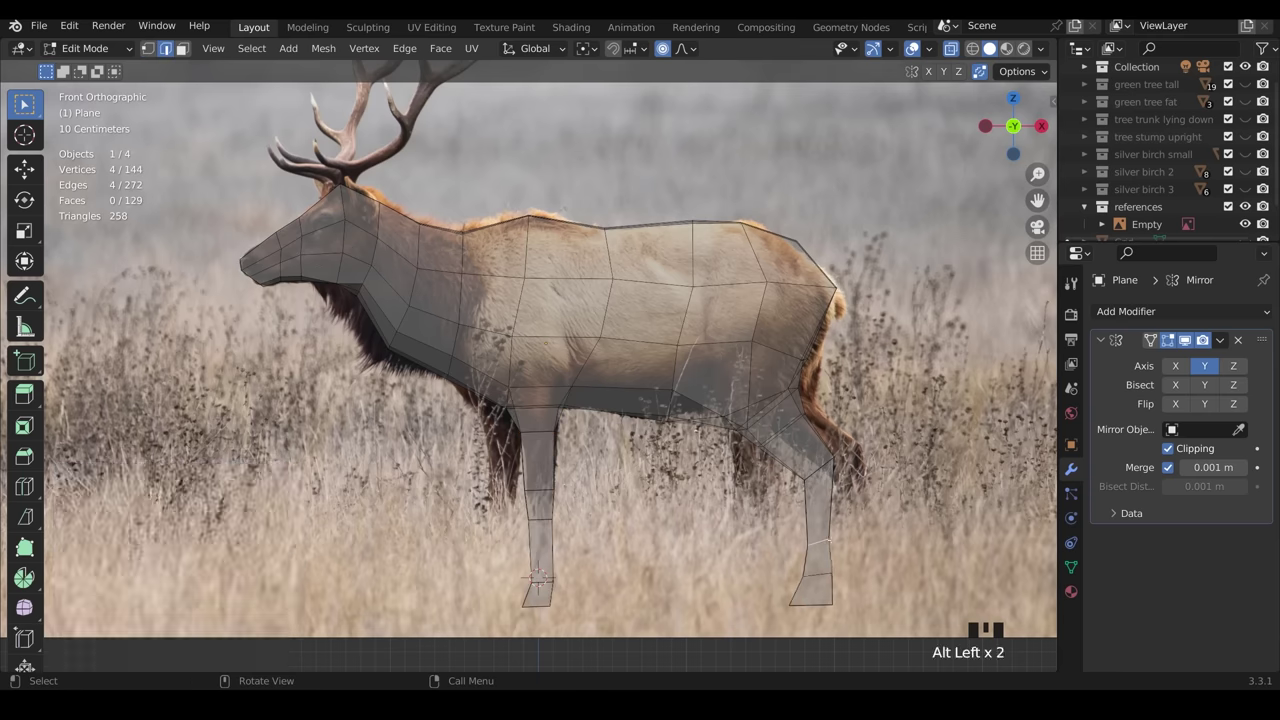
{"action": "middle_click_drag", "start_coordinate": [595, 472], "coordinate": [860, 270]}
{"action": "scroll", "coordinate": [640, 420], "scroll_direction": "up", "scroll_amount": 3}
{"action": "key", "text": "i"}
{"action": "left_click", "coordinate": [883, 276]}
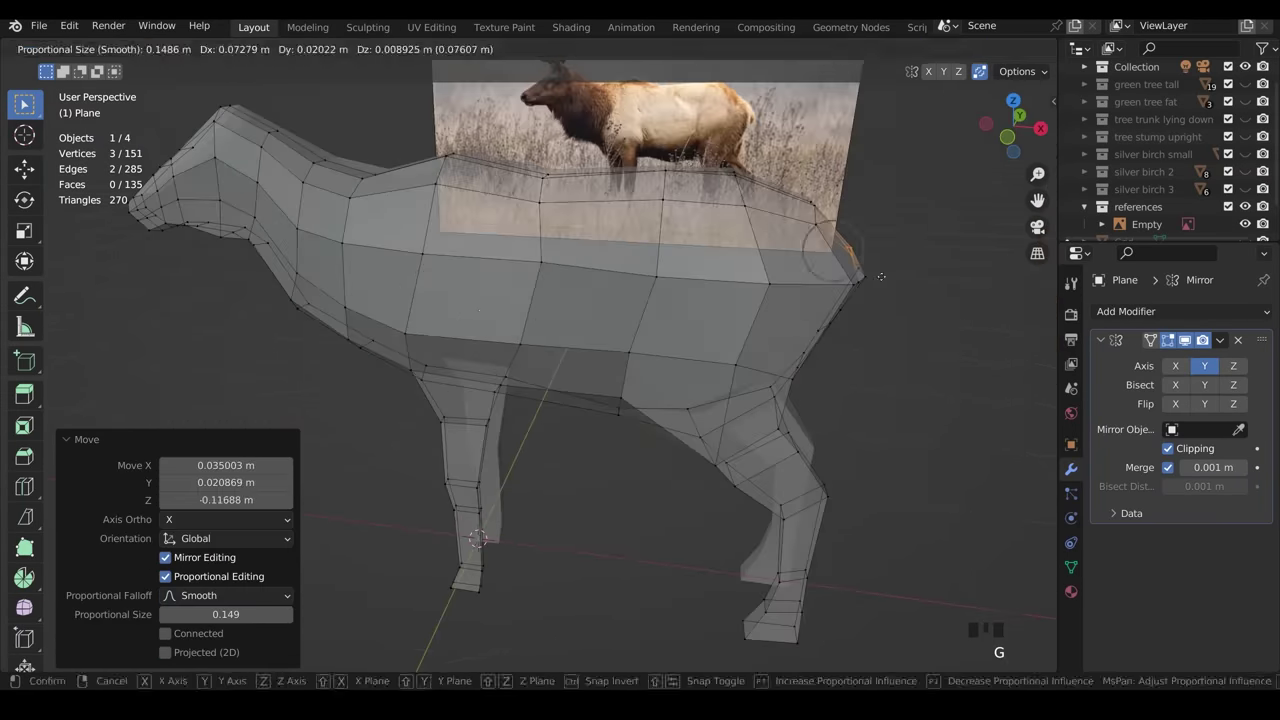
{"action": "middle_click_drag", "start_coordinate": [640, 300], "coordinate": [689, 284]}
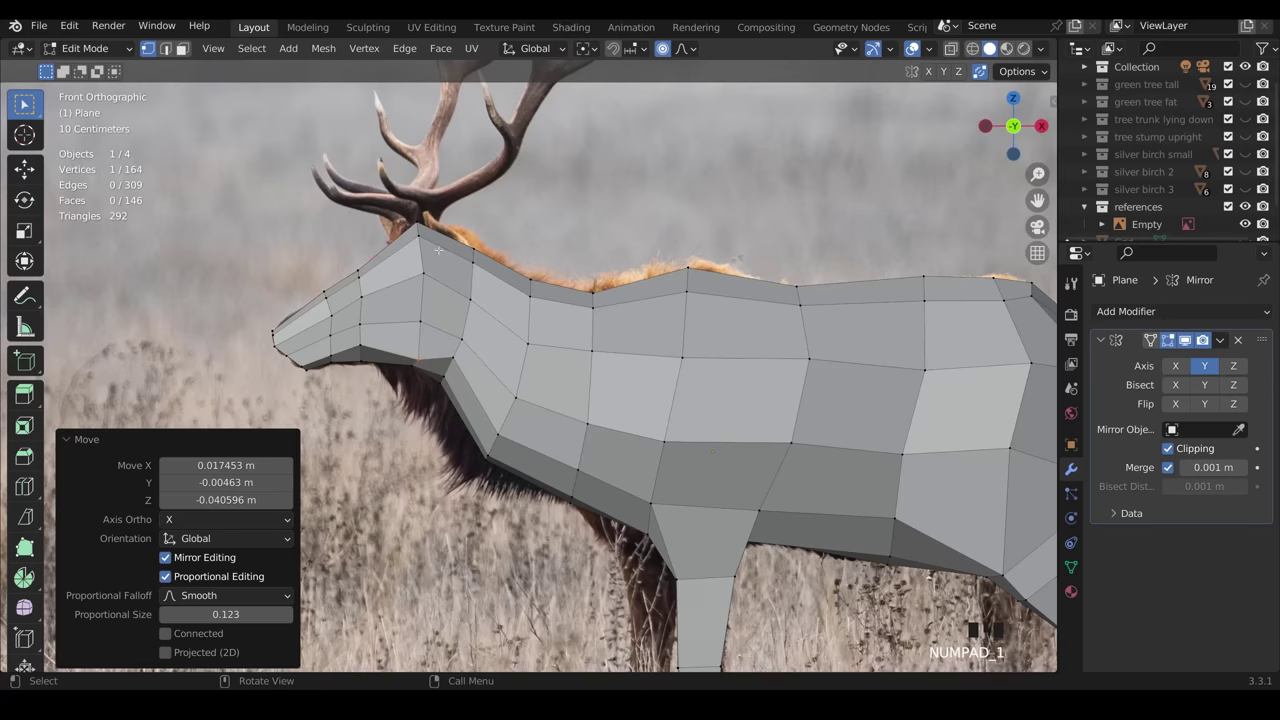
Add an extra edge loop at the stag's neck and select part of the front leg.
{"action": "key", "text": "ctrl+b"}
{"action": "left_click", "coordinate": [468, 278]}
{"action": "middle_click_drag", "start_coordinate": [468, 278], "coordinate": [690, 440]}
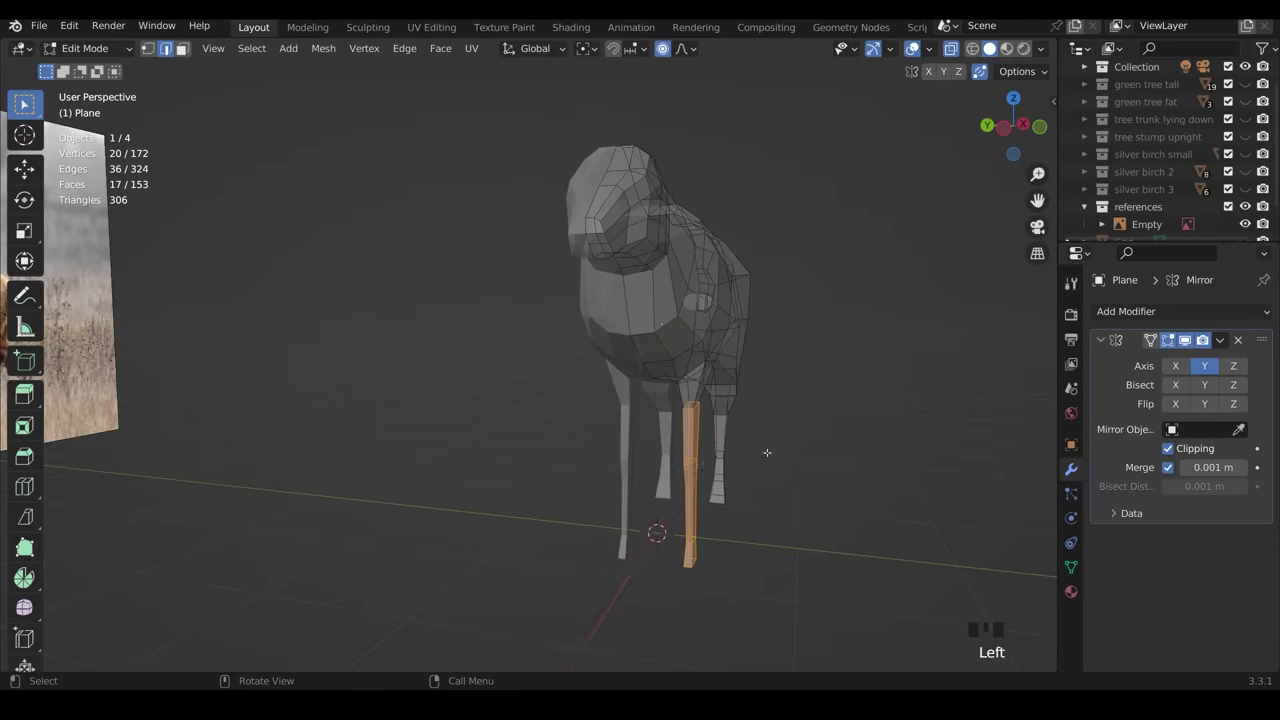
{"action": "left_click_drag", "start_coordinate": [416, 425], "coordinate": [455, 520]}
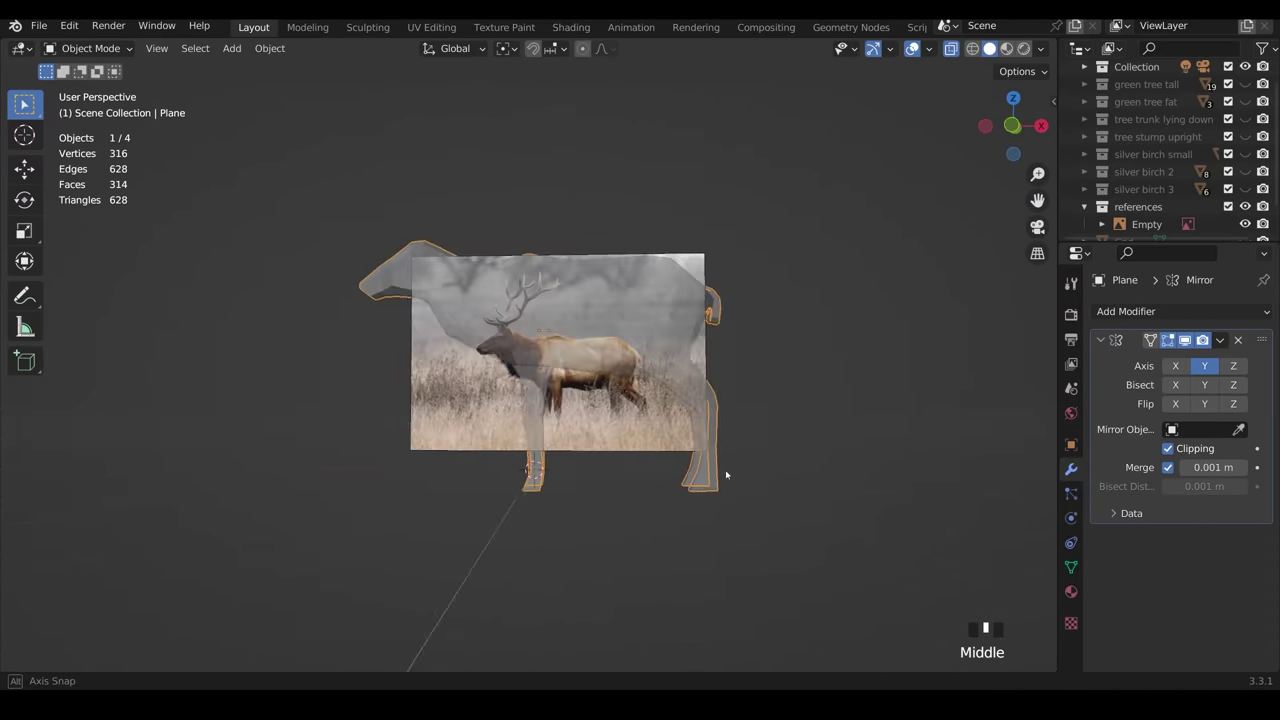
{"action": "middle_click_drag", "start_coordinate": [723, 471], "coordinate": [624, 407]}
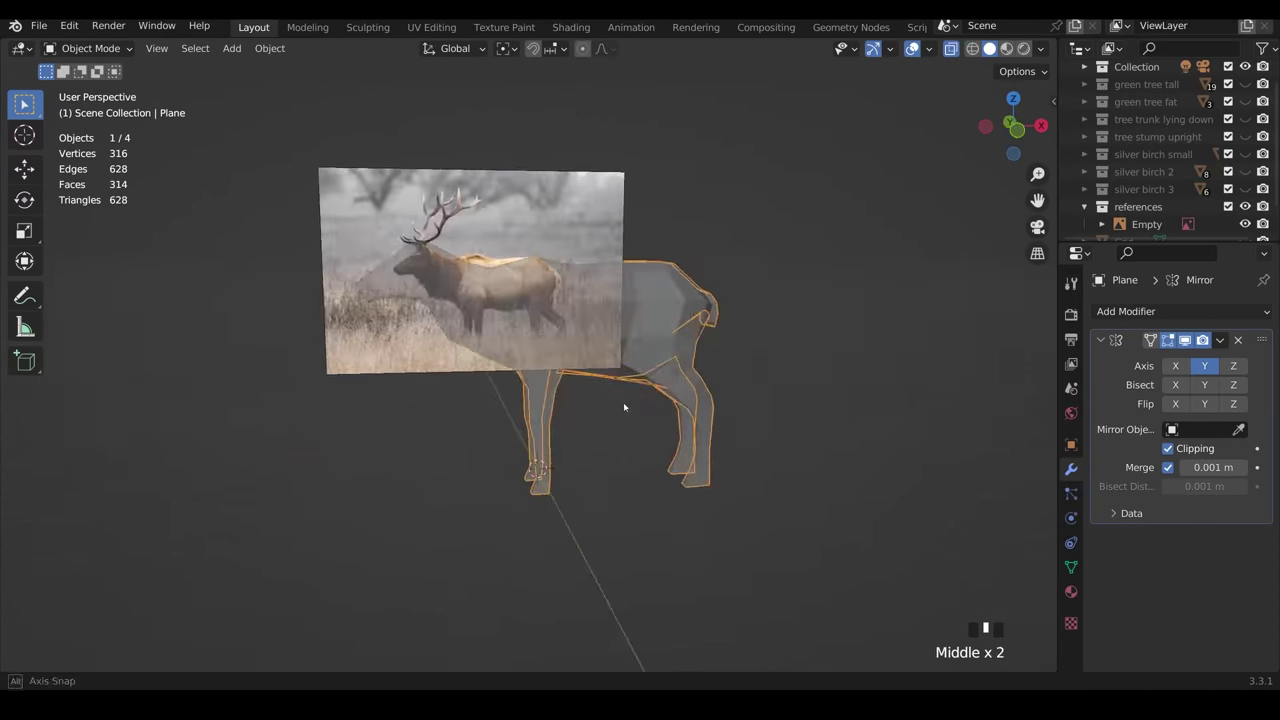
{"action": "middle_click_drag", "start_coordinate": [463, 342], "coordinate": [483, 350], "text": "shift"}
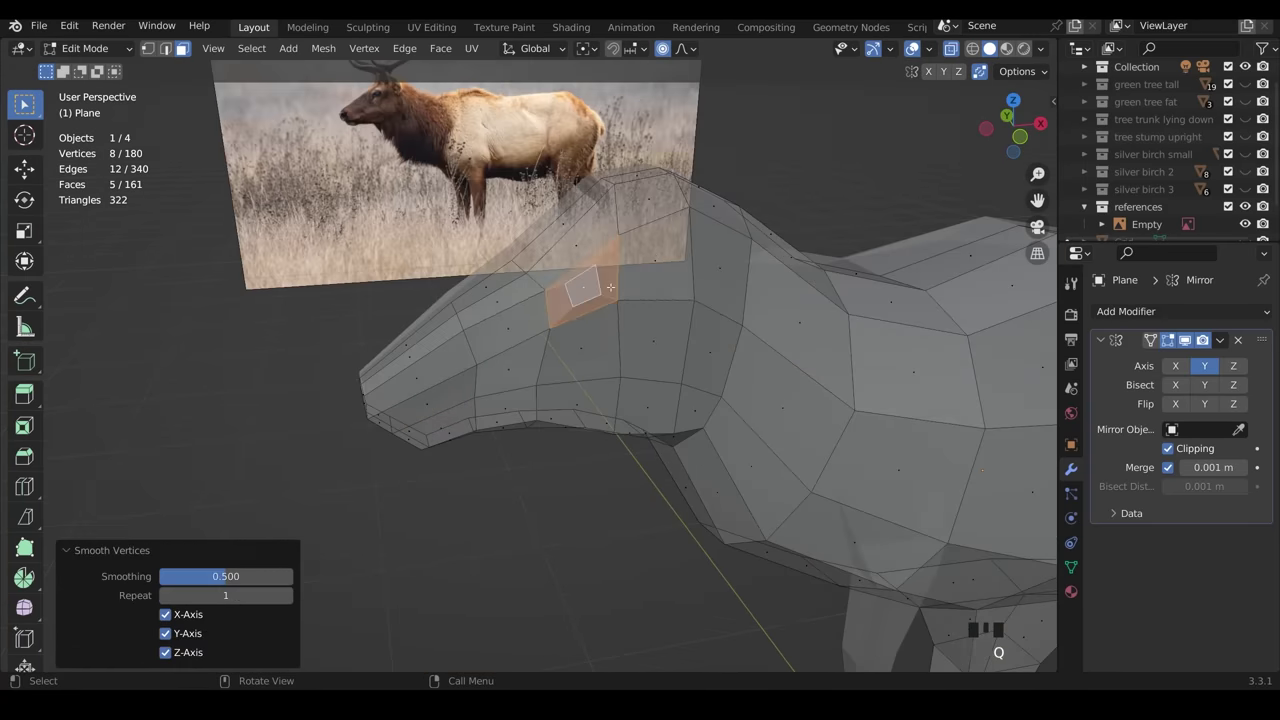
Move a head vertex to match the elk reference in side view.
{"action": "left_click", "coordinate": [590, 125]}
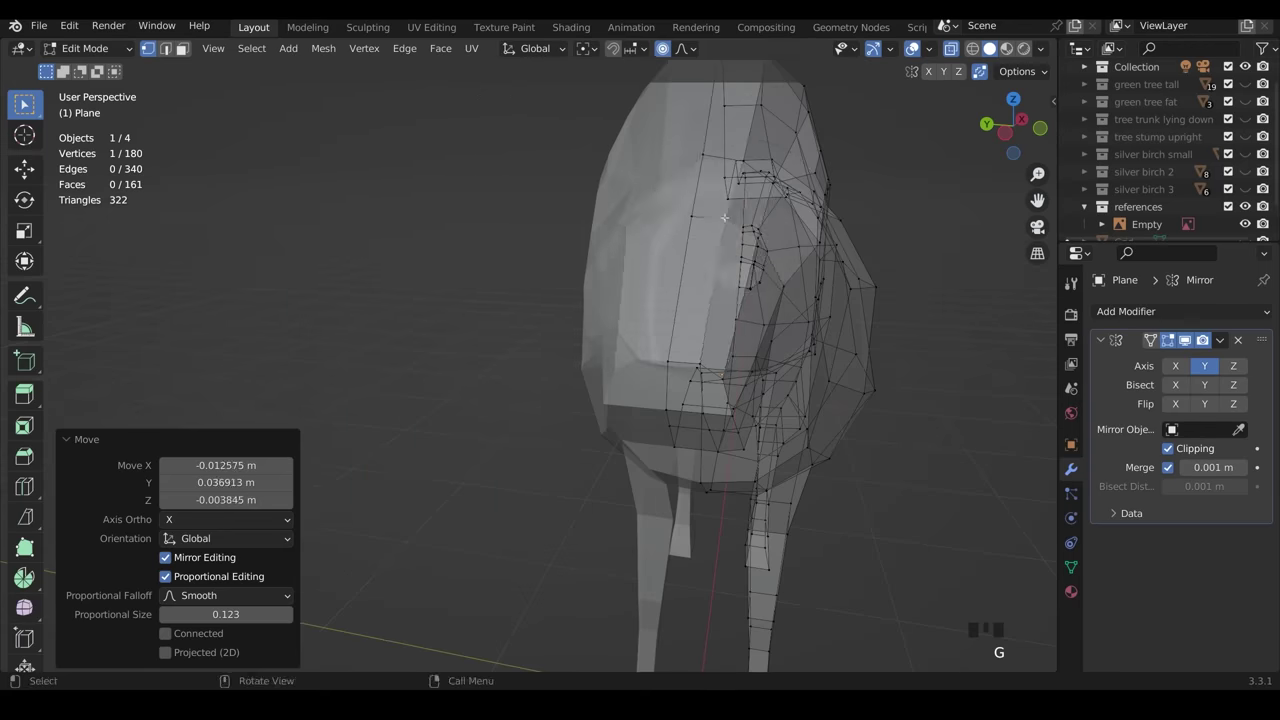
{"action": "middle_click_drag", "start_coordinate": [700, 300], "coordinate": [829, 297]}
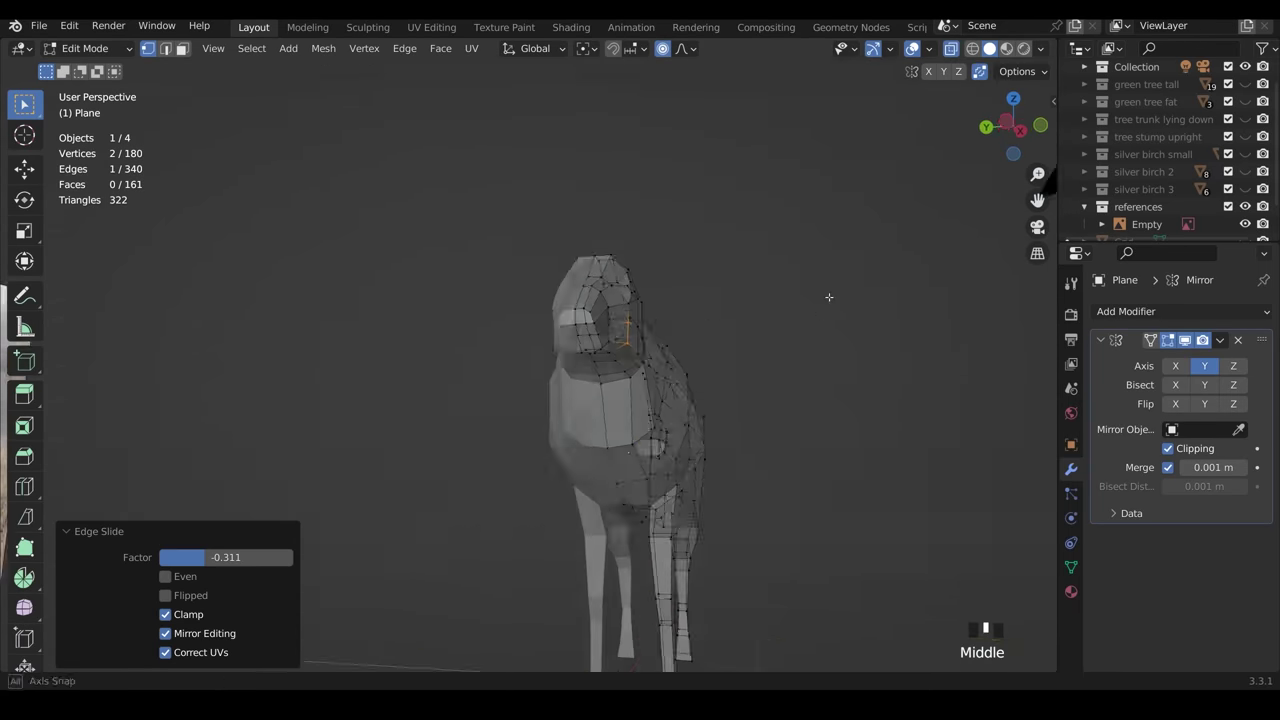
{"action": "middle_click_drag", "start_coordinate": [829, 297], "coordinate": [780, 310], "text": "shift"}
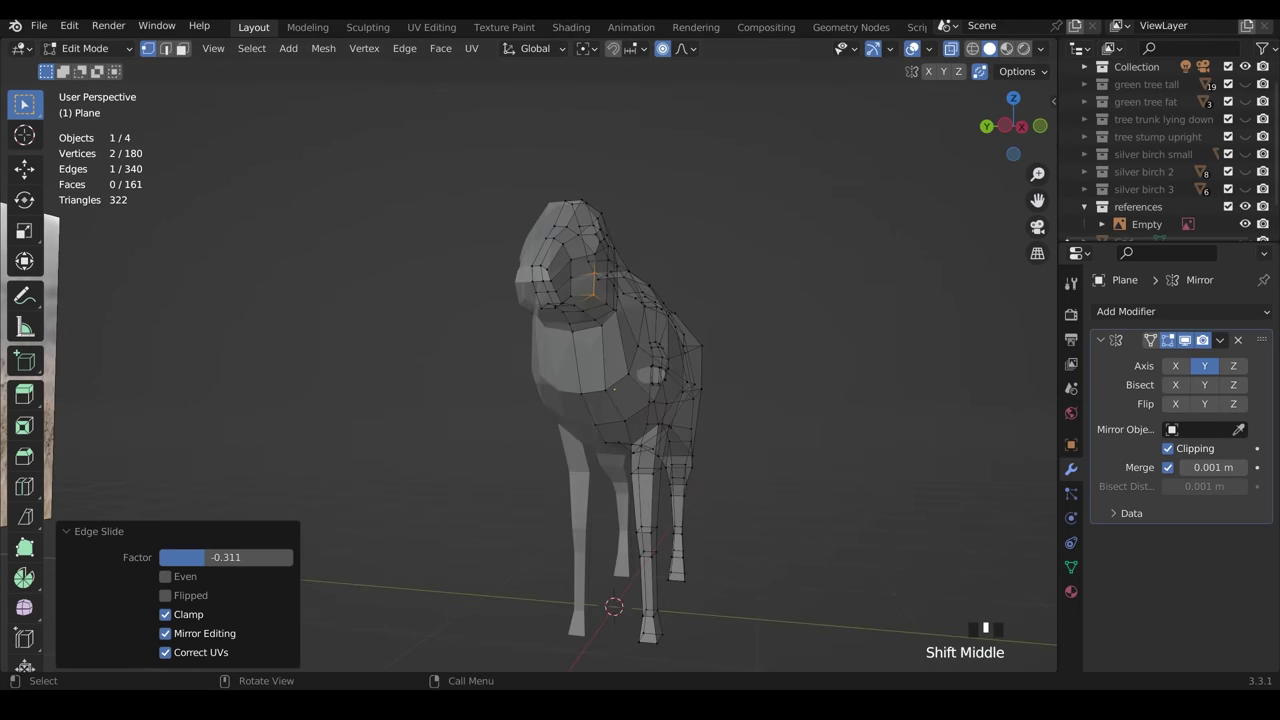
{"action": "key", "text": "KP_3"}
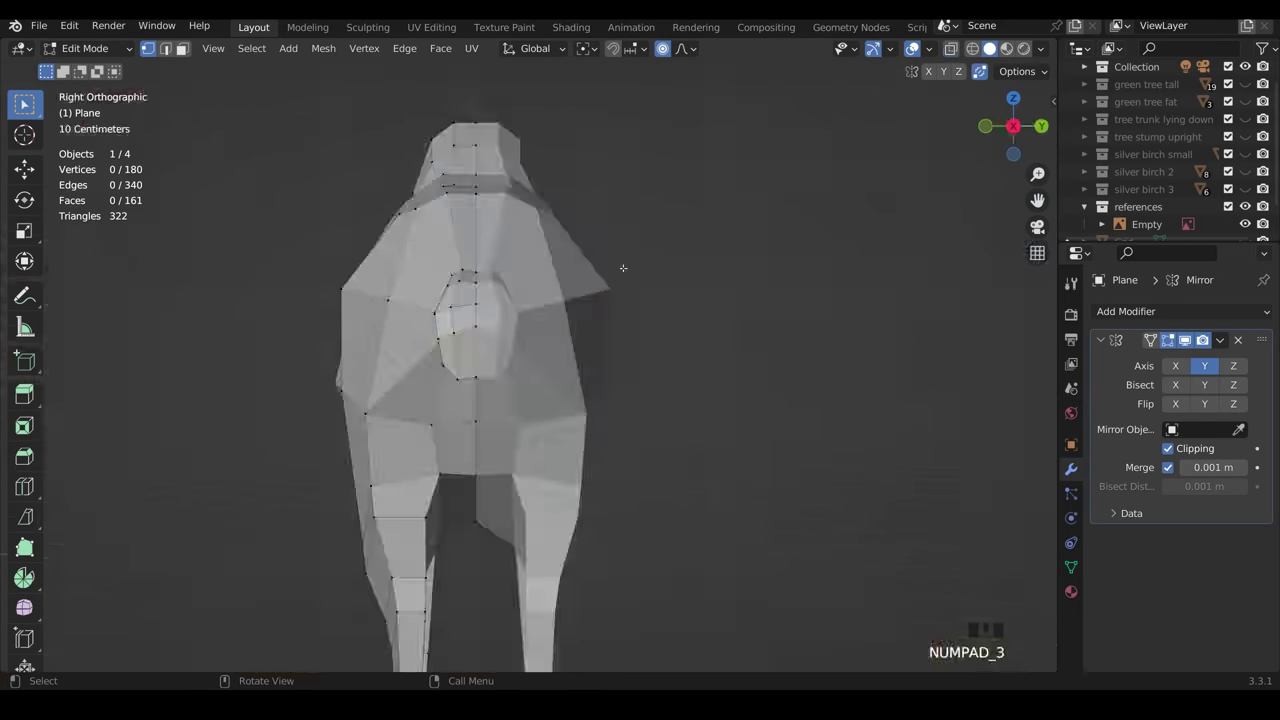
{"action": "key", "text": "ctrl+KP_3"}
{"action": "left_click", "coordinate": [825, 418]}
Proportionally move the leg vertices with the mesh shown see-through.
{"action": "scroll", "coordinate": [686, 414], "scroll_direction": "down", "scroll_amount": 4}
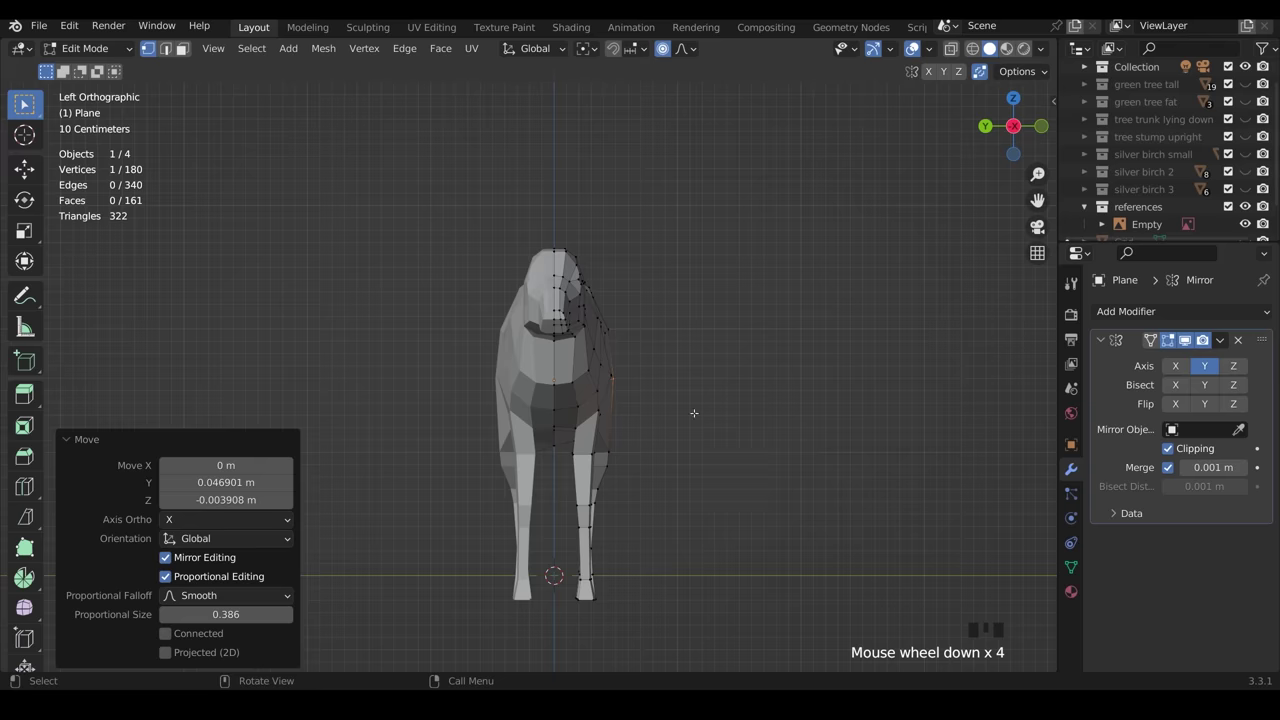
{"action": "middle_click_drag", "start_coordinate": [686, 414], "coordinate": [720, 420]}
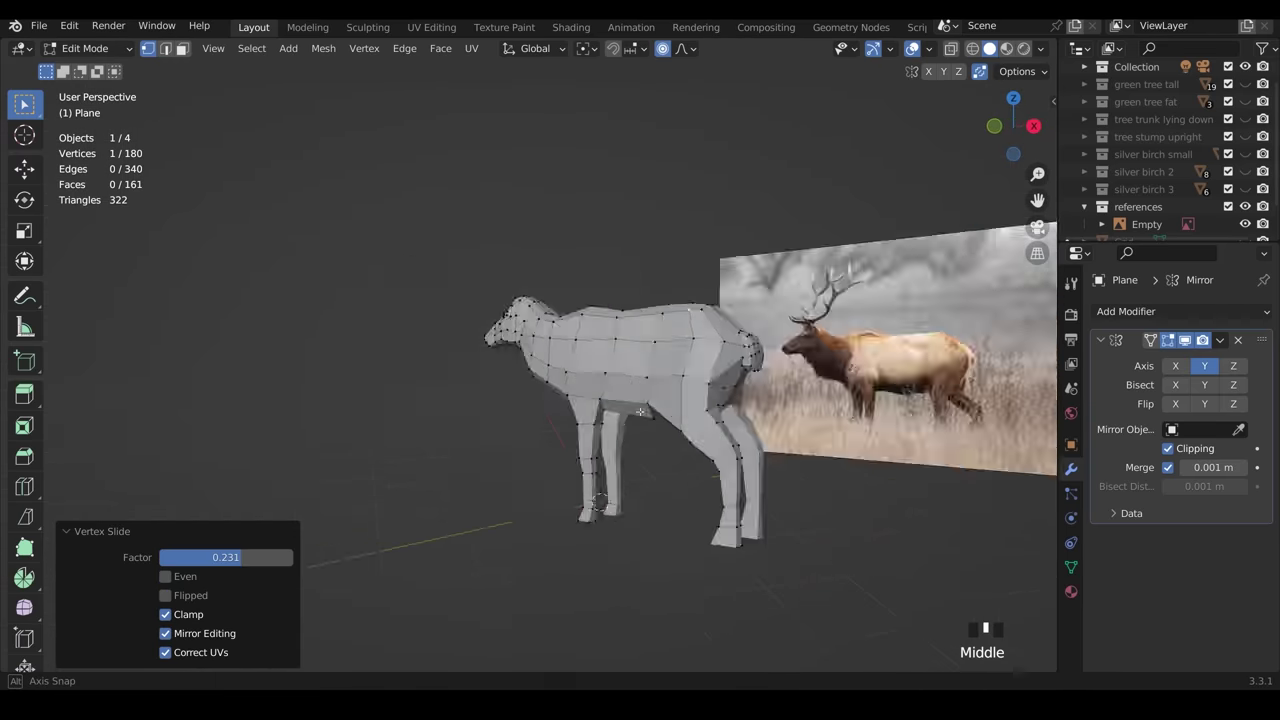
{"action": "middle_click_drag", "start_coordinate": [640, 411], "coordinate": [700, 420]}
{"action": "key", "text": "alt+z"}
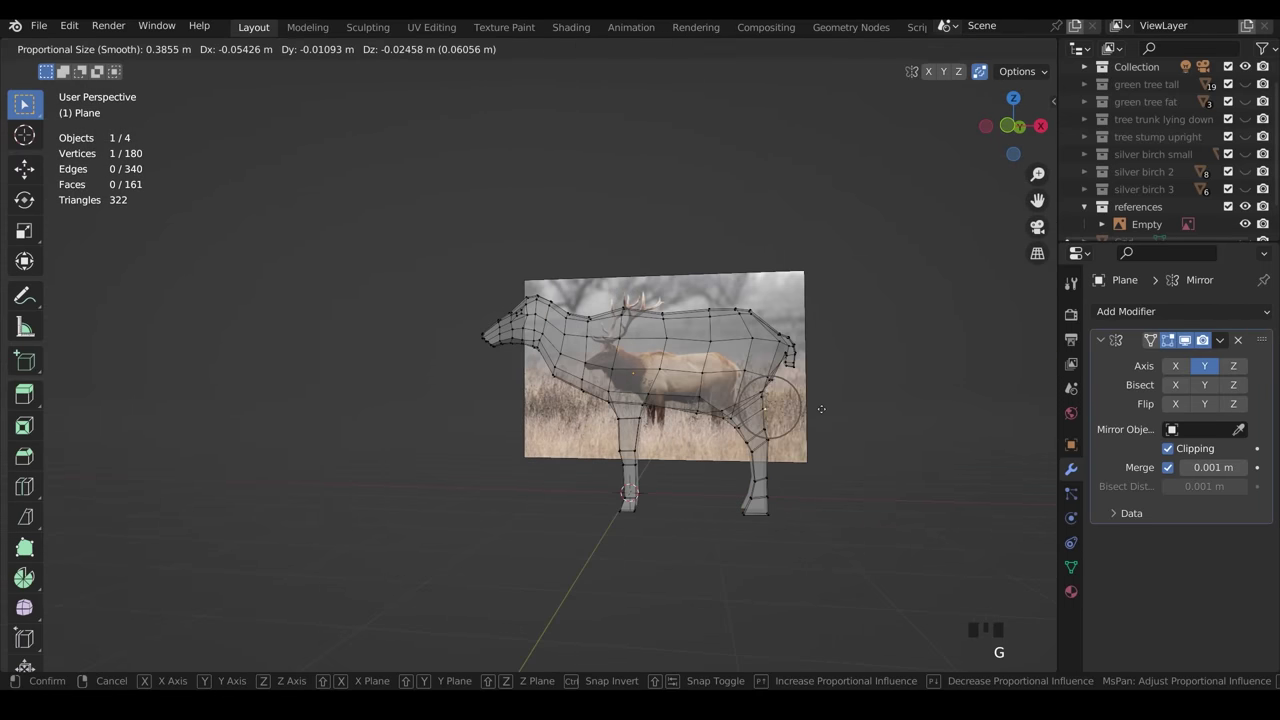
{"action": "left_click", "coordinate": [821, 408]}
Edge-slide a head loop to follow the elk reference image.
{"action": "scroll", "coordinate": [732, 434], "scroll_direction": "up", "scroll_amount": 1}
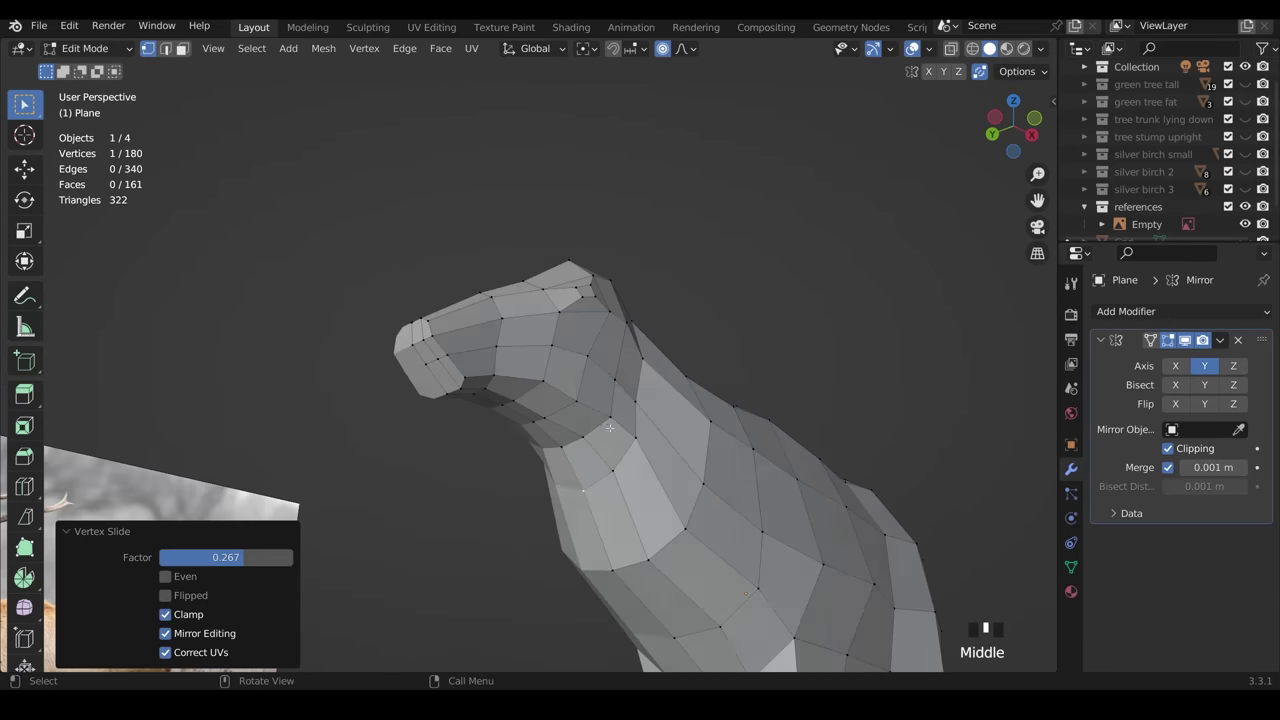
{"action": "middle_click_drag", "start_coordinate": [620, 400], "coordinate": [680, 410]}
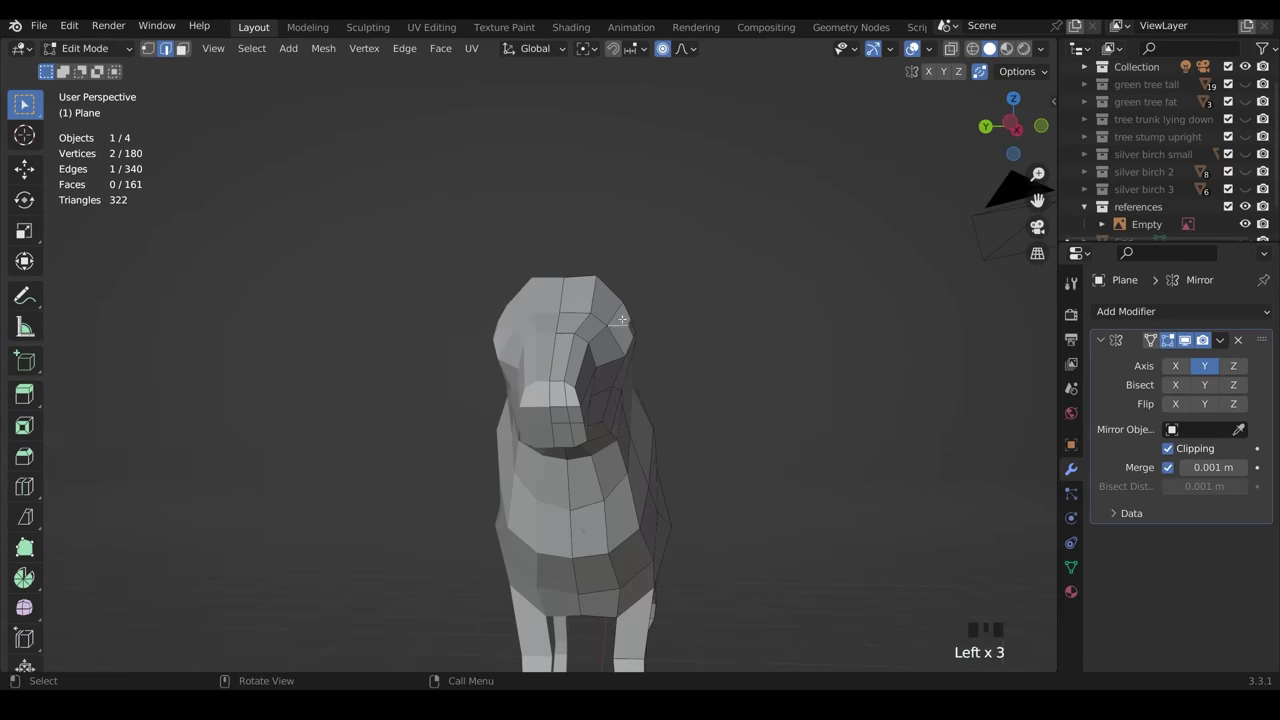
{"action": "key", "text": "ctrl+KP_3"}
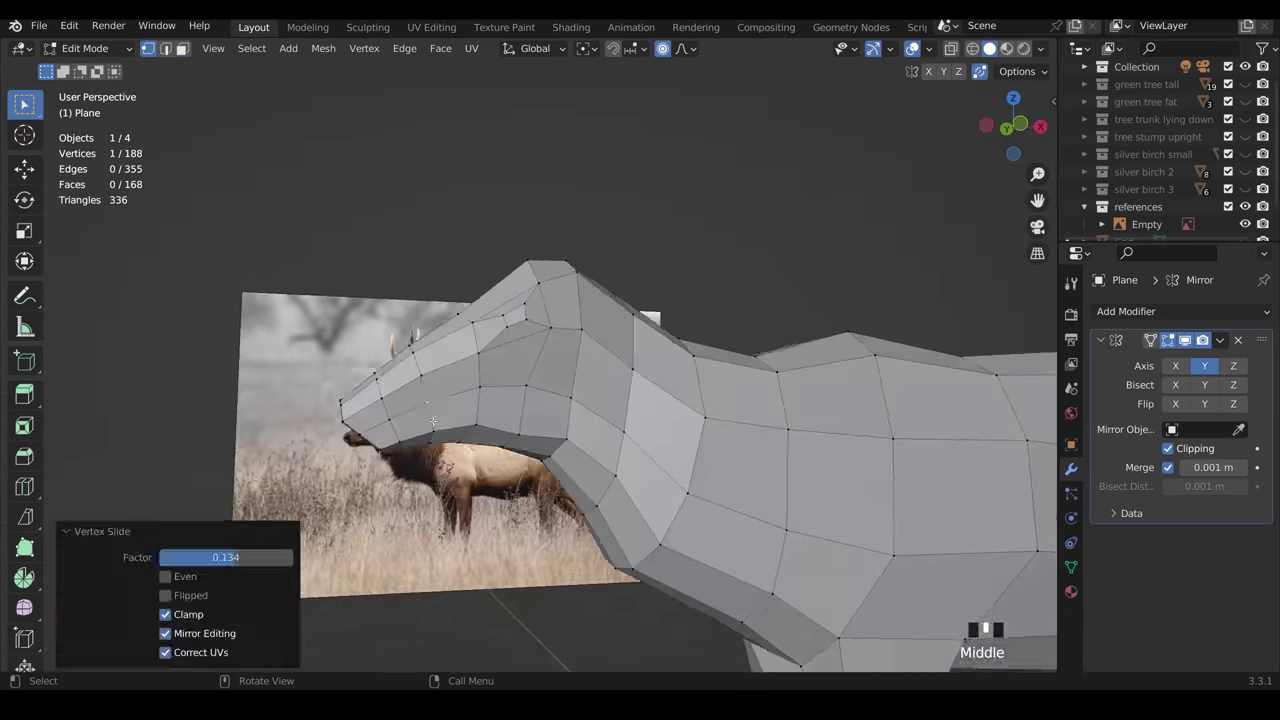
{"action": "middle_click_drag", "start_coordinate": [560, 400], "coordinate": [593, 406]}
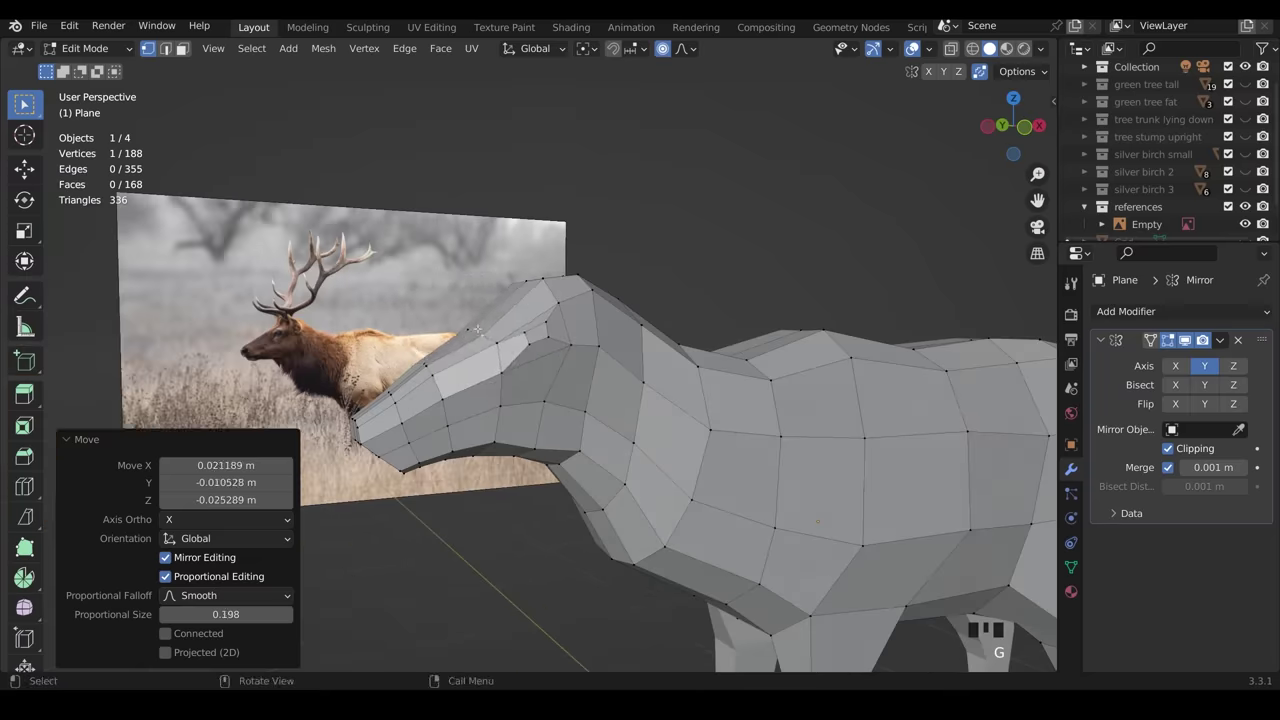
{"action": "middle_click_drag", "start_coordinate": [560, 400], "coordinate": [600, 405]}
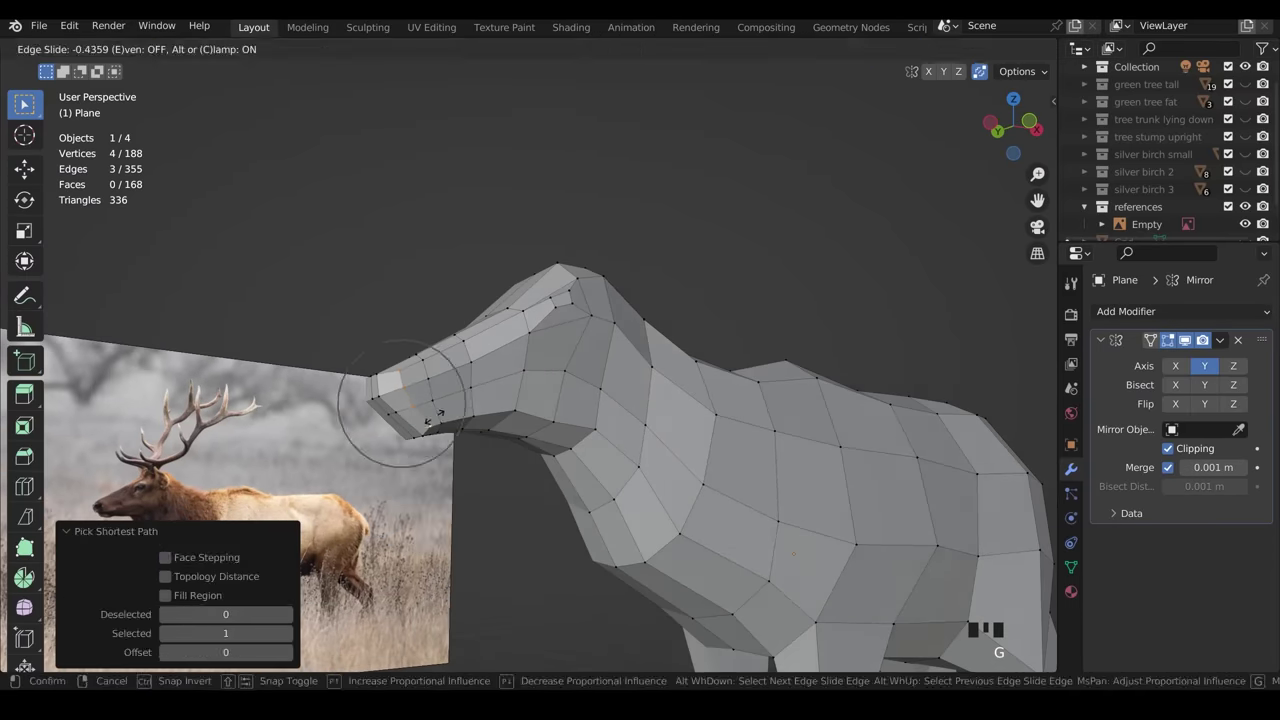
{"action": "left_click", "coordinate": [457, 430]}
Reposition a vertex on the stag's snout.
{"action": "scroll", "coordinate": [457, 430], "scroll_direction": "up", "scroll_amount": 2}
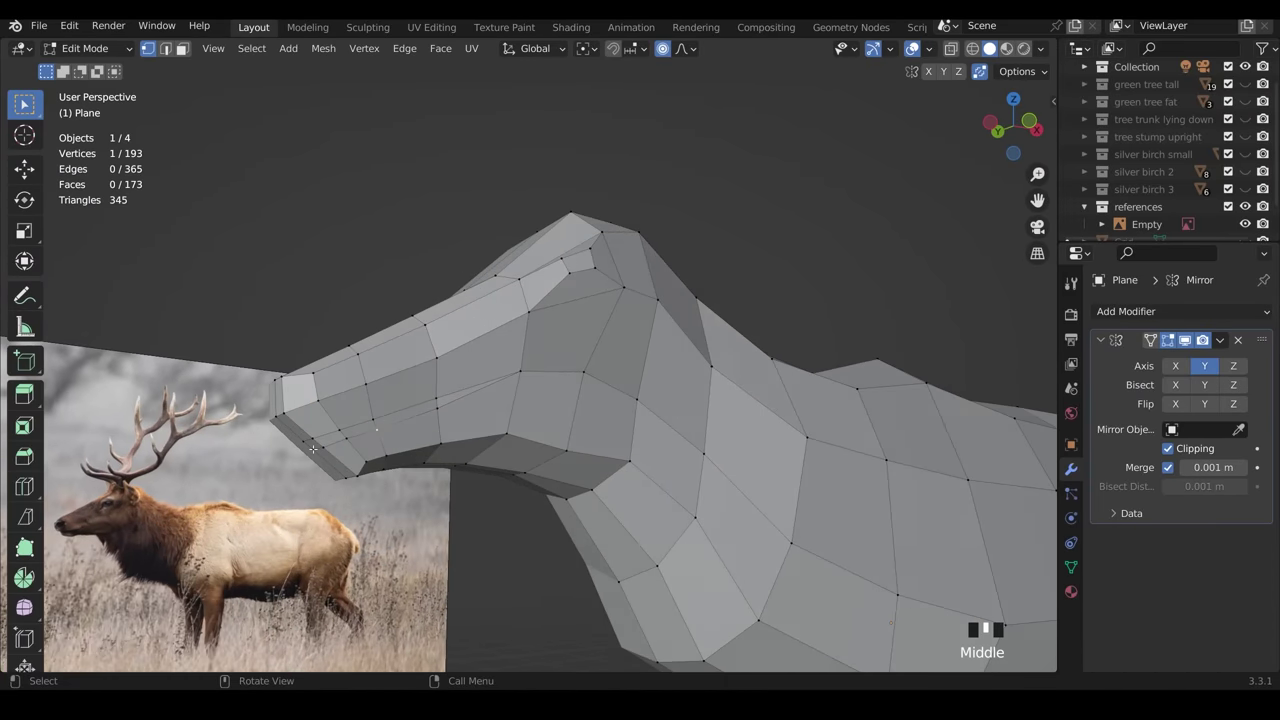
{"action": "middle_click_drag", "start_coordinate": [460, 430], "coordinate": [500, 431]}
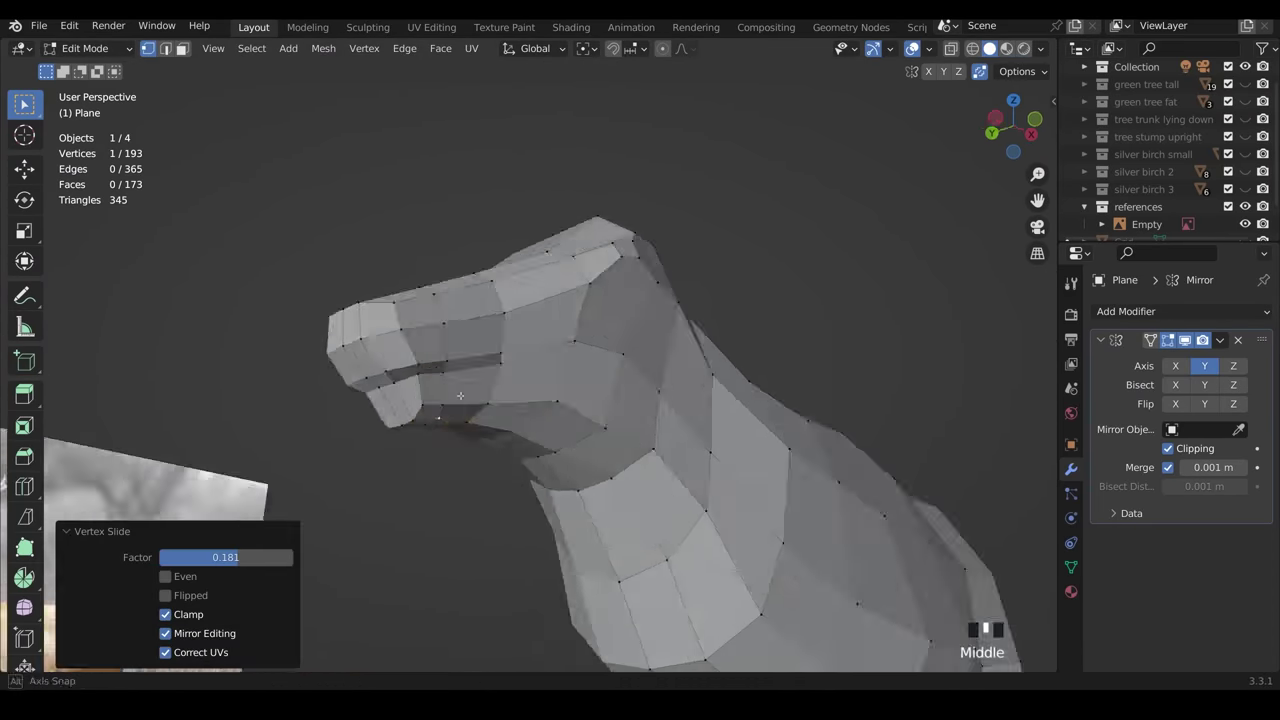
{"action": "middle_click_drag", "start_coordinate": [450, 450], "coordinate": [490, 483]}
{"action": "left_click", "coordinate": [490, 483]}
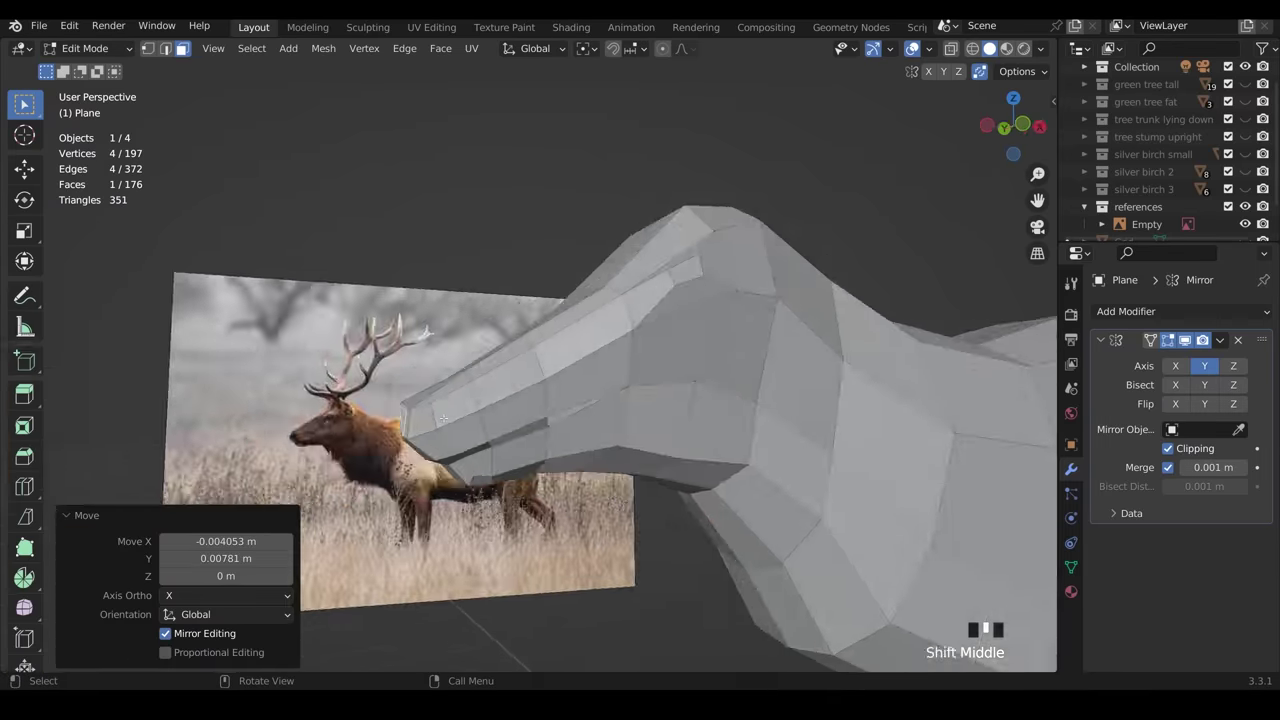
{"action": "middle_click_drag", "start_coordinate": [600, 450], "coordinate": [657, 470]}
{"action": "scroll", "coordinate": [657, 470], "scroll_direction": "down", "scroll_amount": 2}
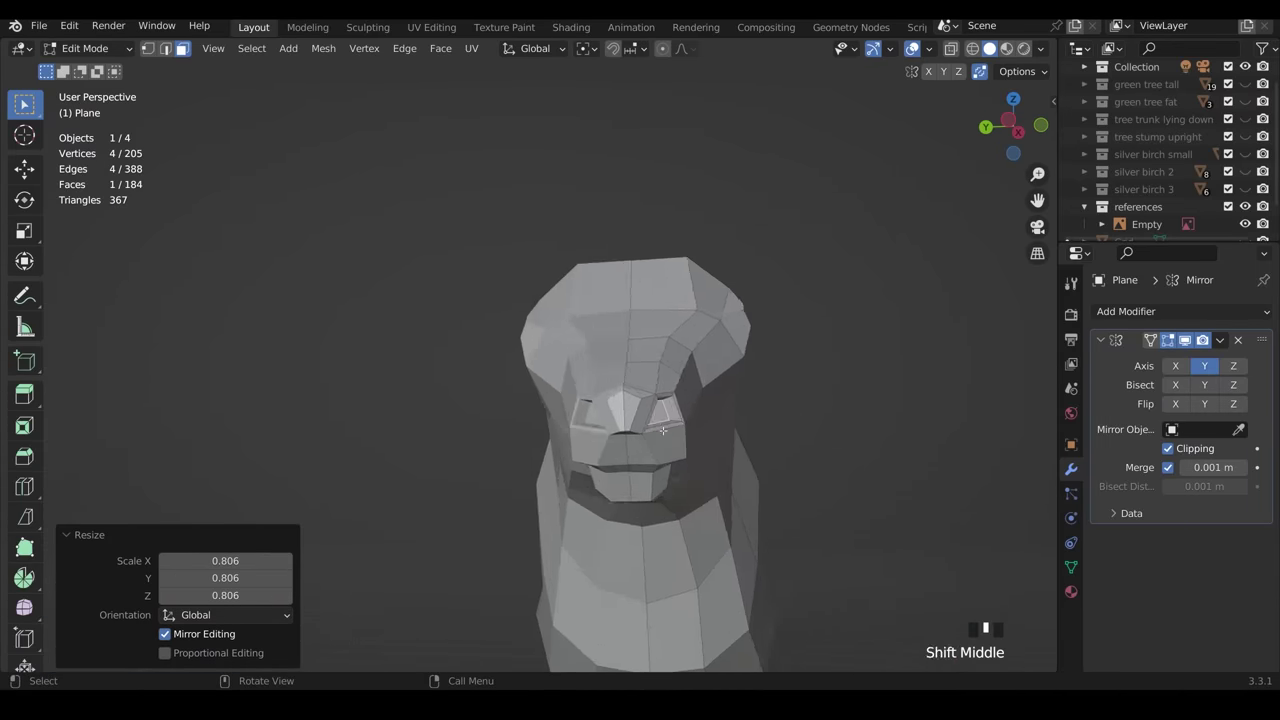
{"action": "middle_click_drag", "start_coordinate": [591, 435], "coordinate": [612, 478]}
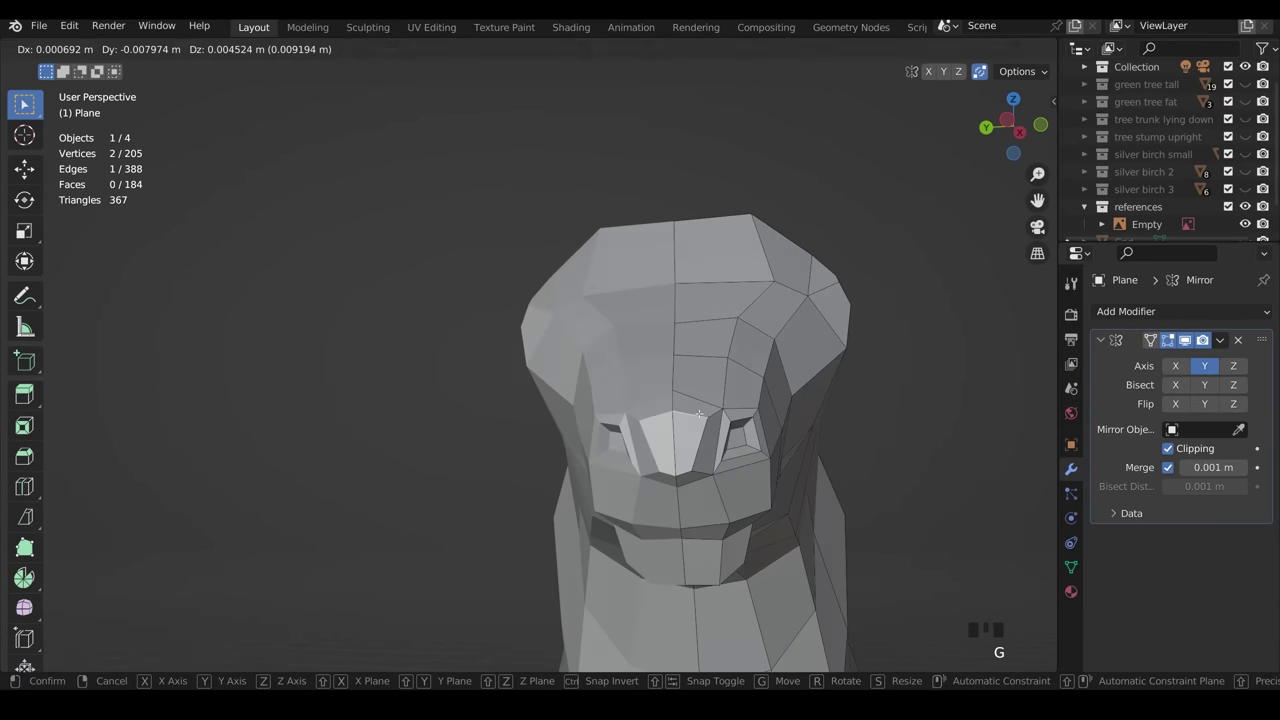
{"action": "left_click", "coordinate": [699, 413]}
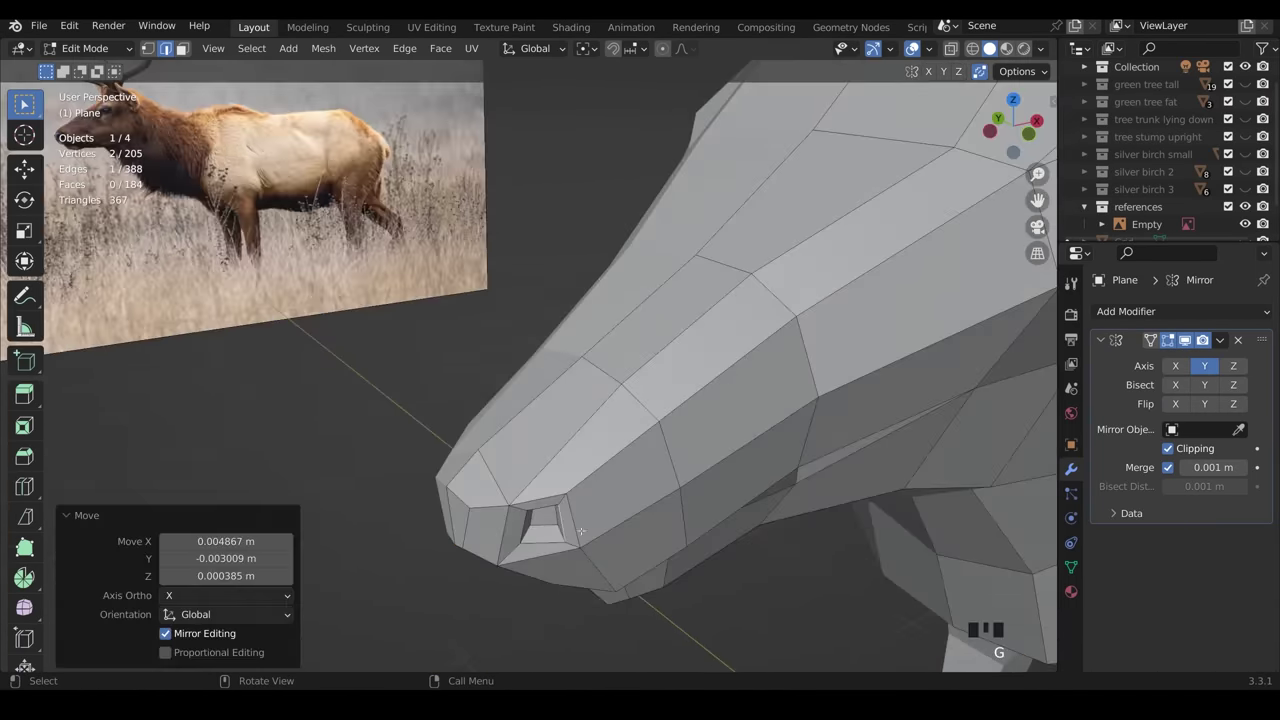
Knife-cut the snout, then slide a vertex to merge it into its neighbour.
{"action": "middle_click_drag", "start_coordinate": [580, 531], "coordinate": [600, 470]}
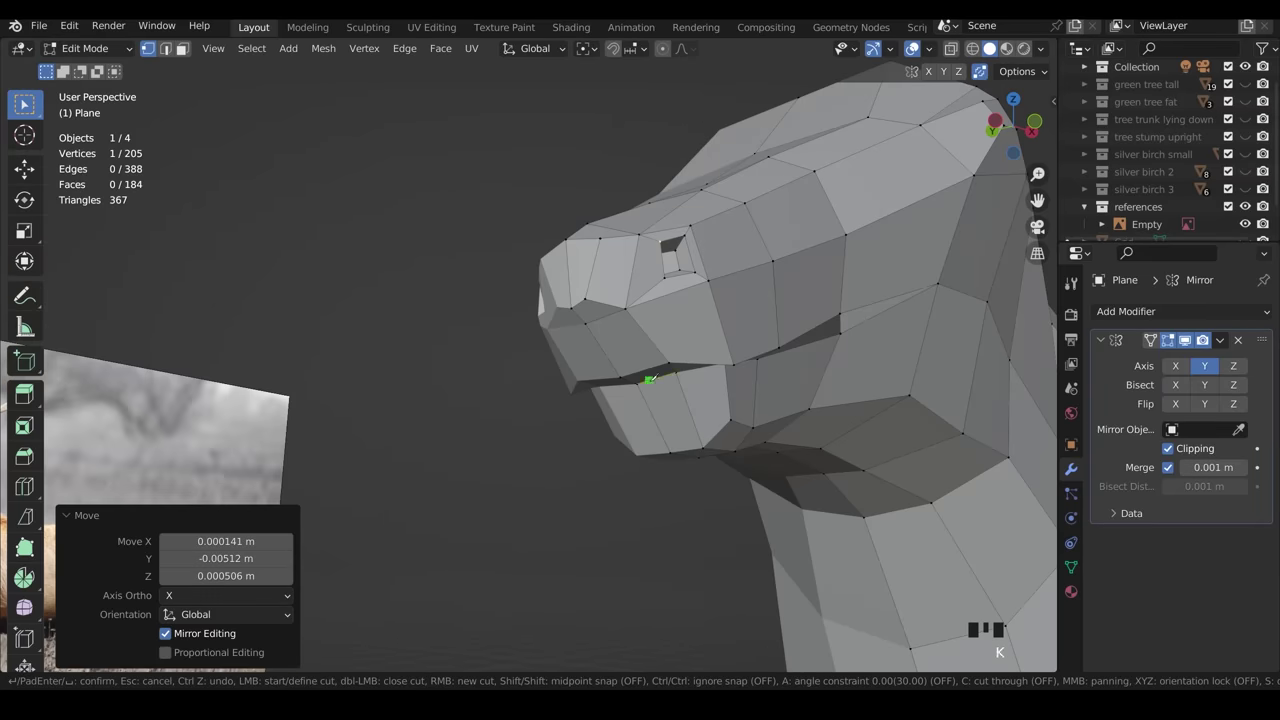
{"action": "key", "text": "Return"}
{"action": "middle_click_drag", "start_coordinate": [650, 378], "coordinate": [600, 440]}
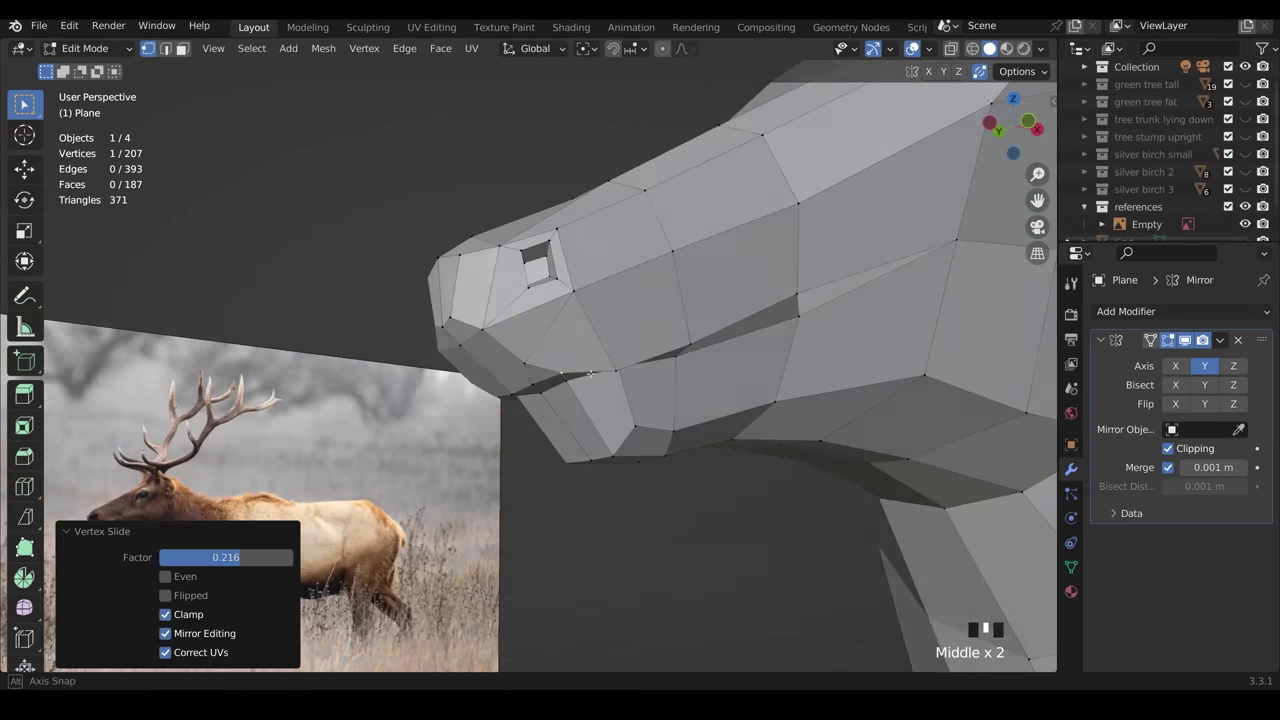
{"action": "middle_click_drag", "start_coordinate": [560, 450], "coordinate": [588, 390]}
{"action": "key", "text": "g"}
{"action": "left_click", "coordinate": [580, 420]}
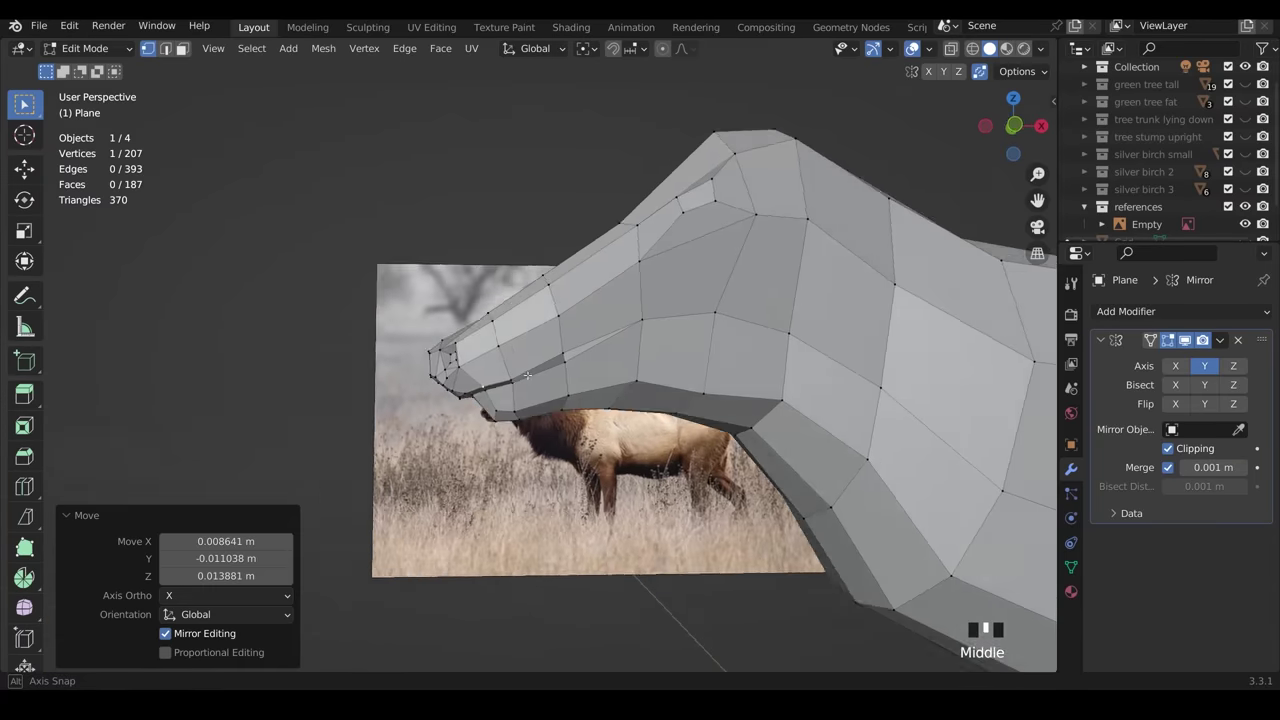
{"action": "middle_click_drag", "start_coordinate": [650, 480], "coordinate": [677, 470]}
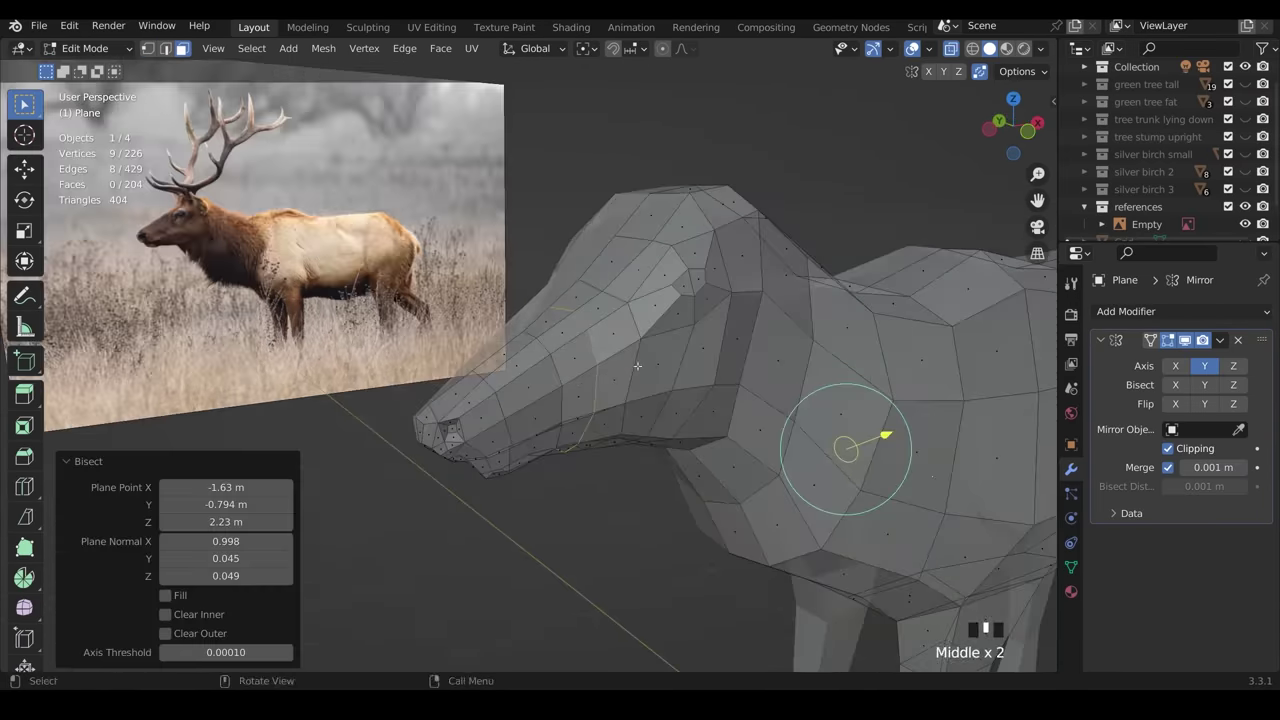
Lower the selected head vertices and box-select more vertices on the mesh.
{"action": "key", "text": "Tab"}
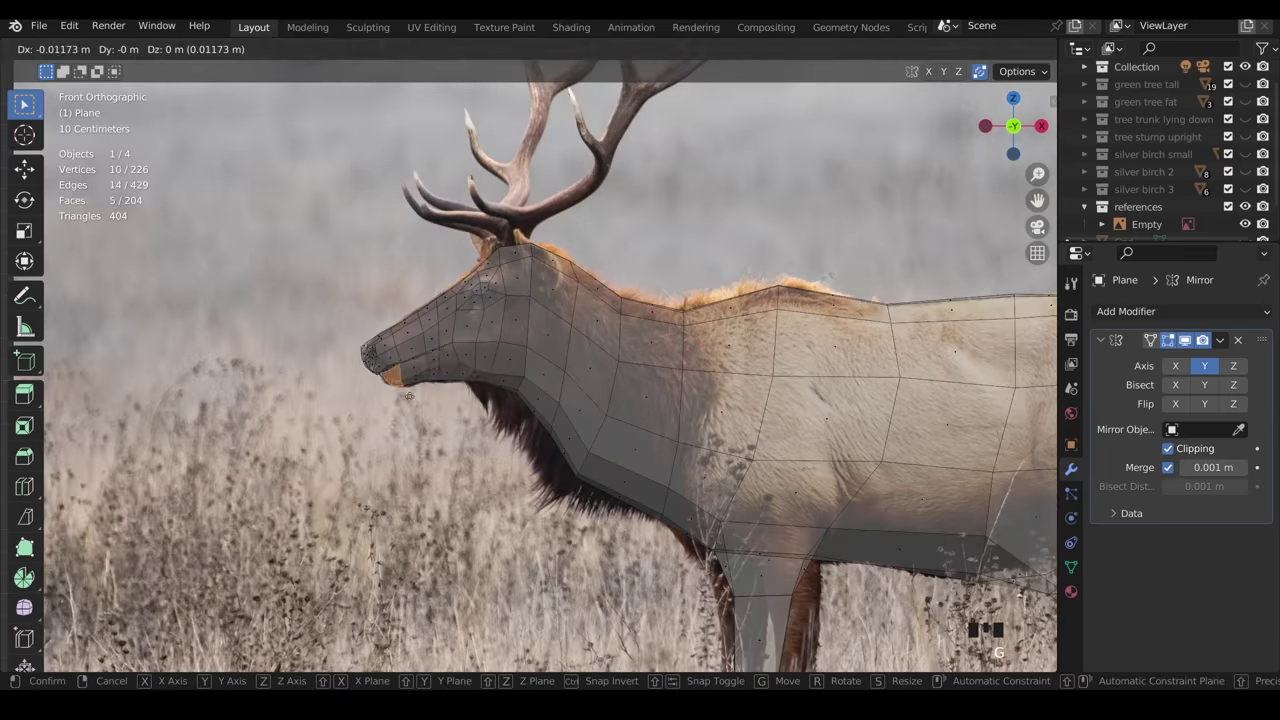
{"action": "left_click", "coordinate": [409, 396]}
{"action": "key", "text": "b"}
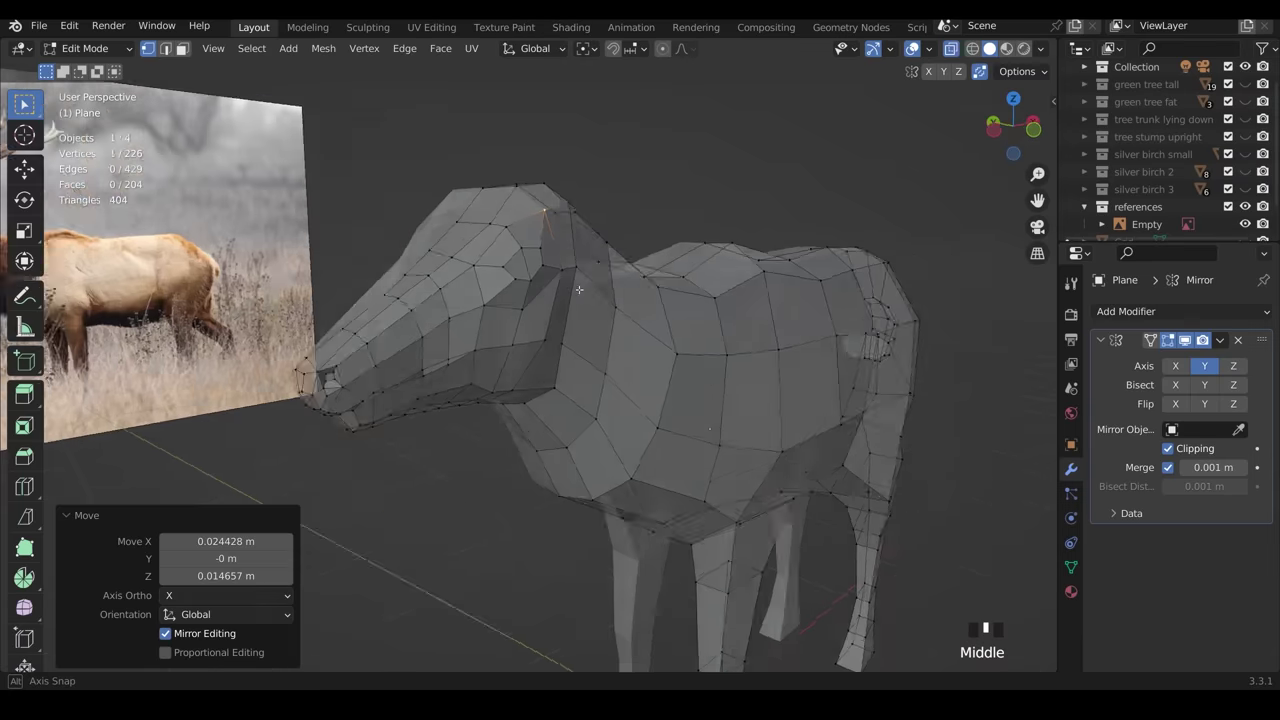
{"action": "middle_click_drag", "start_coordinate": [560, 330], "coordinate": [584, 318]}
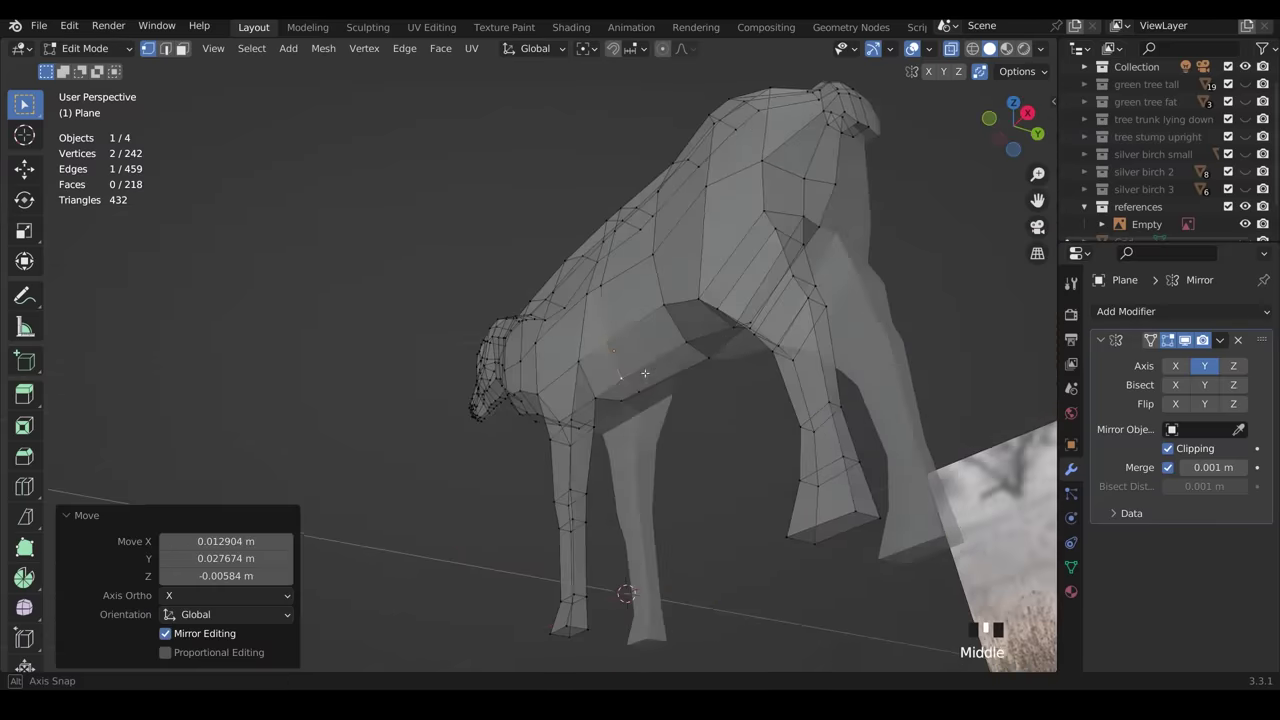
{"action": "middle_click_drag", "start_coordinate": [600, 480], "coordinate": [575, 640]}
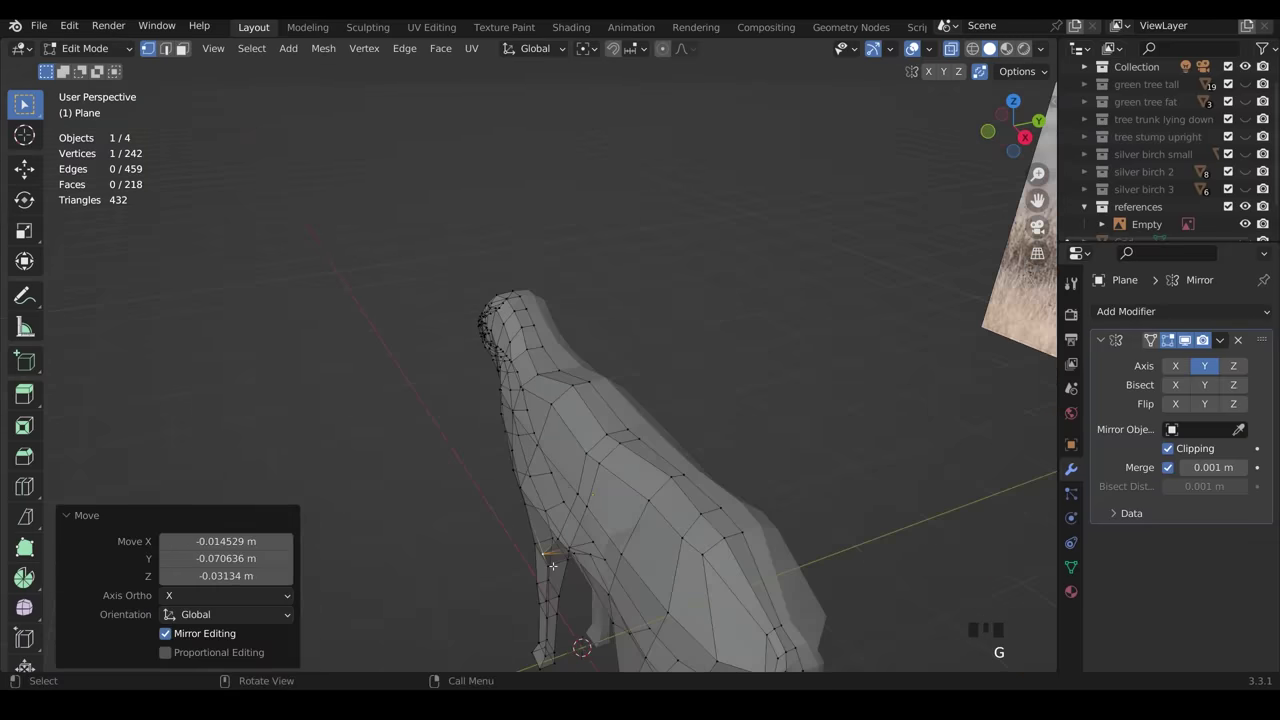
{"action": "scroll", "coordinate": [719, 513], "scroll_direction": "down", "scroll_amount": 3}
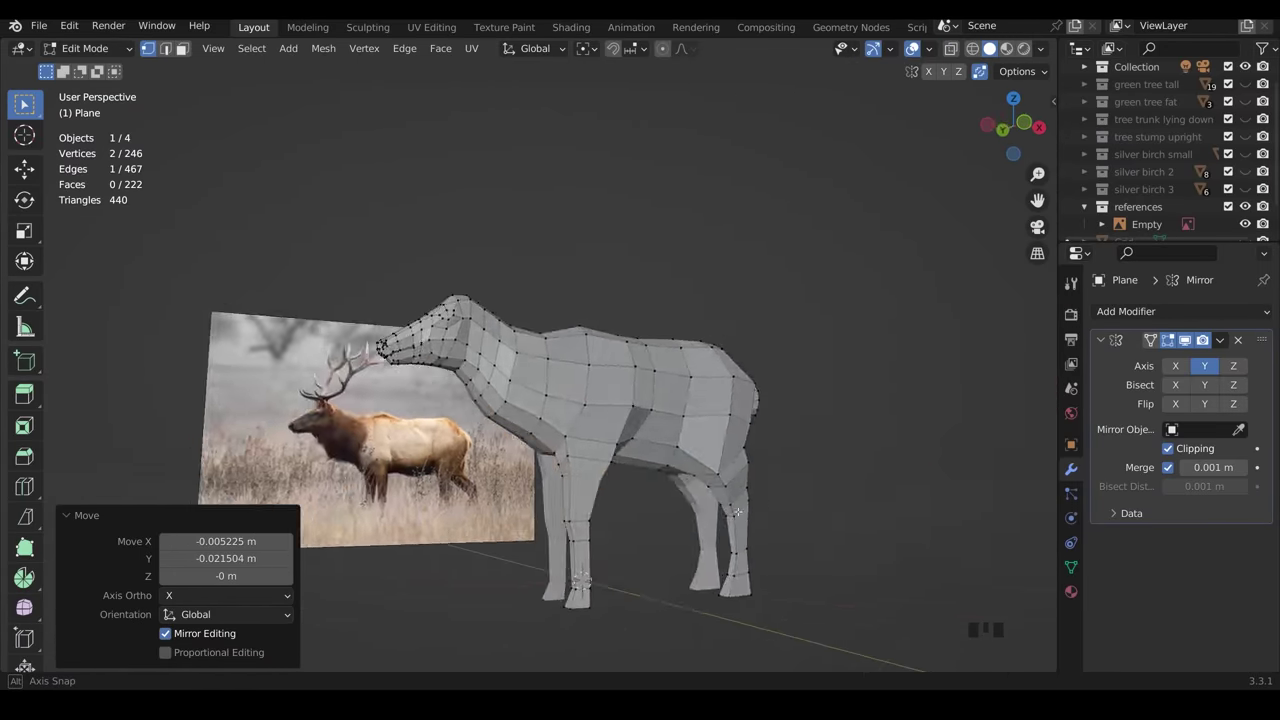
Cut across the head around the ears, undo the smoothing and nudge a vertex.
{"action": "middle_click_drag", "start_coordinate": [737, 512], "coordinate": [700, 530]}
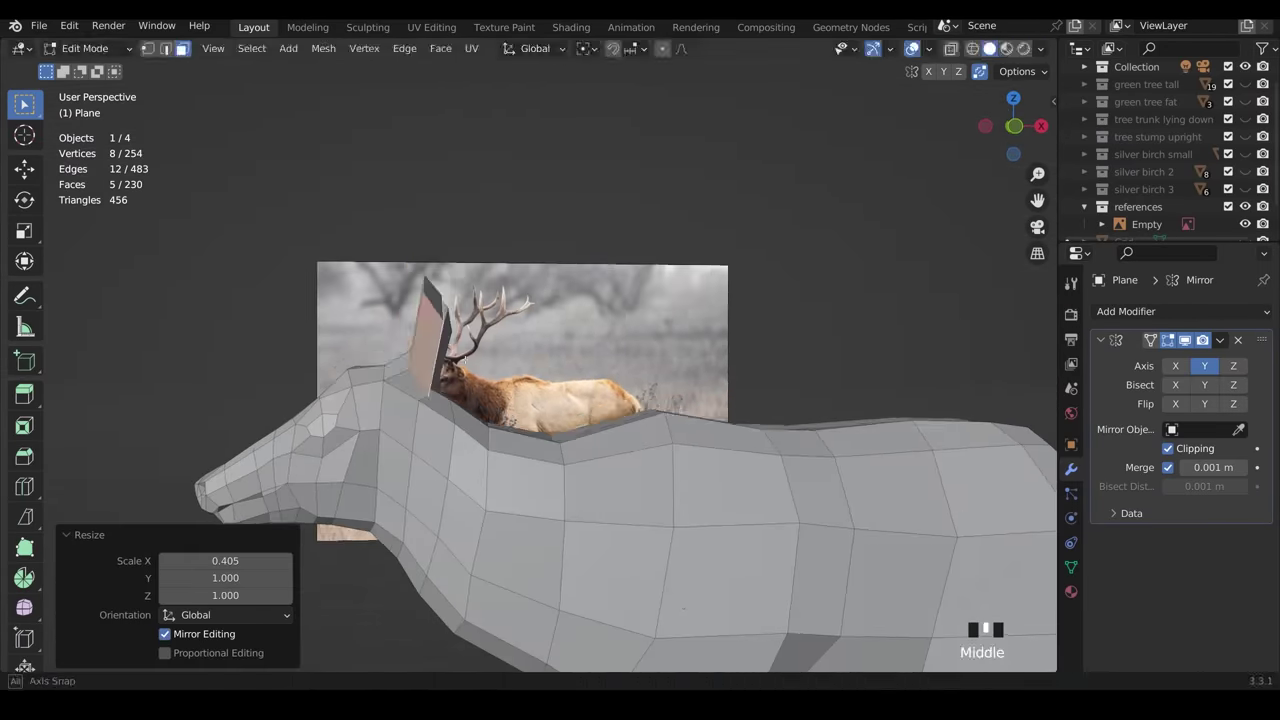
{"action": "middle_click_drag", "start_coordinate": [560, 440], "coordinate": [479, 425]}
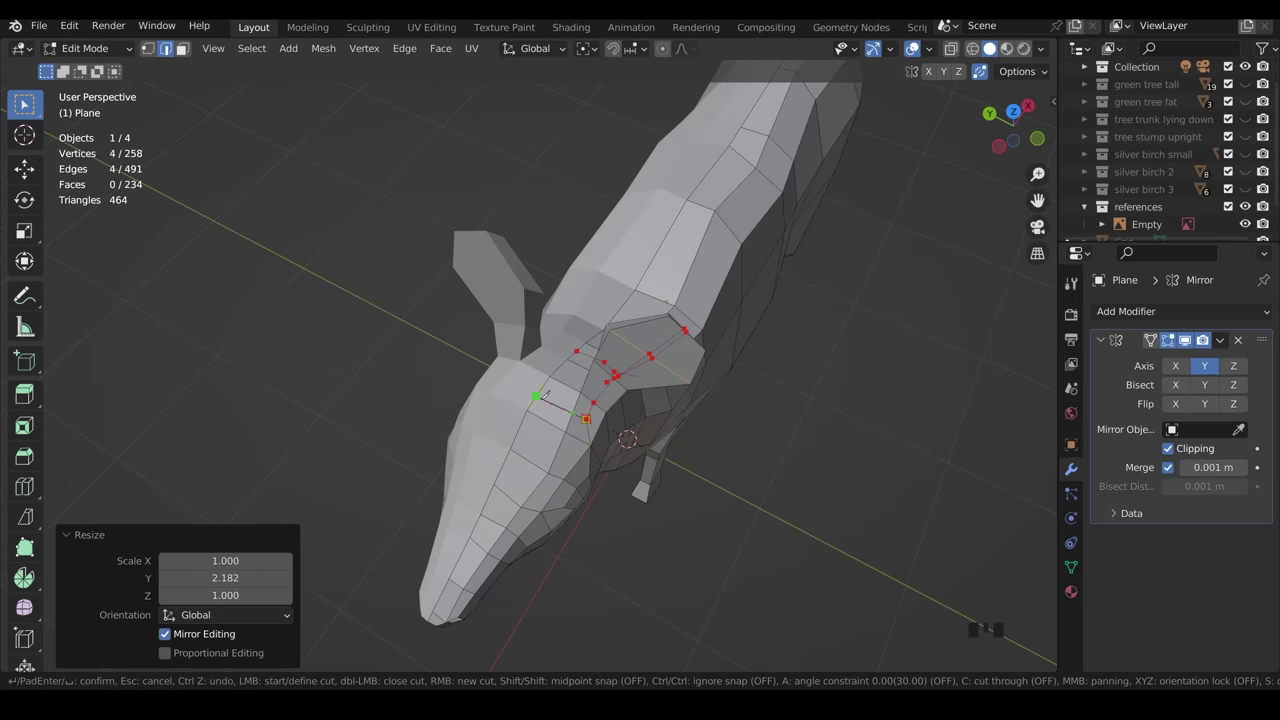
{"action": "middle_click_drag", "start_coordinate": [543, 395], "coordinate": [643, 345]}
{"action": "key", "text": "Return"}
{"action": "middle_click_drag", "start_coordinate": [535, 291], "coordinate": [600, 280]}
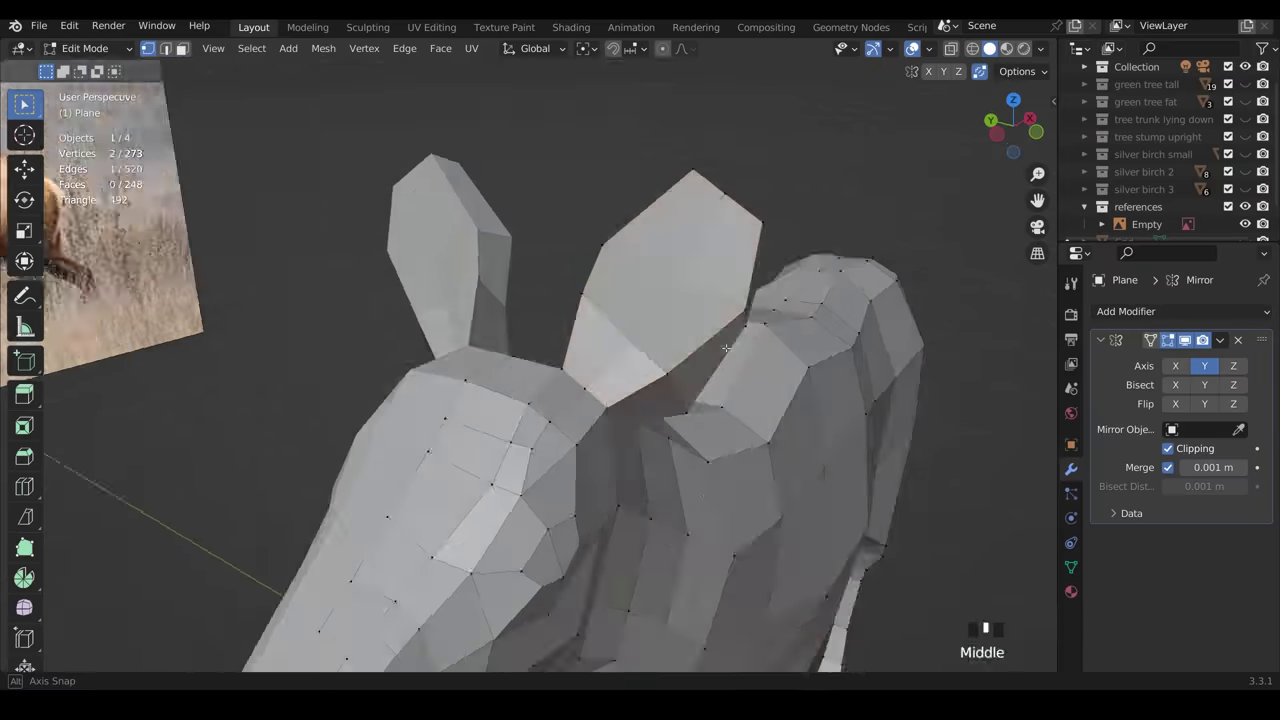
{"action": "key", "text": "ctrl+z"}
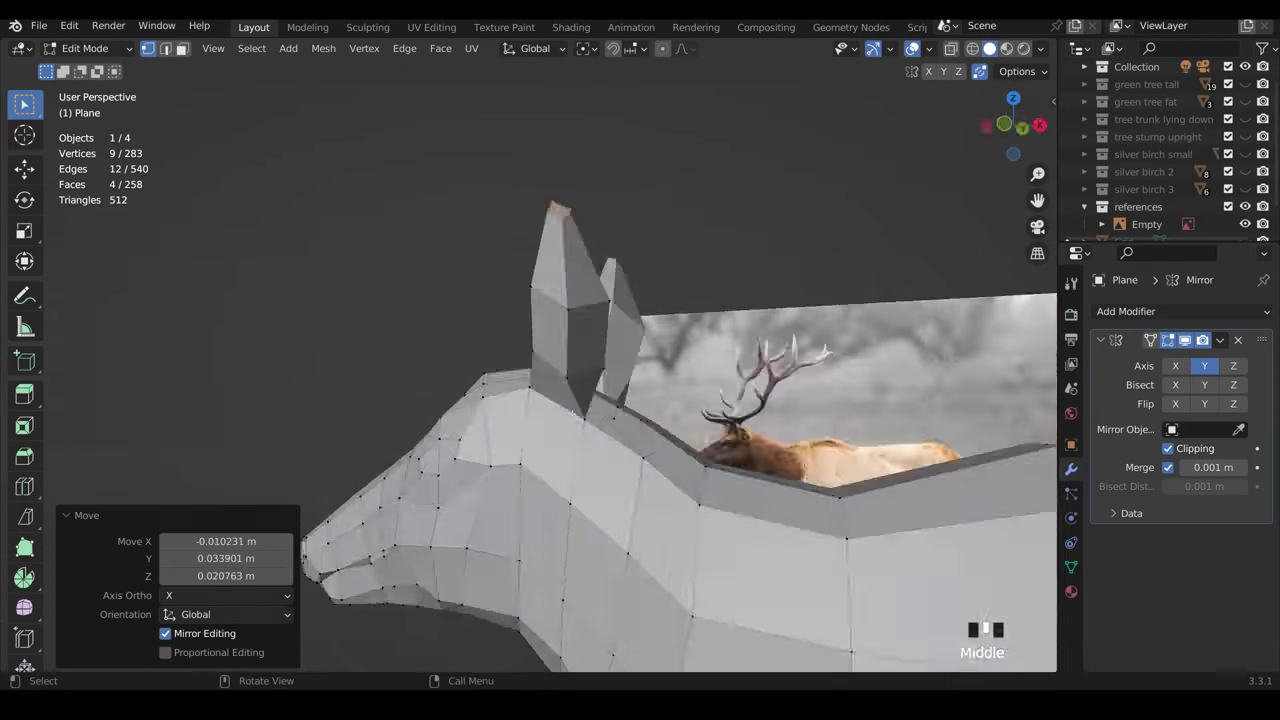
{"action": "middle_click_drag", "start_coordinate": [380, 330], "coordinate": [422, 314]}
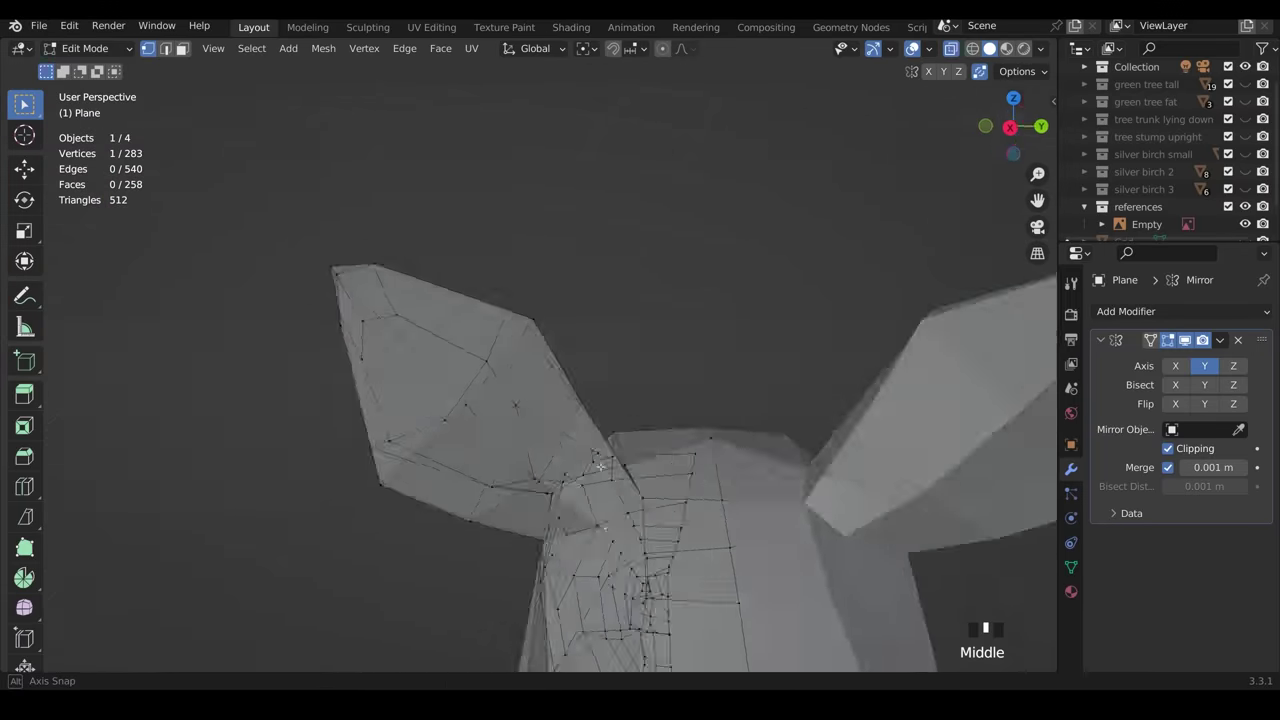
Undo the last two edits to the stag mesh.
{"action": "key", "text": "ctrl+z"}
{"action": "key", "text": "ctrl+z"}
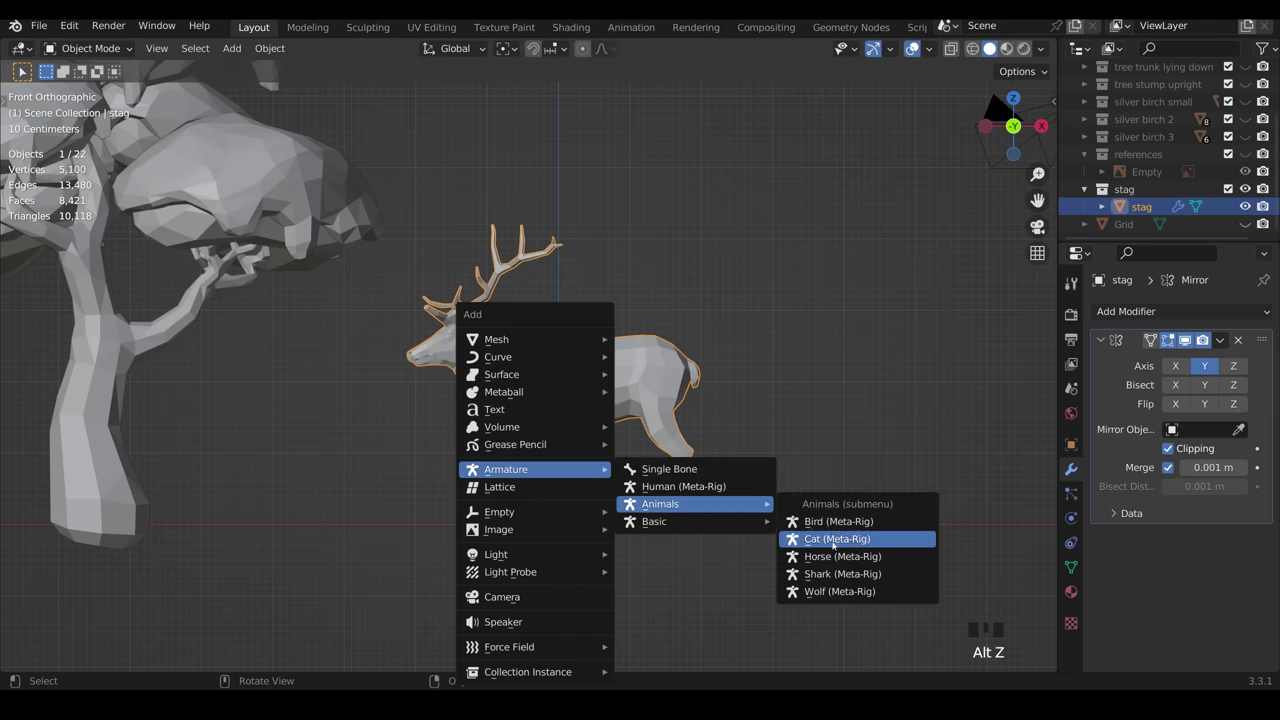
Add a Cat meta-rig and turn the stag 90° around the Z axis.
{"action": "left_click", "coordinate": [833, 542]}
{"action": "scroll", "coordinate": [753, 427], "scroll_direction": "down", "scroll_amount": 1}
{"action": "left_click", "coordinate": [666, 401]}
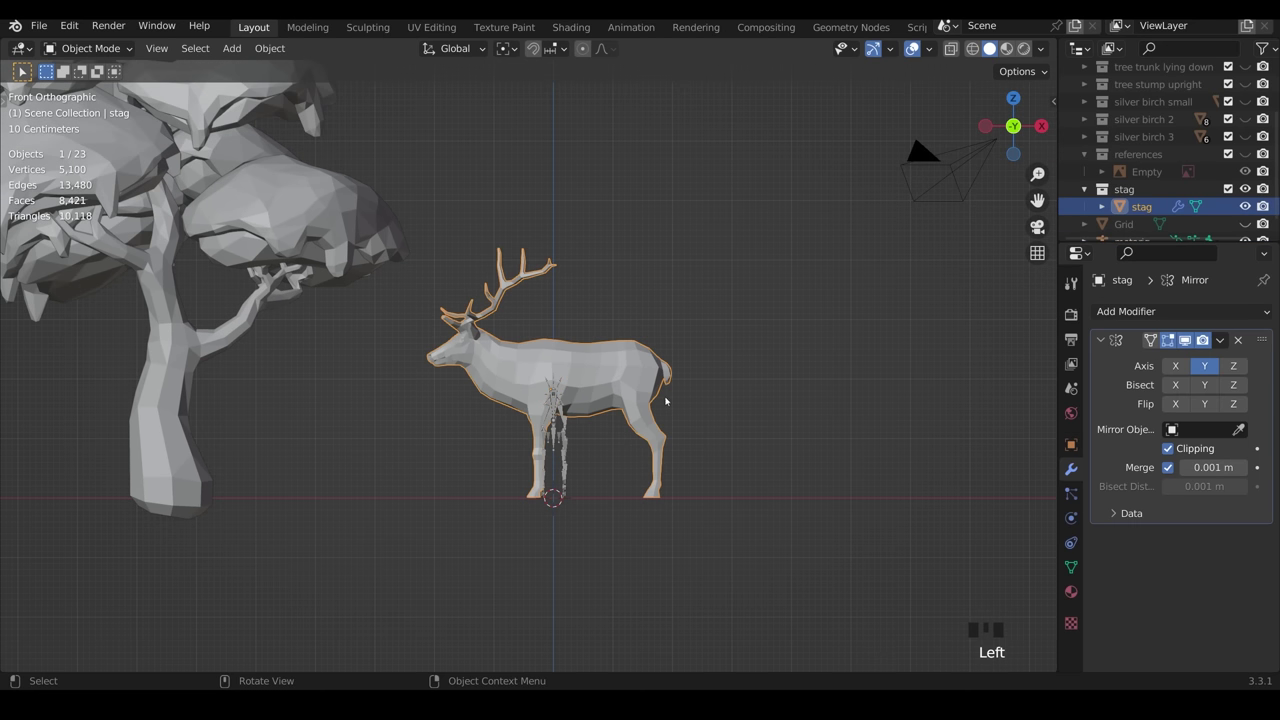
{"action": "key", "text": "z"}
{"action": "key", "text": "9"}
{"action": "key", "text": "0"}
{"action": "key", "text": "Return"}
{"action": "scroll", "coordinate": [678, 431], "scroll_direction": "up", "scroll_amount": 3}
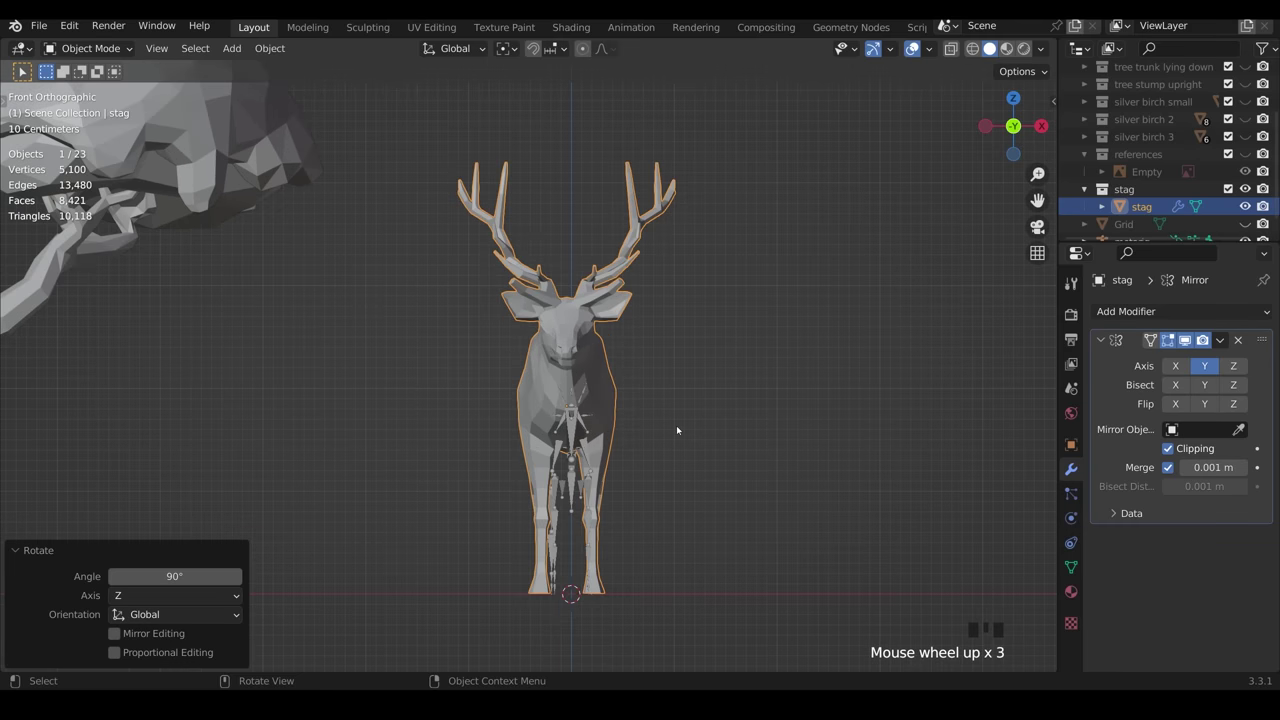
Move the stag along X and apply its rotation.
{"action": "key", "text": "g"}
{"action": "key", "text": "x"}
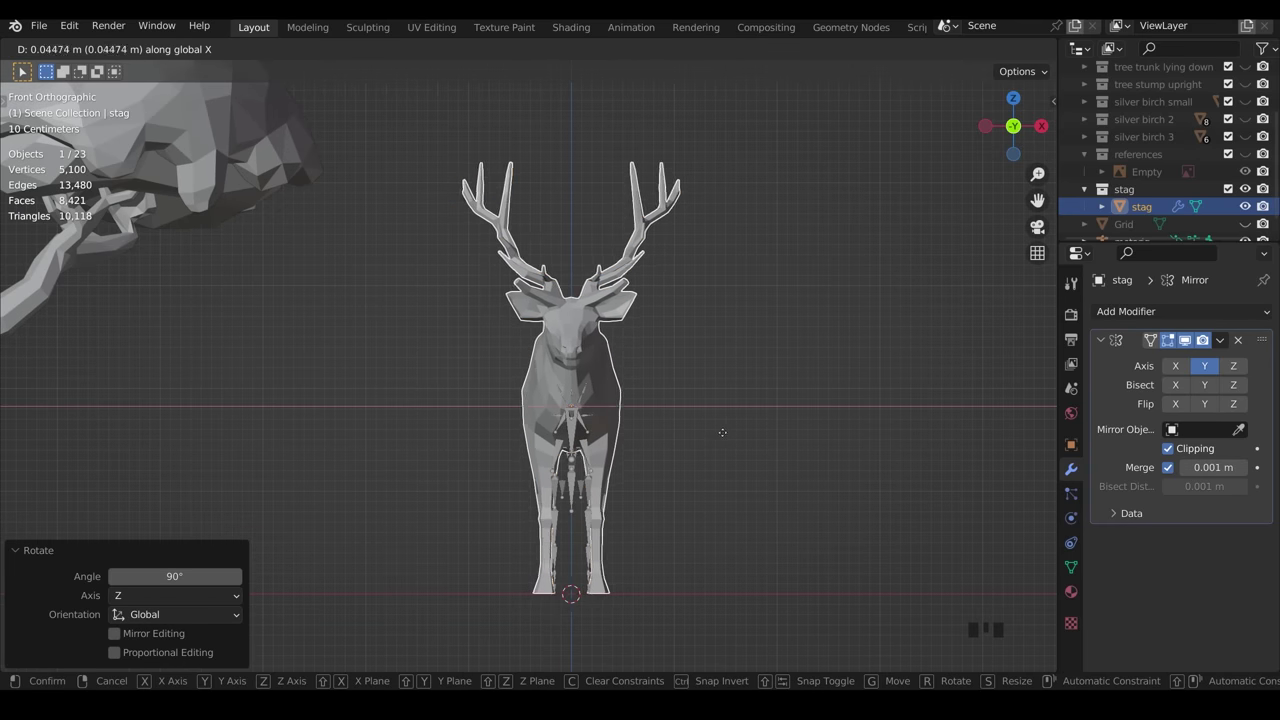
{"action": "left_click", "coordinate": [723, 432]}
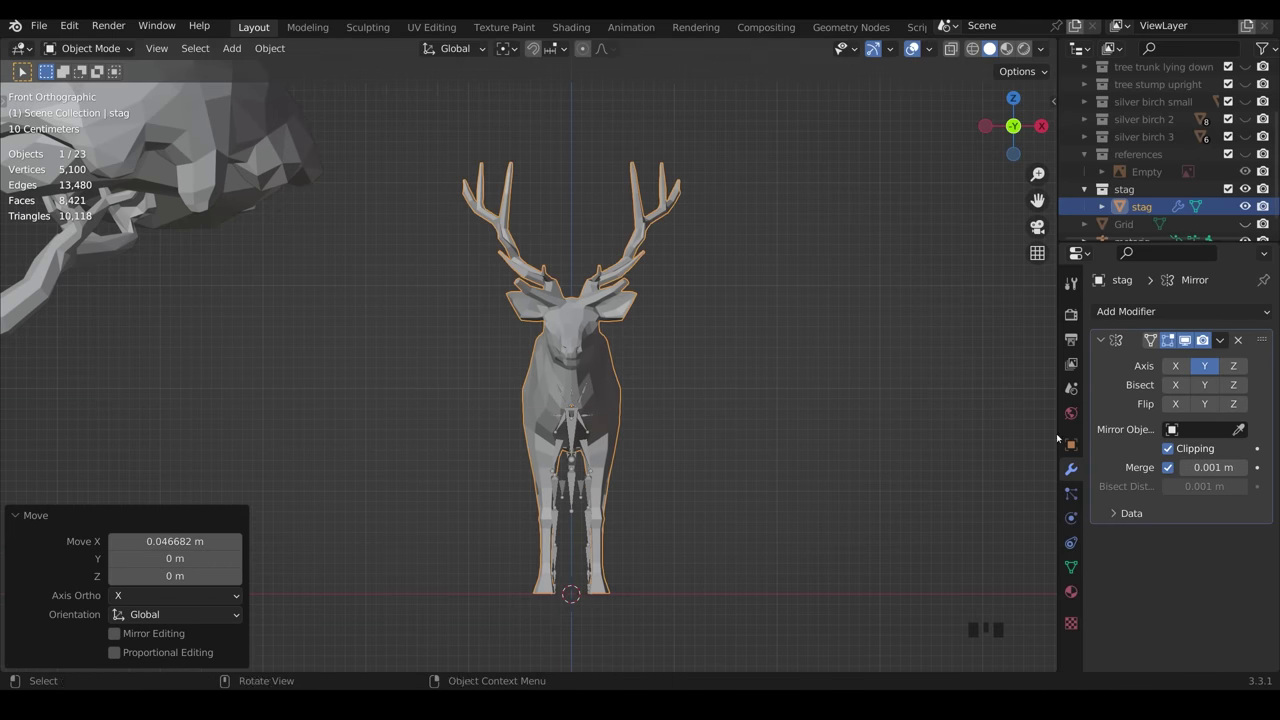
{"action": "key", "text": "ctrl+a"}
{"action": "left_click", "coordinate": [688, 356]}
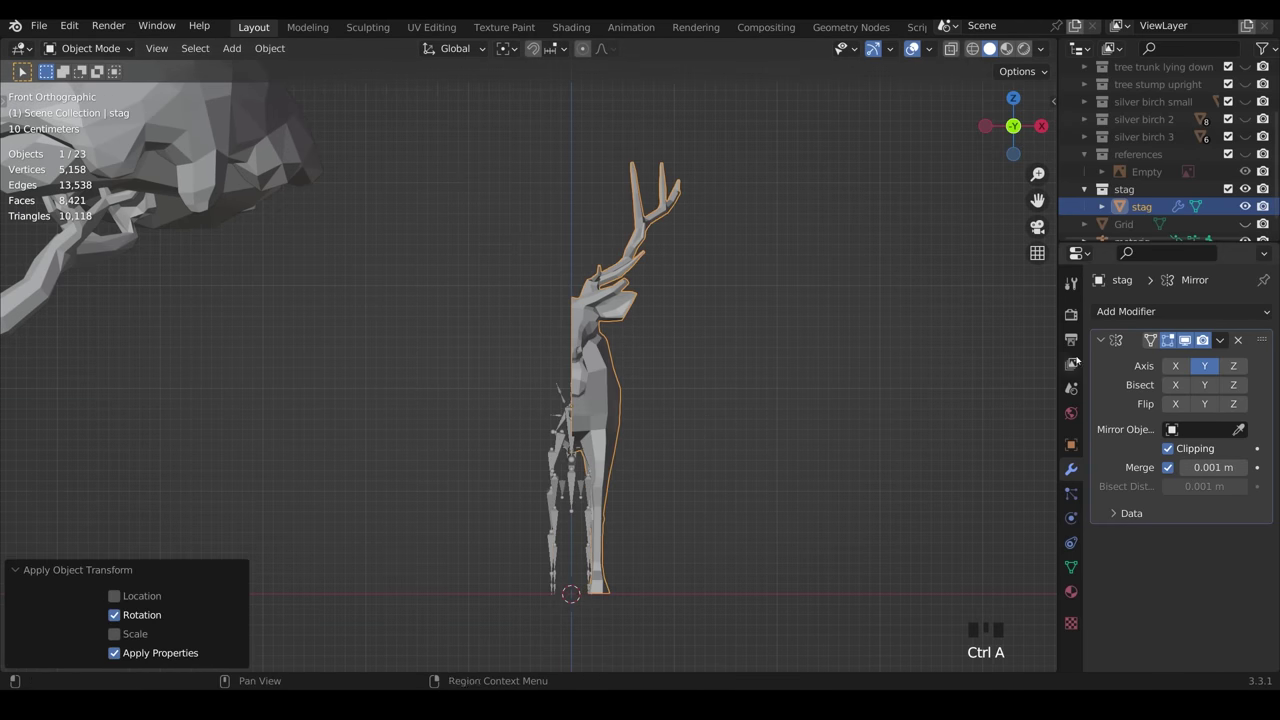
Turn on In Front in the cat meta-rig's viewport display settings.
{"action": "left_click", "coordinate": [577, 498]}
{"action": "left_click", "coordinate": [1071, 542]}
{"action": "left_click", "coordinate": [1071, 518]}
{"action": "scroll", "coordinate": [1157, 527], "scroll_direction": "down", "scroll_amount": 2}
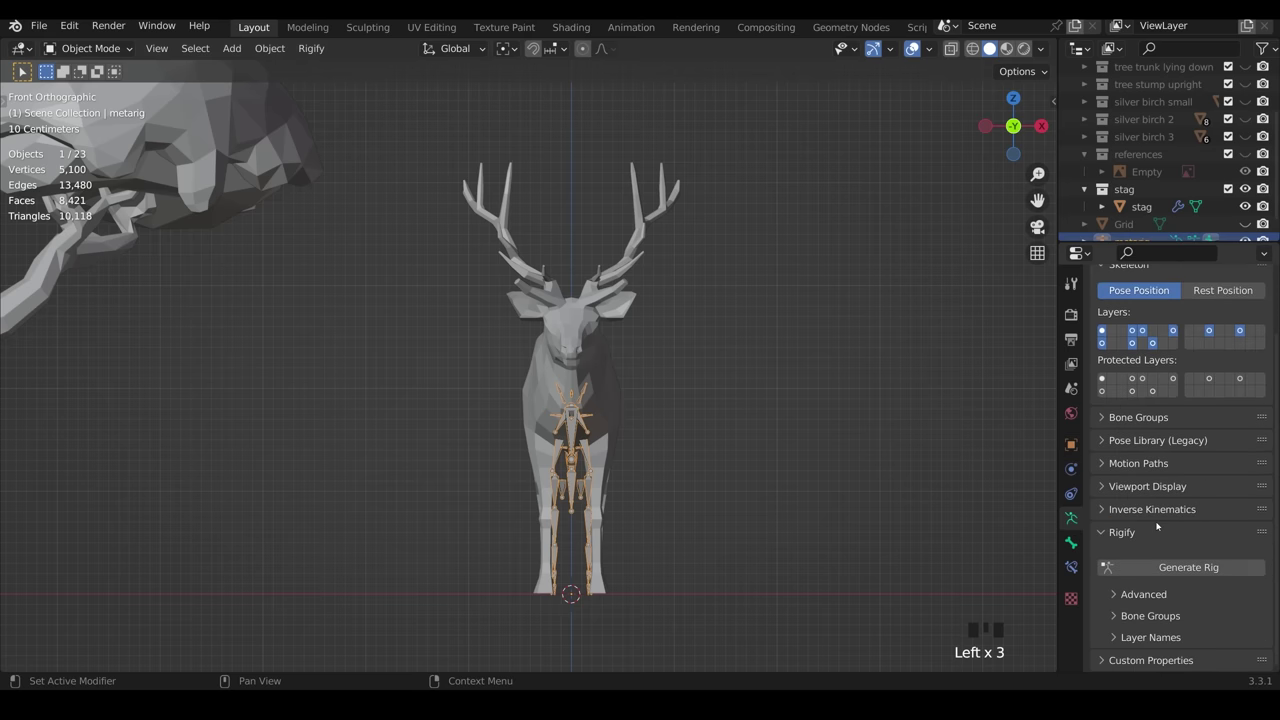
{"action": "left_click", "coordinate": [1104, 533]}
{"action": "left_click", "coordinate": [1147, 482]}
{"action": "scroll", "coordinate": [1150, 560], "scroll_direction": "down", "scroll_amount": 1}
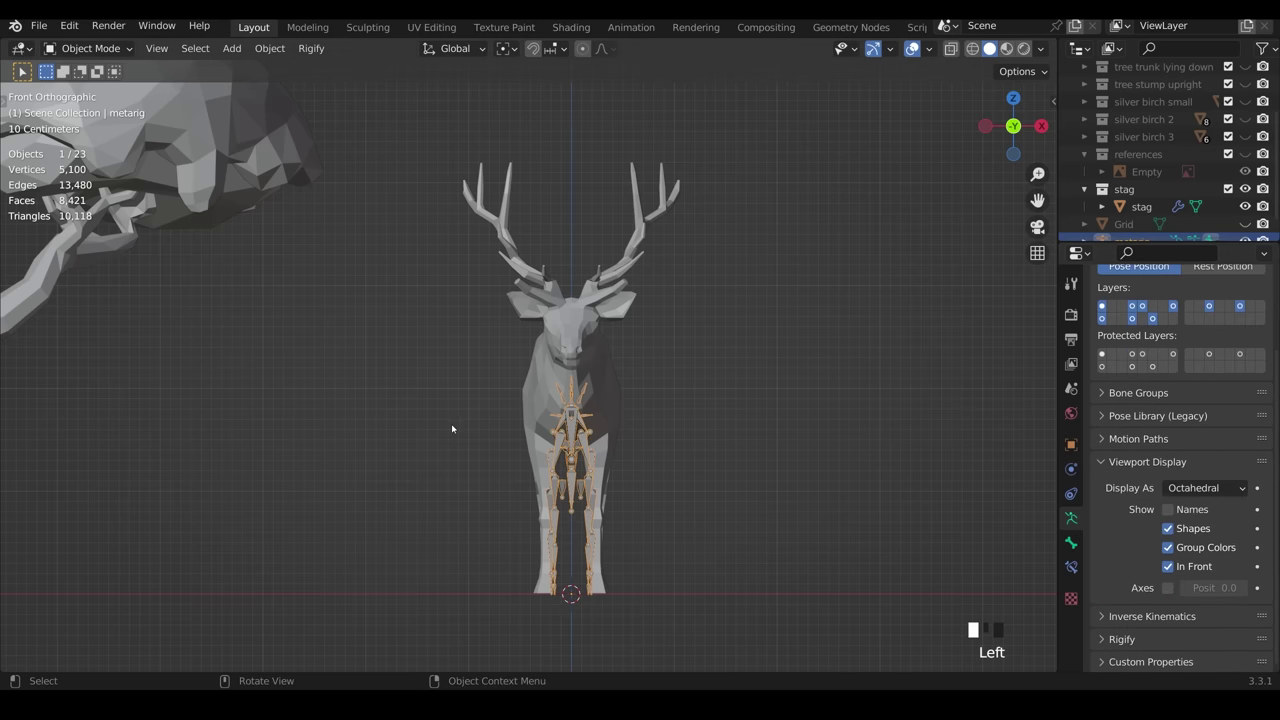
Move the rig along Y to sit inside the stag, then enter its Edit Mode.
{"action": "key", "text": "KP_3"}
{"action": "key", "text": "g"}
{"action": "key", "text": "y"}
{"action": "key", "text": "Return"}
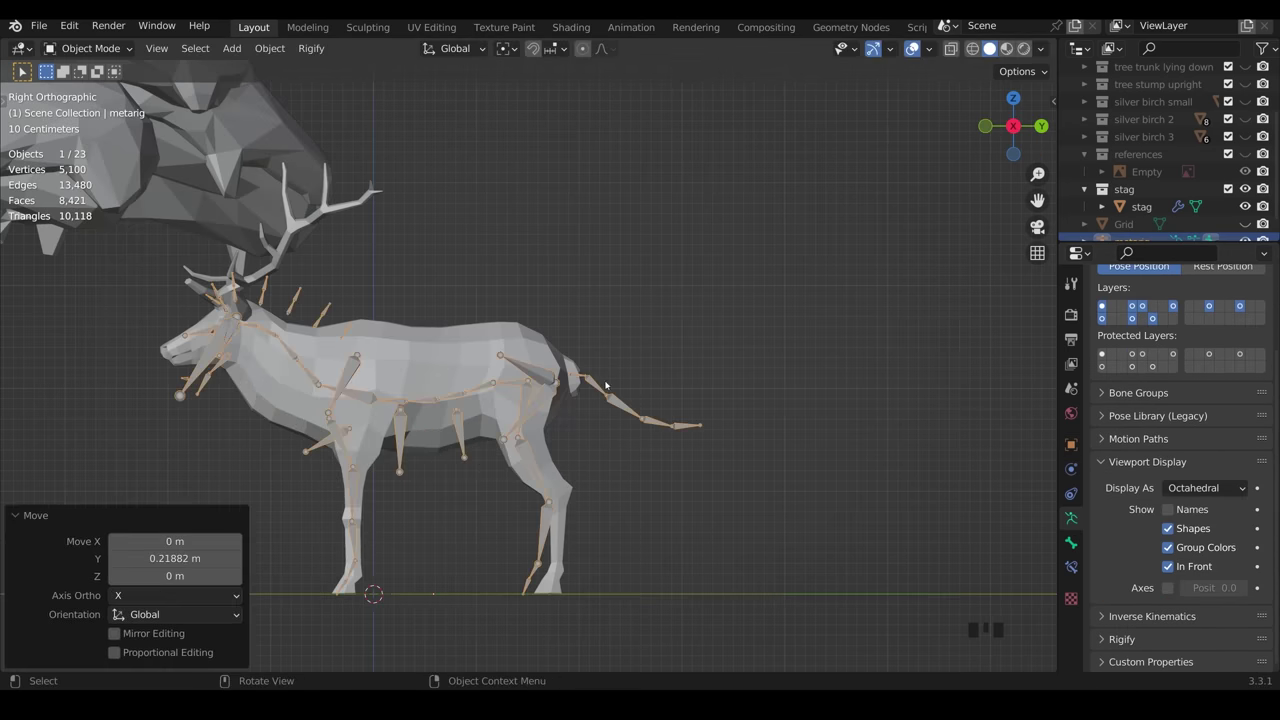
{"action": "key", "text": "KP_1"}
{"action": "key", "text": "Tab"}
{"action": "key", "text": "KP_3"}
Delete the unneeded extra head bones from the meta-rig.
{"action": "left_click", "coordinate": [281, 352]}
{"action": "left_click", "coordinate": [281, 352], "text": "shift"}
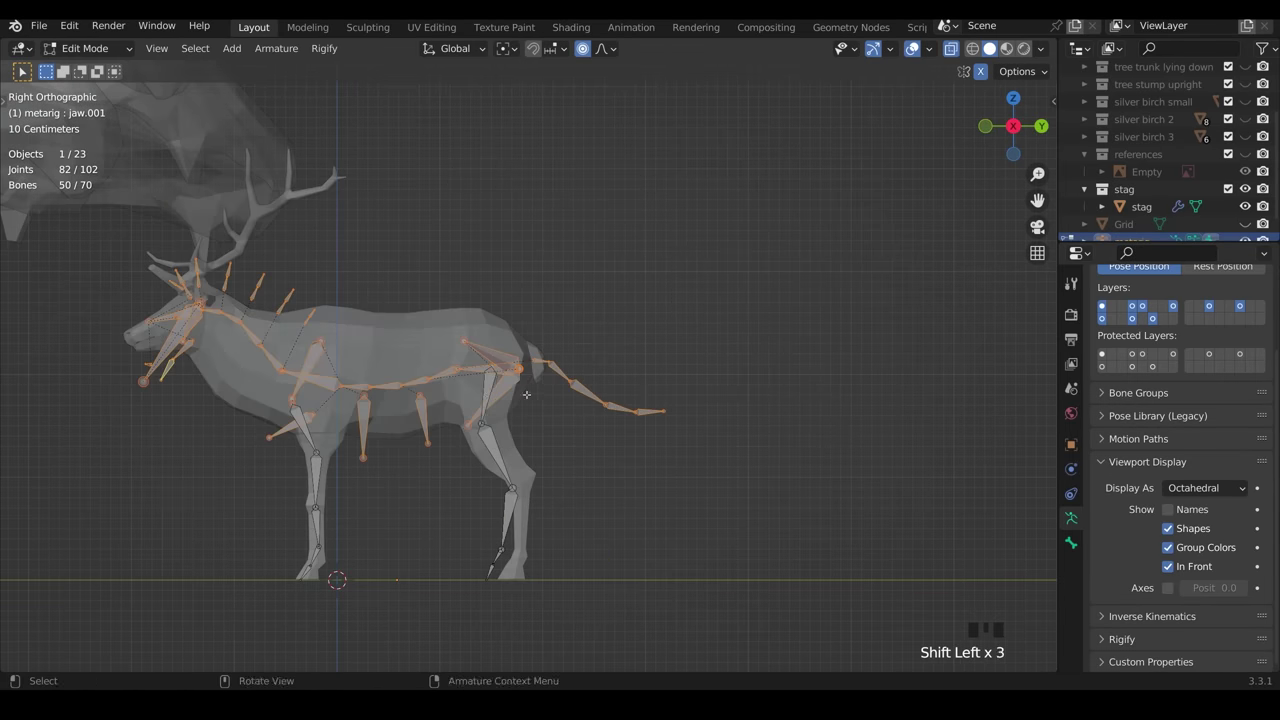
{"action": "key", "text": "g"}
{"action": "key", "text": "z"}
{"action": "left_click", "coordinate": [281, 352]}
{"action": "left_click", "coordinate": [184, 276], "text": "shift"}
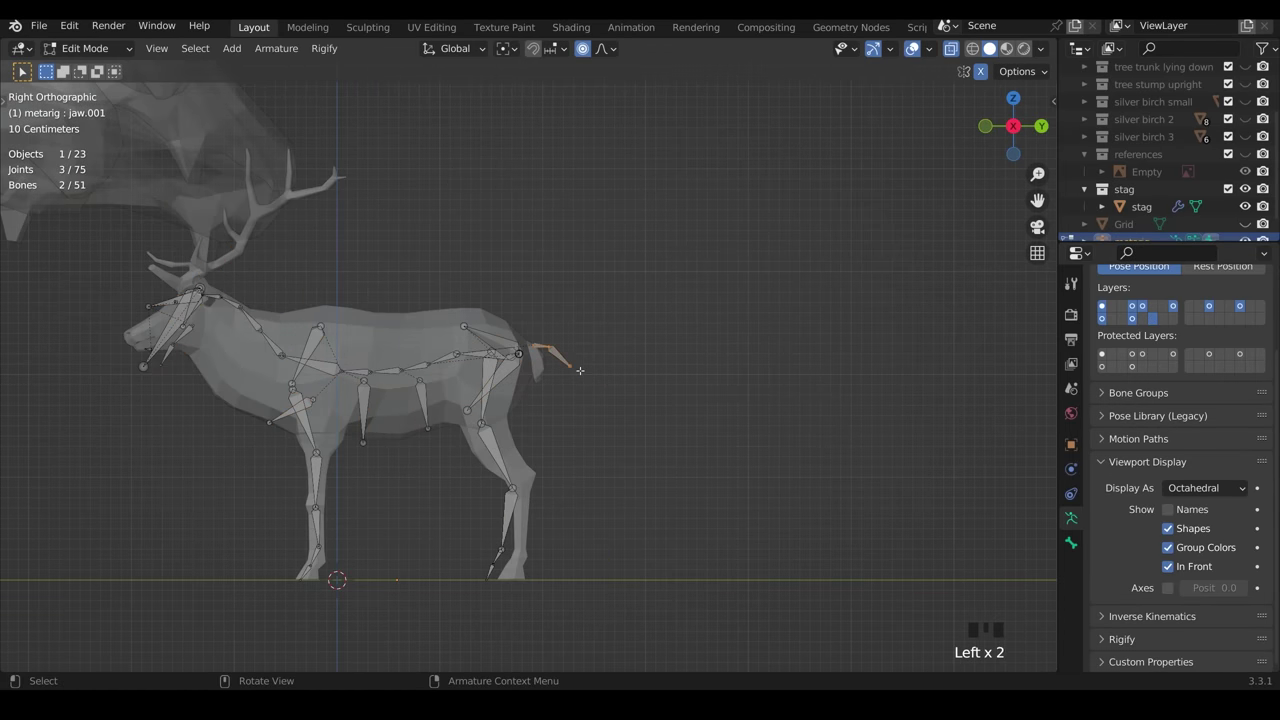
{"action": "left_click", "coordinate": [116, 350]}
Move the six spine bones to fit inside the stag's body.
{"action": "mouse_move", "coordinate": [330, 380]}
{"action": "middle_mouse_down"}
{"action": "mouse_move", "coordinate": [360, 330]}
{"action": "mouse_move", "coordinate": [320, 370]}
{"action": "mouse_move", "coordinate": [341, 375]}
{"action": "middle_mouse_up"}
{"action": "key", "text": "KP_1"}
{"action": "key", "text": "KP_3"}
{"action": "left_click_drag", "start_coordinate": [380, 340], "coordinate": [690, 385]}
{"action": "key", "text": "g"}
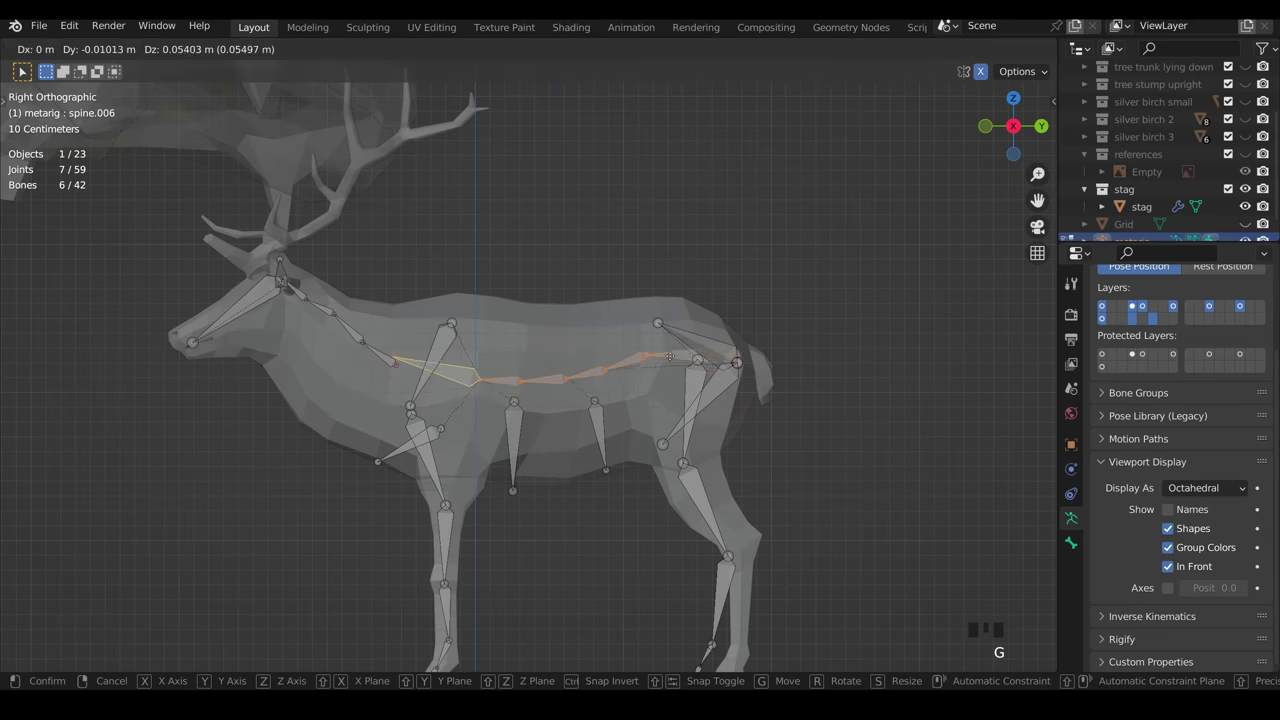
{"action": "left_click", "coordinate": [437, 430]}
{"action": "middle_click_drag", "start_coordinate": [437, 430], "coordinate": [600, 400]}
{"action": "key", "text": "KP_3"}
{"action": "key", "text": "g"}
{"action": "left_click", "coordinate": [806, 374]}
{"action": "middle_click_drag", "start_coordinate": [806, 374], "coordinate": [512, 383]}
Raise spine.006 and a spine joint up into the body.
{"action": "left_click", "coordinate": [512, 383], "text": "shift"}
{"action": "key", "text": "g"}
{"action": "left_click", "coordinate": [509, 369]}
{"action": "key", "text": "KP_3"}
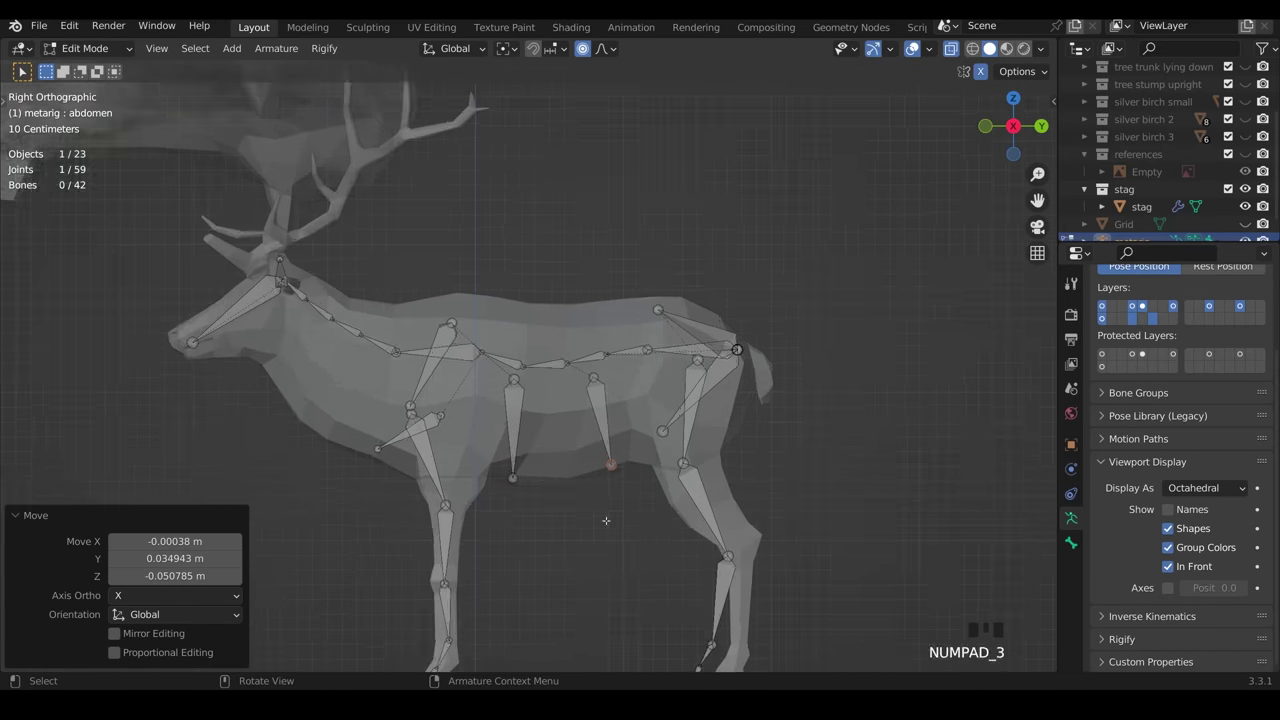
{"action": "scroll", "coordinate": [620, 471], "scroll_direction": "down", "scroll_amount": 2}
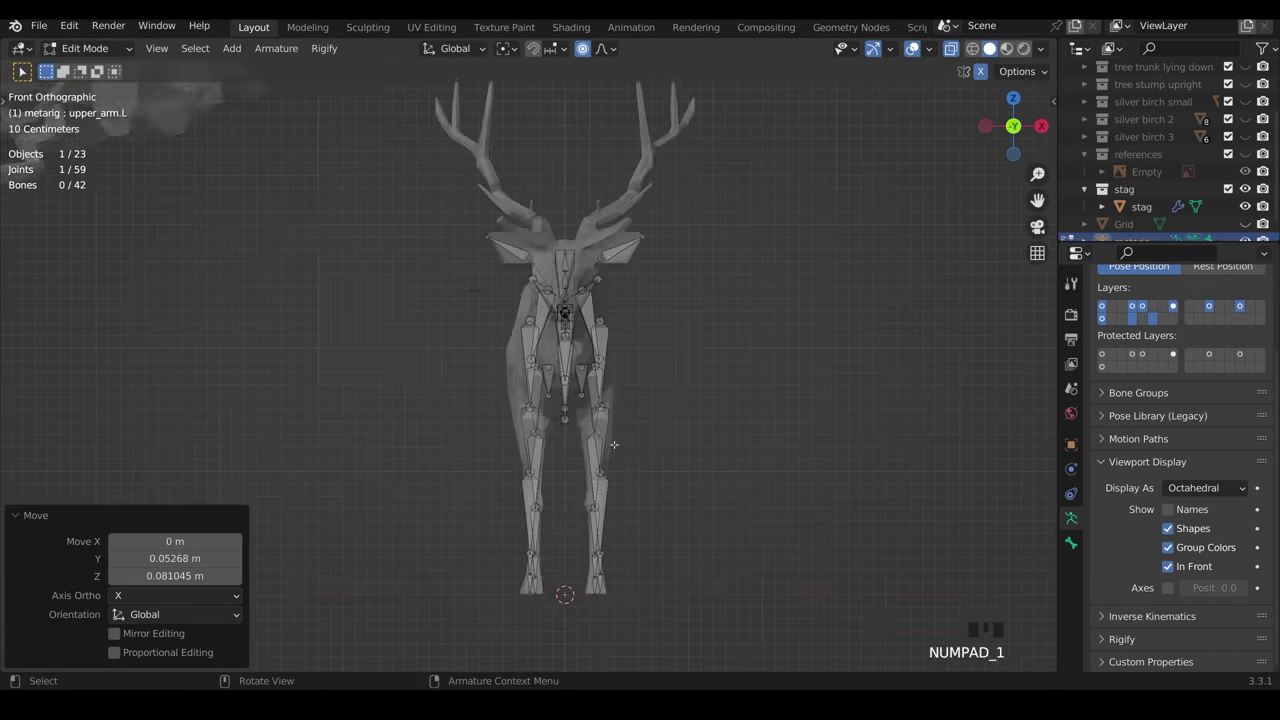
Save as 'trees16 stag armature.blend', apply the stag's scale, and parent it with automatic weights.
{"action": "key", "text": "ctrl+shift+s"}
{"action": "key", "text": "Return"}
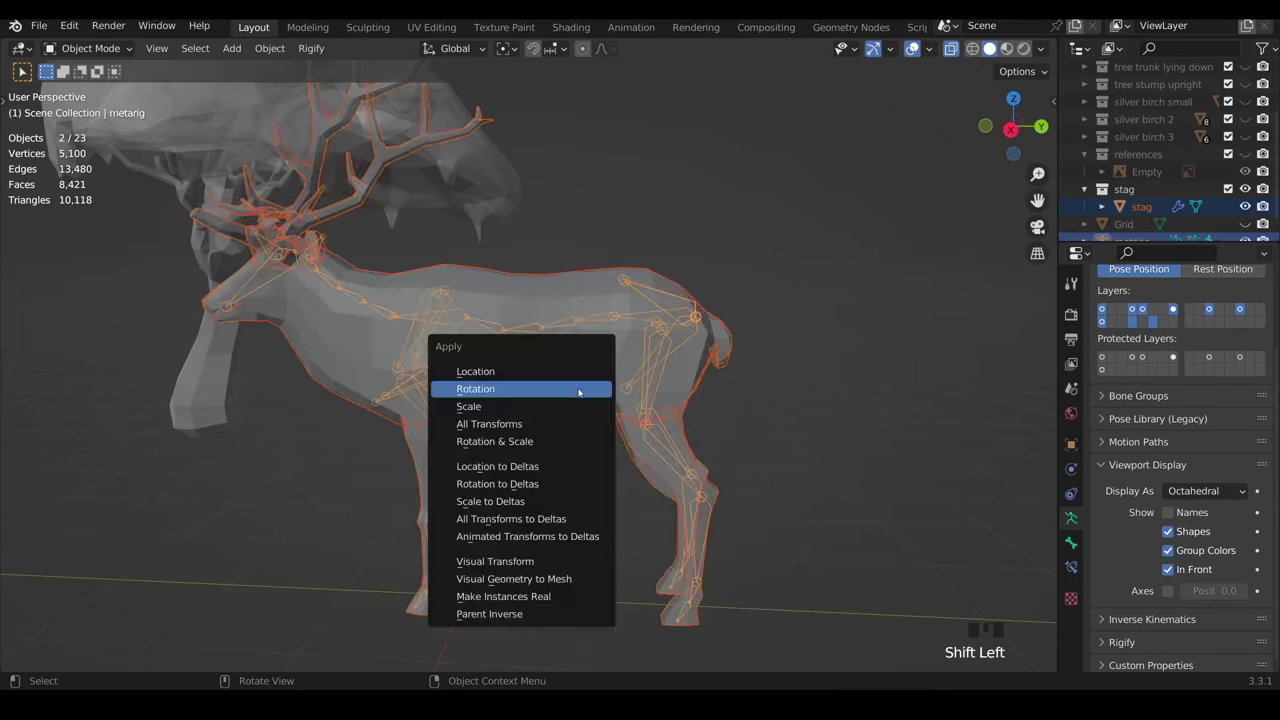
{"action": "left_click", "coordinate": [470, 404]}
{"action": "key", "text": "ctrl+p"}
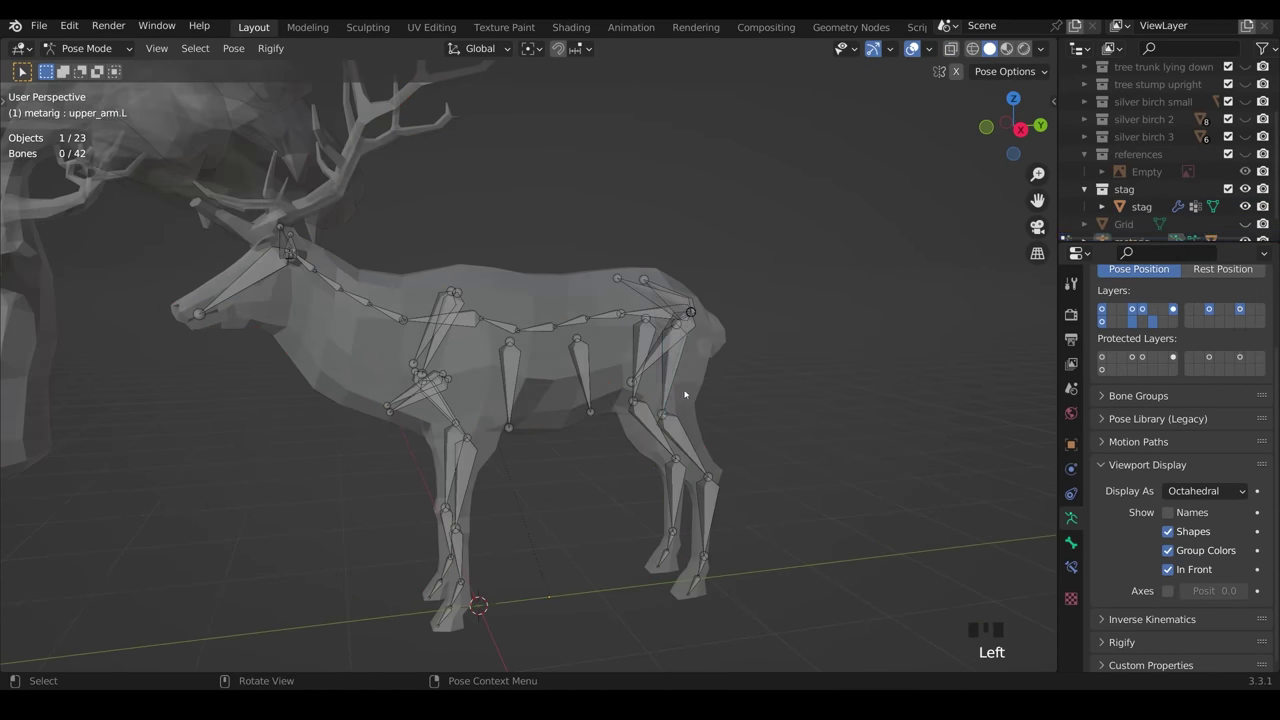
{"action": "middle_click_drag", "start_coordinate": [685, 395], "coordinate": [760, 505], "text": "ctrl"}
{"action": "left_click", "coordinate": [760, 505]}
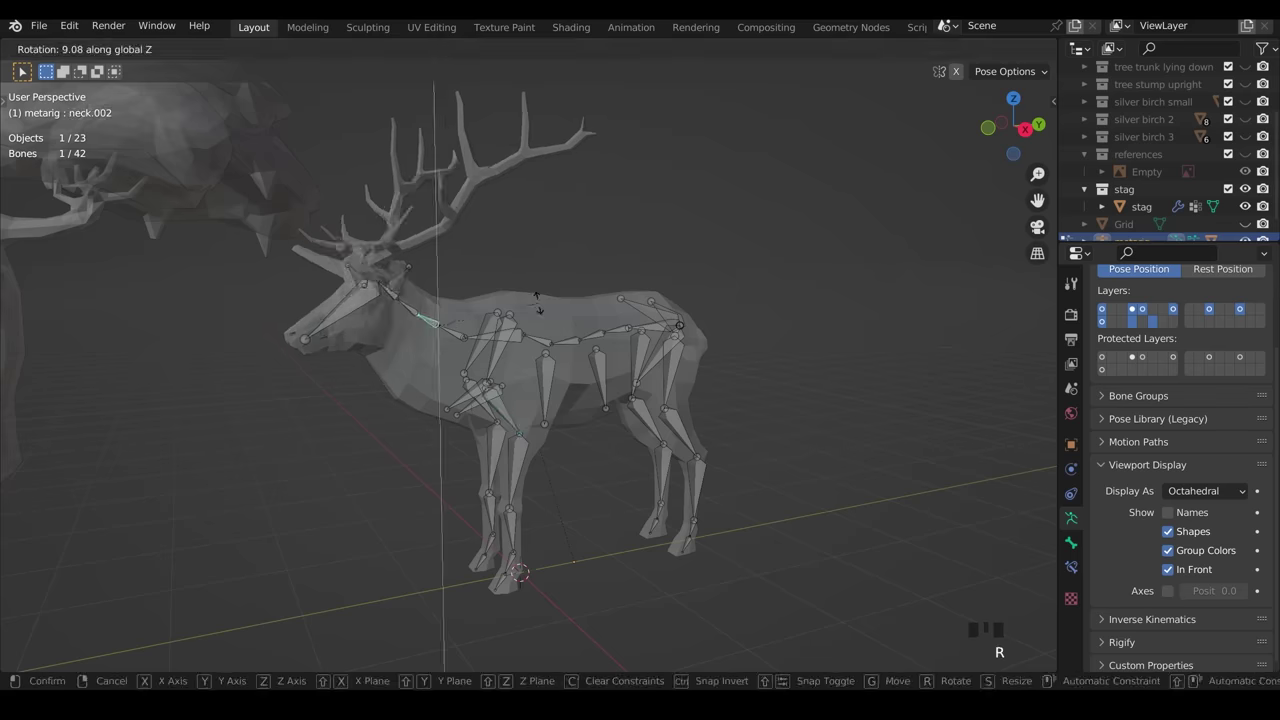
{"action": "middle_click_drag", "start_coordinate": [480, 420], "coordinate": [520, 440]}
Add an Inverse Kinematics constraint to the hind_foot.L bone.
{"action": "left_click", "coordinate": [653, 420]}
{"action": "left_click", "coordinate": [1071, 567]}
{"action": "left_click", "coordinate": [1183, 311]}
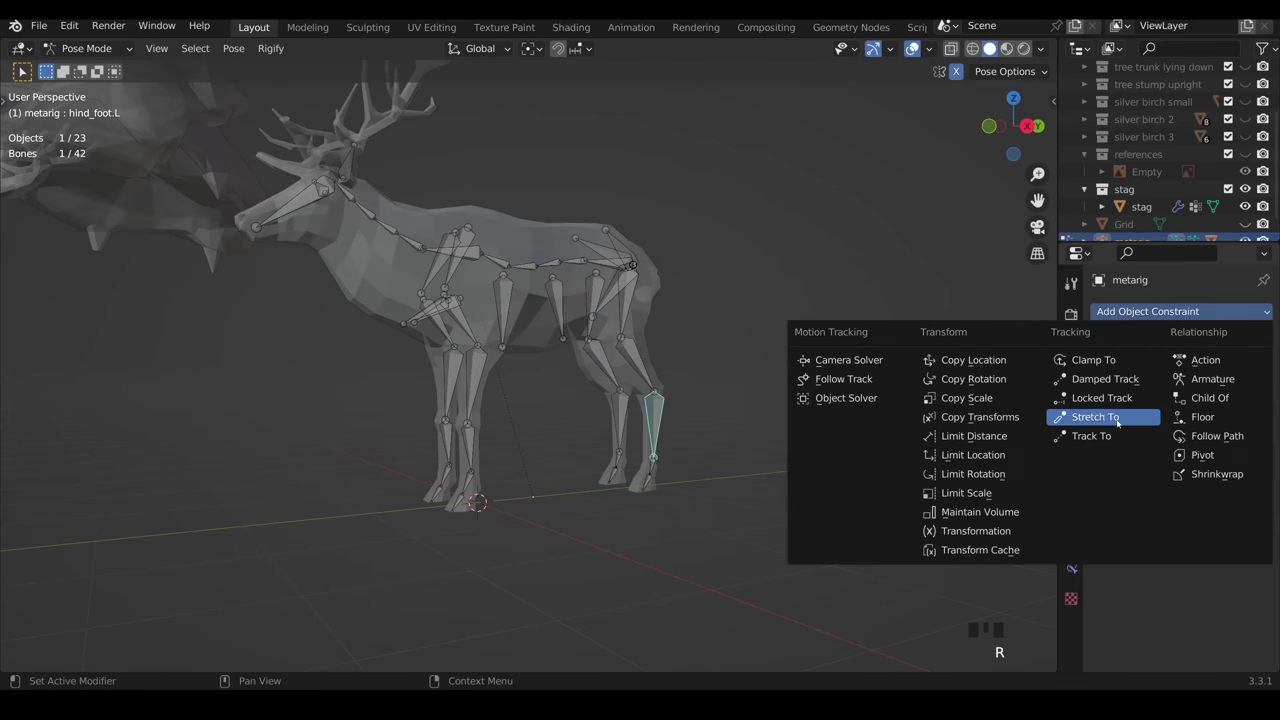
{"action": "left_click", "coordinate": [1183, 311]}
{"action": "left_click", "coordinate": [1100, 414]}
{"action": "middle_click_drag", "start_coordinate": [690, 545], "coordinate": [709, 560]}
Extrude a new bone from the hind foot and clear its parent.
{"action": "key", "text": "ctrl+Tab"}
{"action": "key", "text": "ctrl+Tab"}
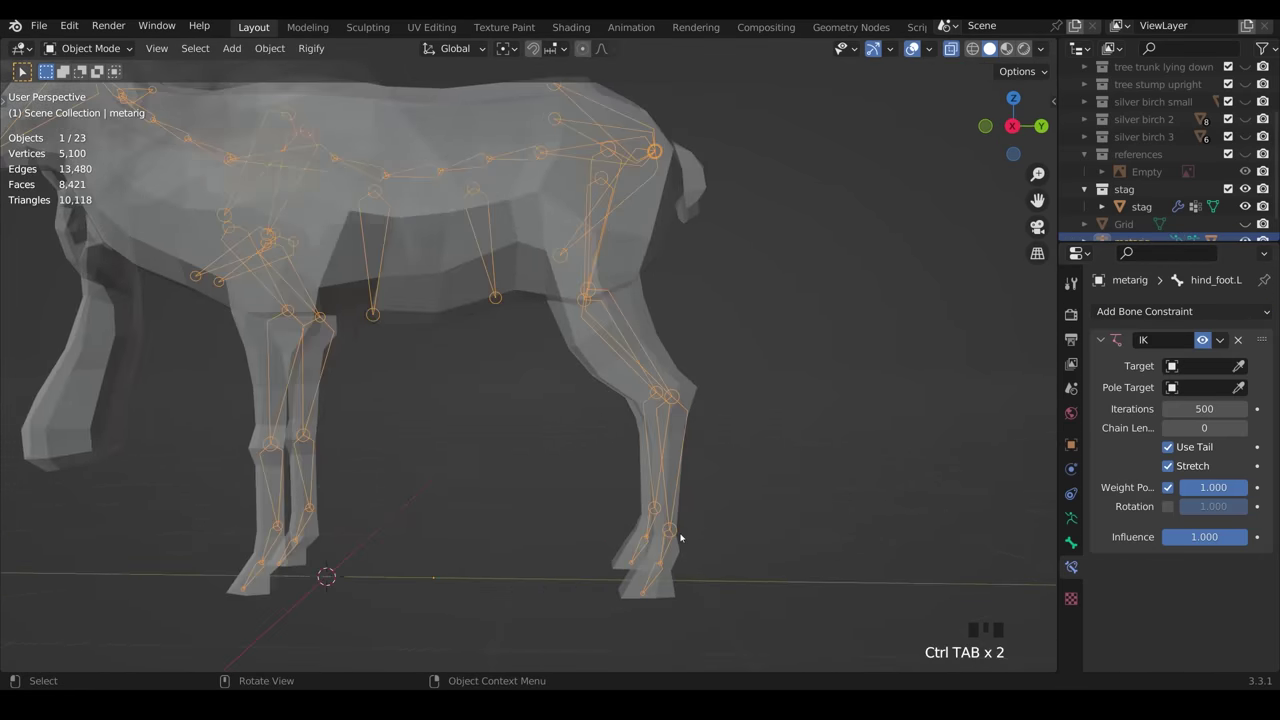
{"action": "key", "text": "Tab"}
{"action": "key", "text": "e"}
{"action": "key", "text": "alt+p"}
{"action": "left_click", "coordinate": [690, 441]}
{"action": "middle_click_drag", "start_coordinate": [700, 460], "coordinate": [680, 420]}
{"action": "key", "text": "ctrl+Tab"}
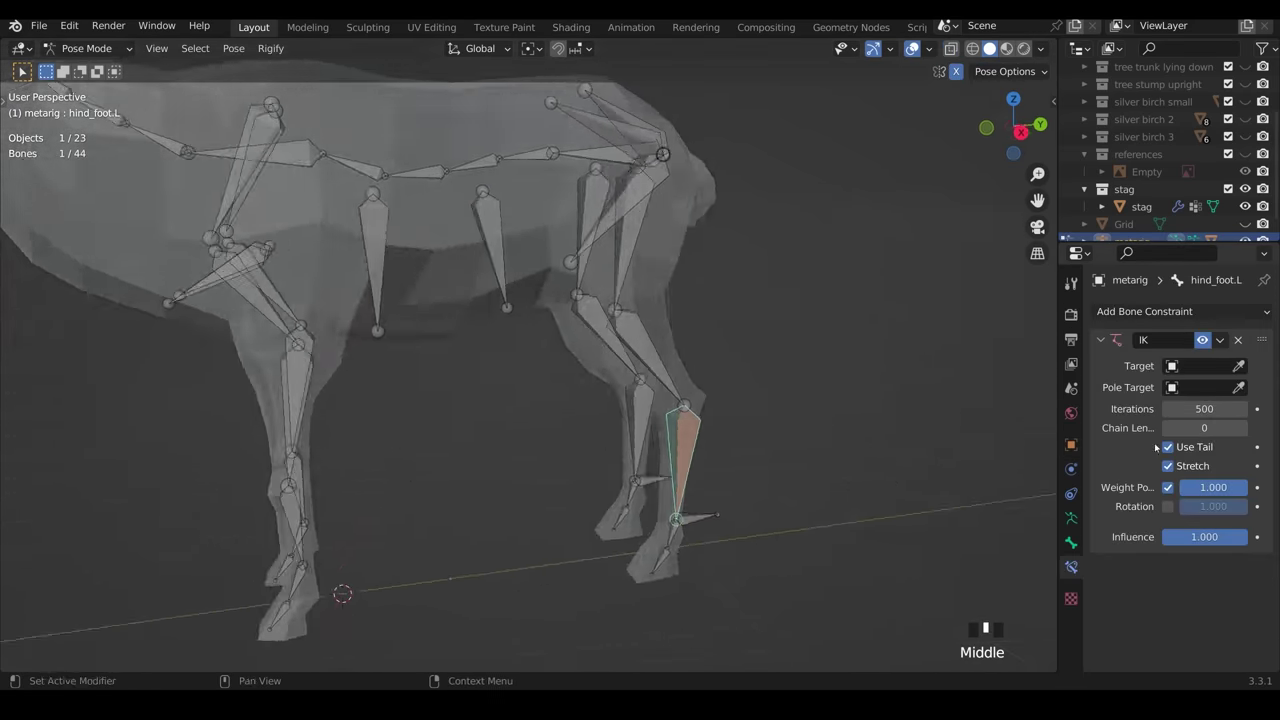
Make hind_foot.L.001 the target of hind_foot.L's IK constraint.
{"action": "left_click", "coordinate": [678, 440]}
{"action": "left_click", "coordinate": [703, 527]}
{"action": "left_click", "coordinate": [1071, 542]}
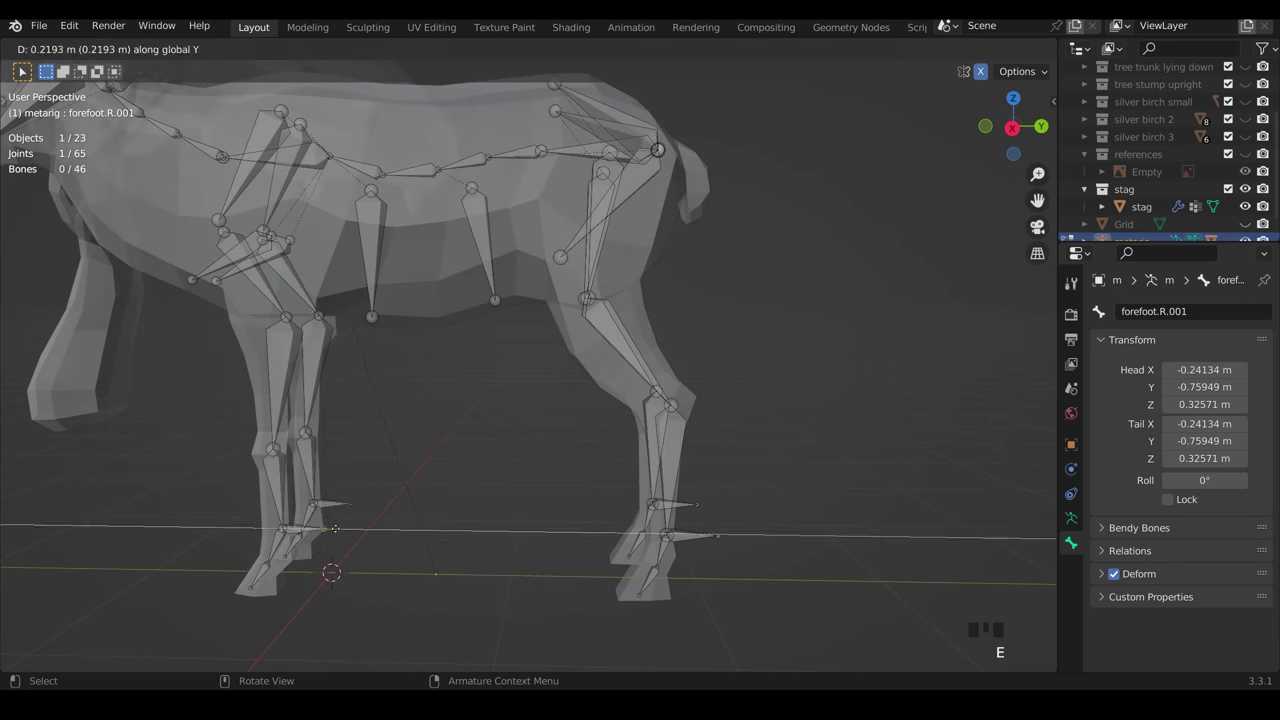
{"action": "middle_click_drag", "start_coordinate": [423, 542], "coordinate": [441, 540], "text": "shift"}
{"action": "key", "text": "alt+p"}
{"action": "left_click", "coordinate": [812, 482]}
{"action": "key", "text": "ctrl+Tab"}
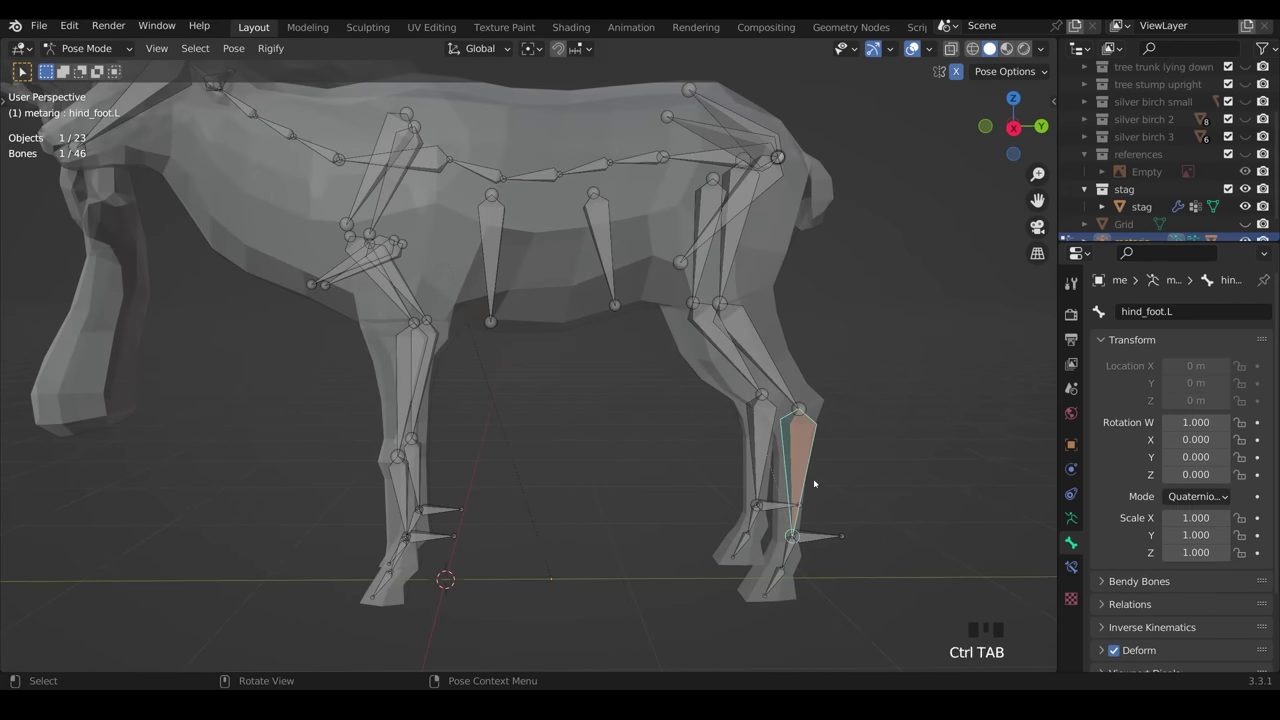
{"action": "left_click", "coordinate": [1071, 567]}
{"action": "left_click", "coordinate": [1210, 386]}
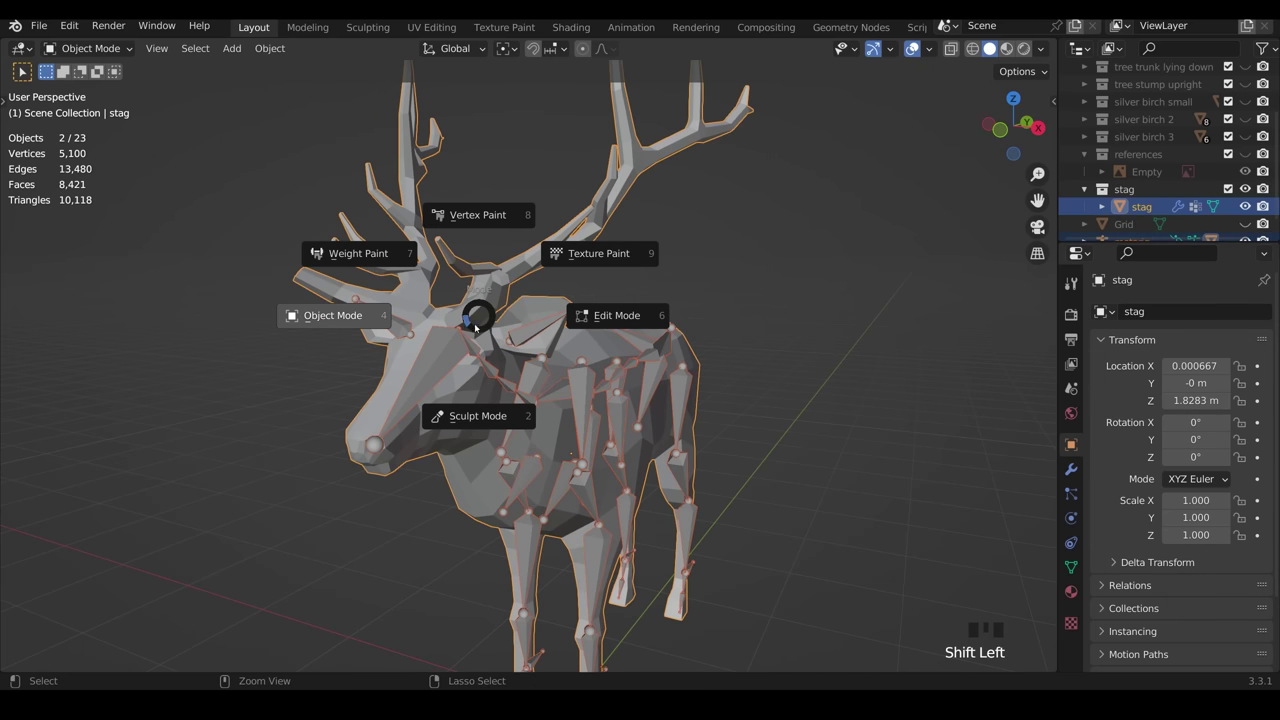
Inspect the stag's head and eye.L bone weights in Weight Paint, redoing the antler weight change.
{"action": "left_click", "coordinate": [375, 253]}
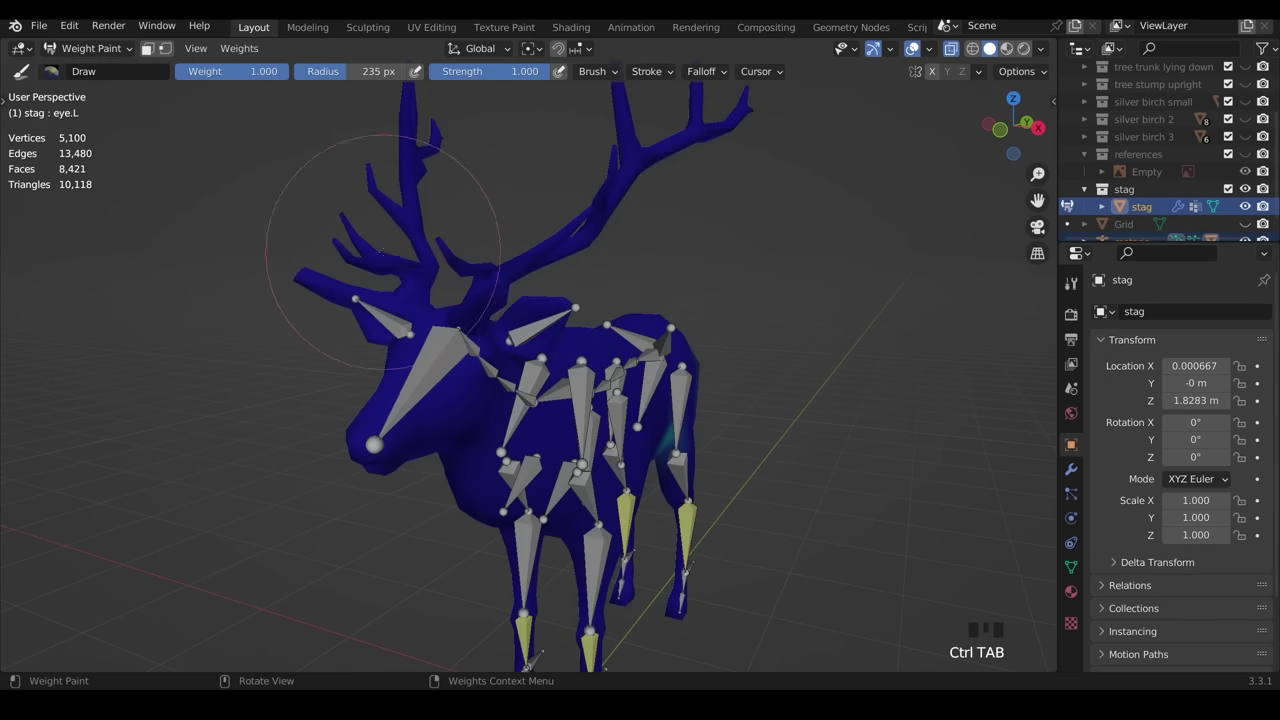
{"action": "left_click", "coordinate": [441, 347], "text": "ctrl"}
{"action": "middle_click_drag", "start_coordinate": [483, 330], "coordinate": [557, 251], "text": "shift"}
{"action": "left_click", "coordinate": [563, 343], "text": "ctrl"}
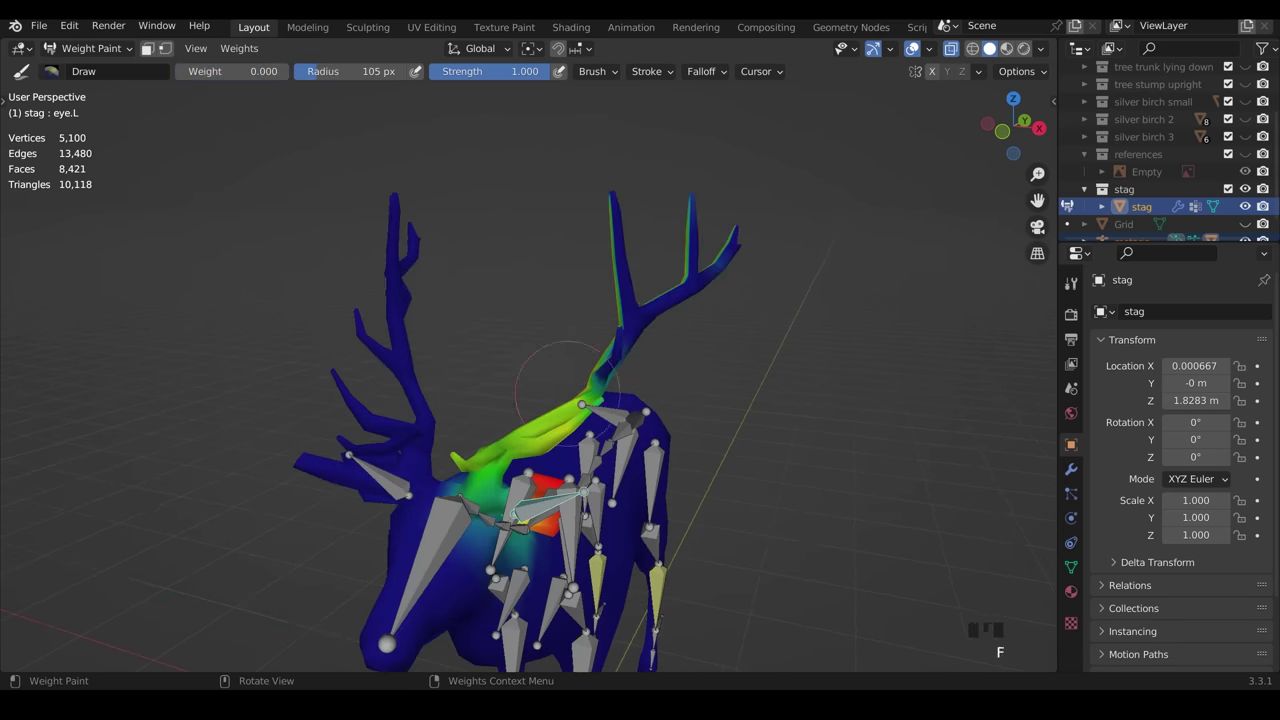
{"action": "key", "text": "ctrl+shift+z"}
{"action": "middle_click_drag", "start_coordinate": [299, 266], "coordinate": [724, 353]}
{"action": "scroll", "coordinate": [340, 150], "scroll_direction": "down", "scroll_amount": 5}
{"action": "middle_click_drag", "start_coordinate": [340, 150], "coordinate": [480, 200], "text": "shift"}
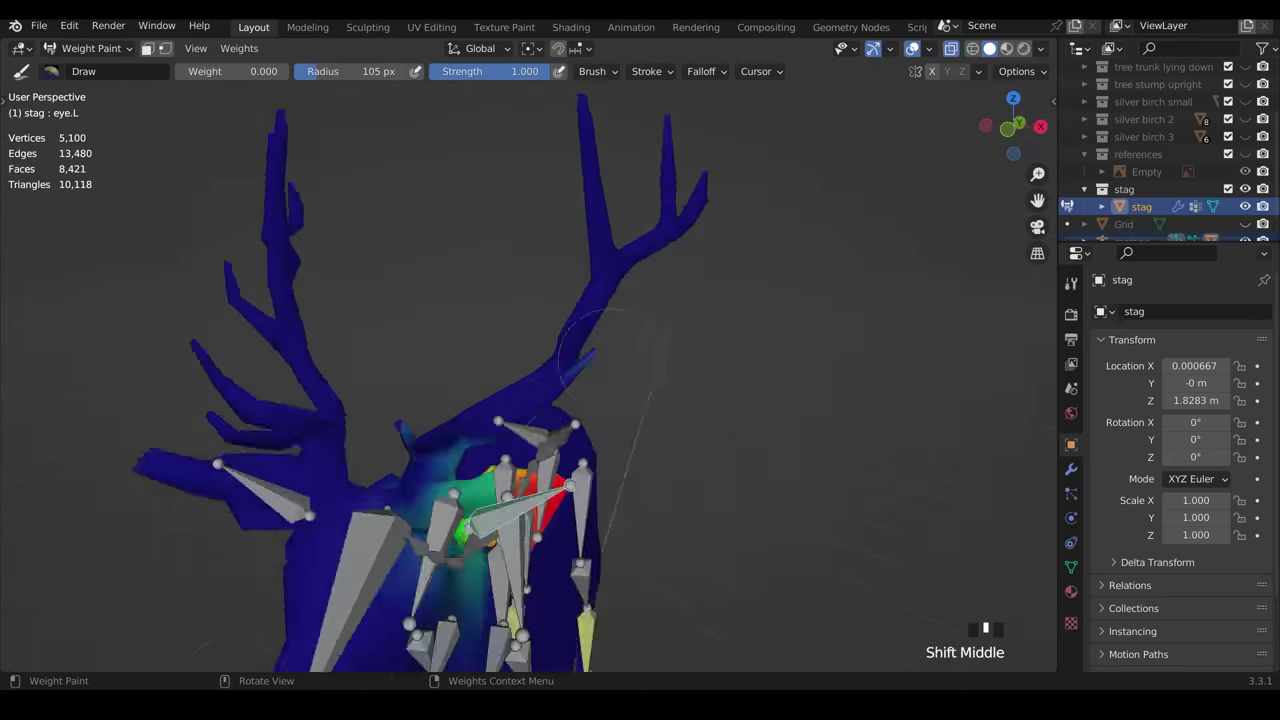
Paint full head weight onto the antlers, then check the eye.R and head bone weights.
{"action": "left_click_drag", "start_coordinate": [1013, 125], "coordinate": [985, 130]}
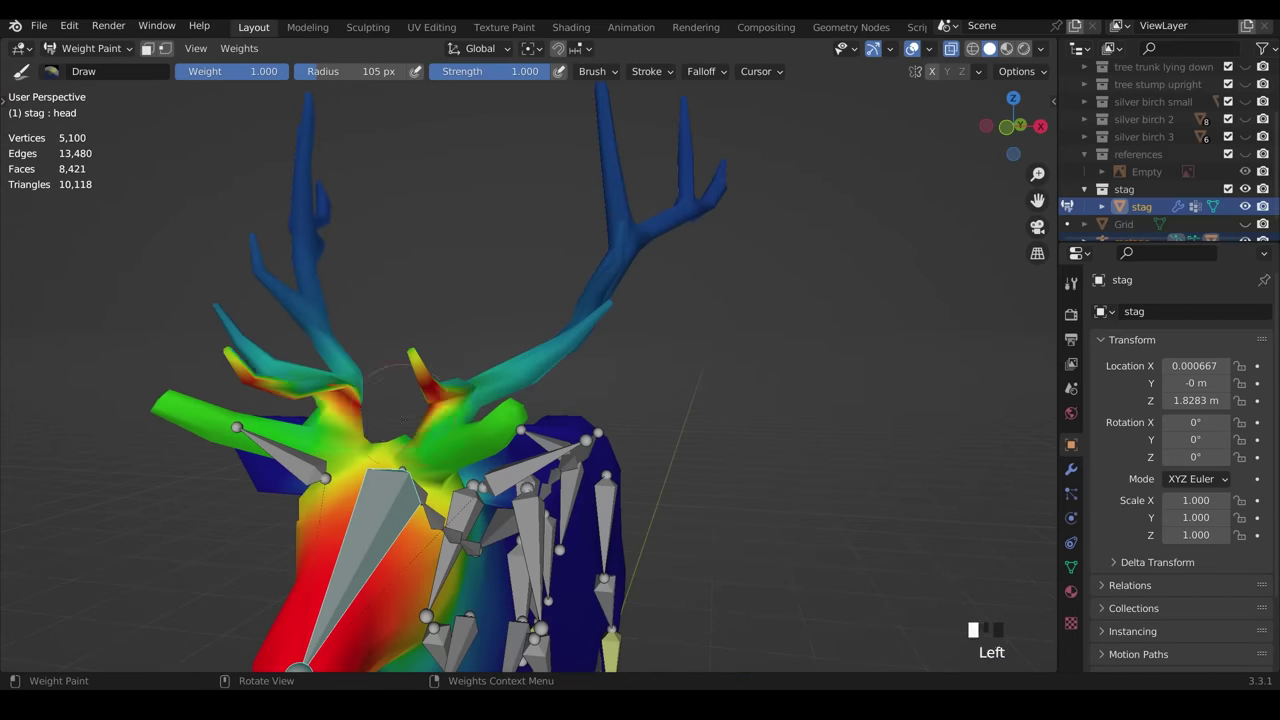
{"action": "middle_click_drag", "start_coordinate": [700, 205], "coordinate": [1006, 120]}
{"action": "left_click_drag", "start_coordinate": [1006, 120], "coordinate": [1003, 137]}
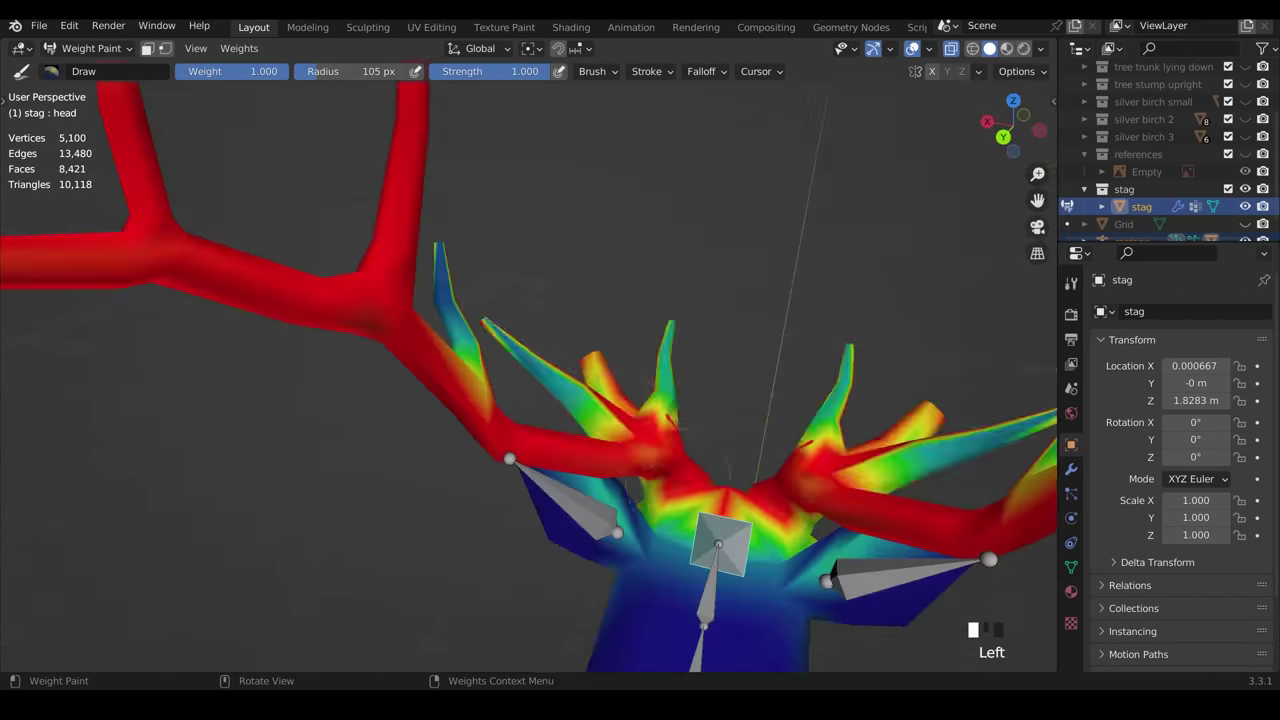
{"action": "middle_click_drag", "start_coordinate": [692, 497], "coordinate": [181, 225], "text": "shift"}
{"action": "double_click", "coordinate": [818, 318]}
{"action": "left_click", "coordinate": [433, 337], "text": "ctrl"}
{"action": "left_click", "coordinate": [709, 386], "text": "ctrl"}
{"action": "key", "text": "n"}
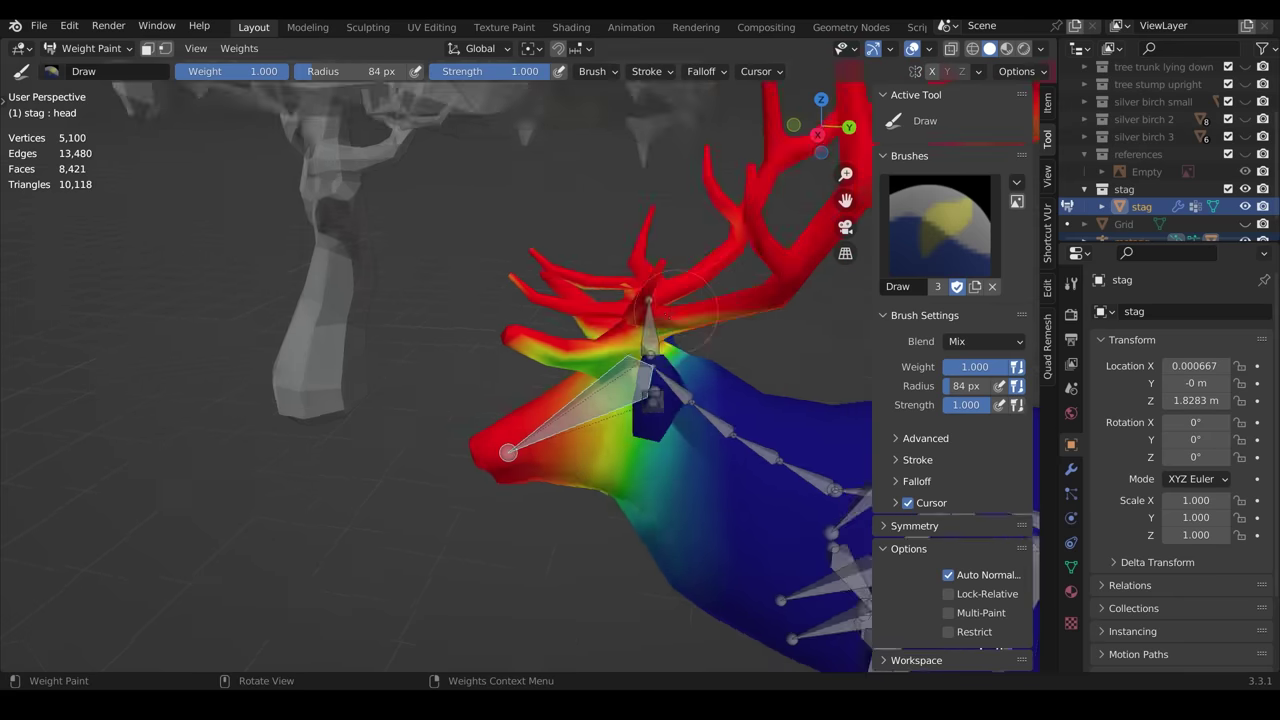
From a front view, return to Object Mode and select the metarig plus the stag mesh.
{"action": "middle_click_drag", "start_coordinate": [675, 311], "coordinate": [505, 356]}
{"action": "middle_click_drag", "start_coordinate": [578, 288], "coordinate": [620, 500]}
{"action": "key", "text": "ctrl+Tab"}
{"action": "left_click", "coordinate": [620, 553]}
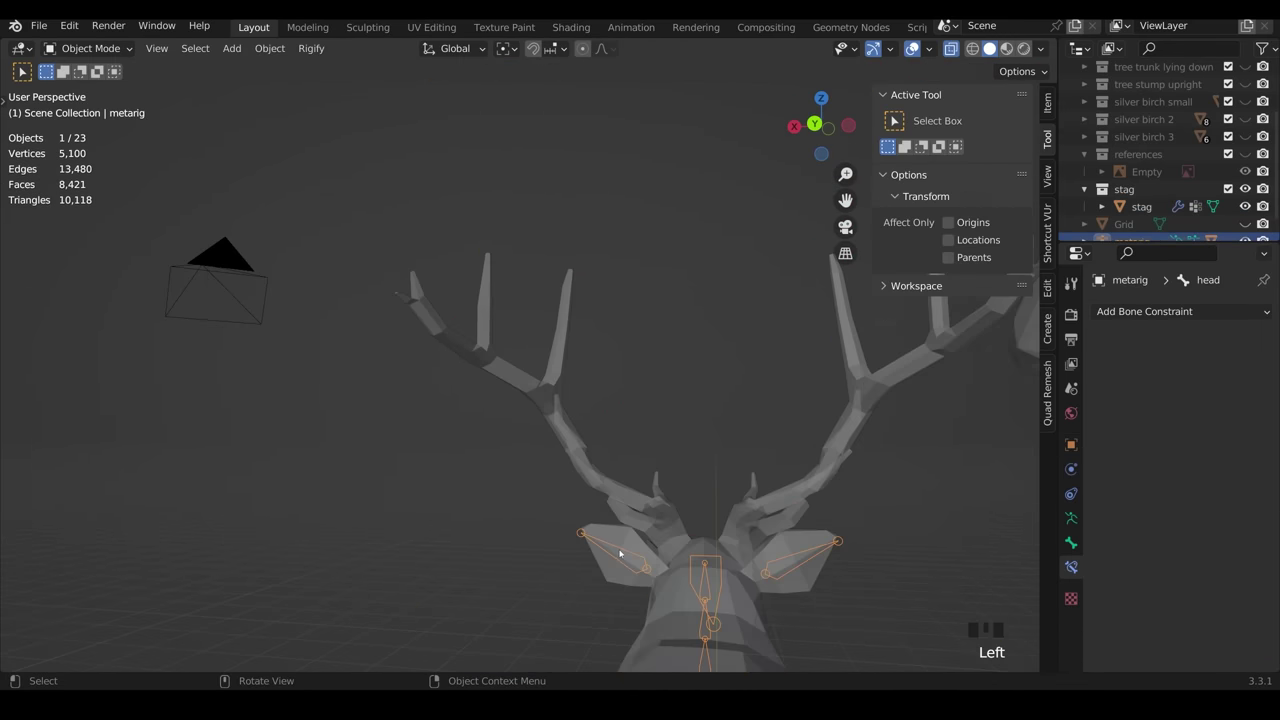
{"action": "key", "text": "ctrl+Tab"}
{"action": "left_click", "coordinate": [728, 553], "text": "shift"}
{"action": "left_click", "coordinate": [728, 553], "text": "shift"}
Grab-sculpt the terrain banks around the channel, then leave Sculpt Mode to select the other plane.
{"action": "key", "text": "ctrl+Tab"}
{"action": "middle_click_drag", "start_coordinate": [728, 553], "coordinate": [618, 513]}
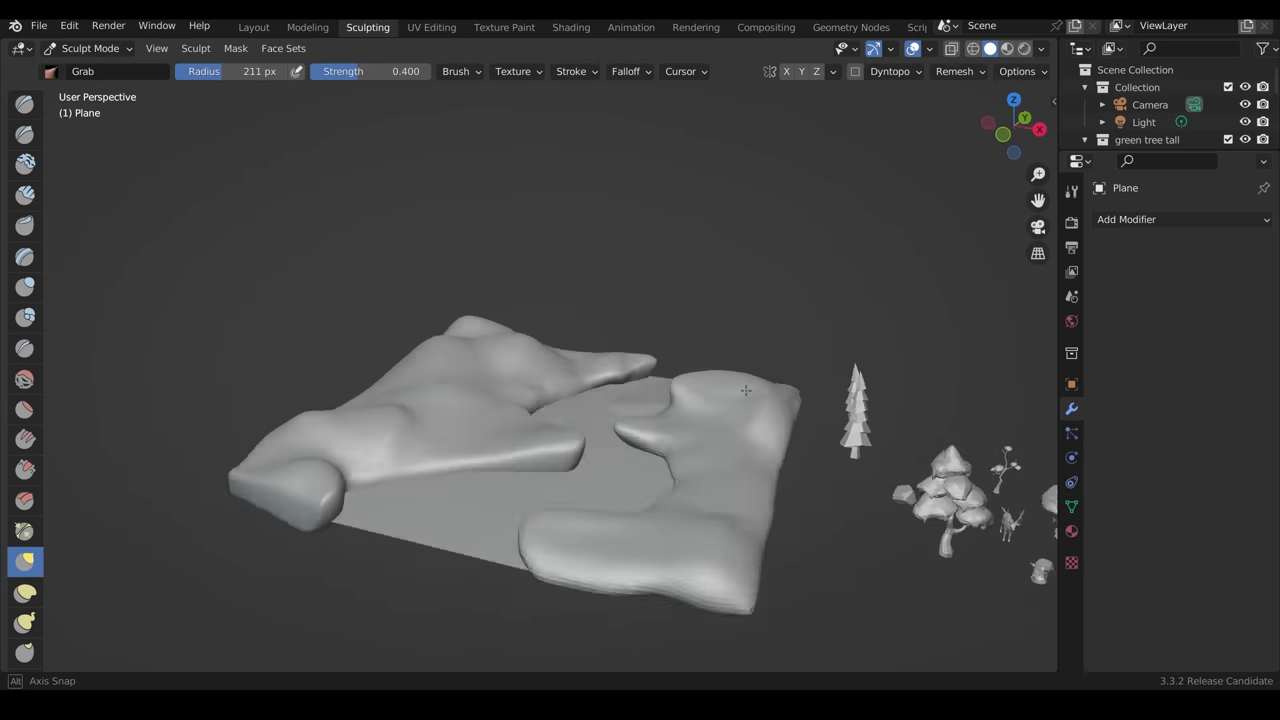
{"action": "middle_click_drag", "start_coordinate": [745, 390], "coordinate": [447, 453]}
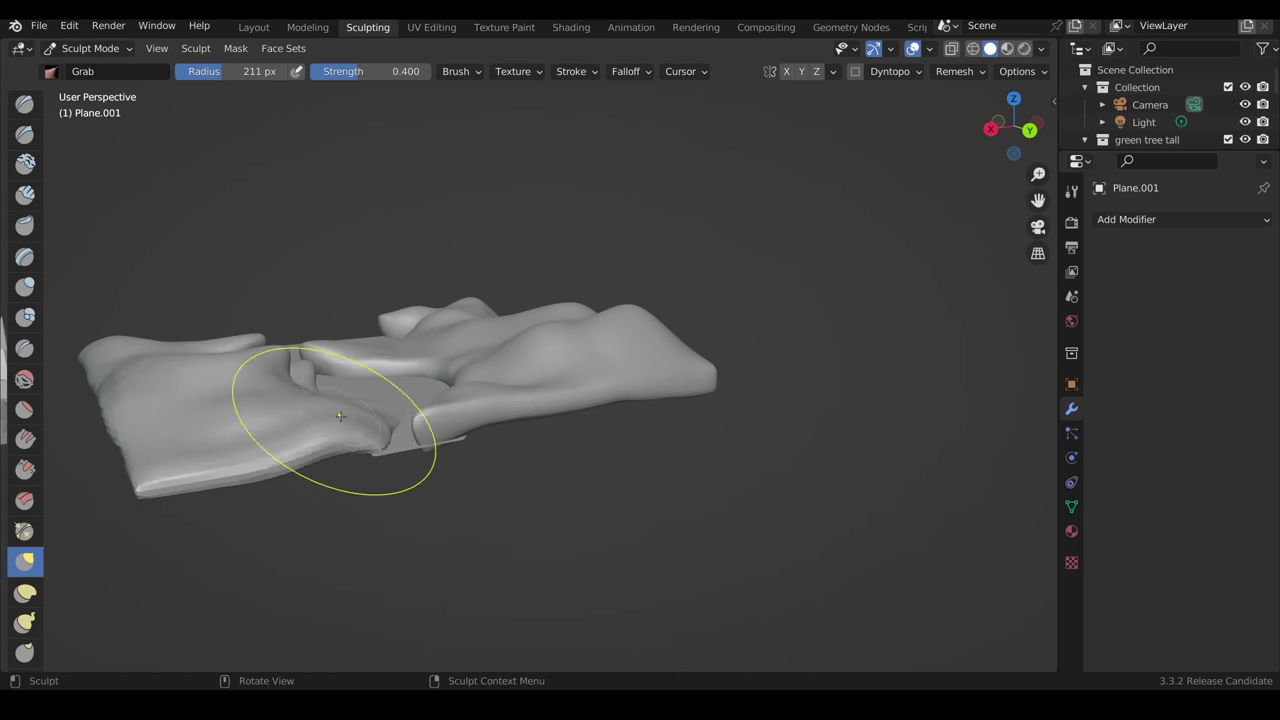
{"action": "key", "text": "ctrl+Tab"}
{"action": "left_click", "coordinate": [506, 485]}
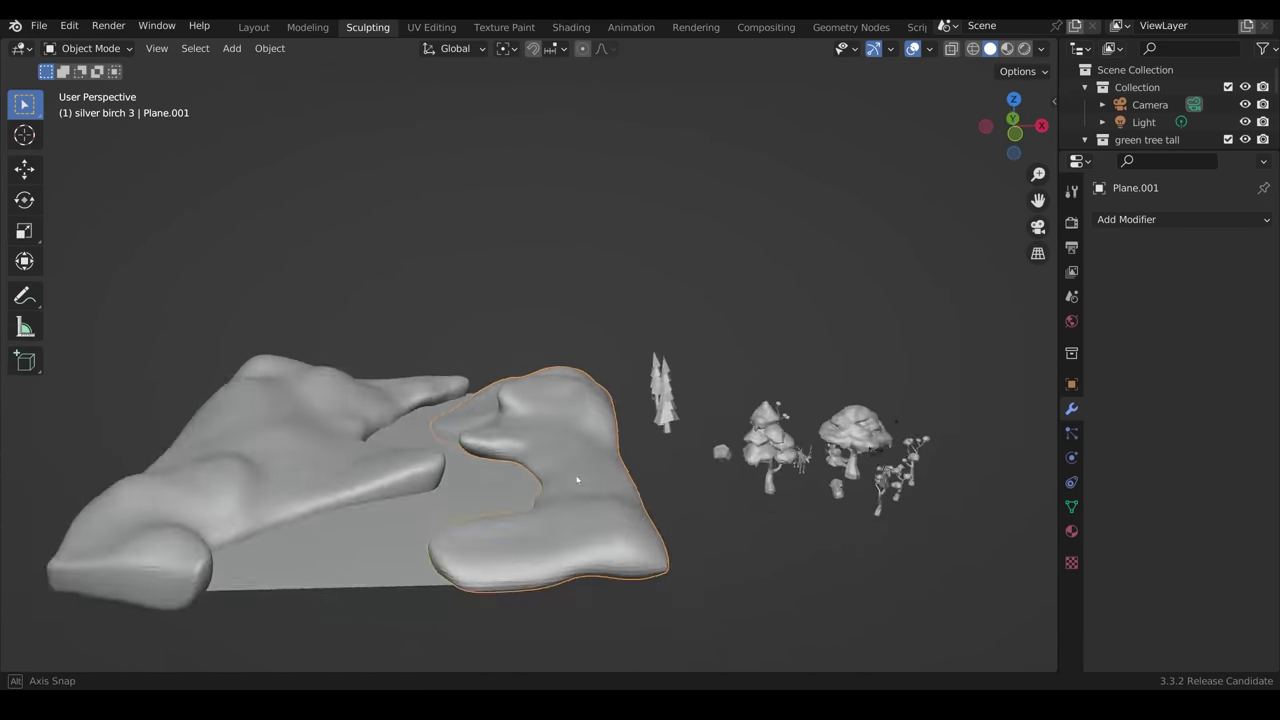
{"action": "middle_click_drag", "start_coordinate": [466, 524], "coordinate": [449, 421]}
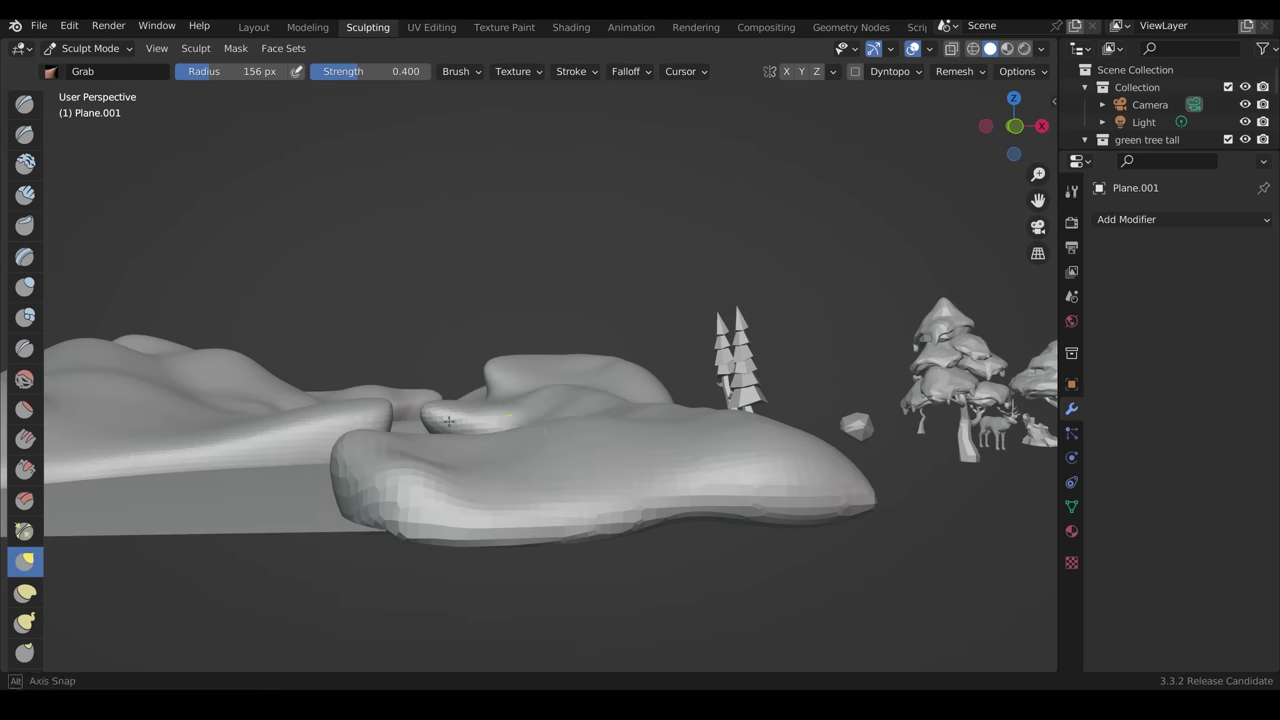
Add a cube (Cube.005) in Top Orthographic view and position it at the bank edge.
{"action": "key", "text": "shift+a"}
{"action": "key", "text": "KP_7"}
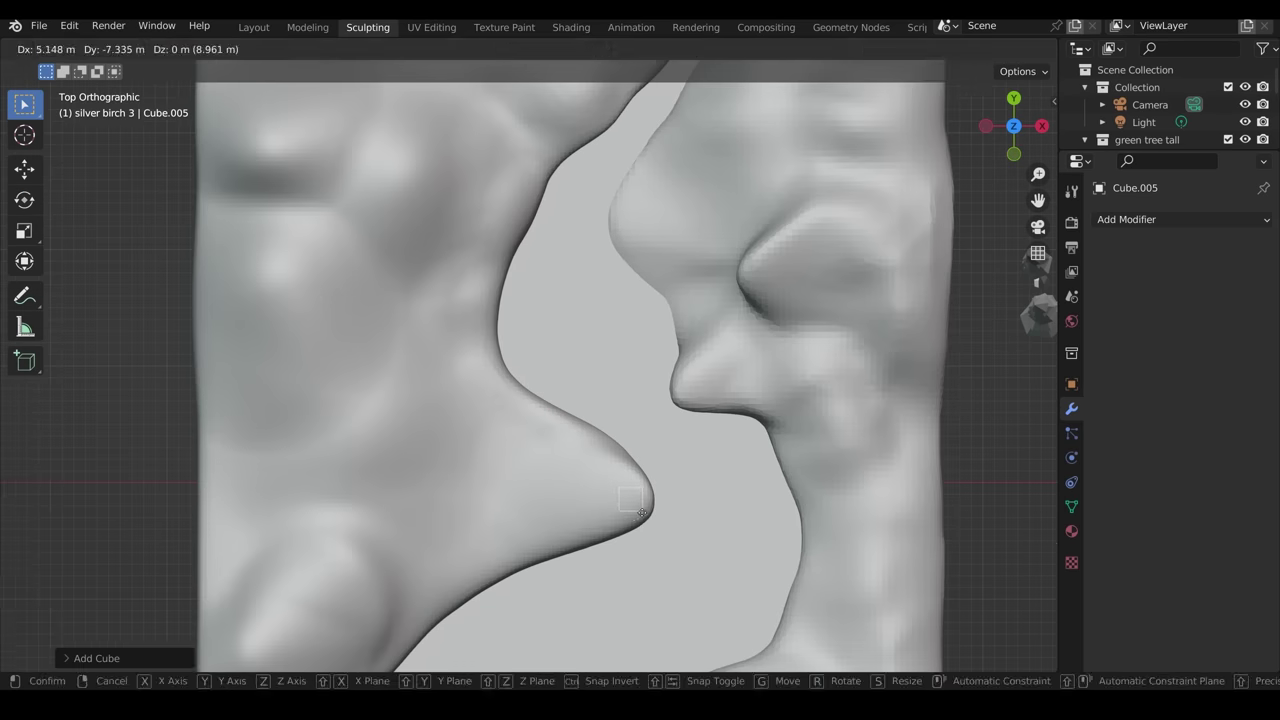
{"action": "key", "text": "Tab"}
{"action": "left_click", "coordinate": [579, 548]}
{"action": "middle_click_drag", "start_coordinate": [579, 548], "coordinate": [420, 438]}
{"action": "key", "text": "g"}
{"action": "left_click", "coordinate": [630, 370]}
Extrude the cube's faces along the curved bank edge, then reselect the terrain plane.
{"action": "key", "text": "Tab"}
{"action": "key", "text": "Tab"}
{"action": "key", "text": "KP_7"}
{"action": "key", "text": "e"}
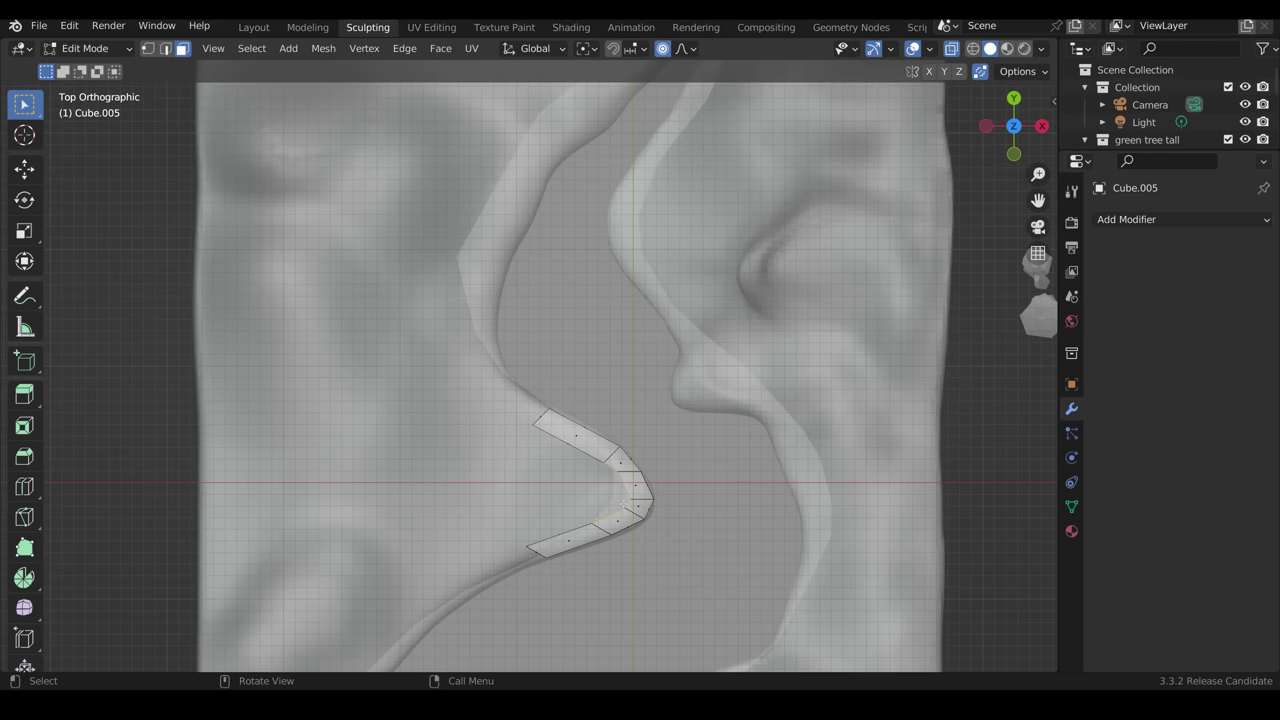
{"action": "left_click", "coordinate": [537, 505]}
{"action": "mouse_move", "coordinate": [537, 505]}
{"action": "middle_mouse_down"}
{"action": "mouse_move", "coordinate": [560, 330]}
{"action": "mouse_move", "coordinate": [540, 300]}
{"action": "mouse_move", "coordinate": [560, 330]}
{"action": "mouse_move", "coordinate": [520, 420]}
{"action": "mouse_move", "coordinate": [553, 343]}
{"action": "mouse_move", "coordinate": [601, 420]}
{"action": "mouse_move", "coordinate": [491, 471]}
{"action": "mouse_move", "coordinate": [600, 420]}
{"action": "mouse_move", "coordinate": [691, 404]}
{"action": "mouse_move", "coordinate": [320, 423]}
{"action": "middle_mouse_up"}
{"action": "key", "text": "e"}
{"action": "left_click", "coordinate": [572, 309]}
{"action": "key", "text": "Tab"}
{"action": "left_click", "coordinate": [601, 420]}
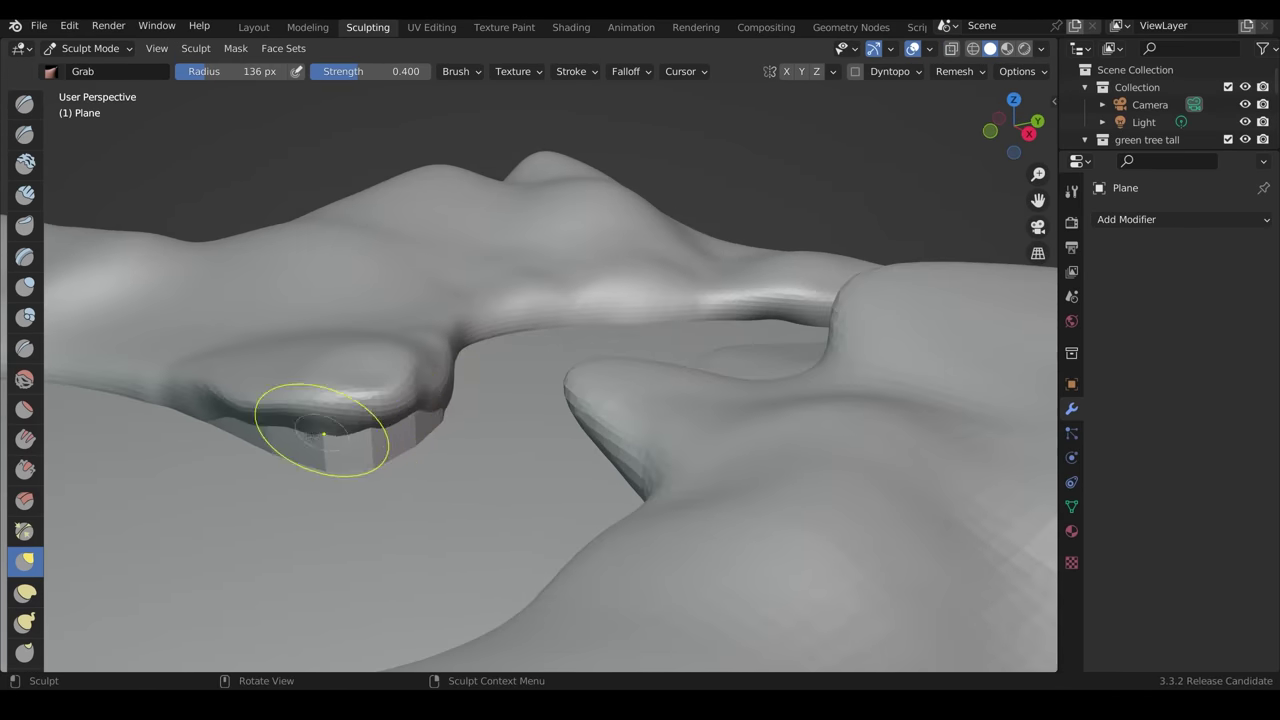
Give the bank the snow material and the rock strip the rock material.
{"action": "scroll", "coordinate": [616, 414], "scroll_direction": "down", "scroll_amount": 5}
{"action": "left_click", "coordinate": [571, 27]}
{"action": "left_click", "coordinate": [915, 48]}
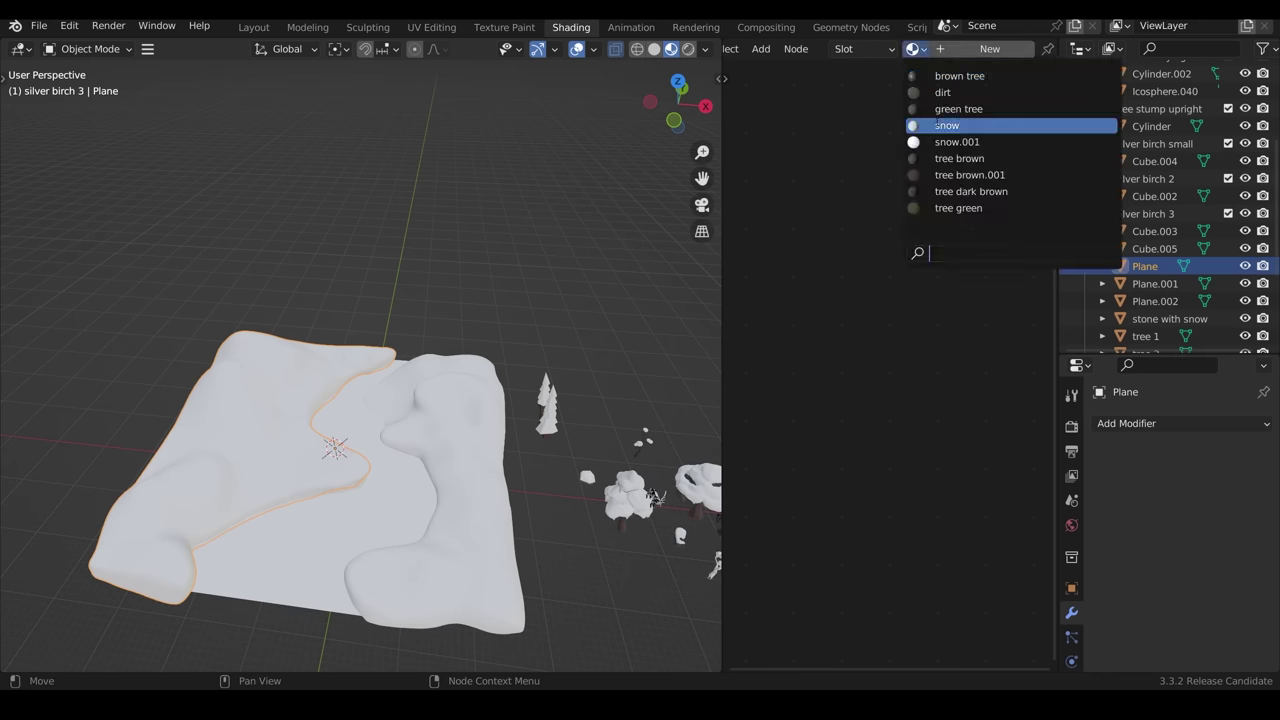
{"action": "middle_click_drag", "start_coordinate": [400, 450], "coordinate": [430, 400]}
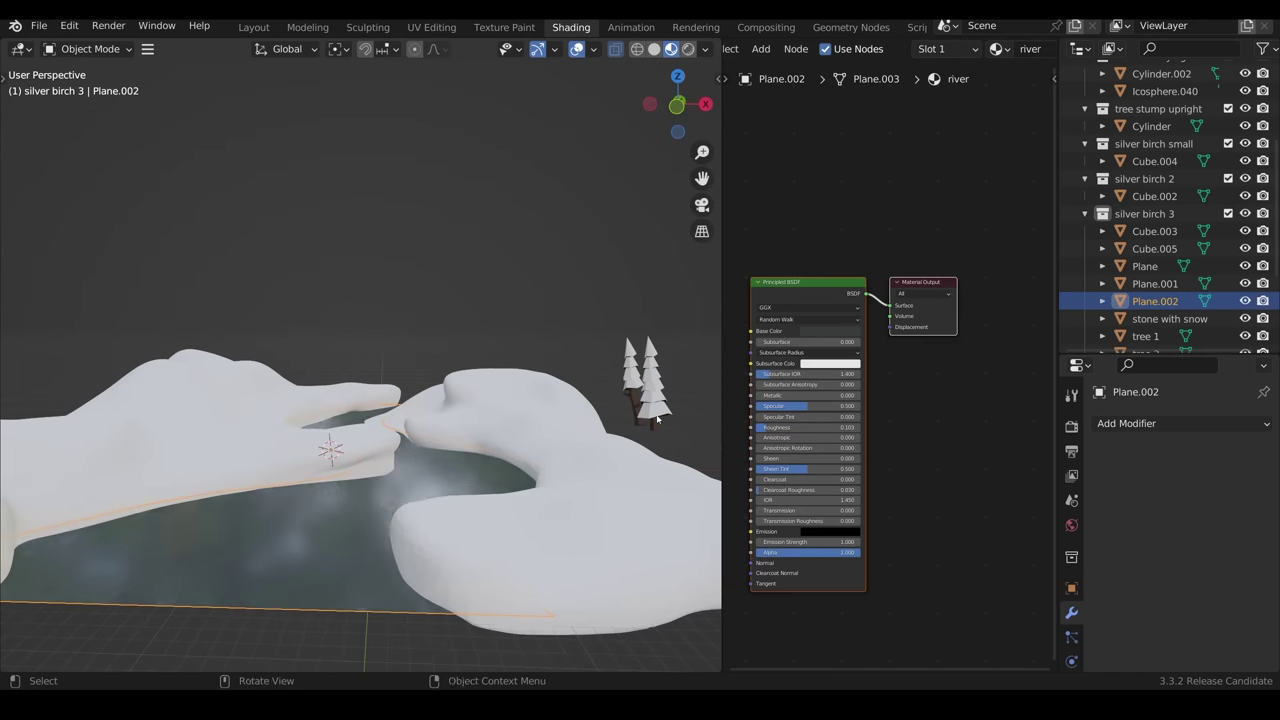
{"action": "left_click", "coordinate": [380, 470]}
{"action": "left_click", "coordinate": [996, 48]}
{"action": "left_click", "coordinate": [1040, 100]}
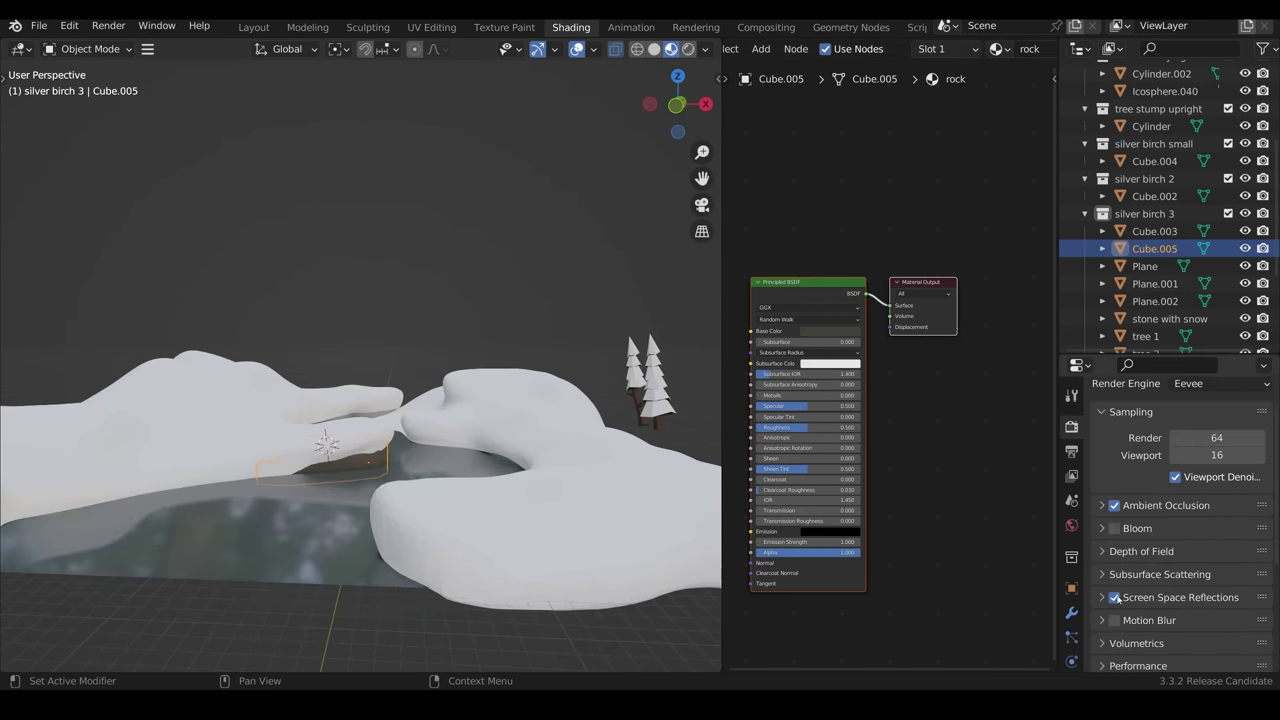
Duplicate and rotate rock copies (Cube.006–Cube.008) along the river edges, then select Plane.001.
{"action": "scroll", "coordinate": [372, 502], "scroll_direction": "up", "scroll_amount": 2}
{"action": "left_click", "coordinate": [420, 528]}
{"action": "mouse_move", "coordinate": [420, 528]}
{"action": "middle_mouse_down"}
{"action": "mouse_move", "coordinate": [443, 534]}
{"action": "mouse_move", "coordinate": [446, 460]}
{"action": "mouse_move", "coordinate": [426, 551]}
{"action": "middle_mouse_up"}
{"action": "left_click", "coordinate": [466, 316]}
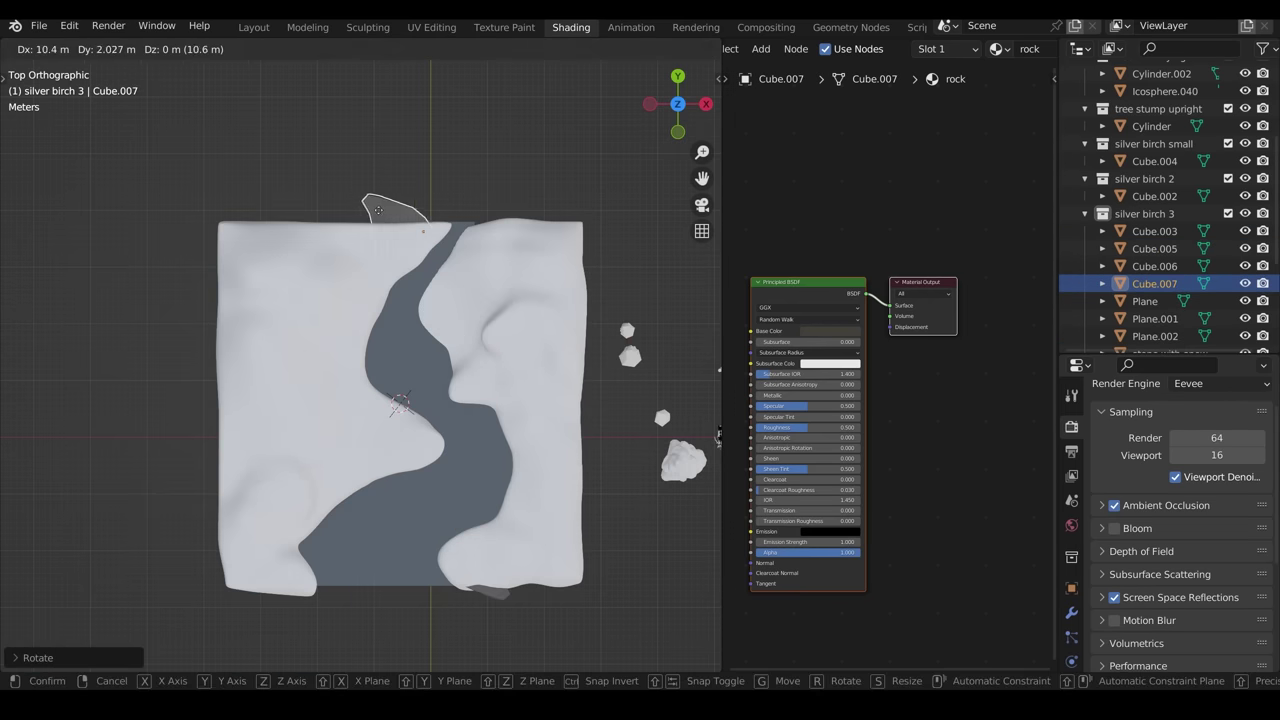
{"action": "left_click", "coordinate": [378, 209]}
{"action": "middle_click_drag", "start_coordinate": [378, 209], "coordinate": [470, 320]}
{"action": "key", "text": "shift+d"}
{"action": "key", "text": "KP_7"}
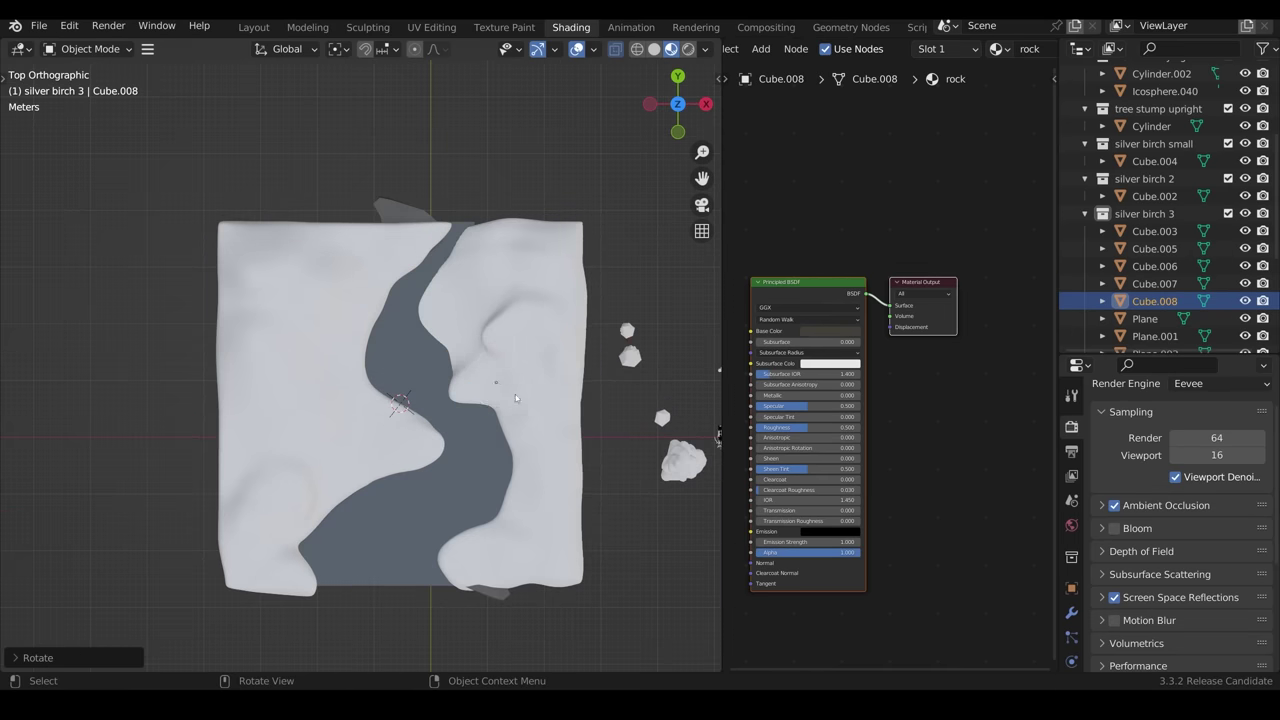
{"action": "middle_click_drag", "start_coordinate": [476, 494], "coordinate": [471, 457]}
{"action": "left_click", "coordinate": [471, 457]}
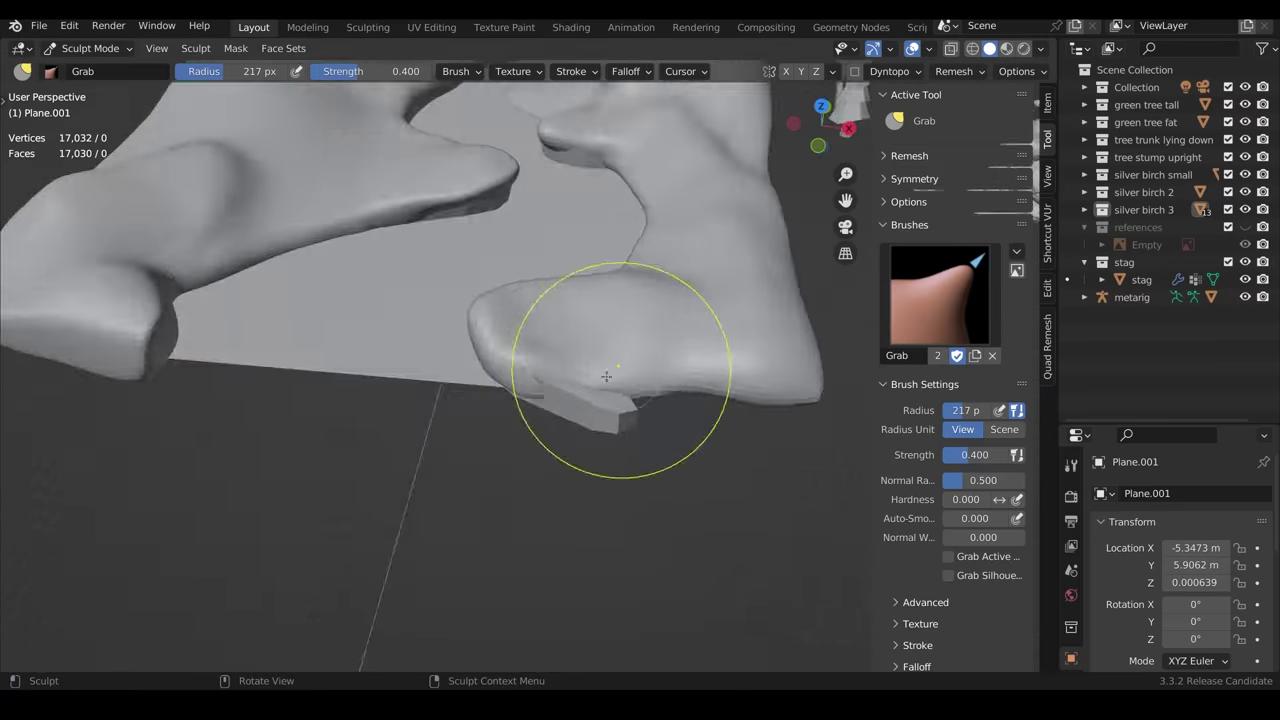
Use the Snake Hook brush to pull drooping snow overhangs and icicles from the bank edge.
{"action": "mouse_move", "coordinate": [586, 343]}
{"action": "middle_mouse_down"}
{"action": "mouse_move", "coordinate": [529, 243]}
{"action": "mouse_move", "coordinate": [725, 505]}
{"action": "mouse_move", "coordinate": [560, 480]}
{"action": "mouse_move", "coordinate": [371, 486]}
{"action": "mouse_move", "coordinate": [344, 525]}
{"action": "mouse_move", "coordinate": [400, 500]}
{"action": "mouse_move", "coordinate": [523, 480]}
{"action": "mouse_move", "coordinate": [498, 520]}
{"action": "mouse_move", "coordinate": [457, 380]}
{"action": "mouse_move", "coordinate": [423, 366]}
{"action": "mouse_move", "coordinate": [509, 377]}
{"action": "mouse_move", "coordinate": [475, 328]}
{"action": "mouse_move", "coordinate": [371, 400]}
{"action": "middle_mouse_up"}
{"action": "key", "text": "t"}
{"action": "key", "text": "k"}
{"action": "key", "text": "alt+q"}
{"action": "scroll", "coordinate": [556, 480], "scroll_direction": "down", "scroll_amount": 5}
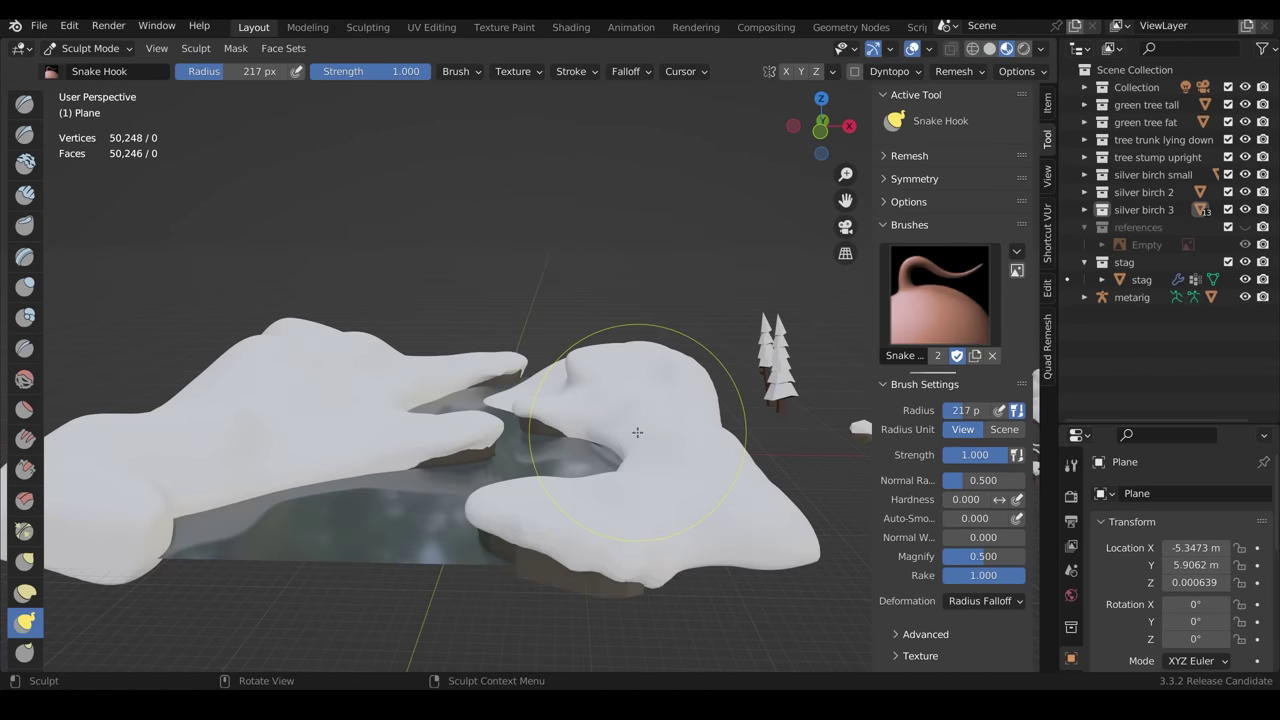
{"action": "scroll", "coordinate": [540, 429], "scroll_direction": "up", "scroll_amount": 5}
{"action": "middle_click_drag", "start_coordinate": [561, 443], "coordinate": [508, 471]}
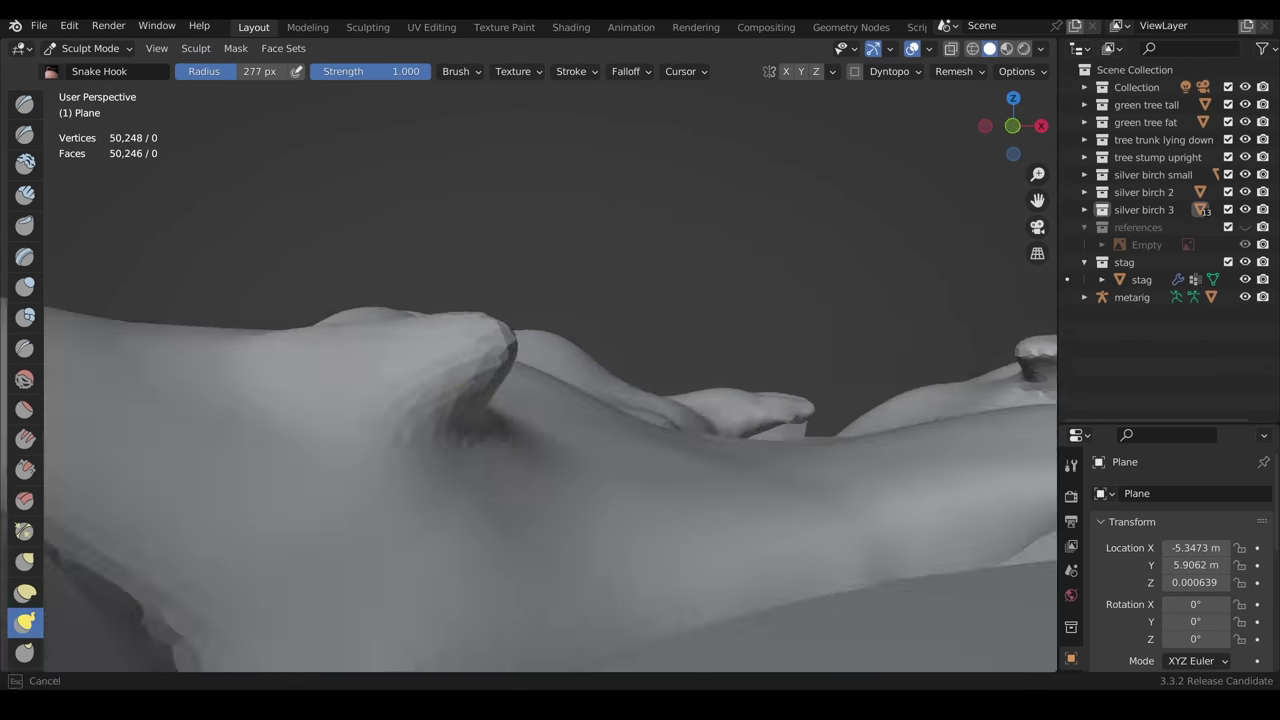
{"action": "mouse_move", "coordinate": [508, 471]}
{"action": "middle_mouse_down"}
{"action": "mouse_move", "coordinate": [443, 386]}
{"action": "mouse_move", "coordinate": [514, 400]}
{"action": "mouse_move", "coordinate": [430, 286]}
{"action": "middle_mouse_up"}
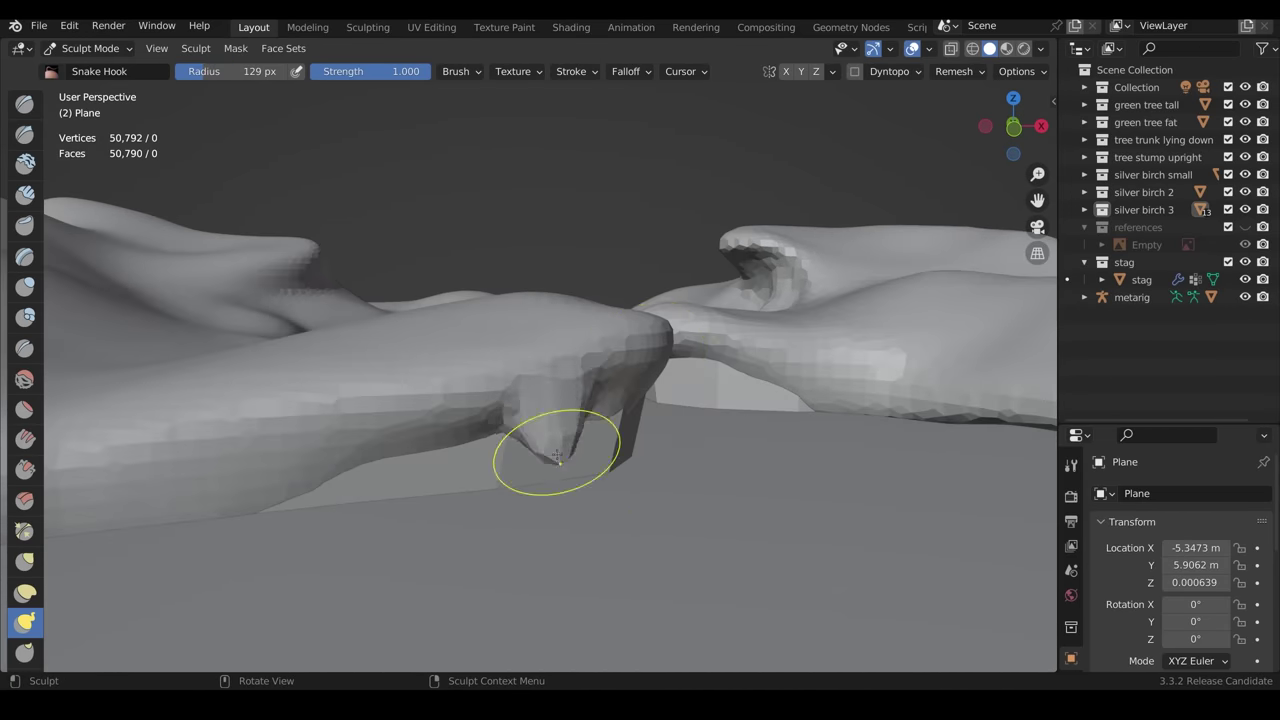
{"action": "mouse_move", "coordinate": [557, 457]}
{"action": "middle_mouse_down"}
{"action": "mouse_move", "coordinate": [380, 486]}
{"action": "mouse_move", "coordinate": [657, 414]}
{"action": "mouse_move", "coordinate": [643, 443]}
{"action": "mouse_move", "coordinate": [587, 414]}
{"action": "middle_mouse_up"}
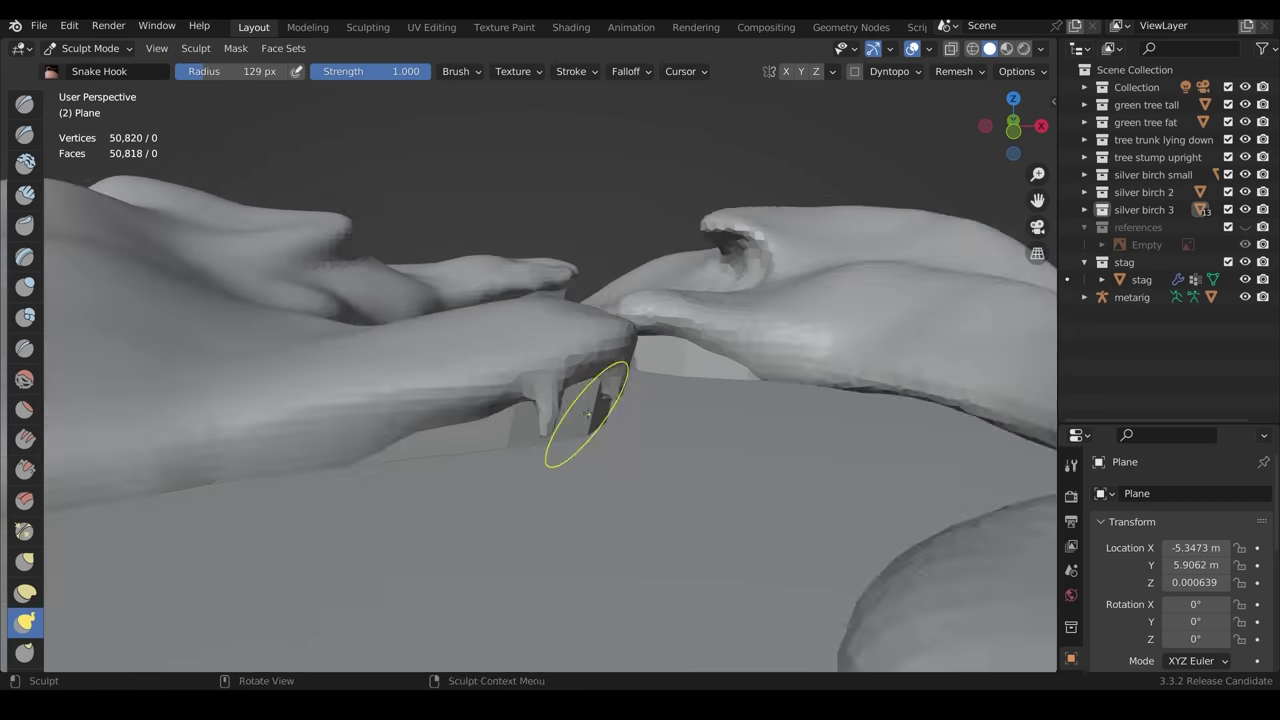
Remesh the bank for finer detail, switch to Inflate, and preview the terrain with materials.
{"action": "left_click", "coordinate": [954, 71]}
{"action": "left_click", "coordinate": [951, 234]}
{"action": "mouse_move", "coordinate": [543, 457]}
{"action": "middle_mouse_down"}
{"action": "mouse_move", "coordinate": [836, 438]}
{"action": "mouse_move", "coordinate": [791, 410]}
{"action": "mouse_move", "coordinate": [761, 503]}
{"action": "middle_mouse_up"}
{"action": "key", "text": "i"}
{"action": "mouse_move", "coordinate": [301, 244]}
{"action": "middle_mouse_down"}
{"action": "mouse_move", "coordinate": [909, 551]}
{"action": "mouse_move", "coordinate": [780, 480]}
{"action": "mouse_move", "coordinate": [633, 366]}
{"action": "middle_mouse_up"}
{"action": "key", "text": "z"}
{"action": "left_click", "coordinate": [633, 466]}
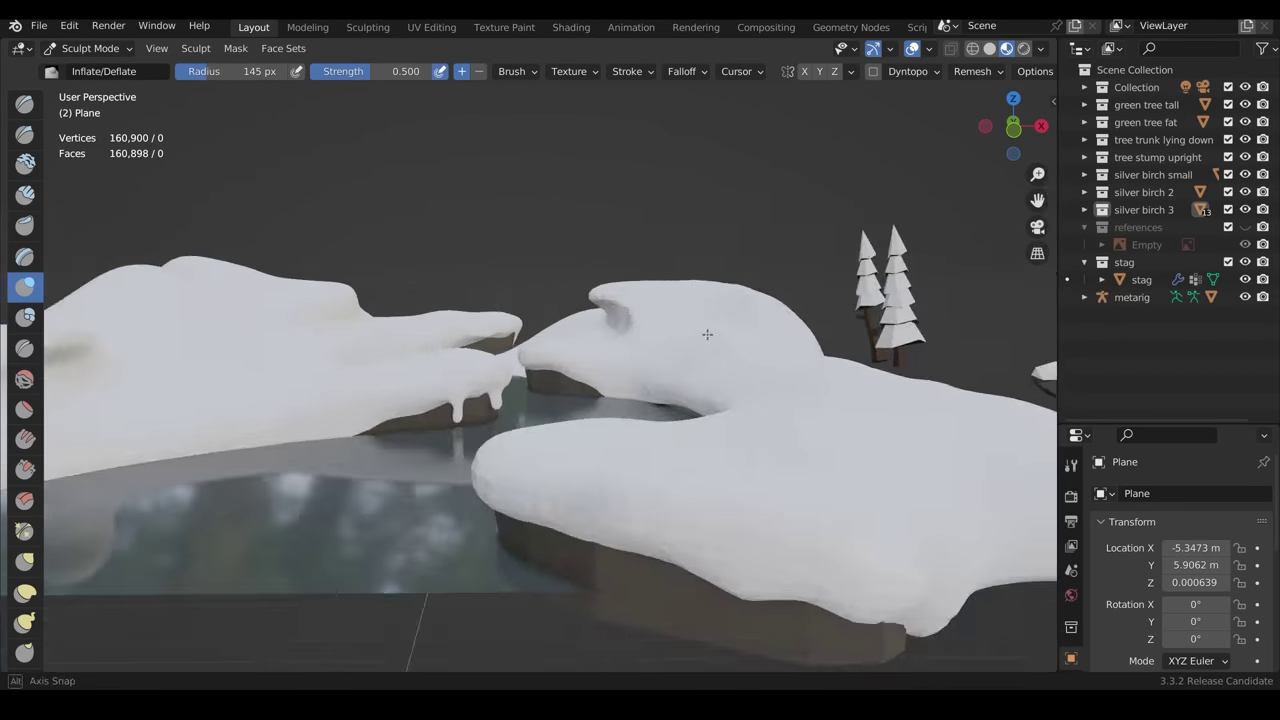
{"action": "scroll", "coordinate": [126, 472], "scroll_direction": "up", "scroll_amount": 3}
{"action": "scroll", "coordinate": [540, 382], "scroll_direction": "down", "scroll_amount": 5}
{"action": "middle_click_drag", "start_coordinate": [600, 409], "coordinate": [549, 503]}
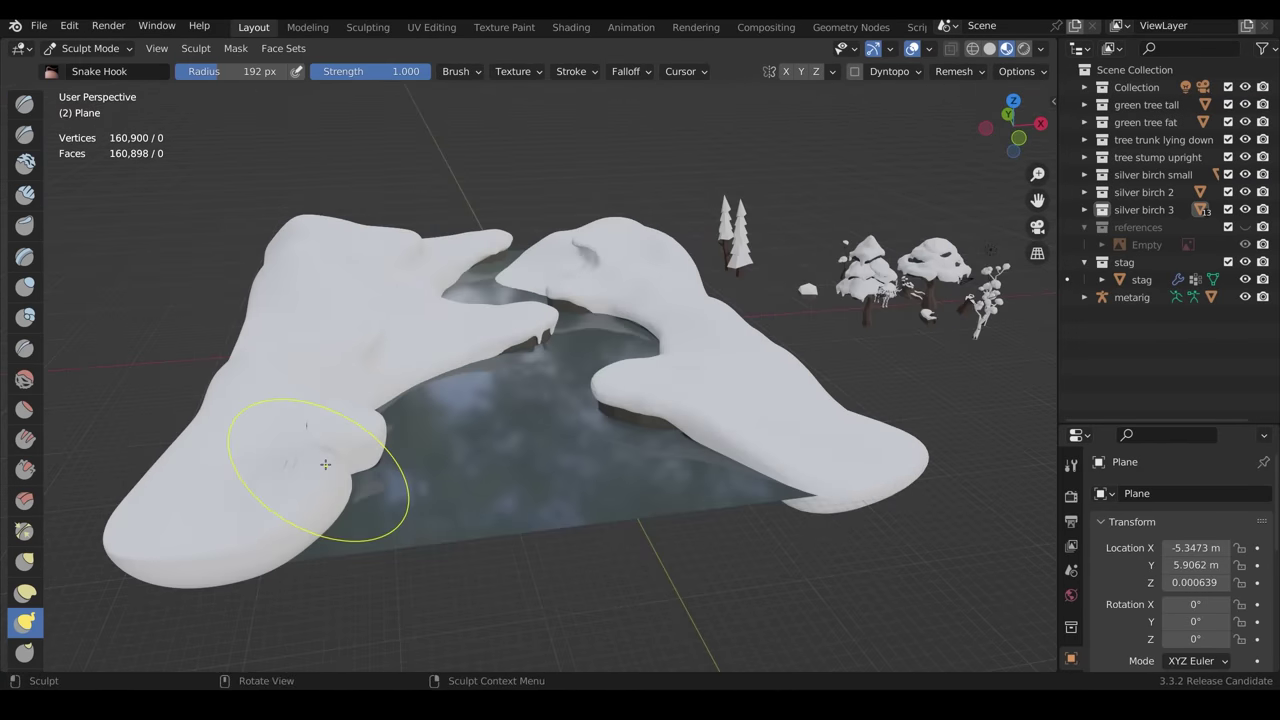
Set the scene camera's Clip End to 1000 m.
{"action": "key", "text": "KP_0"}
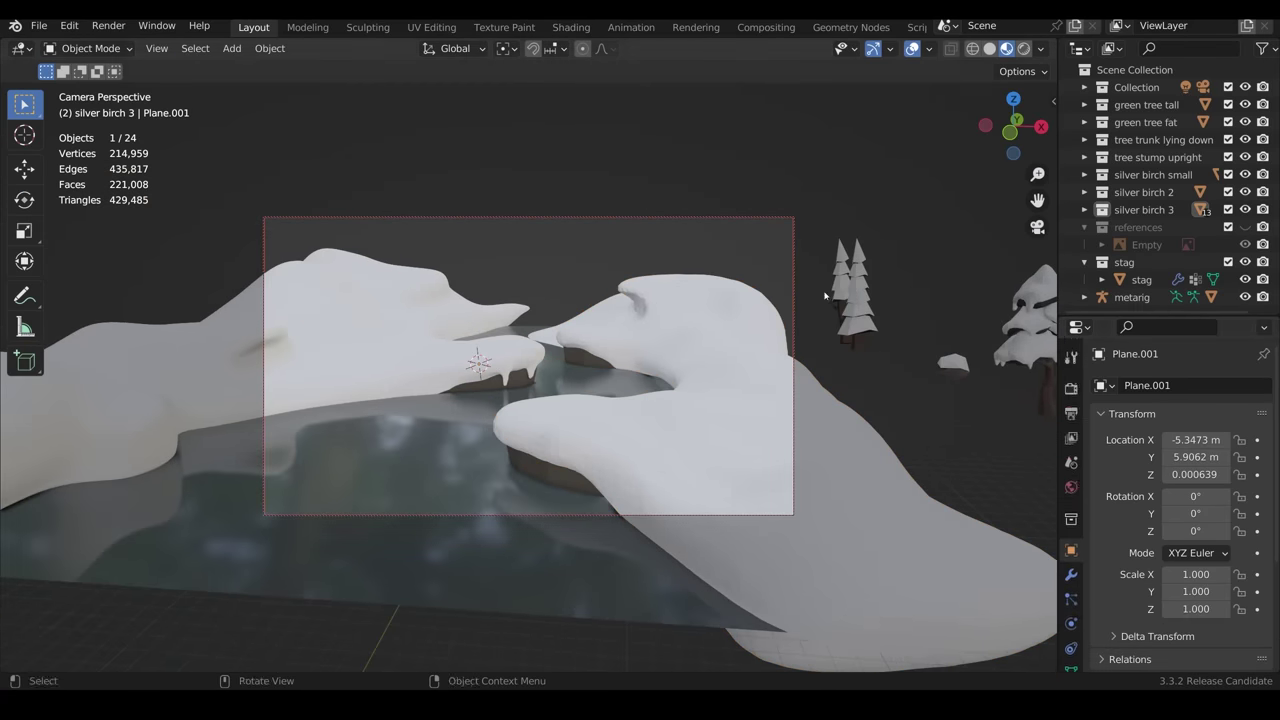
{"action": "scroll", "coordinate": [1186, 540], "scroll_direction": "down", "scroll_amount": 2}
{"action": "double_click", "coordinate": [1186, 516]}
{"action": "type", "text": "0"}
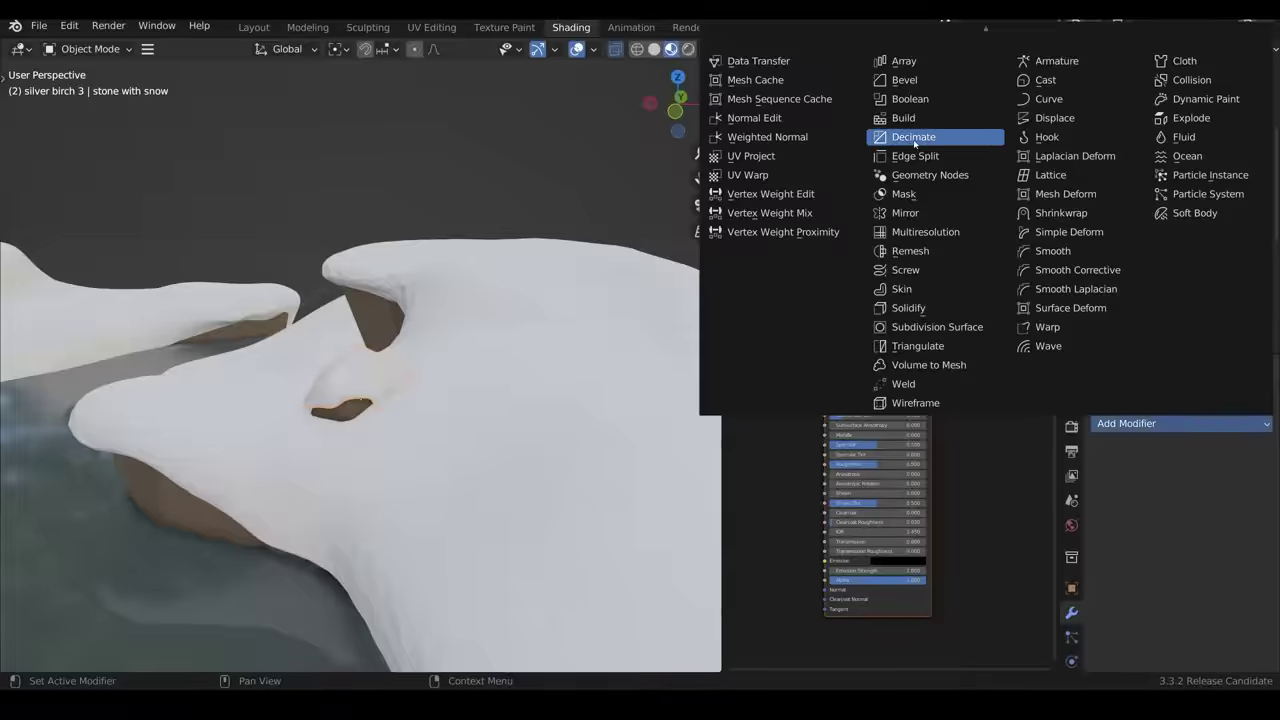
Add a Decimate modifier to the snowy stone and place duplicated copies along the river.
{"action": "left_click", "coordinate": [914, 137]}
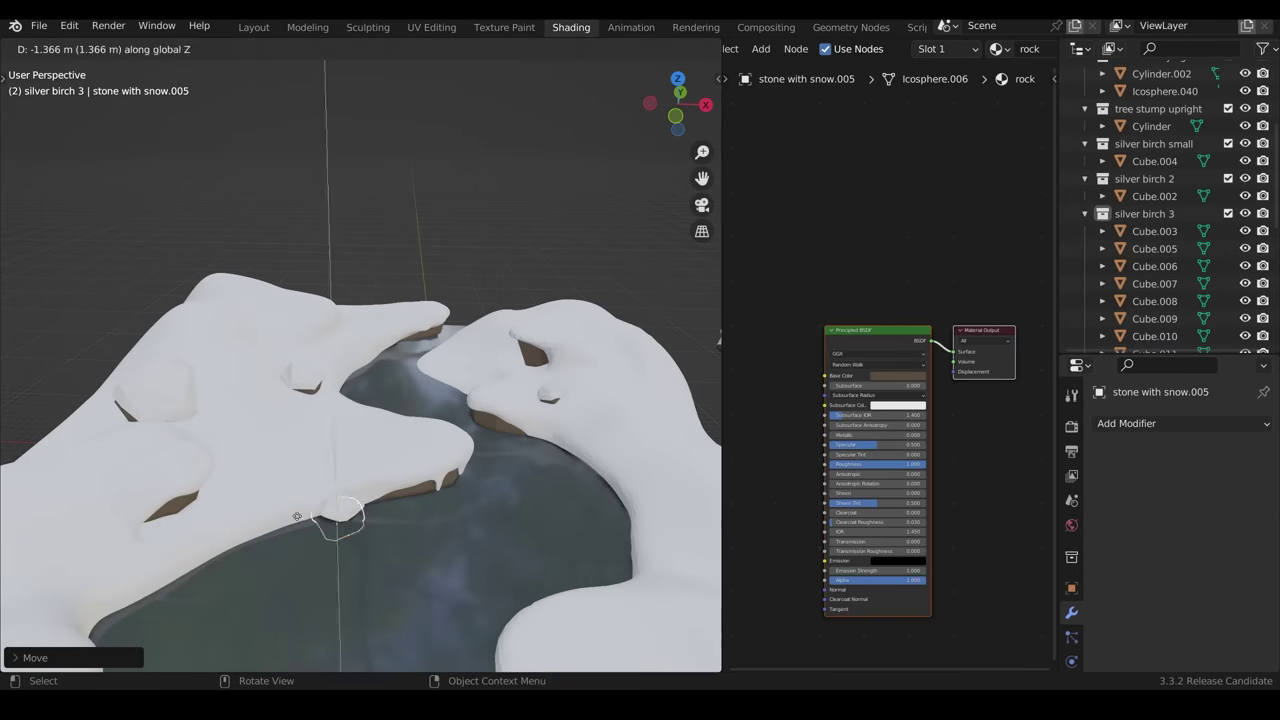
{"action": "middle_click_drag", "start_coordinate": [263, 470], "coordinate": [263, 517]}
{"action": "key", "text": "r"}
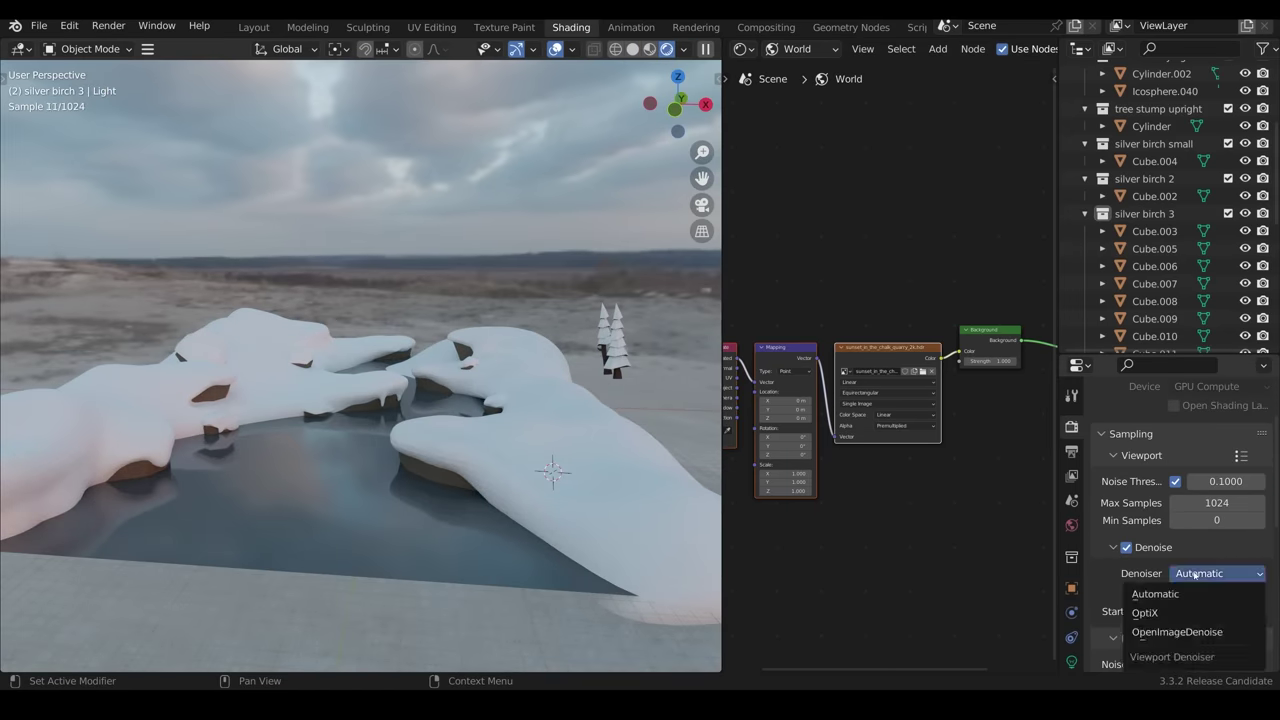
Enable the OptiX denoiser and make the light a warm pink-tinted Sun of strength 2.
{"action": "left_click", "coordinate": [1144, 612]}
{"action": "middle_click_drag", "start_coordinate": [560, 420], "coordinate": [479, 406]}
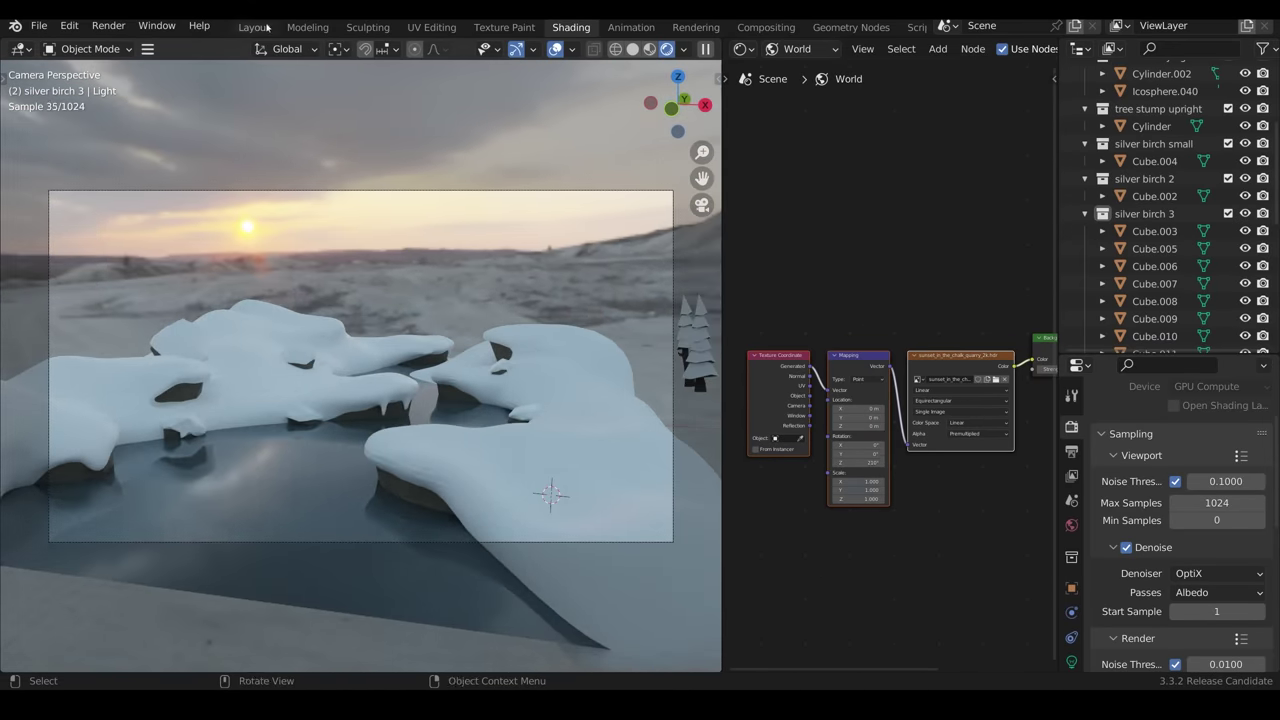
{"action": "left_click", "coordinate": [254, 27]}
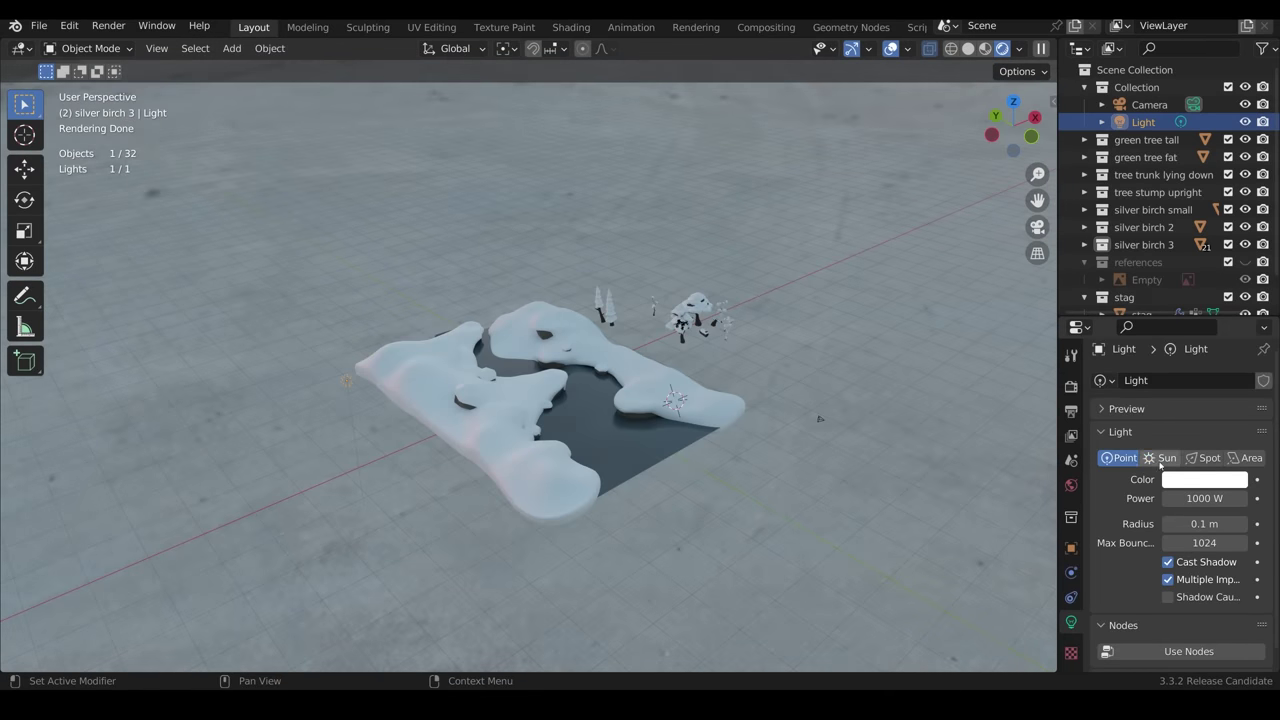
{"action": "left_click", "coordinate": [1162, 457]}
{"action": "left_click", "coordinate": [1204, 479]}
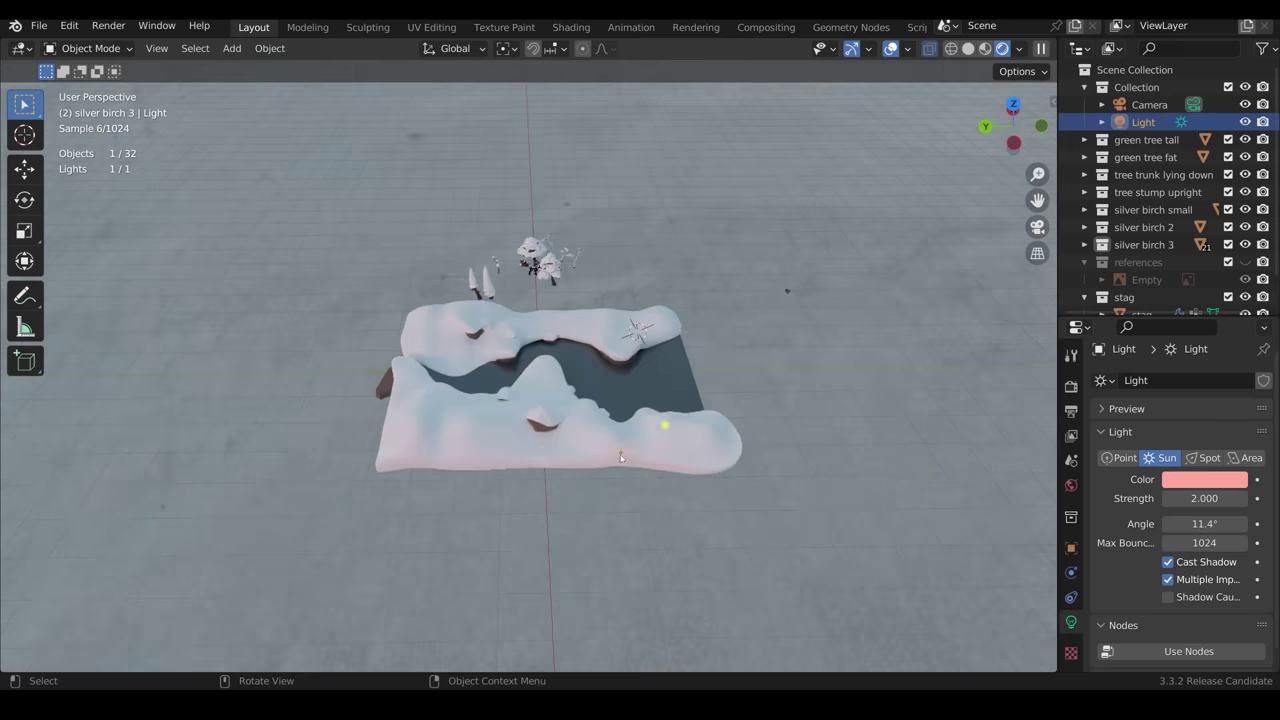
{"action": "middle_click_drag", "start_coordinate": [620, 457], "coordinate": [764, 445]}
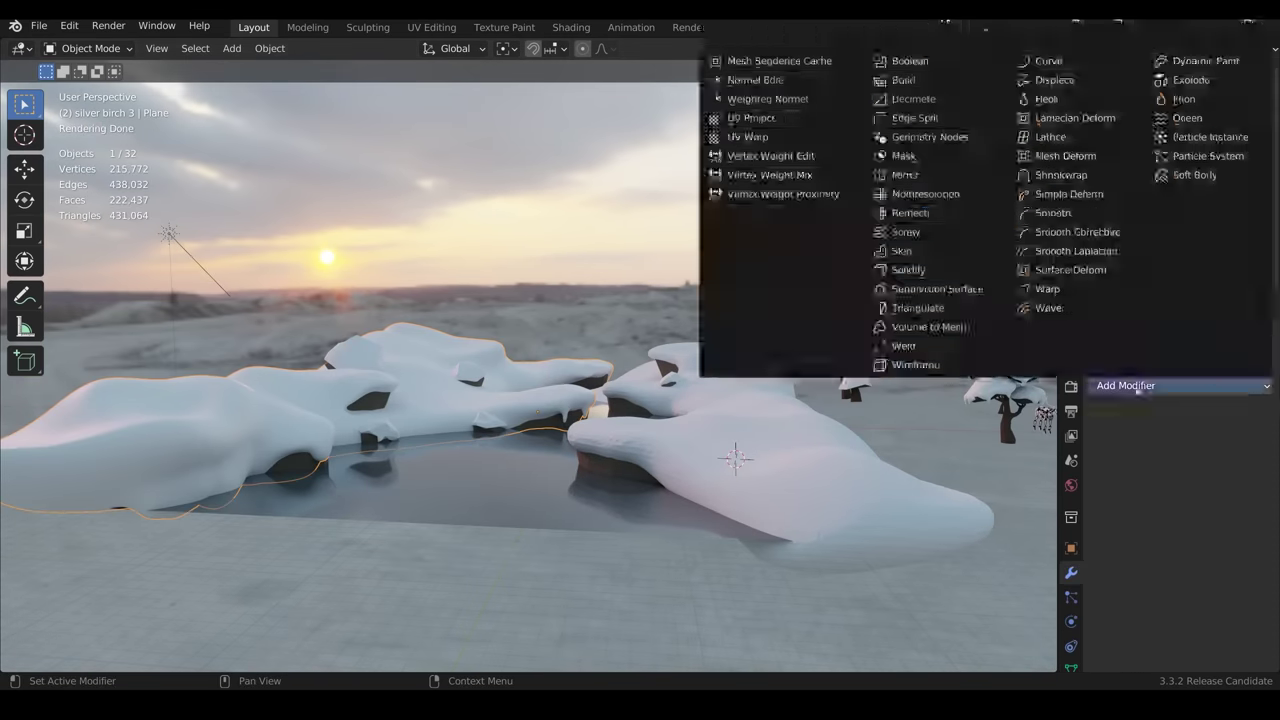
Decimate the terrain Plane to ratio 0.1 and save as 'trees 22 landscape apply decimate'.
{"action": "left_click", "coordinate": [920, 125]}
{"action": "left_click_drag", "start_coordinate": [1204, 461], "coordinate": [1195, 461]}
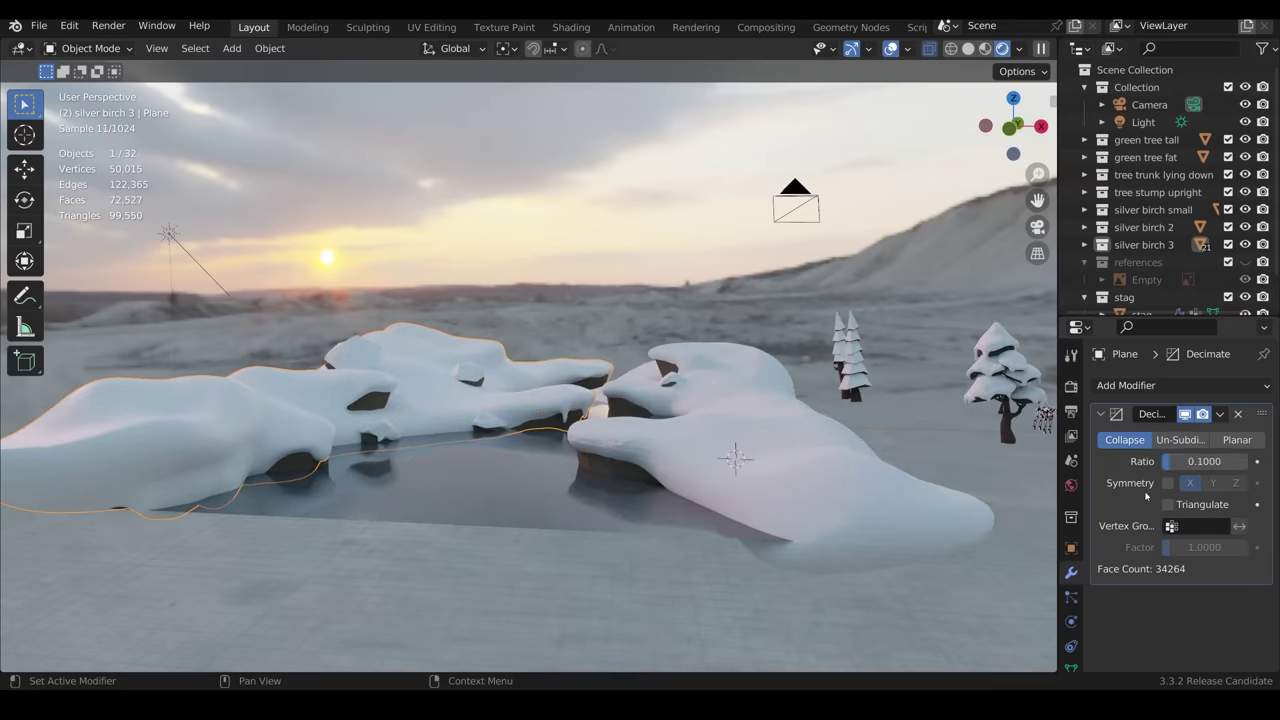
{"action": "left_click", "coordinate": [38, 25]}
{"action": "left_click", "coordinate": [60, 151]}
{"action": "left_click", "coordinate": [322, 586]}
{"action": "type", "text": "landscape apply decimate"}
{"action": "key", "text": "Return"}
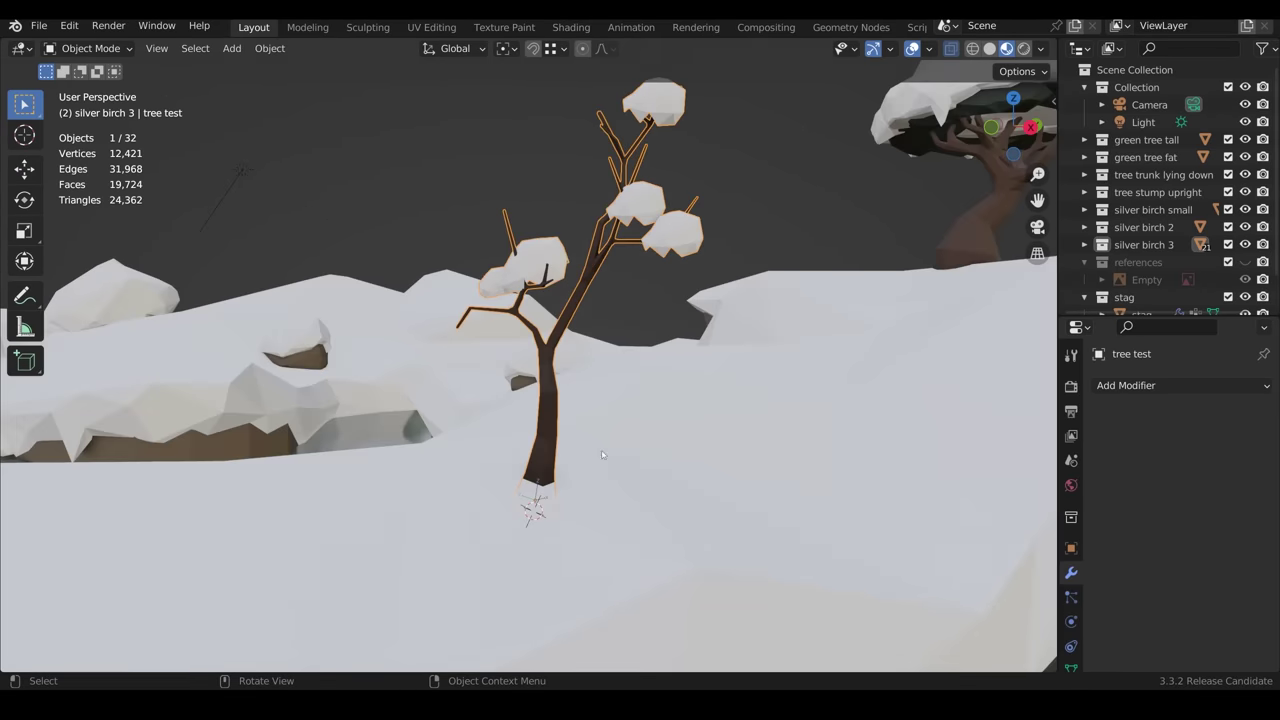
Move, scale and rotate the snowy tree, checking its placement in isolated local view.
{"action": "key", "text": "g"}
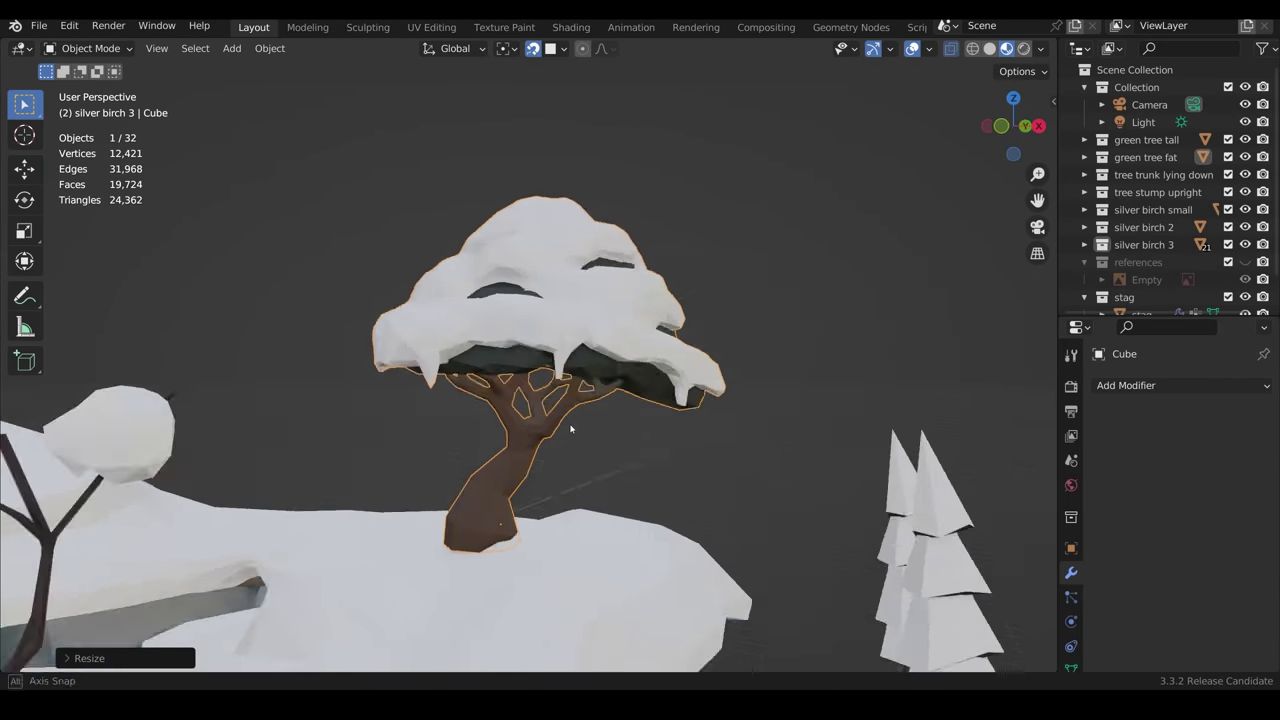
{"action": "key", "text": "KP_Divide"}
{"action": "left_click", "coordinate": [663, 540]}
{"action": "middle_click_drag", "start_coordinate": [663, 540], "coordinate": [683, 489]}
{"action": "key", "text": "g"}
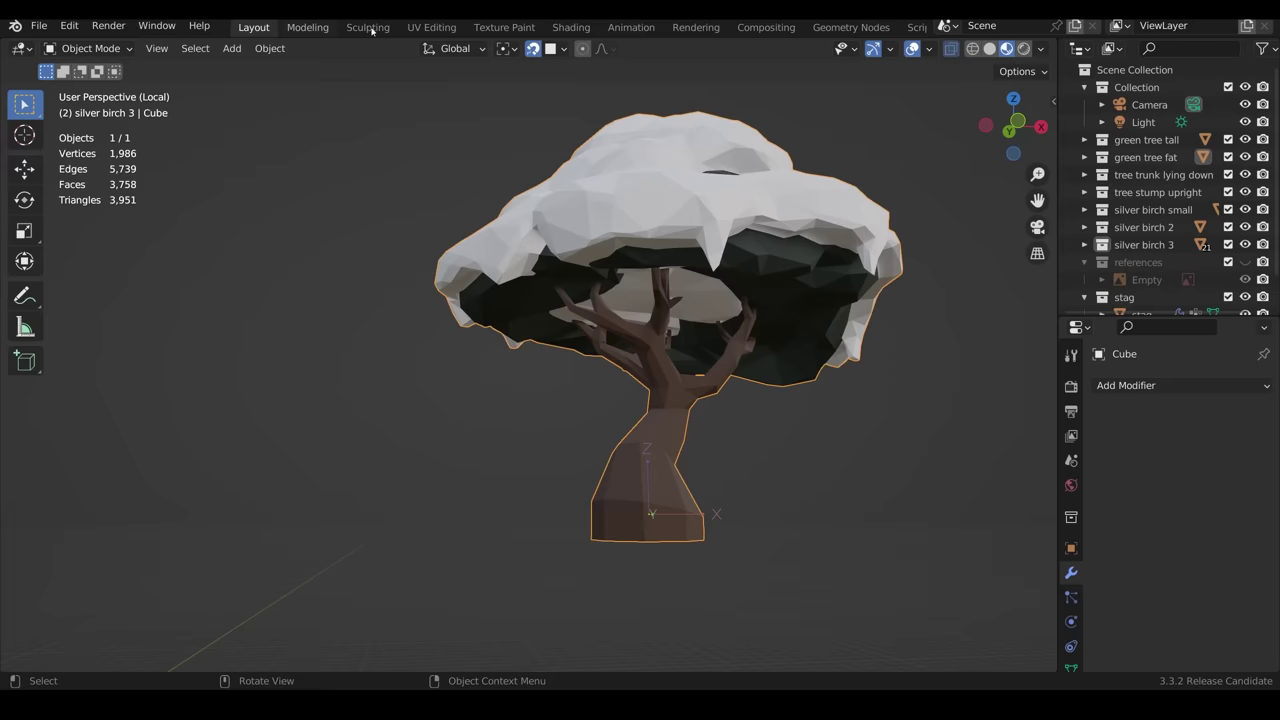
{"action": "left_click_drag", "start_coordinate": [1013, 127], "coordinate": [980, 135]}
{"action": "key", "text": "KP_Divide"}
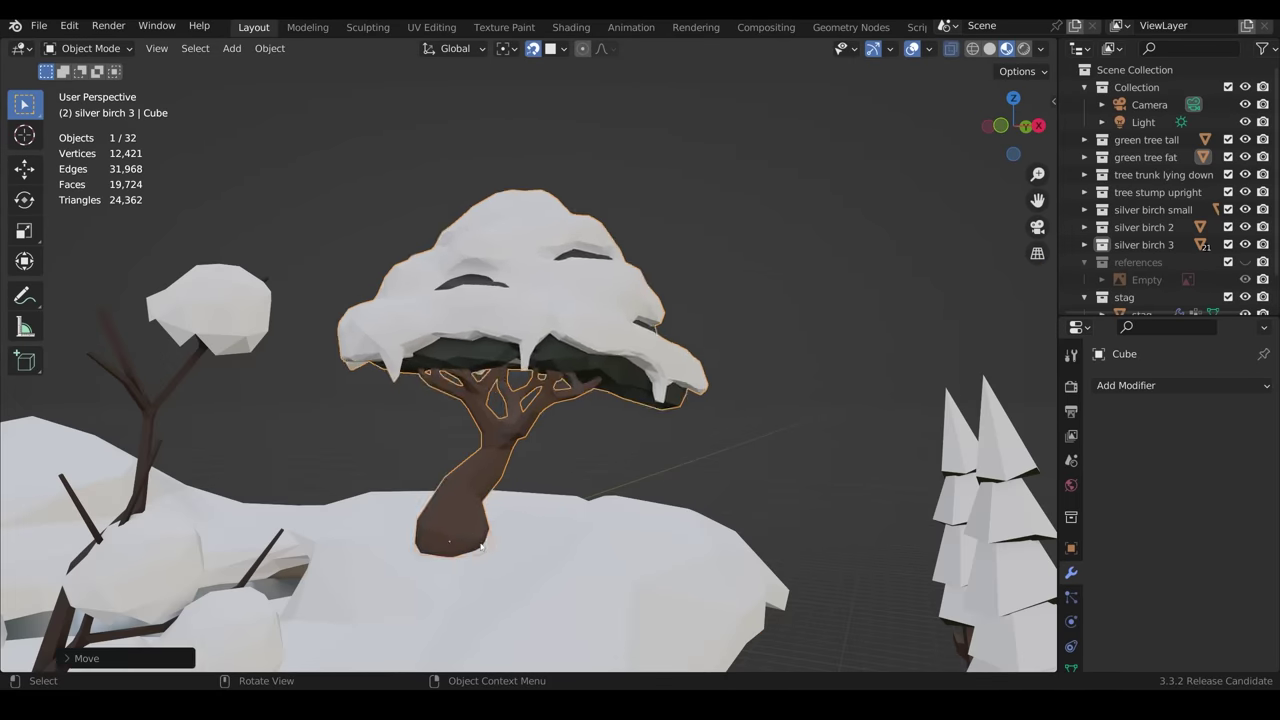
{"action": "middle_click_drag", "start_coordinate": [481, 545], "coordinate": [640, 470]}
{"action": "scroll", "coordinate": [640, 470], "scroll_direction": "down", "scroll_amount": 4}
{"action": "key", "text": "r"}
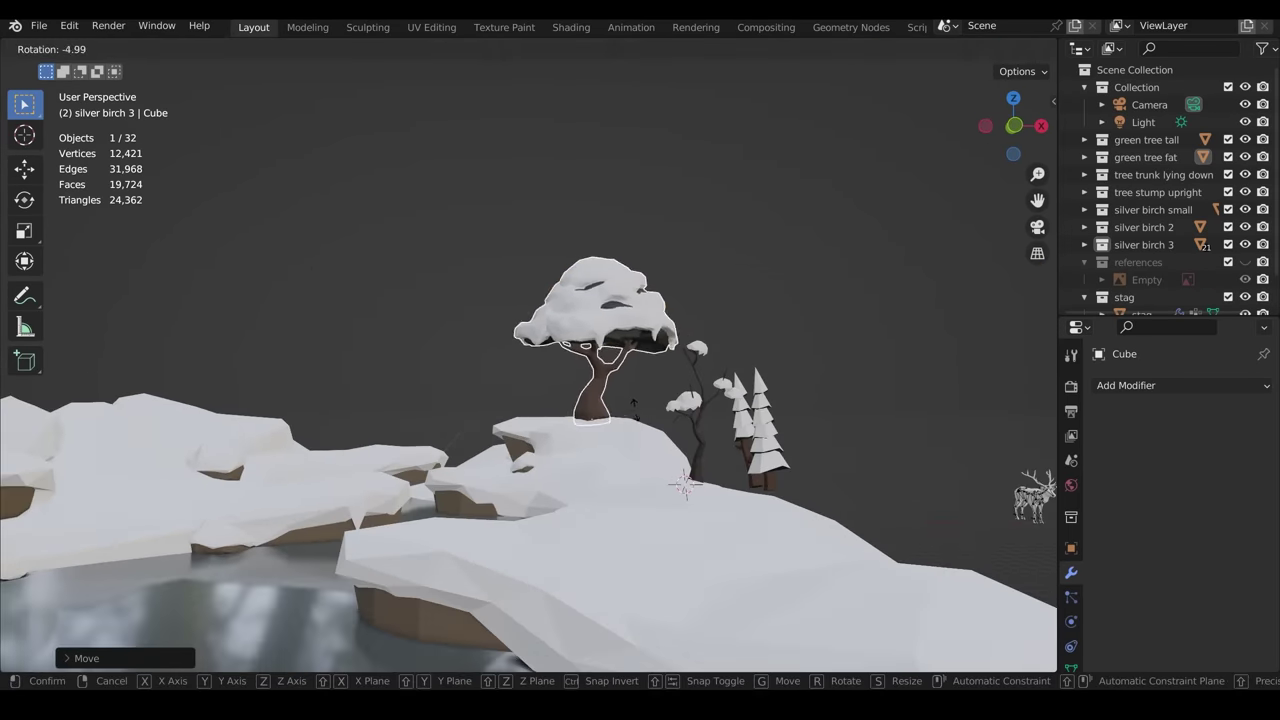
{"action": "key", "text": "s"}
{"action": "key", "text": "KP_7"}
Move the white birch tree along Y, then scale and rotate it into place.
{"action": "left_click", "coordinate": [606, 443]}
{"action": "key", "text": "g"}
{"action": "key", "text": "y"}
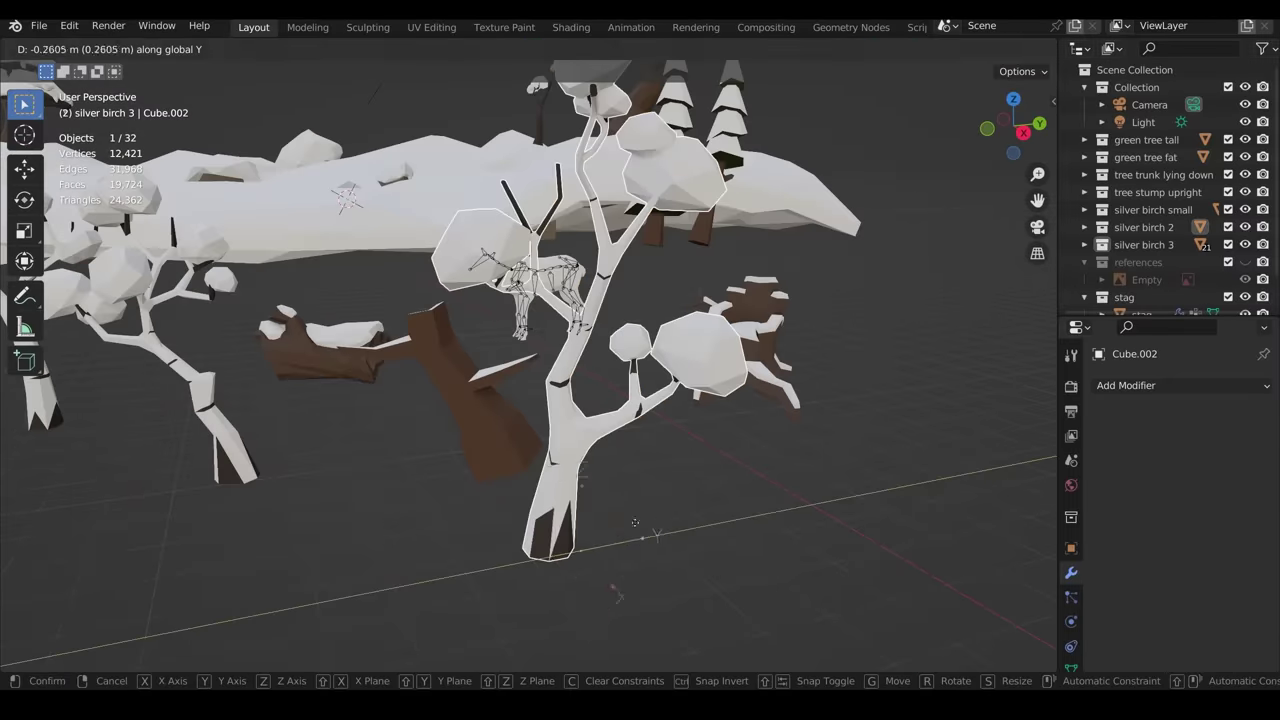
{"action": "left_click", "coordinate": [635, 522]}
{"action": "key", "text": "KP_7"}
{"action": "key", "text": "s"}
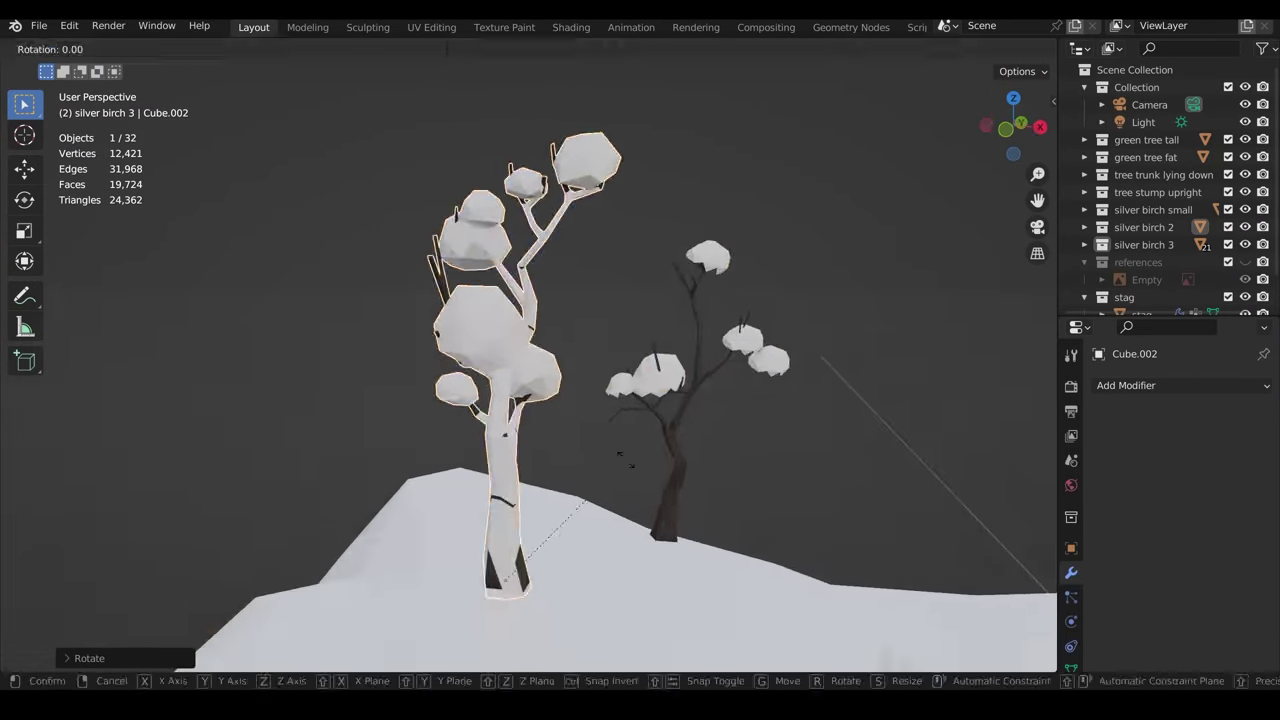
{"action": "left_click", "coordinate": [625, 393]}
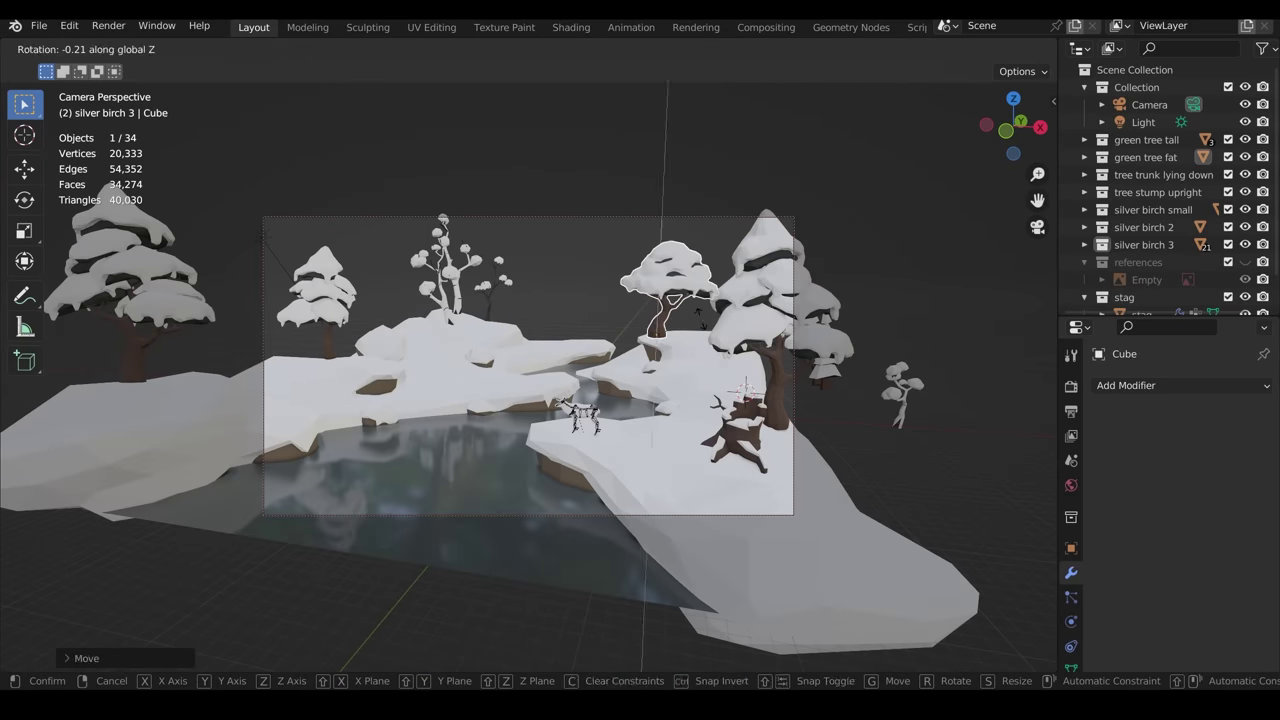
{"action": "middle_click_drag", "start_coordinate": [718, 383], "coordinate": [648, 442]}
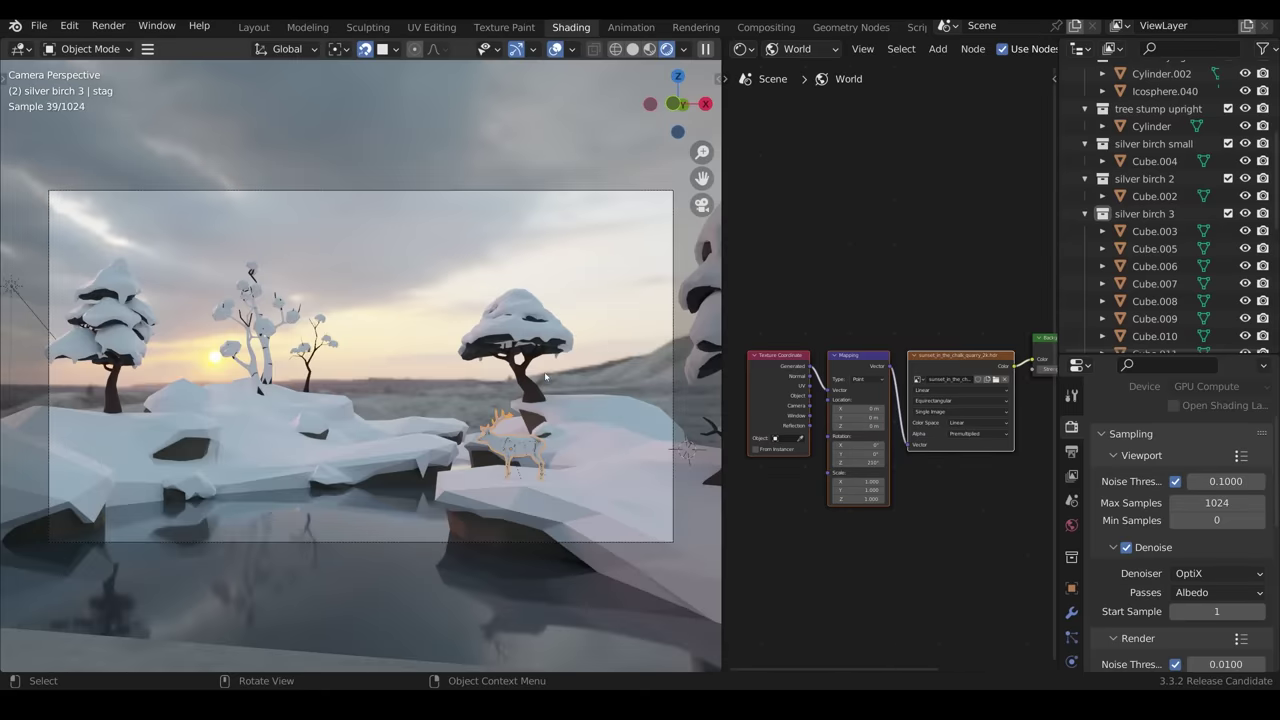
Rename the stag's material to 'stag brown' and set its brown base colour.
{"action": "key", "text": "KP_Decimal"}
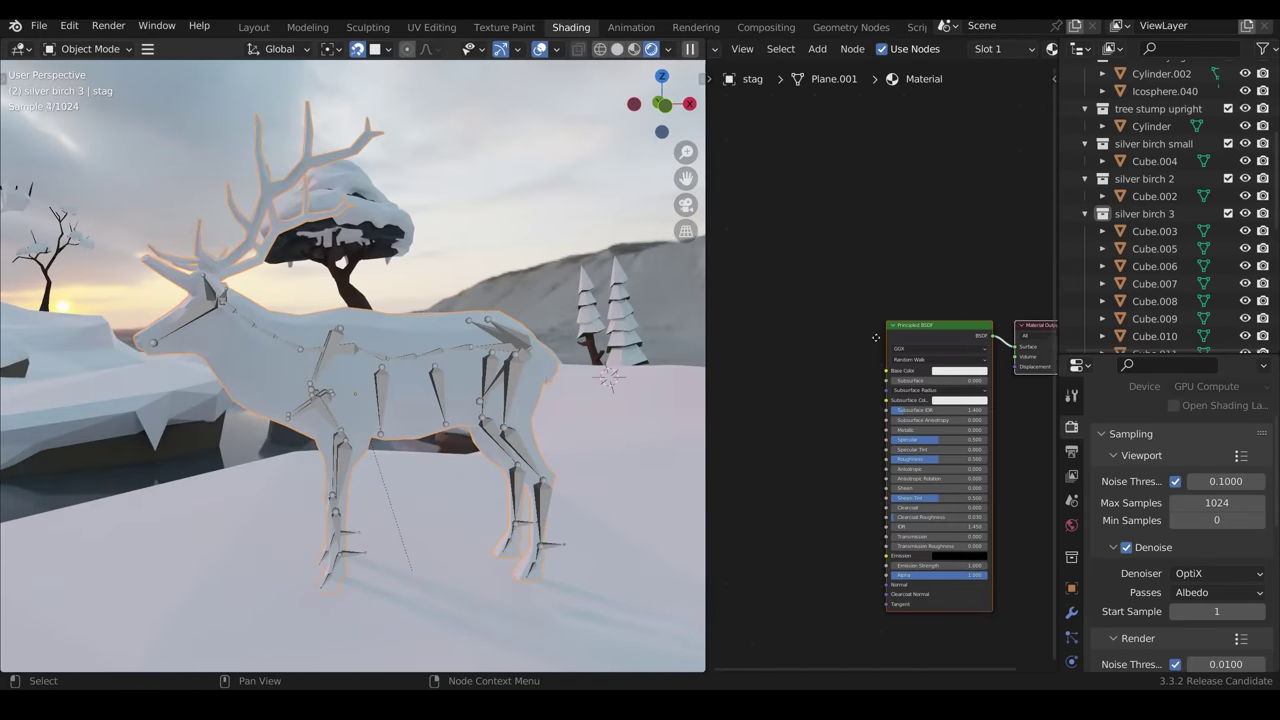
{"action": "type", "text": "brown"}
{"action": "key", "text": "Return"}
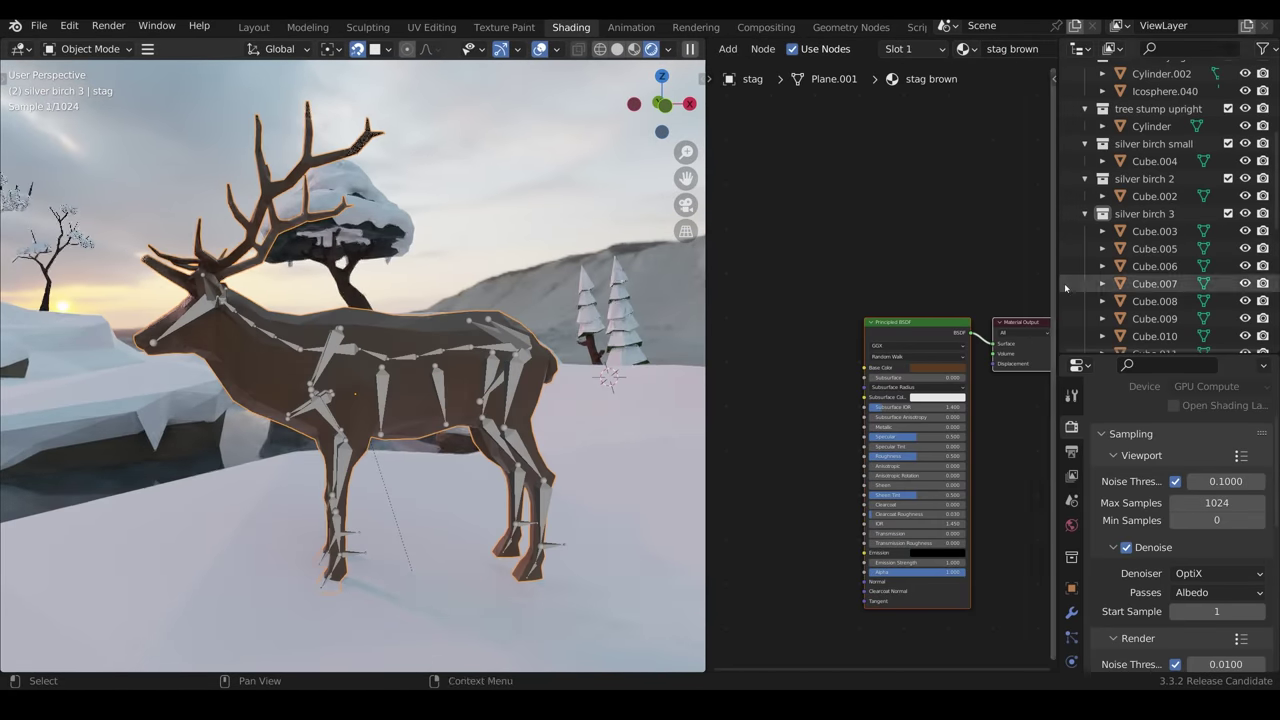
{"action": "key", "text": "KP_Decimal"}
{"action": "left_click", "coordinate": [985, 368]}
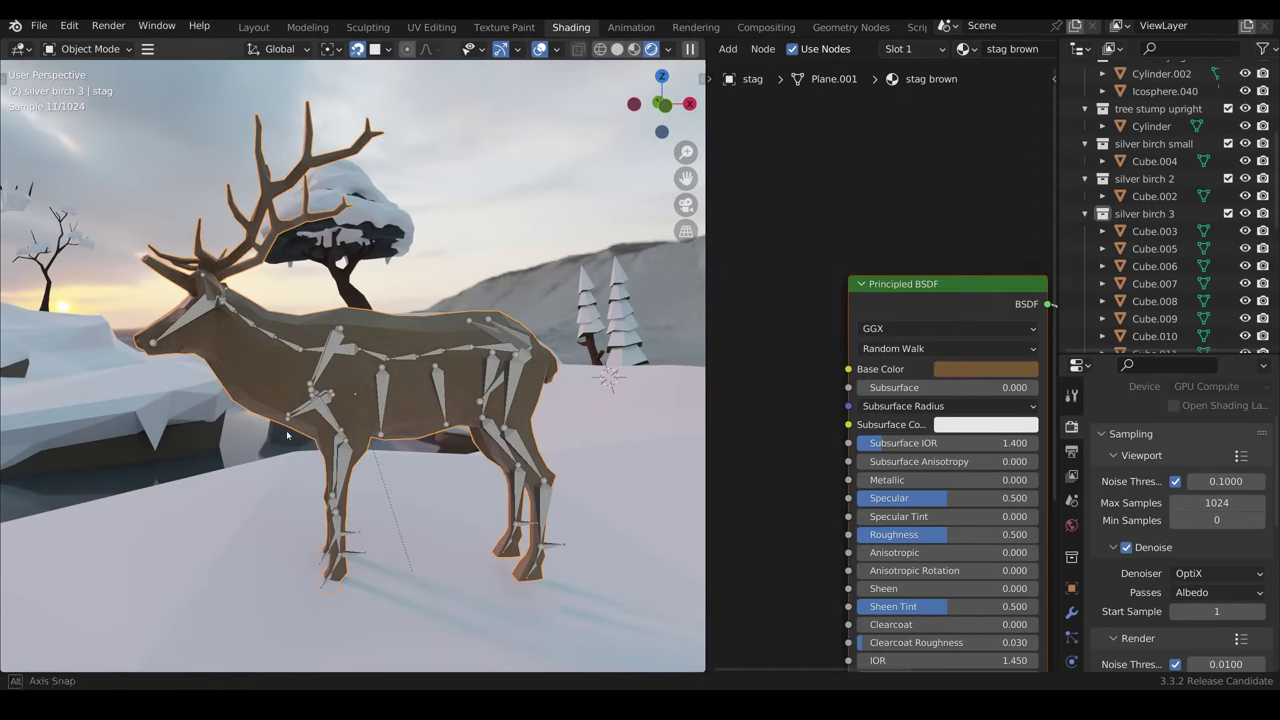
{"action": "middle_click_drag", "start_coordinate": [287, 434], "coordinate": [320, 346]}
In Edit Mode, assign new black hoof and light brown muzzle material slots to the stag's faces.
{"action": "key", "text": "Tab"}
{"action": "scroll", "coordinate": [371, 377], "scroll_direction": "up", "scroll_amount": 5}
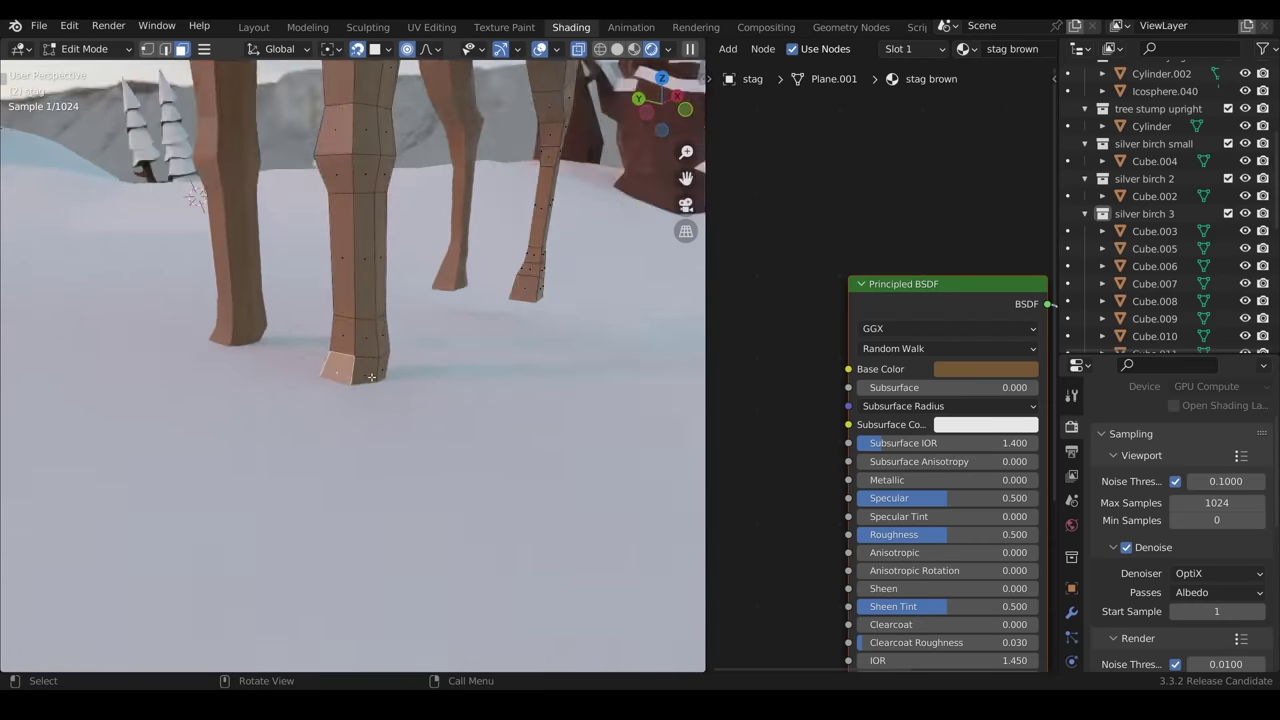
{"action": "scroll", "coordinate": [371, 377], "scroll_direction": "down", "scroll_amount": 3}
{"action": "double_click", "coordinate": [1005, 48]}
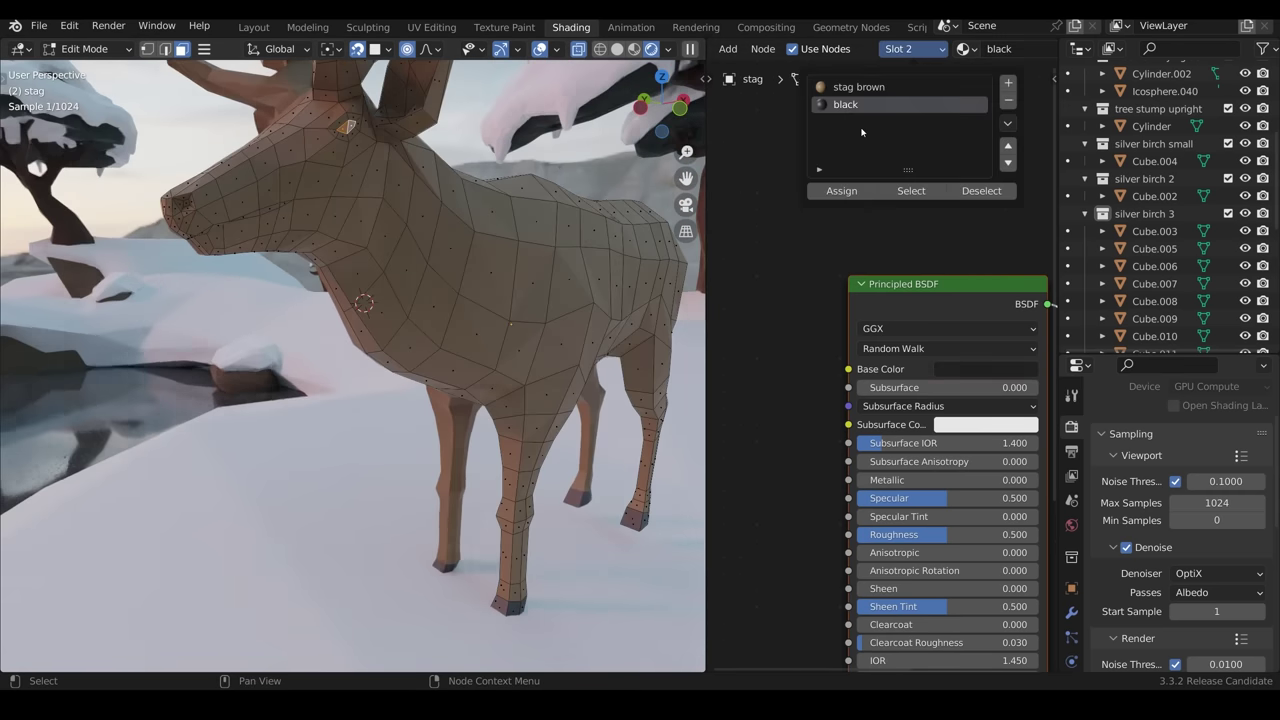
{"action": "middle_click_drag", "start_coordinate": [360, 300], "coordinate": [318, 214]}
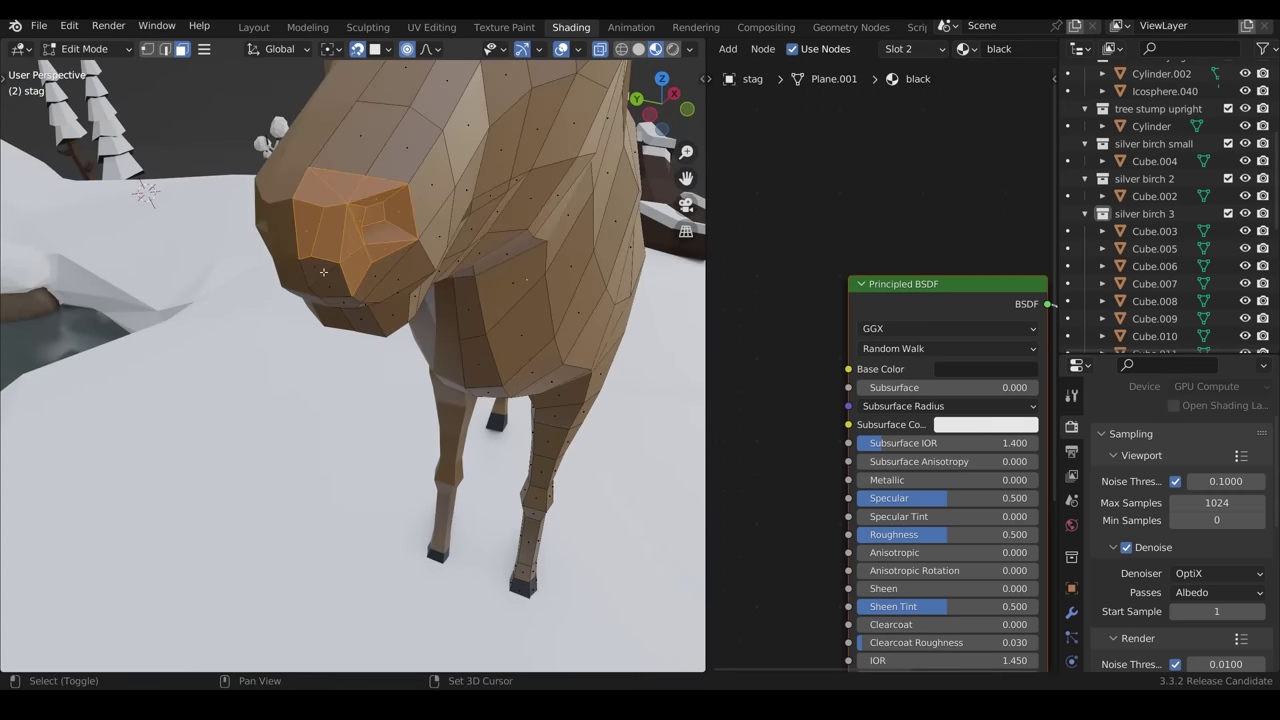
{"action": "middle_click_drag", "start_coordinate": [323, 271], "coordinate": [453, 359]}
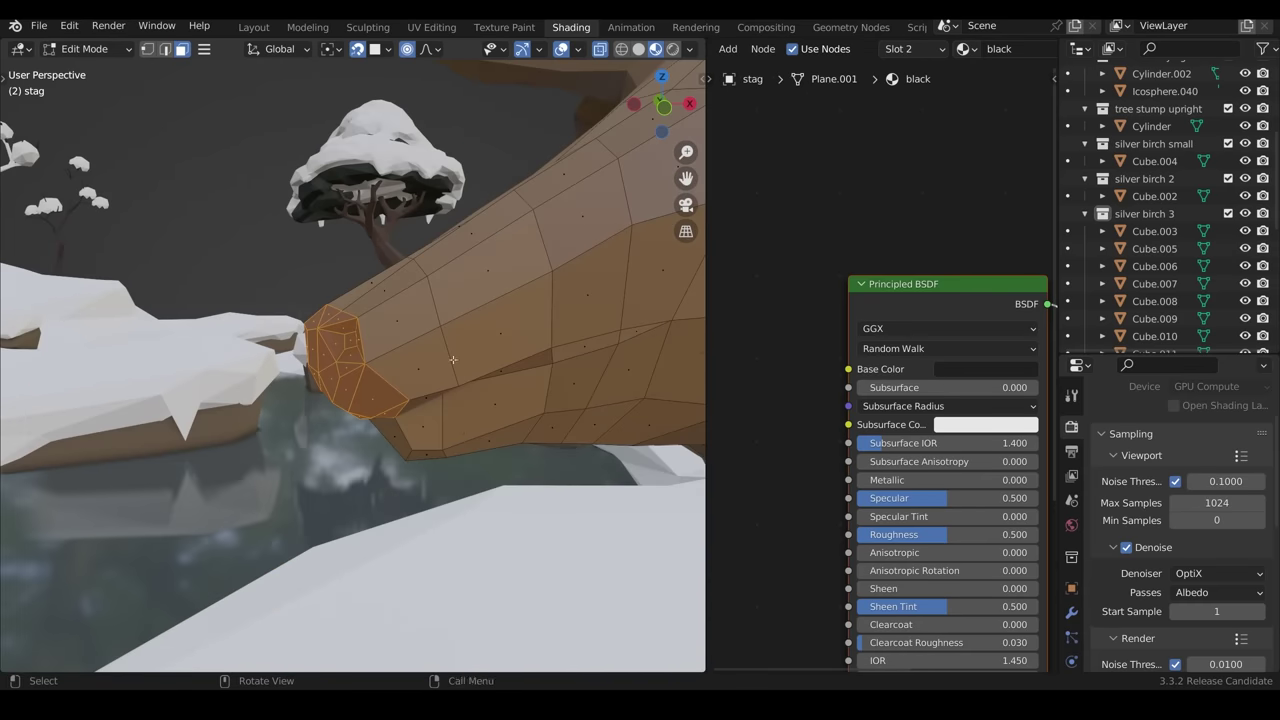
{"action": "double_click", "coordinate": [1010, 49]}
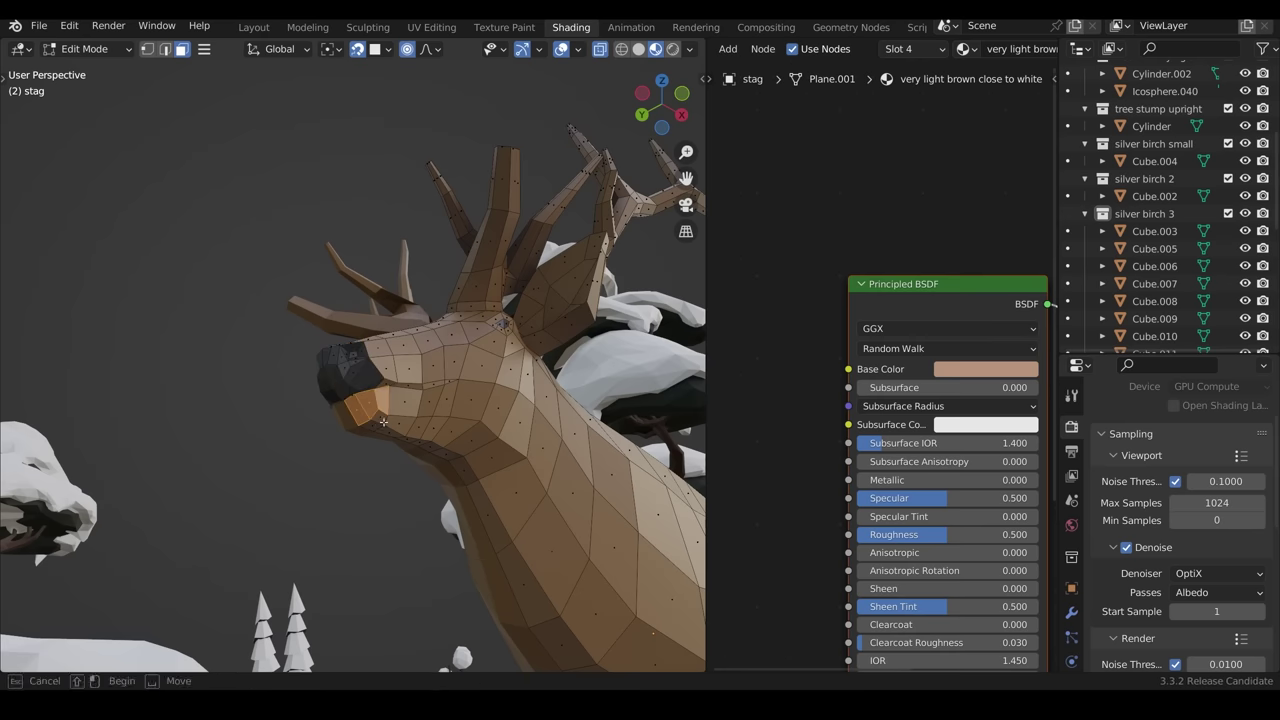
{"action": "middle_click_drag", "start_coordinate": [383, 422], "coordinate": [392, 349]}
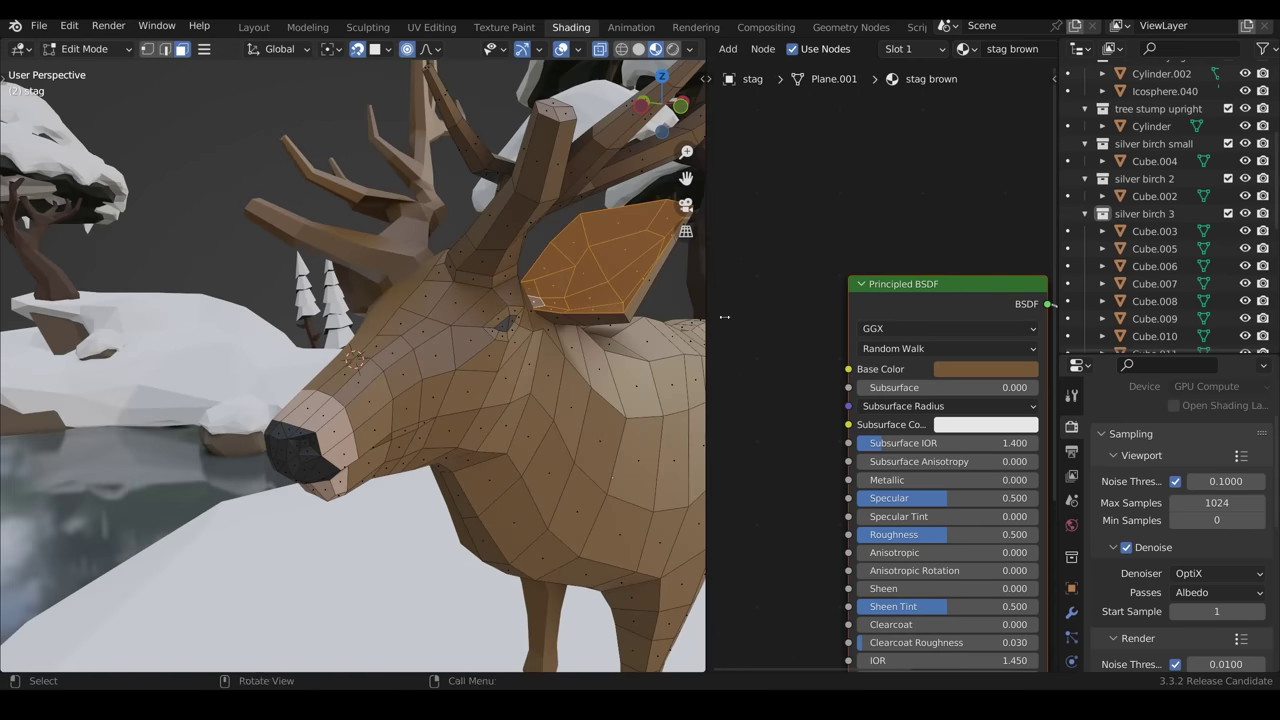
{"action": "key", "text": "Tab"}
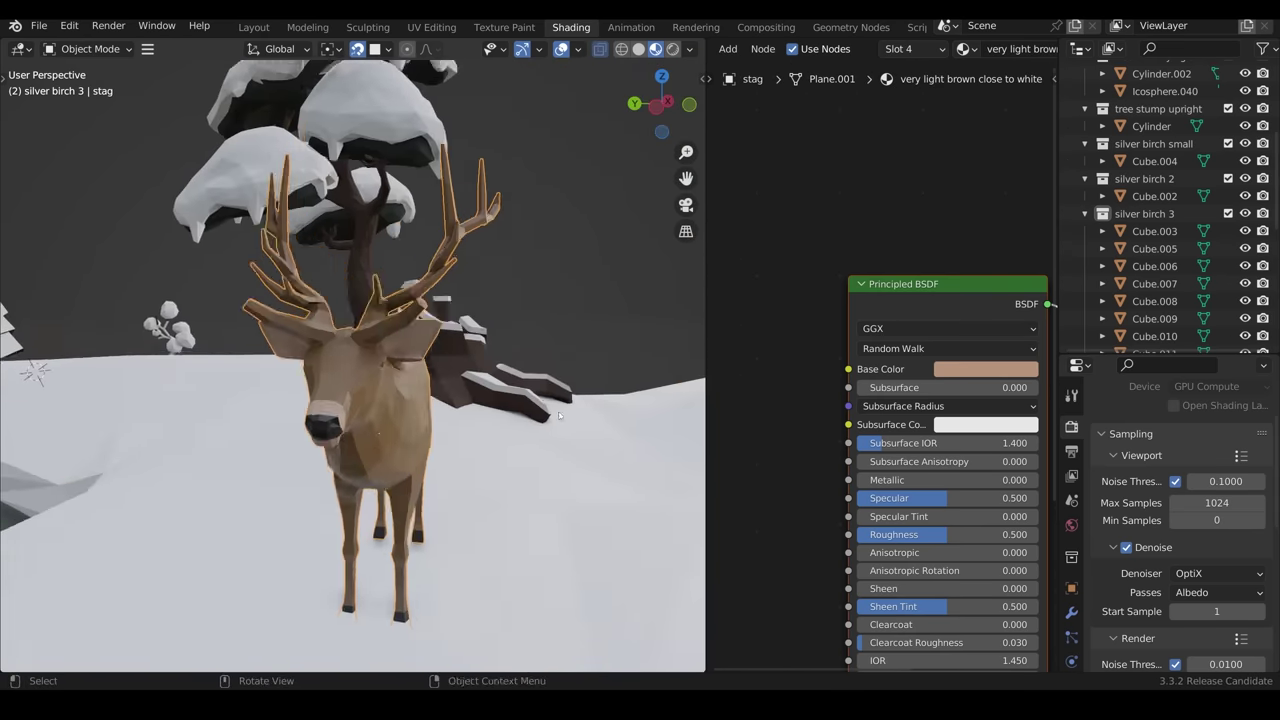
{"action": "key", "text": "b"}
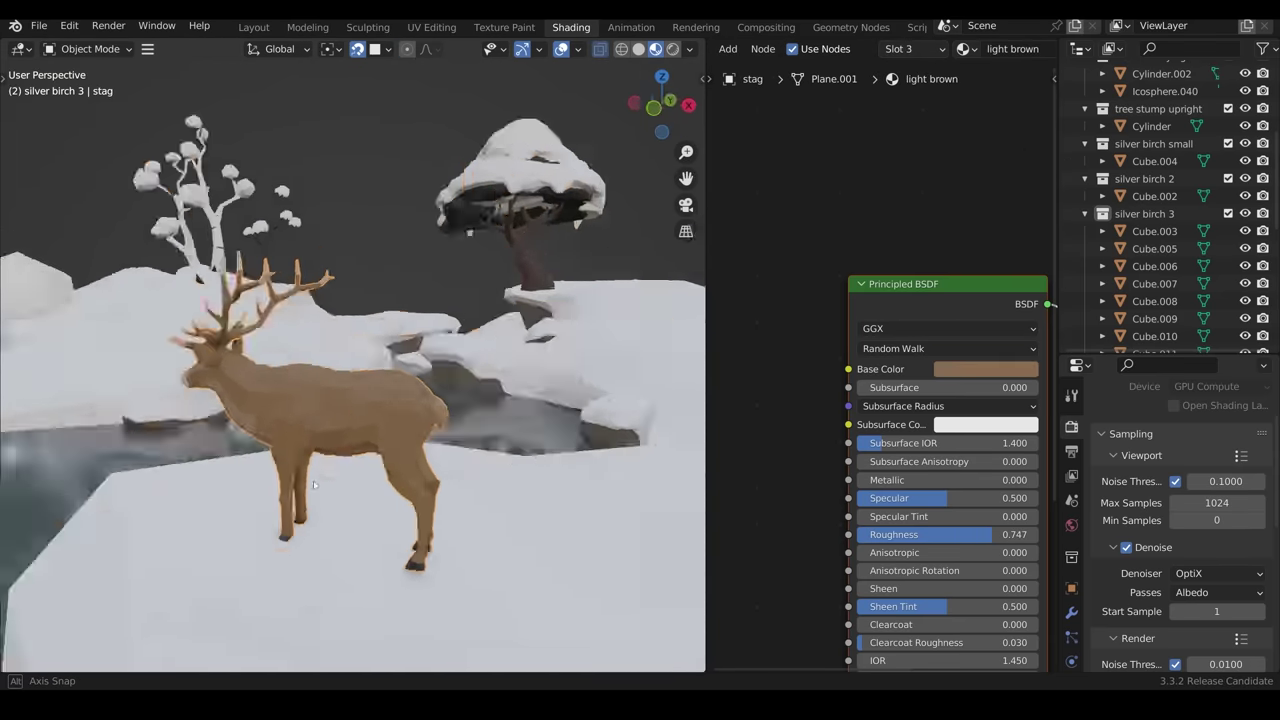
Set the bone pivot point and rotate the stag's selected body bones around Z.
{"action": "middle_click_drag", "start_coordinate": [430, 430], "coordinate": [372, 467]}
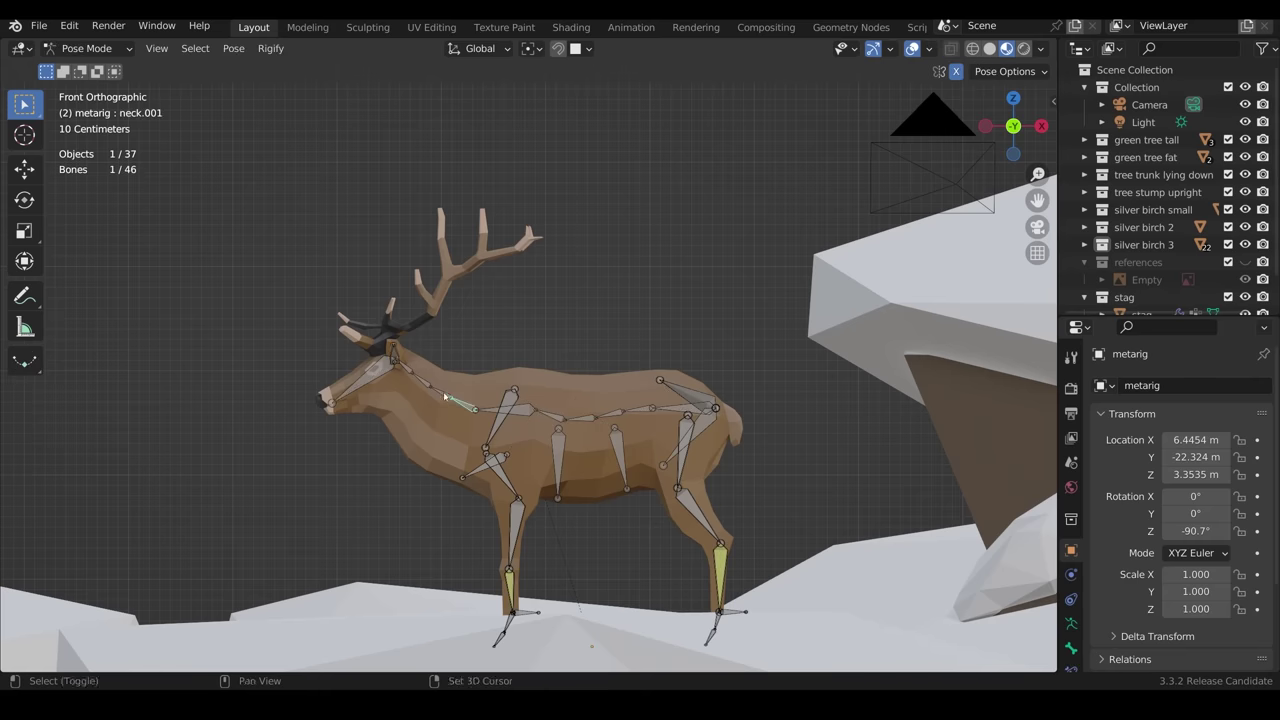
{"action": "key", "text": "period"}
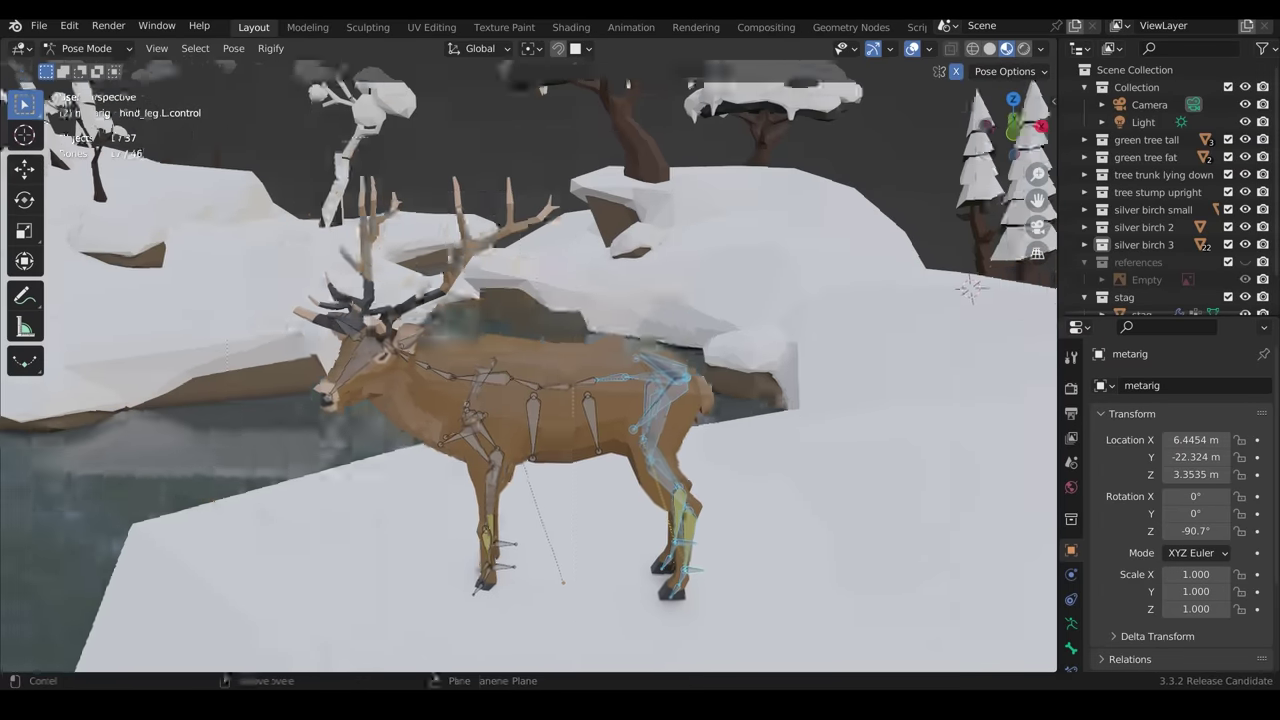
{"action": "key", "text": "r"}
{"action": "key", "text": "z"}
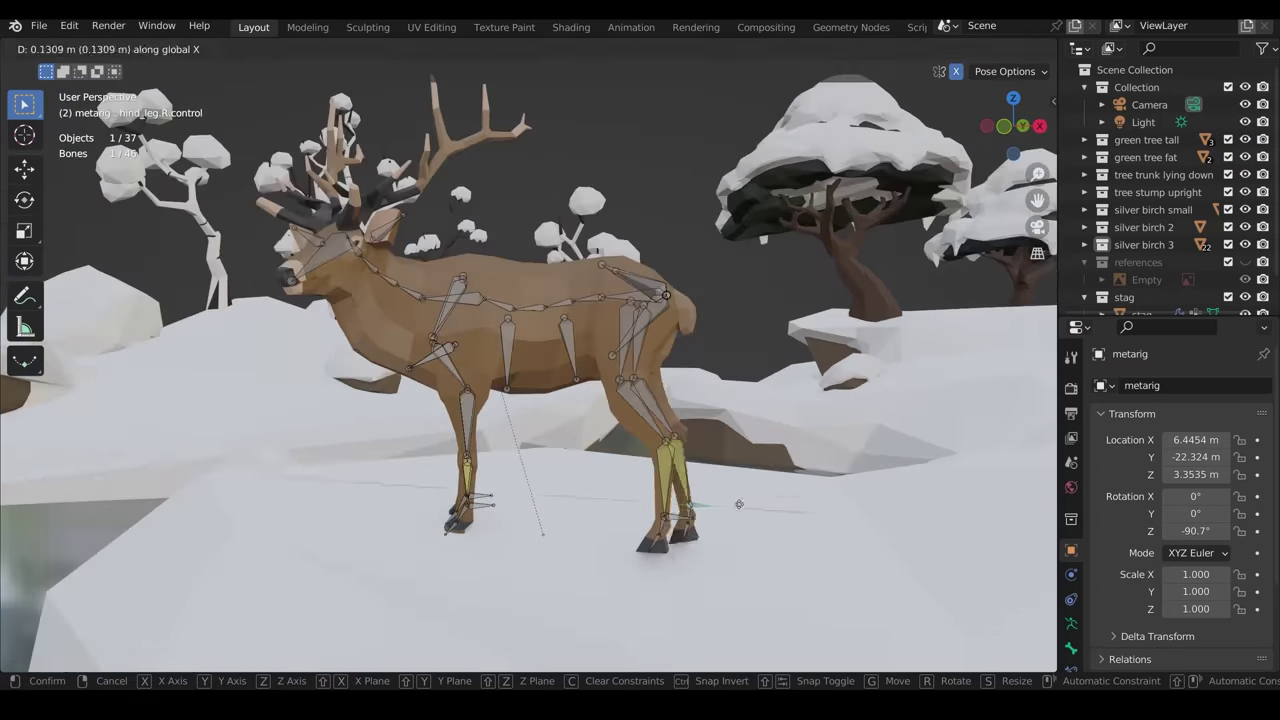
Select the r_hoof.L and hind_leg.L.control bones and move the hind leg control.
{"action": "left_click", "coordinate": [716, 538]}
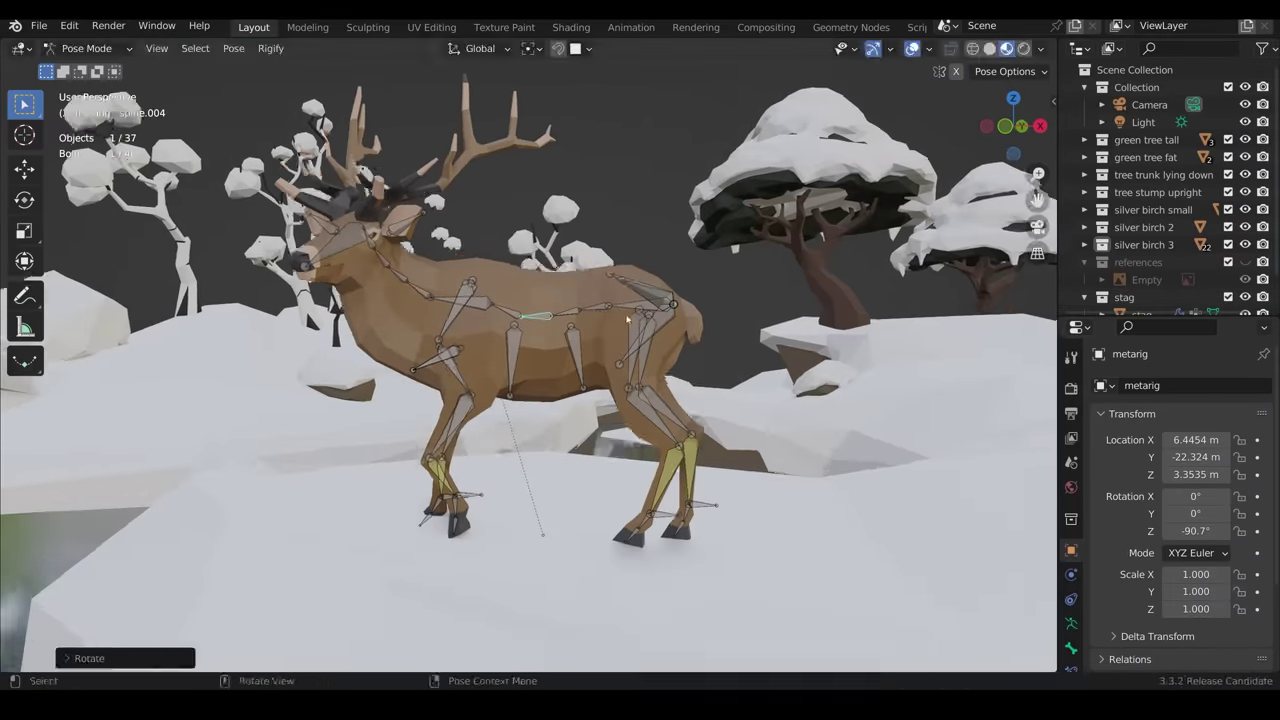
{"action": "left_click", "coordinate": [725, 505]}
{"action": "key", "text": "g"}
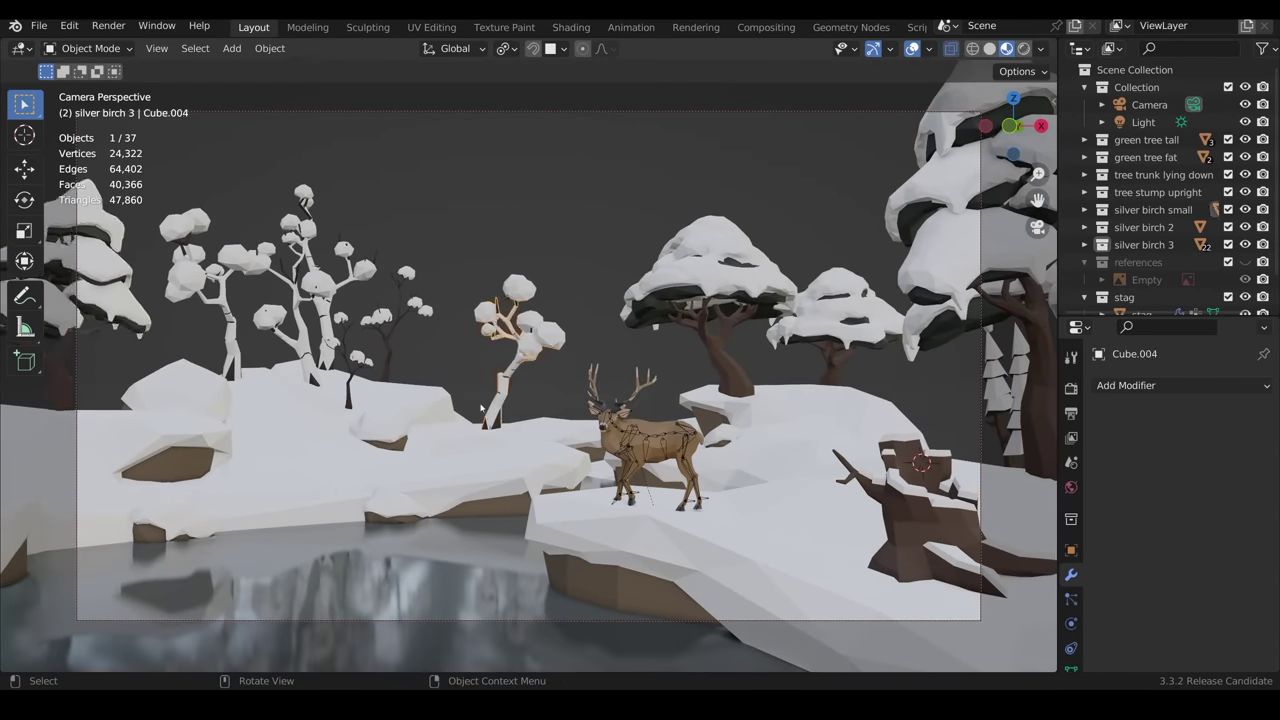
Select the stag's rig in the viewport.
{"action": "left_click", "coordinate": [706, 474]}
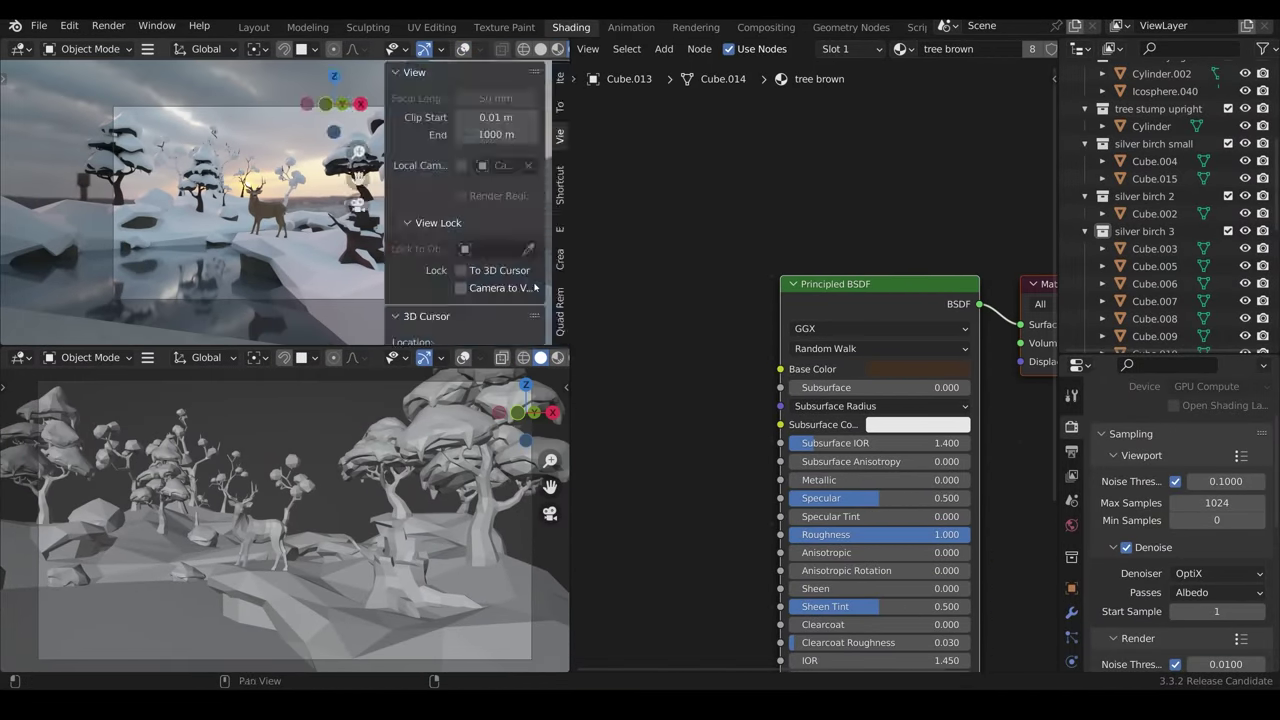
Show the World shader nodes, then reposition and select the small birch tree's Cube.004.
{"action": "middle_click_drag", "start_coordinate": [379, 285], "coordinate": [382, 283]}
{"action": "left_click", "coordinate": [642, 88]}
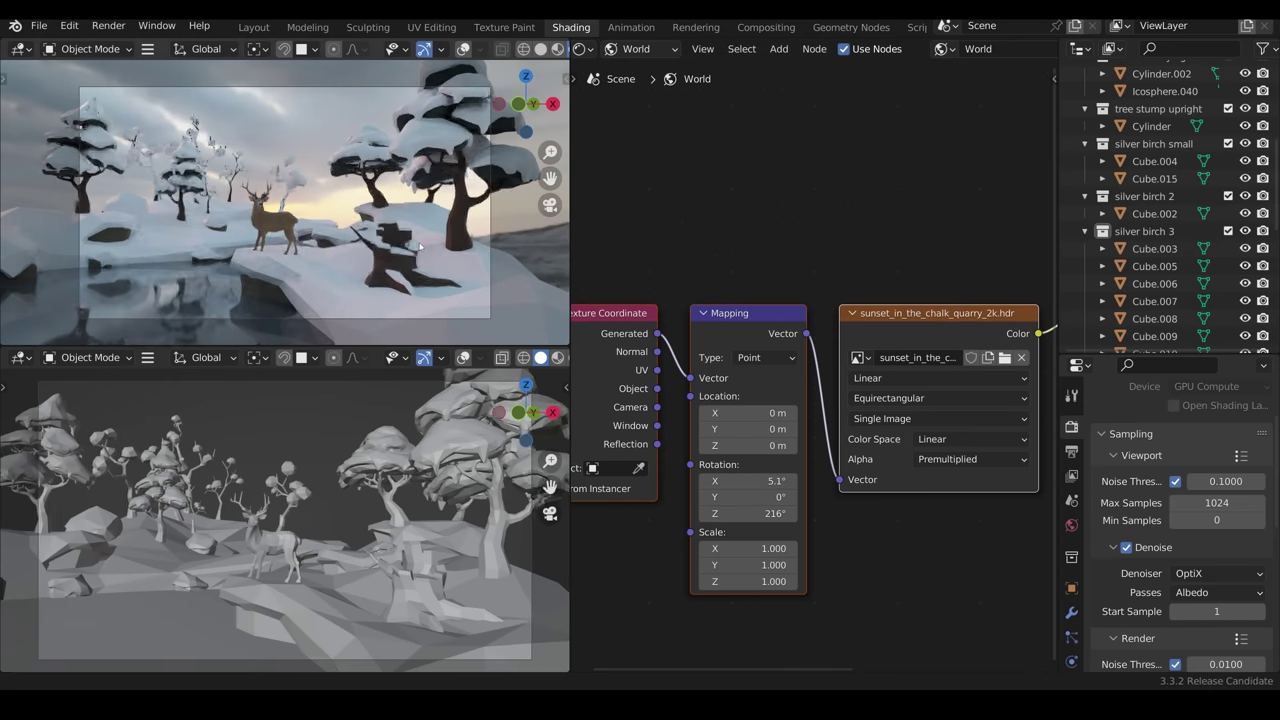
{"action": "middle_click_drag", "start_coordinate": [419, 246], "coordinate": [300, 205]}
{"action": "left_click", "coordinate": [295, 200]}
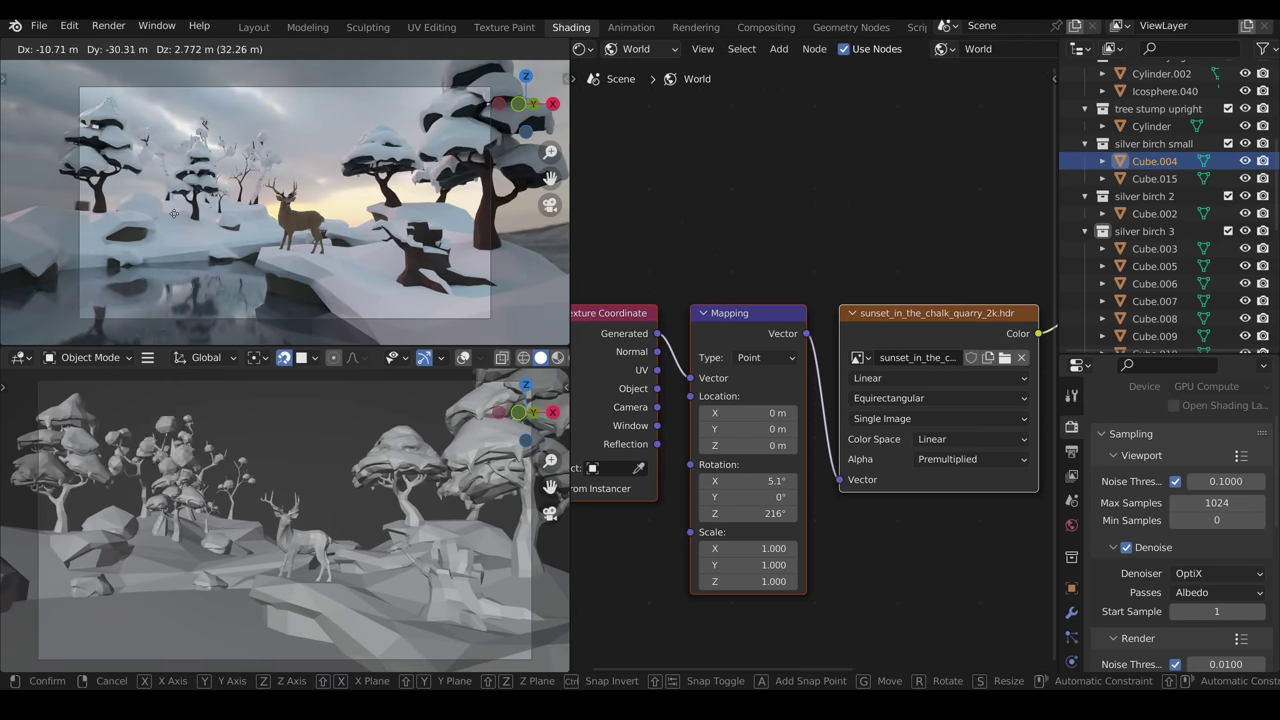